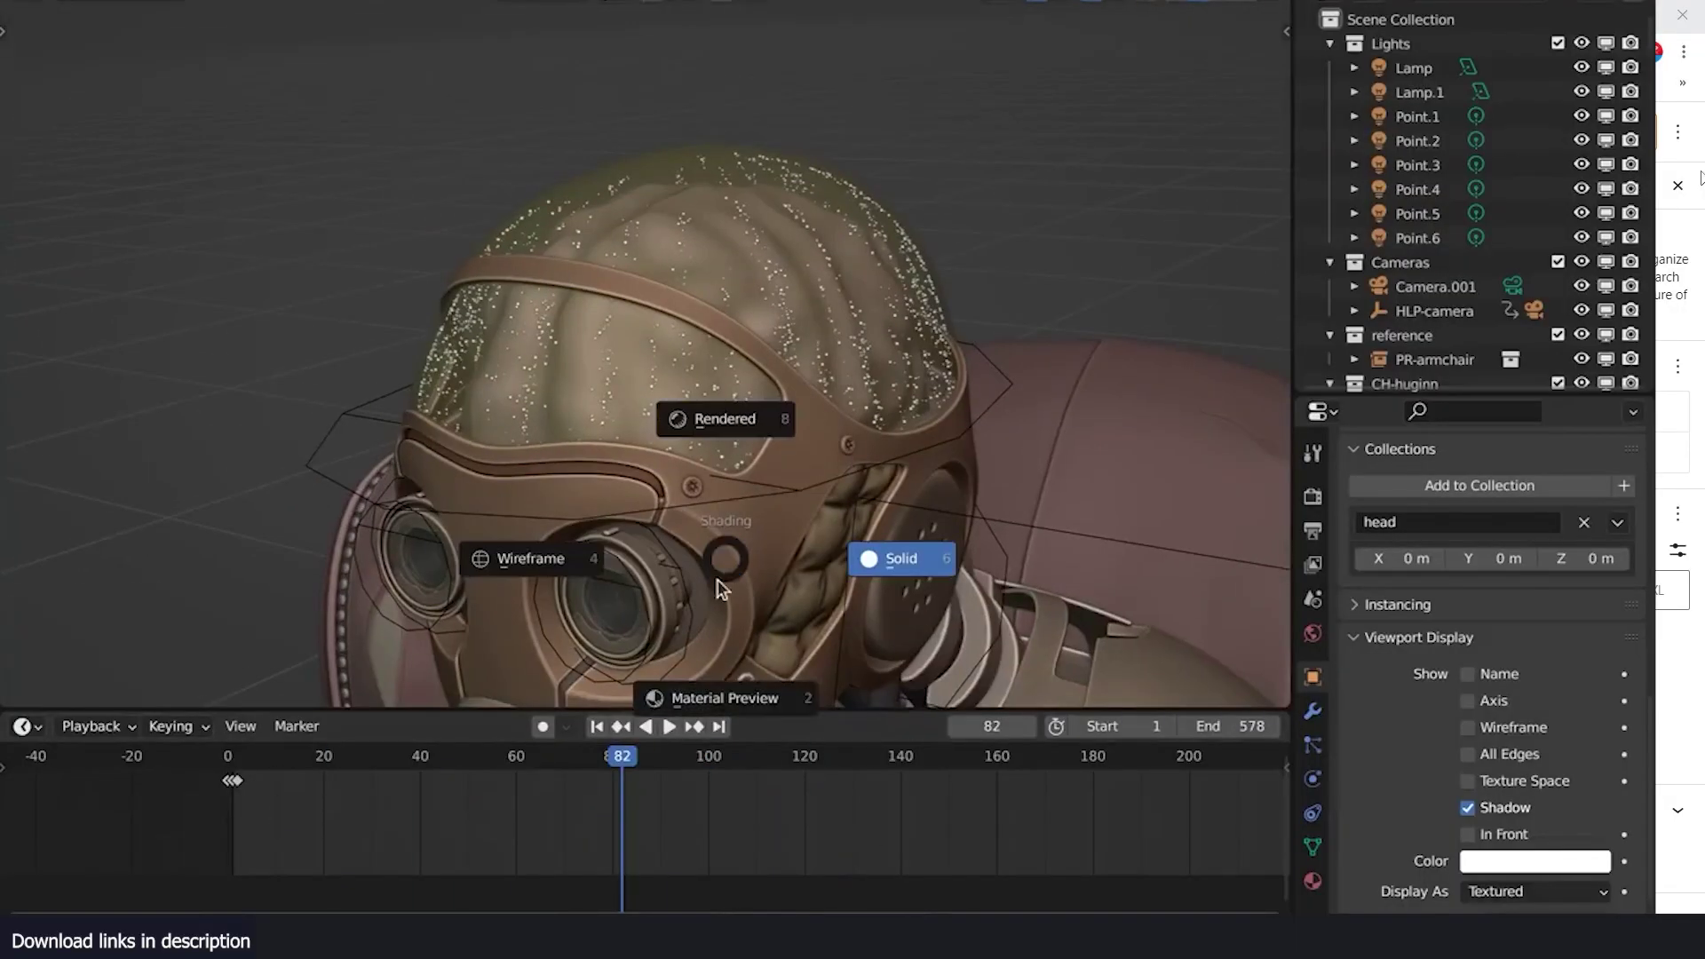
Switch the viewport shading to Rendered around the character's head
click(724, 411)
scroll(830, 359, up, 6)
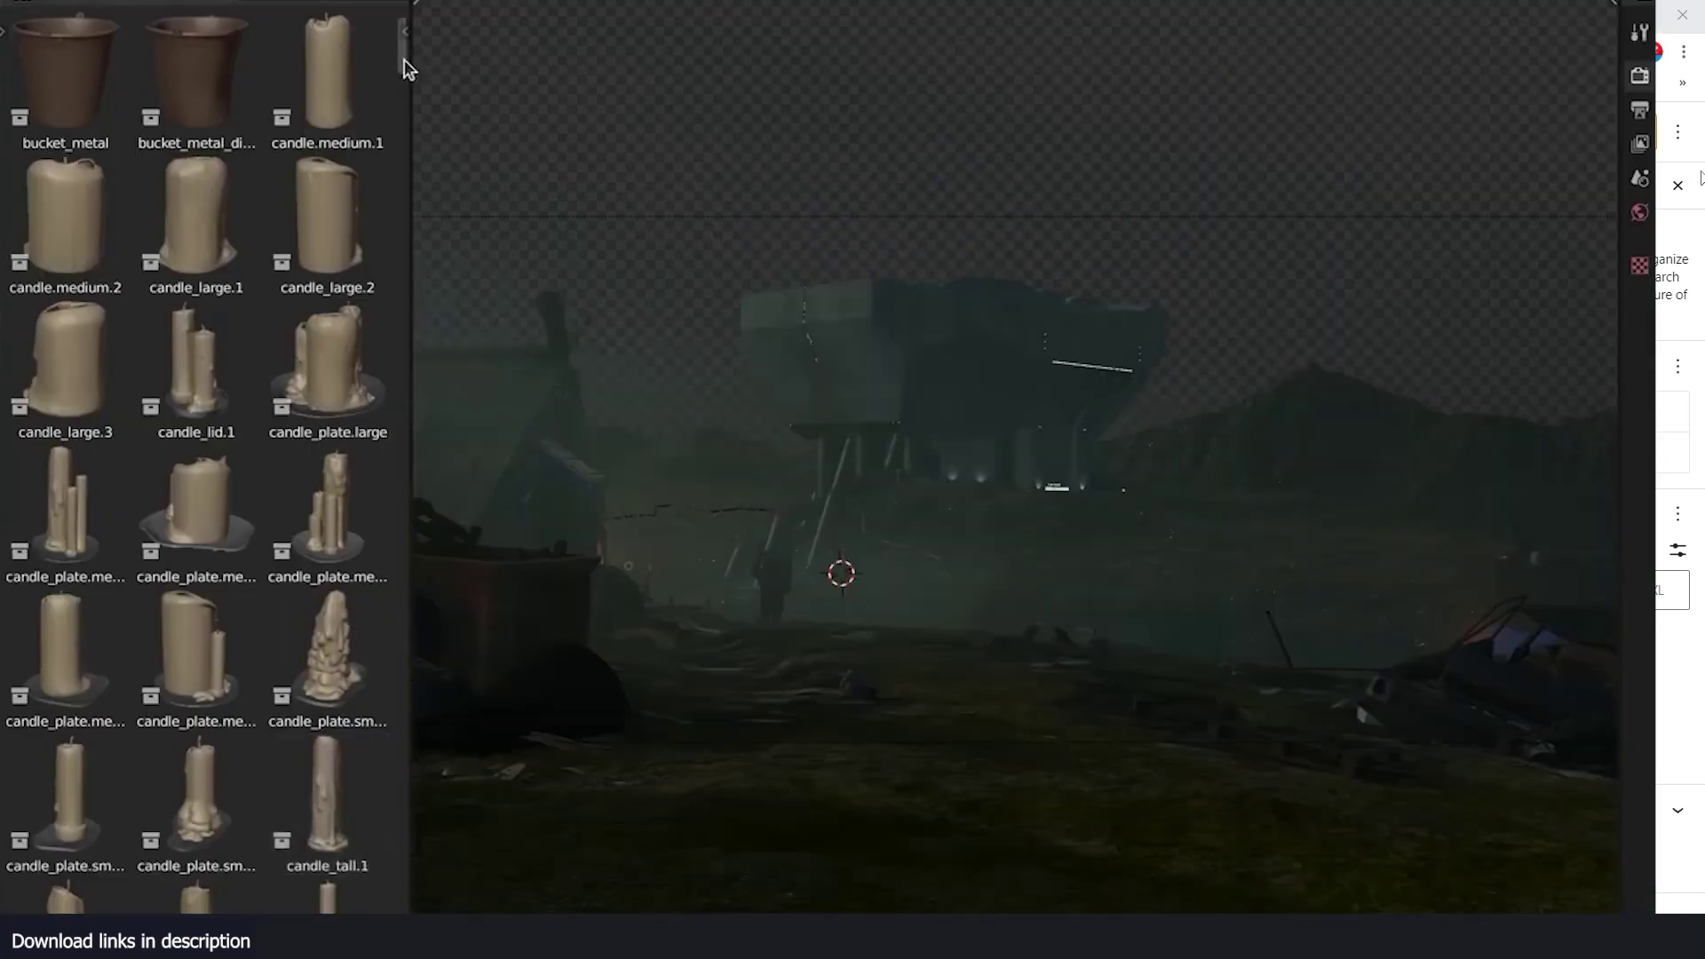
Place the candle_tall.1 asset on the ground in the dark landscape scene
drag(328, 764, 795, 728)
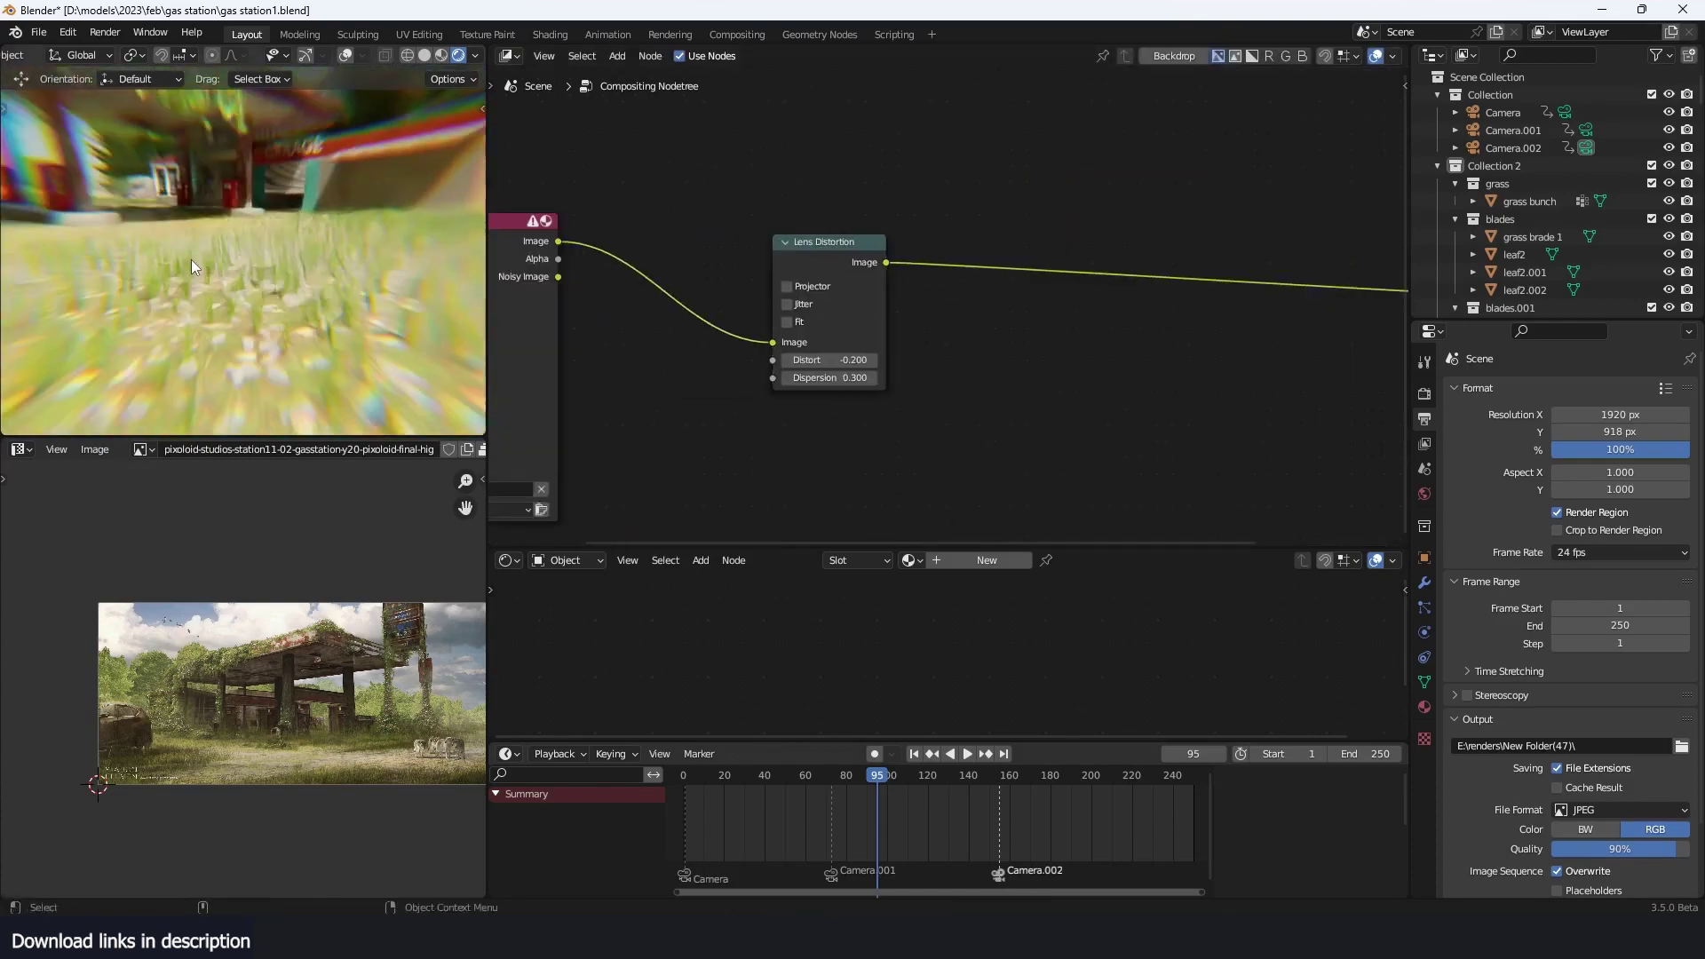
mouse_move(259, 332)
middle_down()
mouse_move(220, 337)
mouse_move(266, 337)
middle_up()
middle_drag(823, 293, 875, 293)
click(875, 290)
mouse_move(338, 266)
middle_down()
mouse_move(272, 263)
mouse_move(337, 266)
middle_up()
click(872, 286)
scroll(946, 303, up, 1)
Add an Ellipse Mask node to the compositor and preview it through a Viewer node
key(shift+a)
mouse_move(1004, 503)
click(1204, 680)
click(988, 320)
scroll(988, 337, down, 6)
ctrl+shift+click(1012, 337)
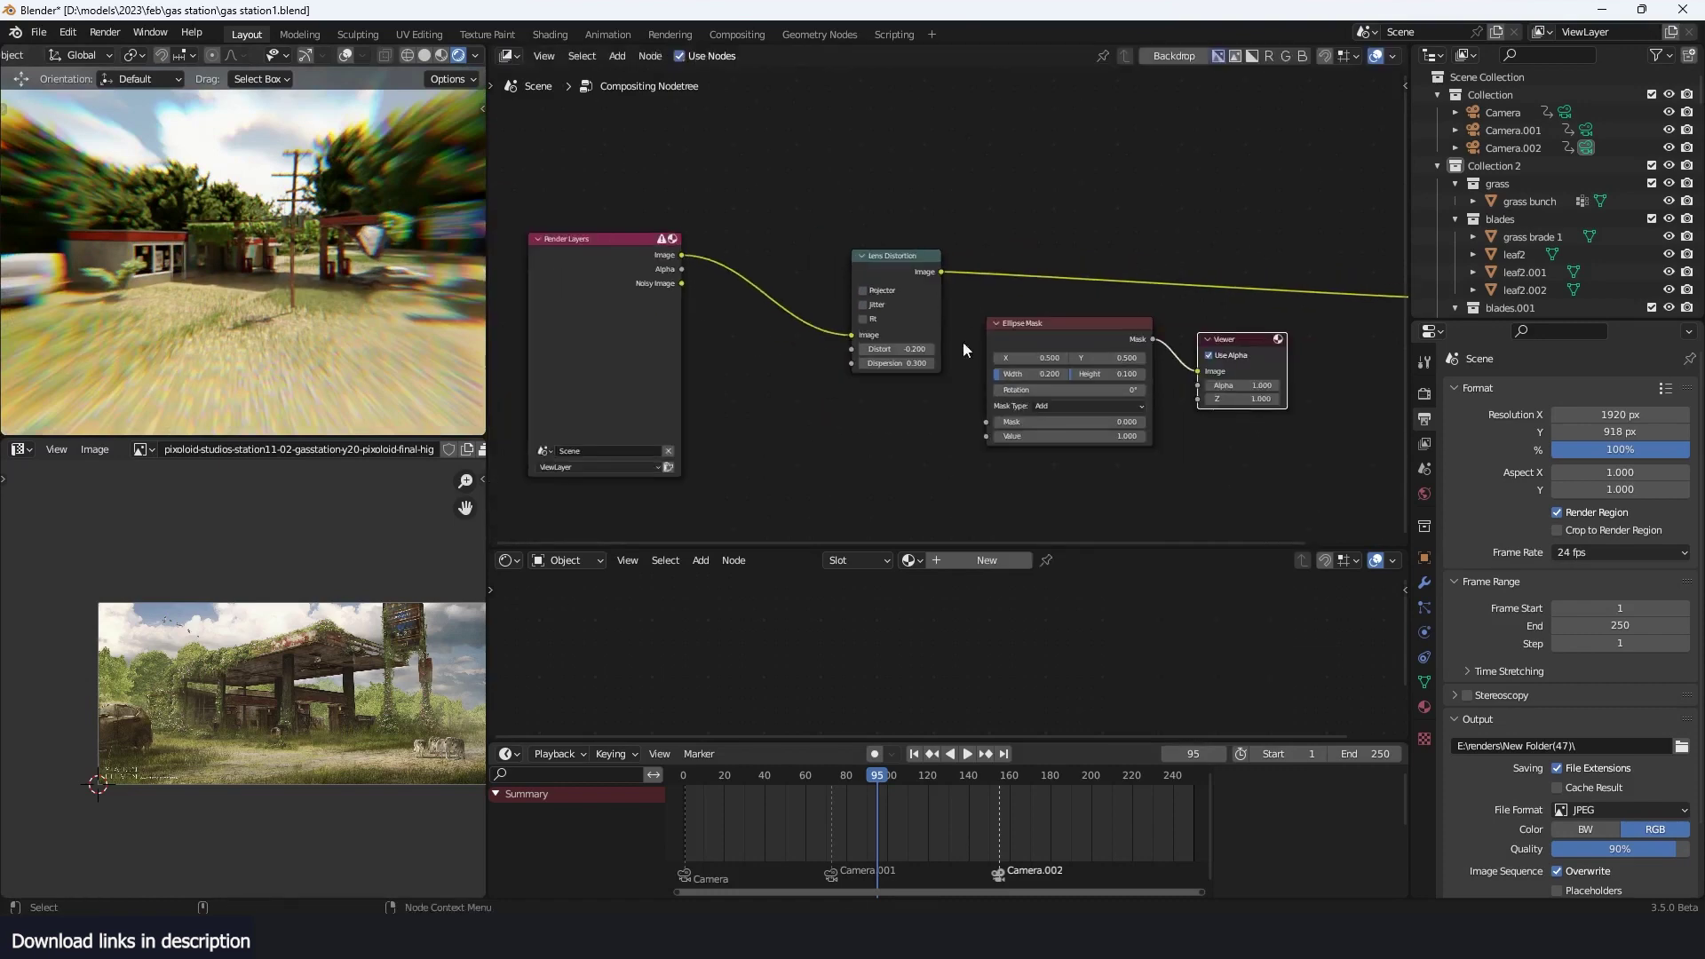
Move the Ellipse Mask node below Lens Distortion and route its mask output into Composite
drag(1056, 327, 899, 400)
middle_drag(950, 435, 1080, 381)
drag(835, 221, 955, 425)
middle_drag(1099, 353, 892, 399)
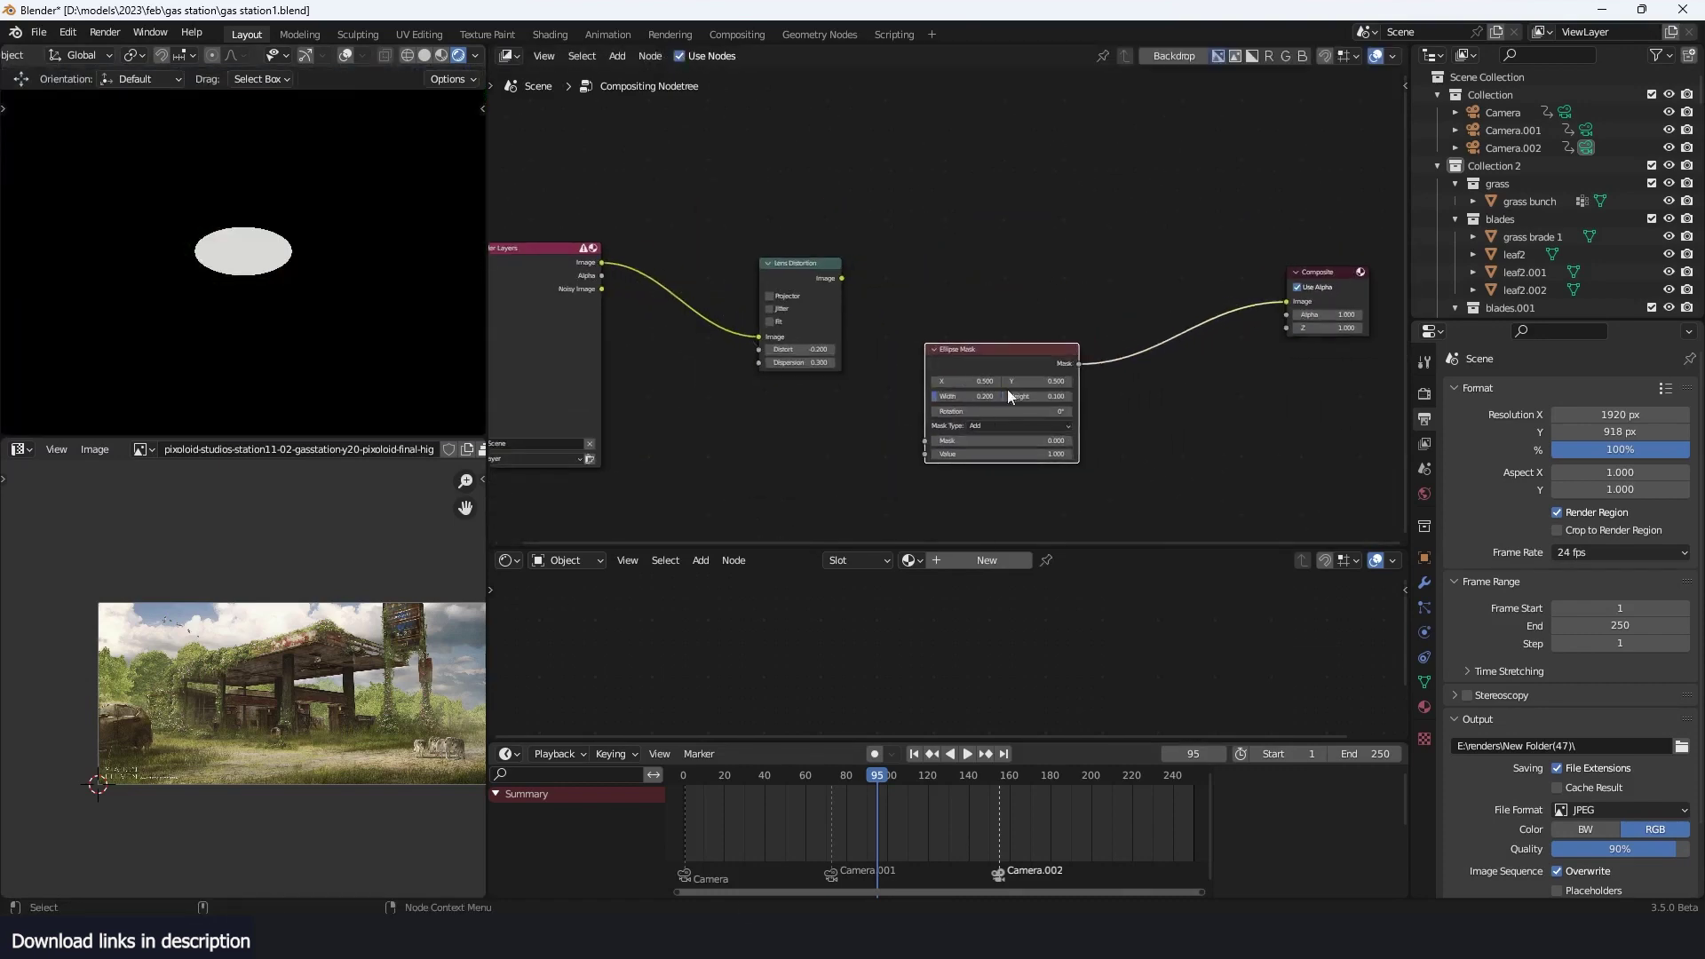
Enlarge the ellipse mask to a width of about 1.383 and a height of 0.7
scroll(953, 307, up, 2)
drag(977, 419, 1037, 455)
click(1039, 459)
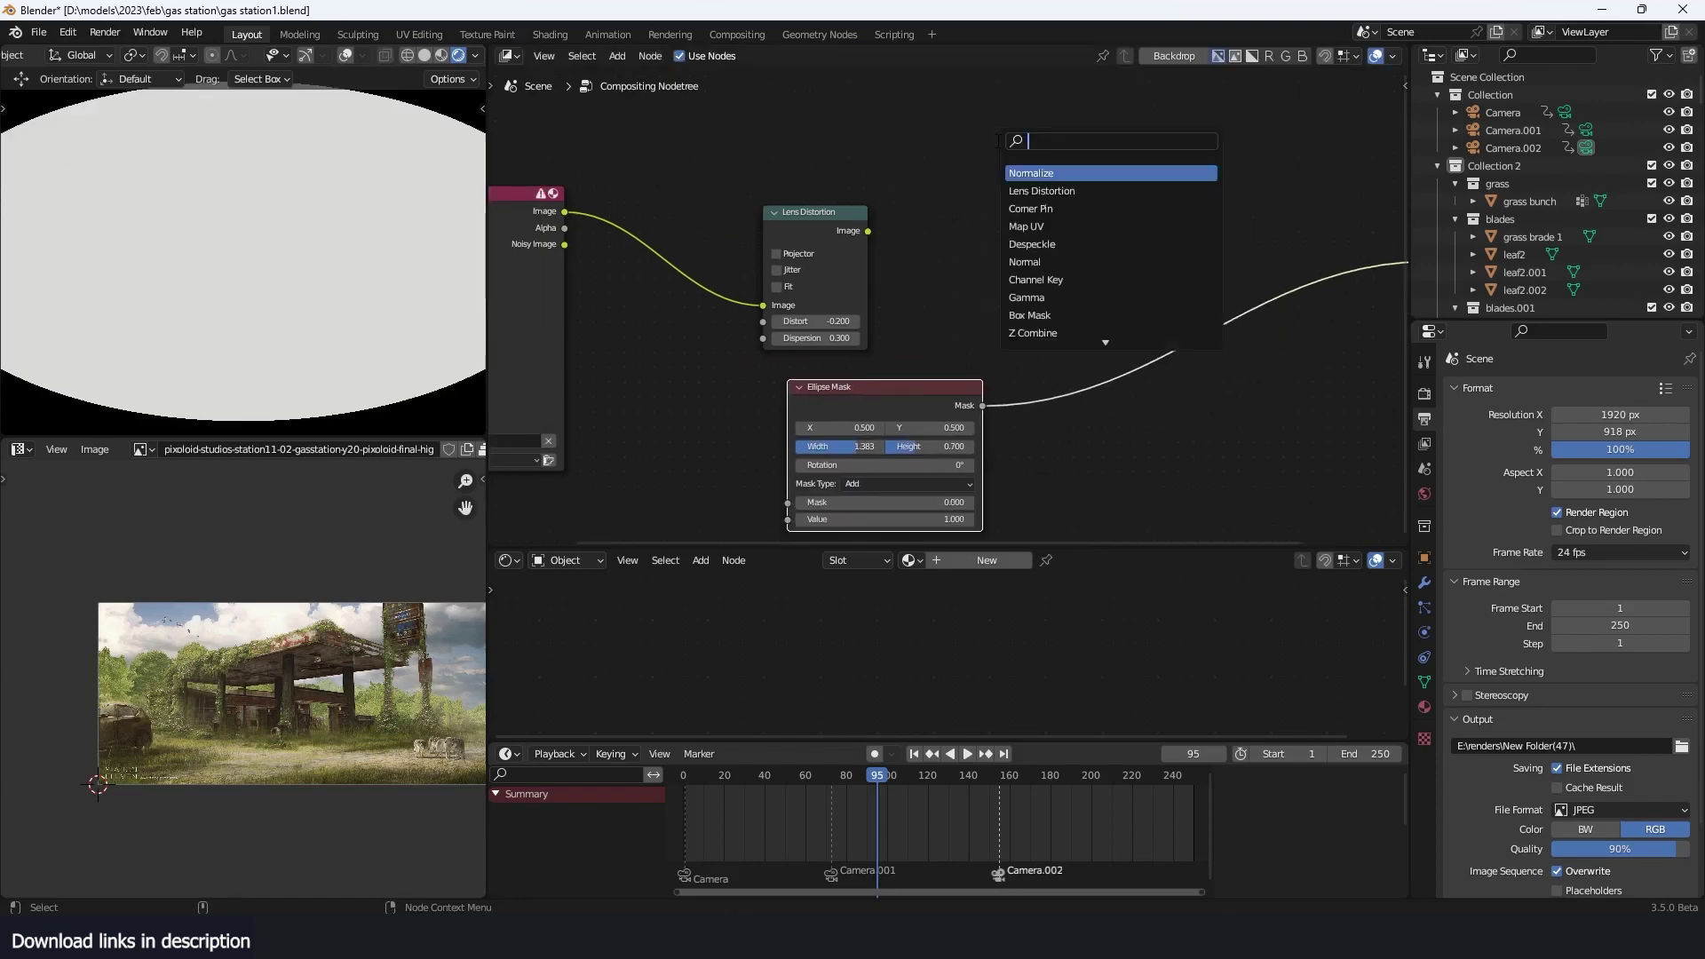
Insert a Mix node before Composite, with the Ellipse Mask as factor and Lens Distortion feeding the second image
click(1101, 171)
click(1224, 298)
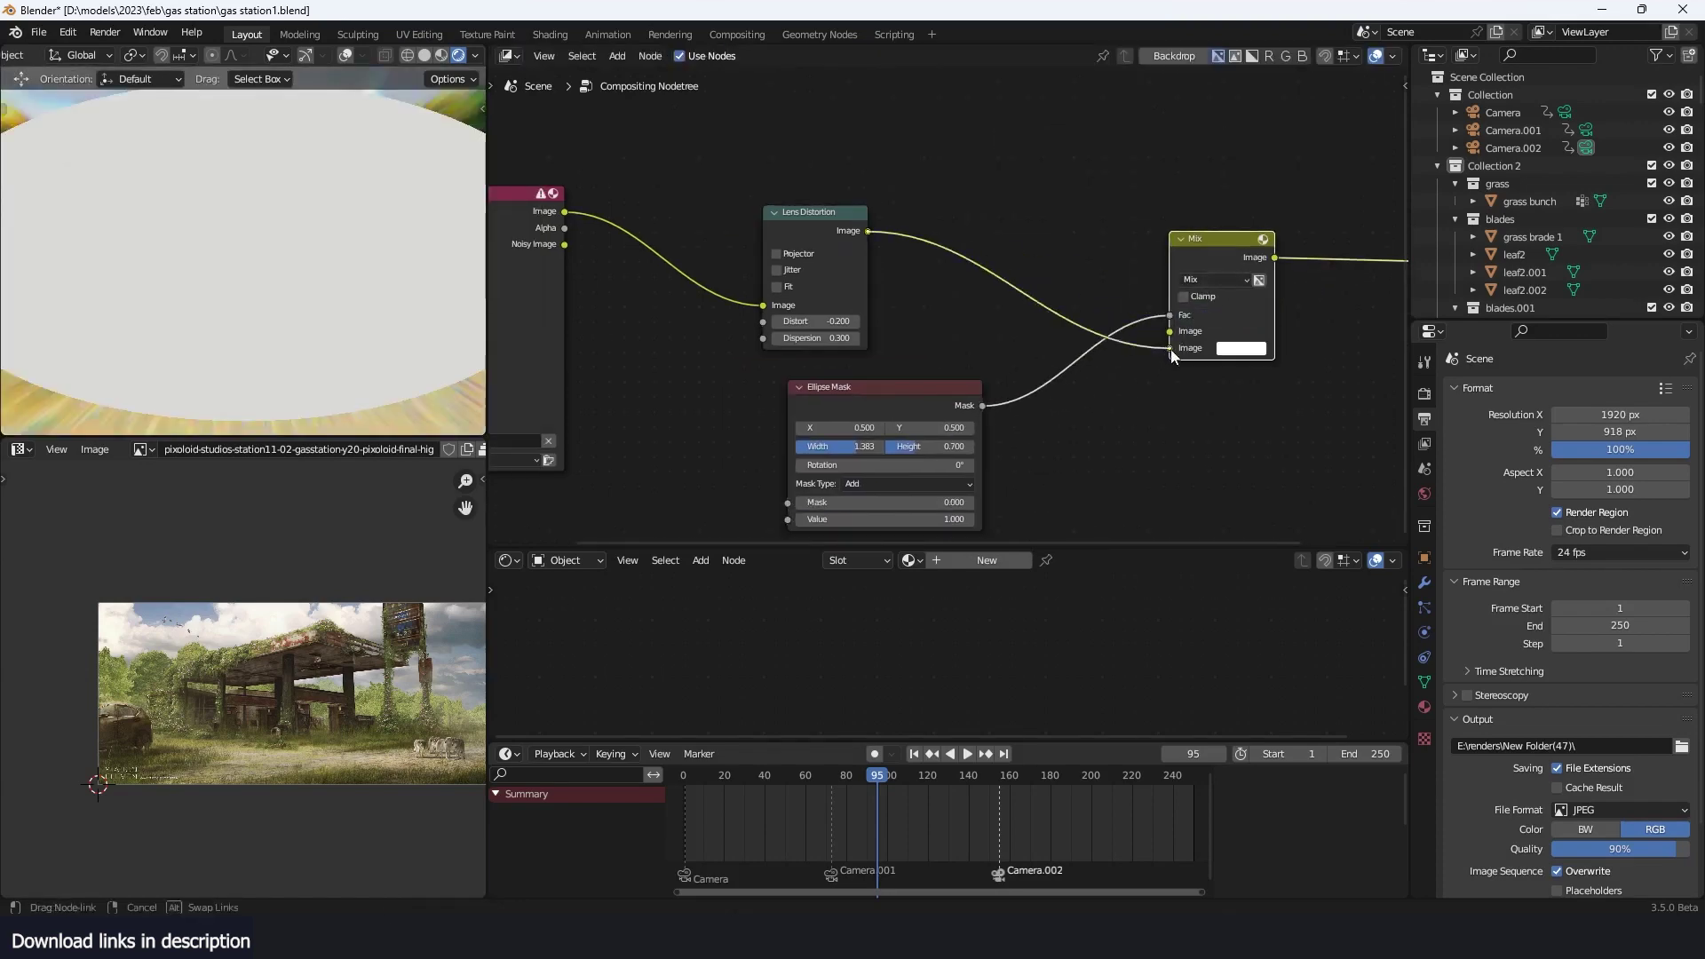
click(1240, 330)
drag(1236, 311, 1154, 311)
Insert a Blur node between Ellipse Mask and Mix, with blur of about 162 in X and 87 in Y
middle_drag(1001, 497, 1102, 407)
key(shift+a)
click(1170, 414)
text(blu)
click(1181, 444)
click(1177, 427)
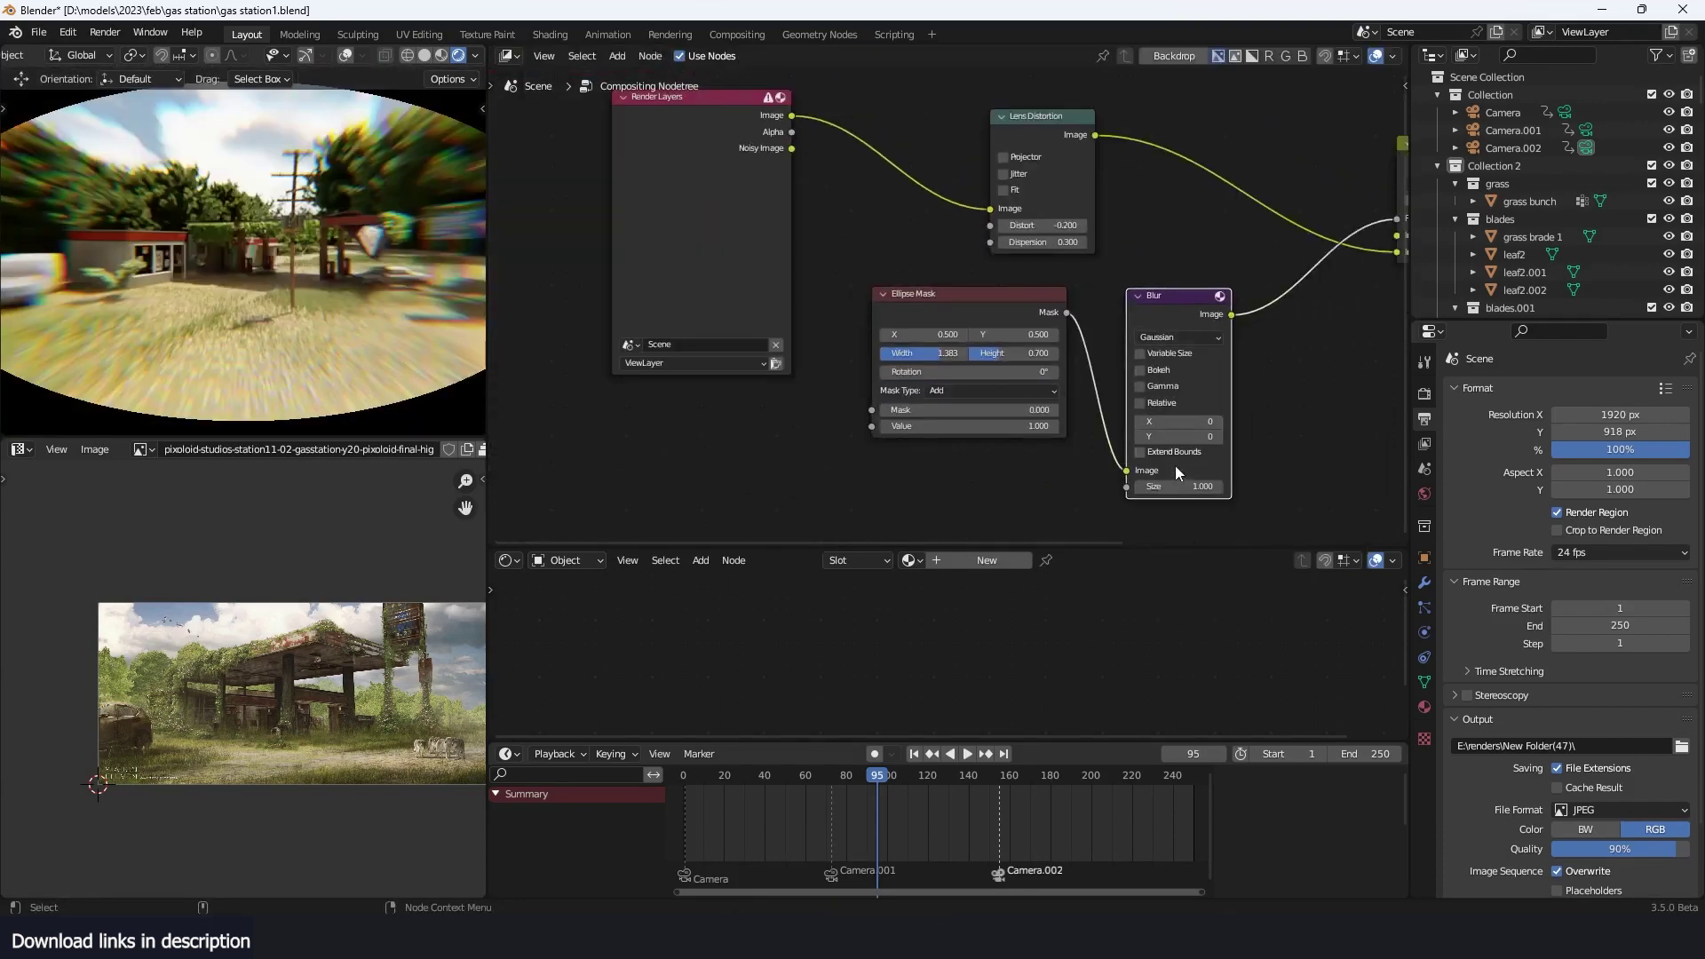
drag(1178, 421, 1178, 437)
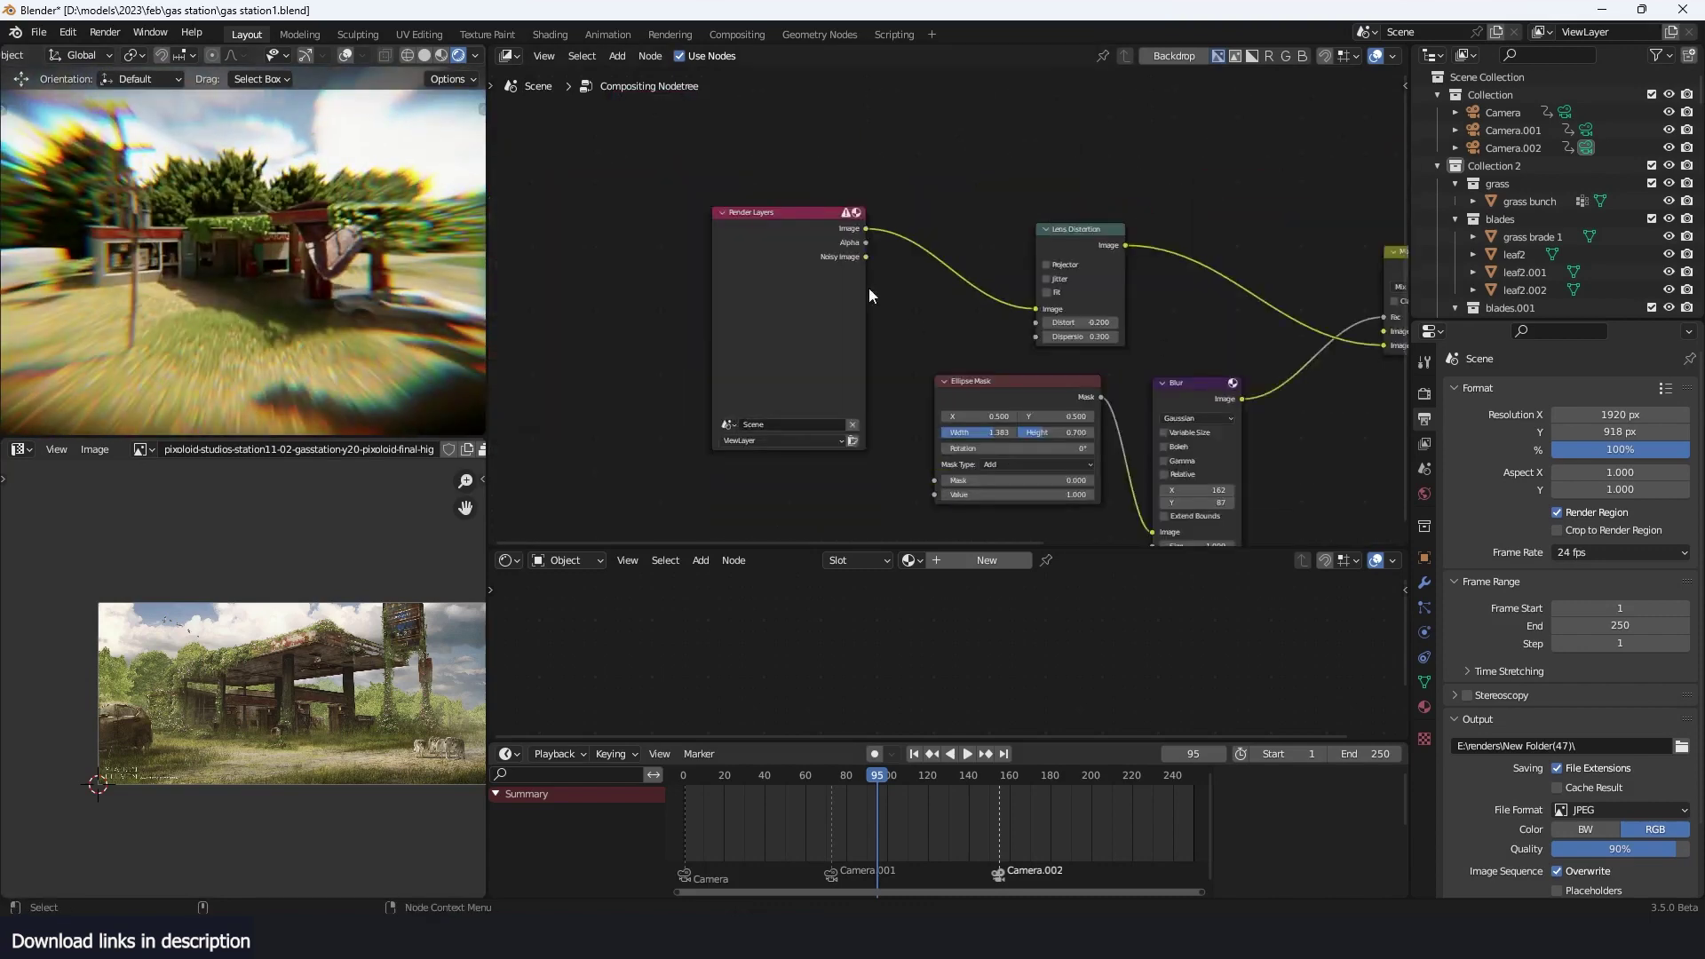
key(shift+a)
mouse_move(932, 260)
click(1092, 506)
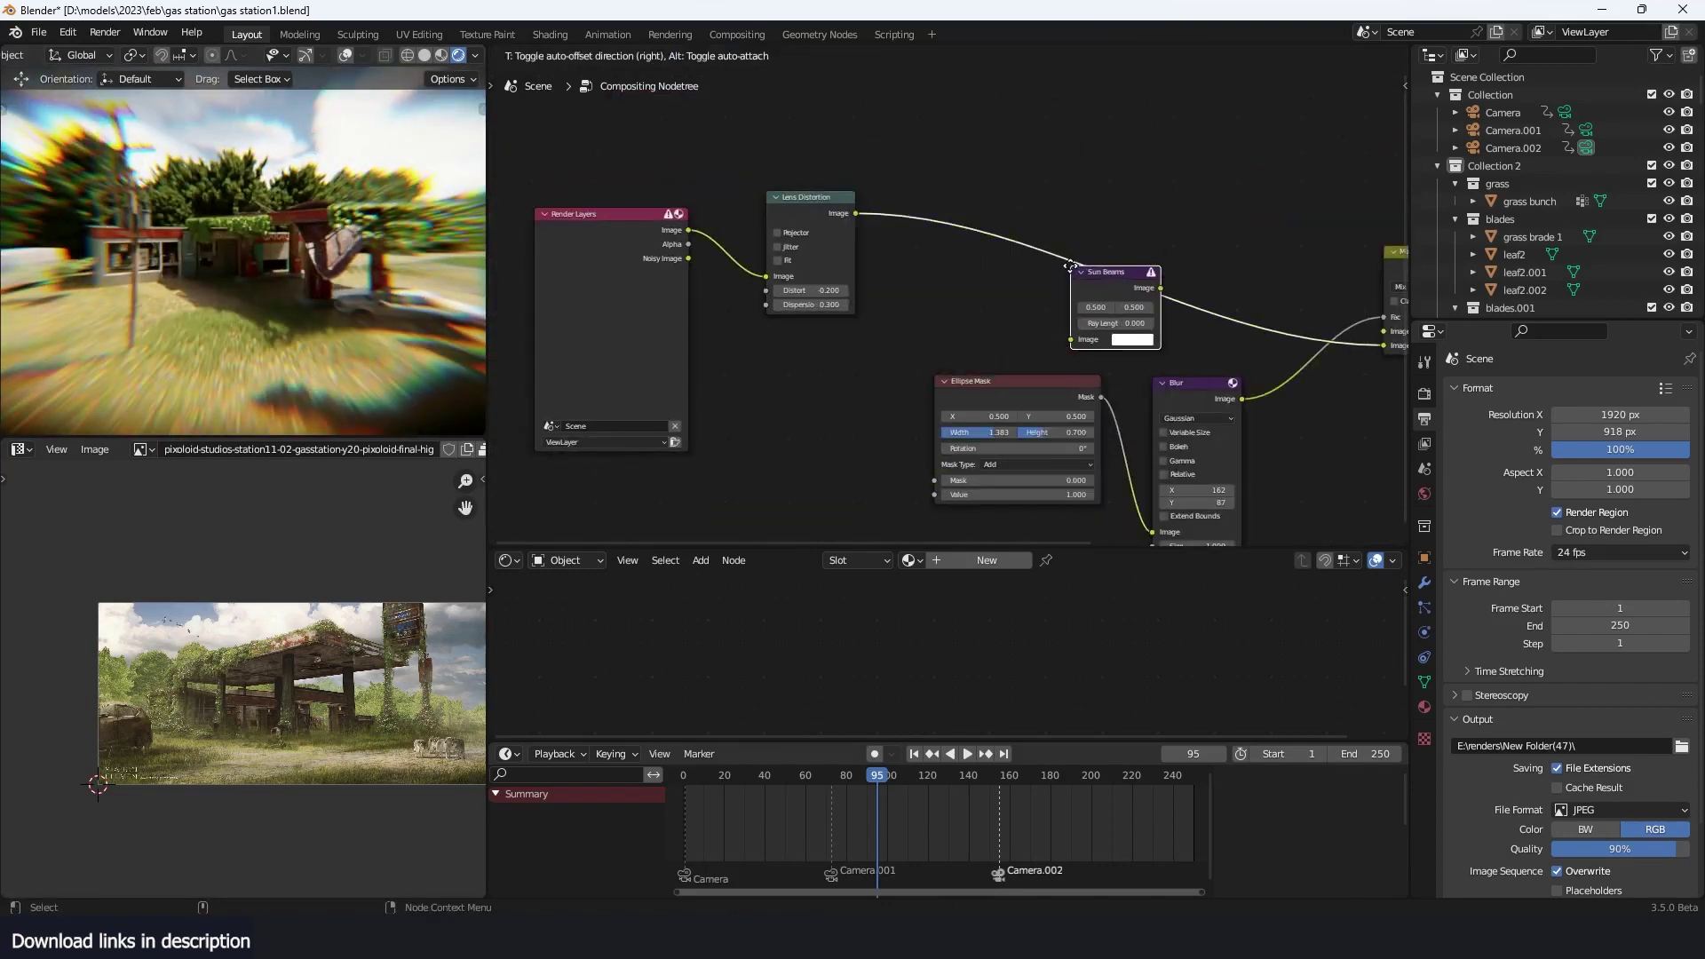
right_click(1072, 269)
Insert a Streaks Glare node into the compositor chain with an angle offset of about 21.2° and fade of about 0.86
key(shift+a)
mouse_move(1057, 289)
click(1212, 464)
click(1088, 156)
scroll(1199, 320, up, 2)
drag(1172, 328, 1161, 329)
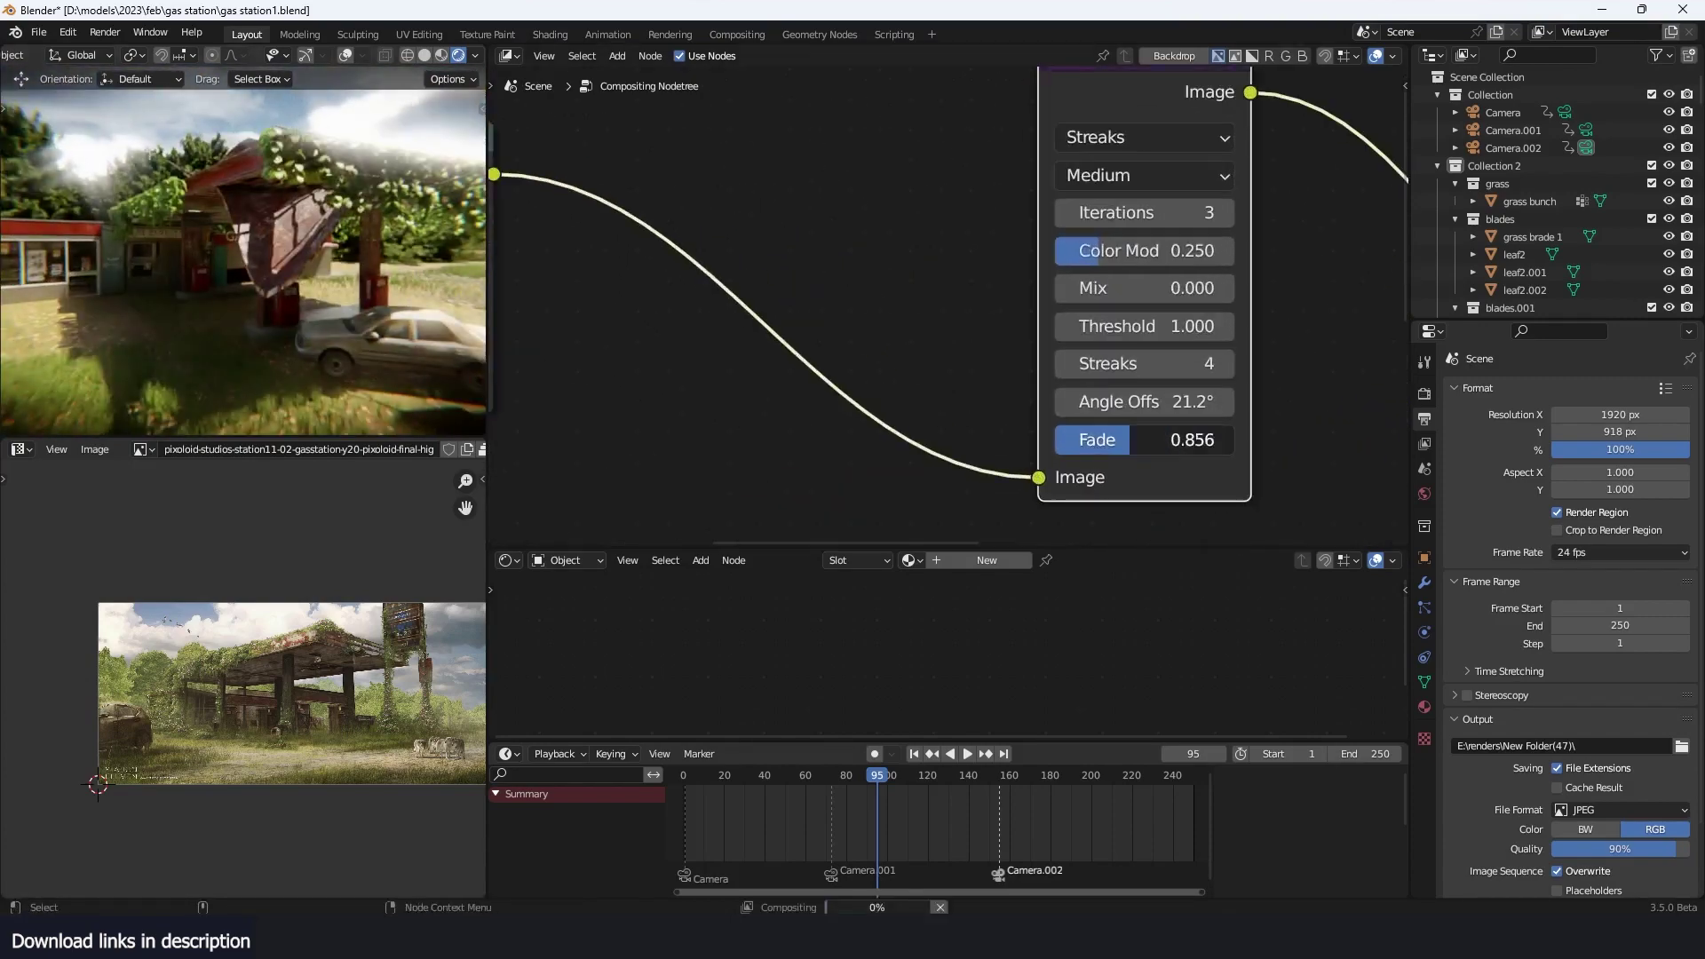
Set the Glare node's threshold to 0.8
click(1144, 326)
text(0.8)
key(Return)
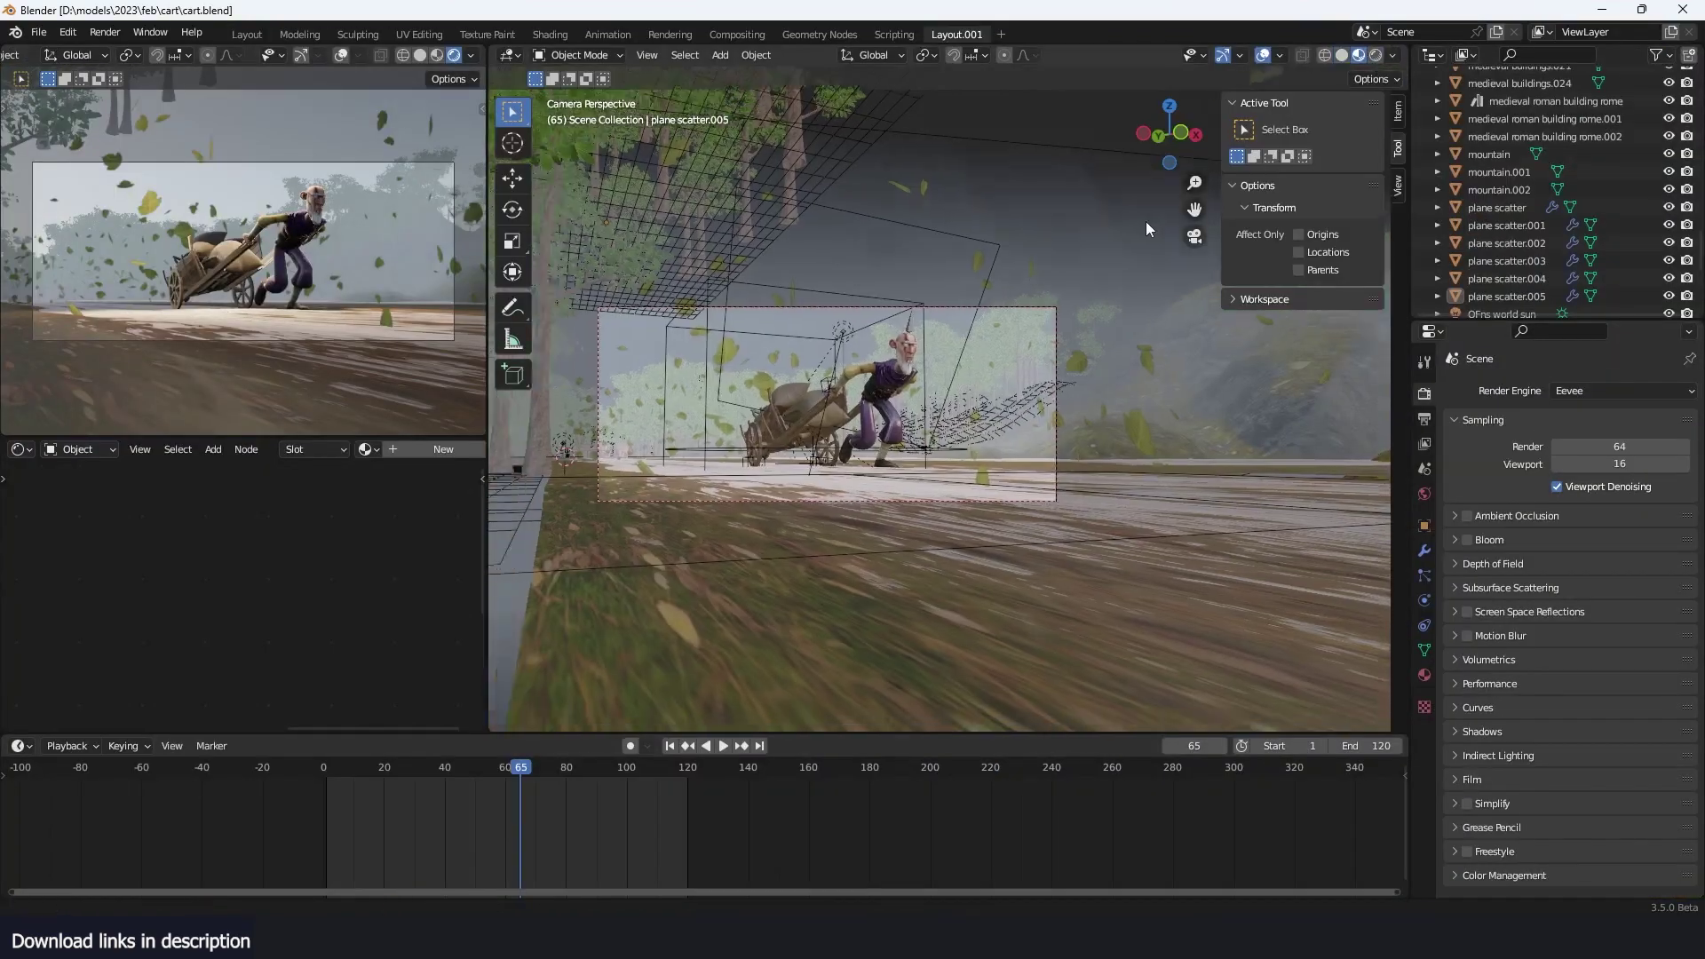
Examine the viewport shading options for the compositor and look around the cart scene
click(1392, 55)
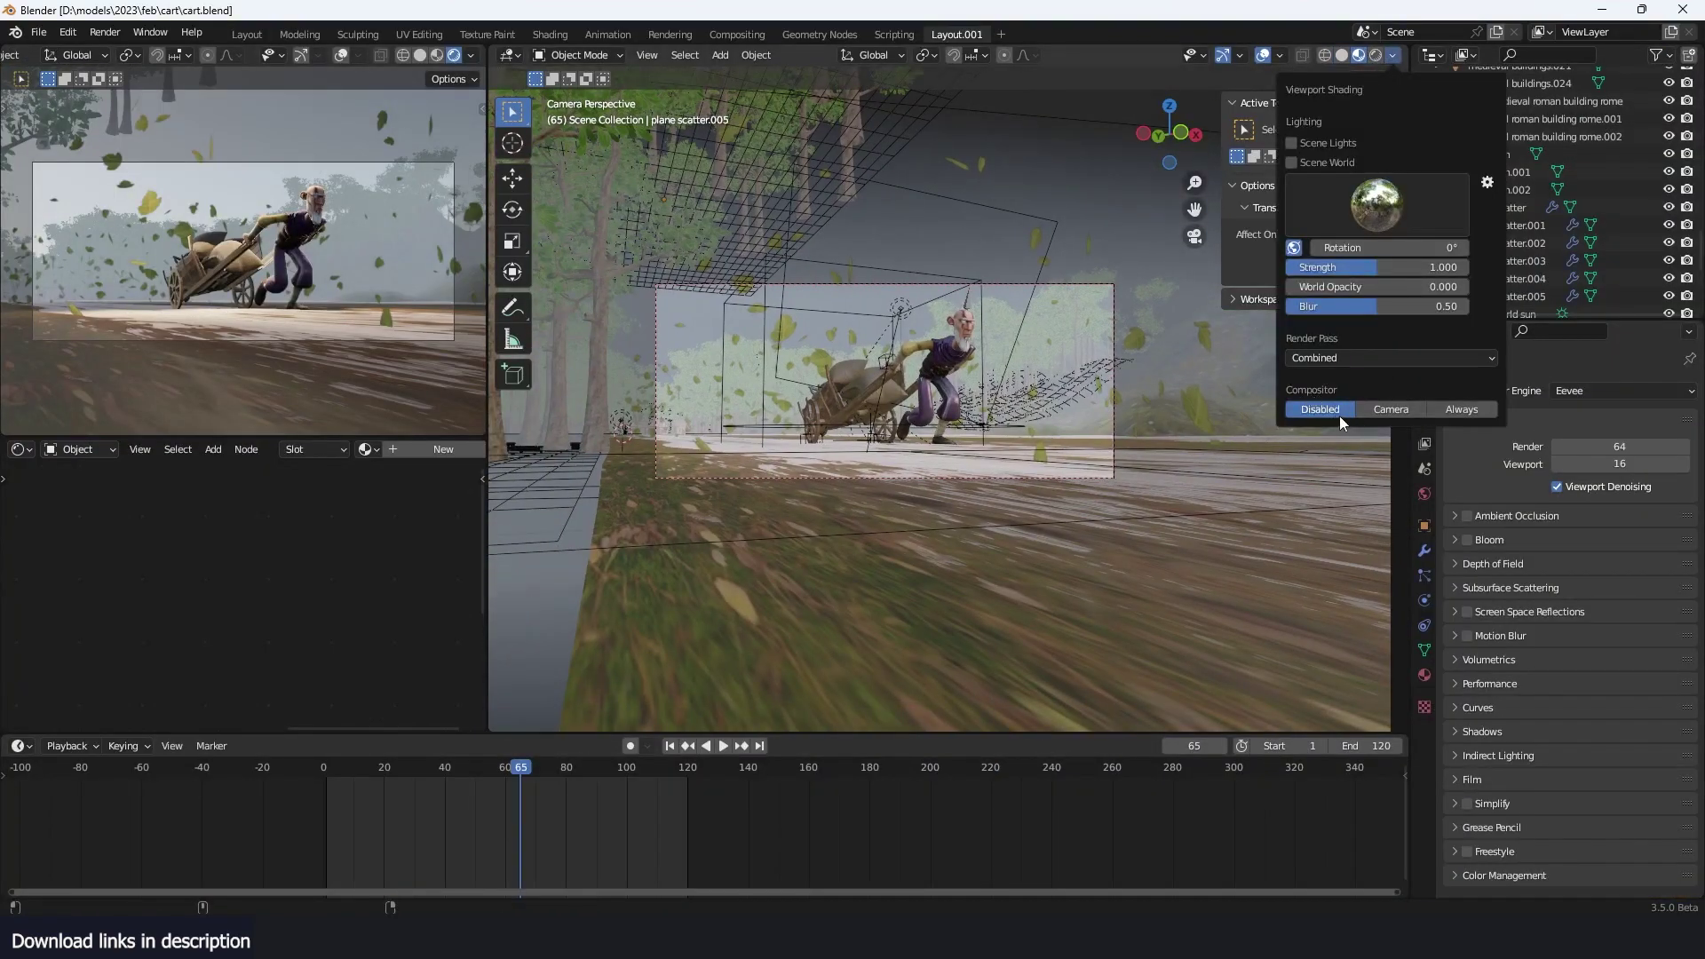
scroll(800, 253, up, 1)
mouse_move(799, 252)
shift+middle_down()
mouse_move(982, 220)
mouse_move(920, 229)
mouse_move(1063, 266)
mouse_move(1096, 255)
shift+middle_up()
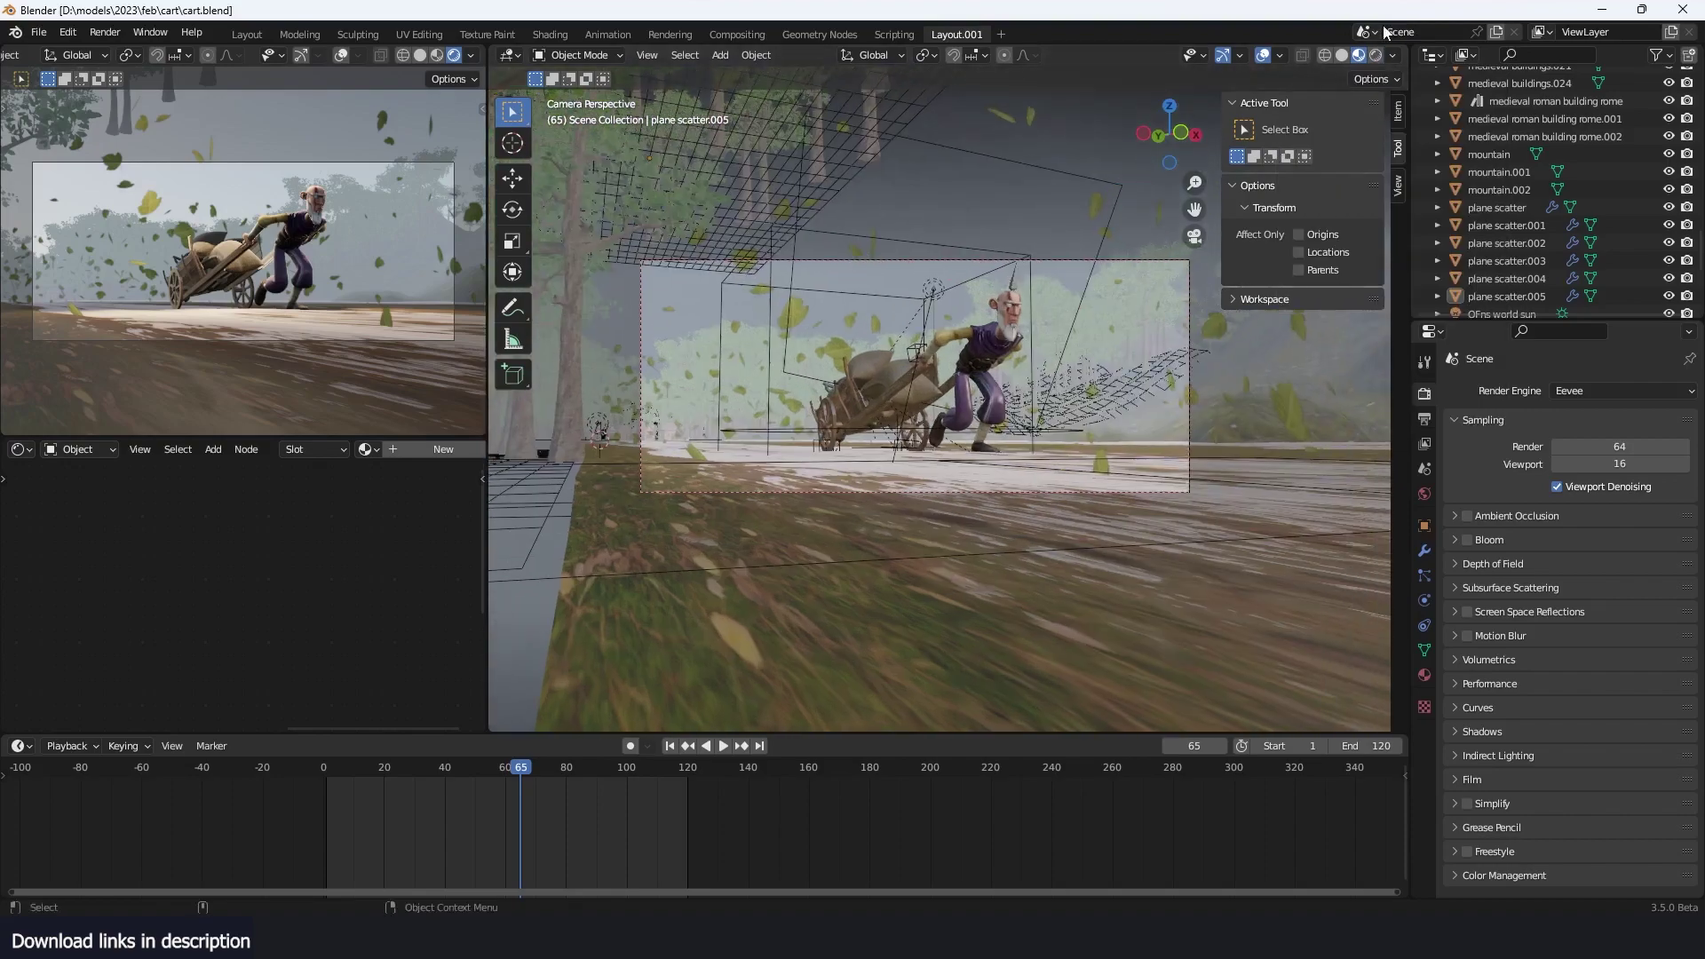
scroll(822, 237, up, 3)
Change the main 3D viewport to the Compositor and move Render Layers away from Composite to make room
click(514, 56)
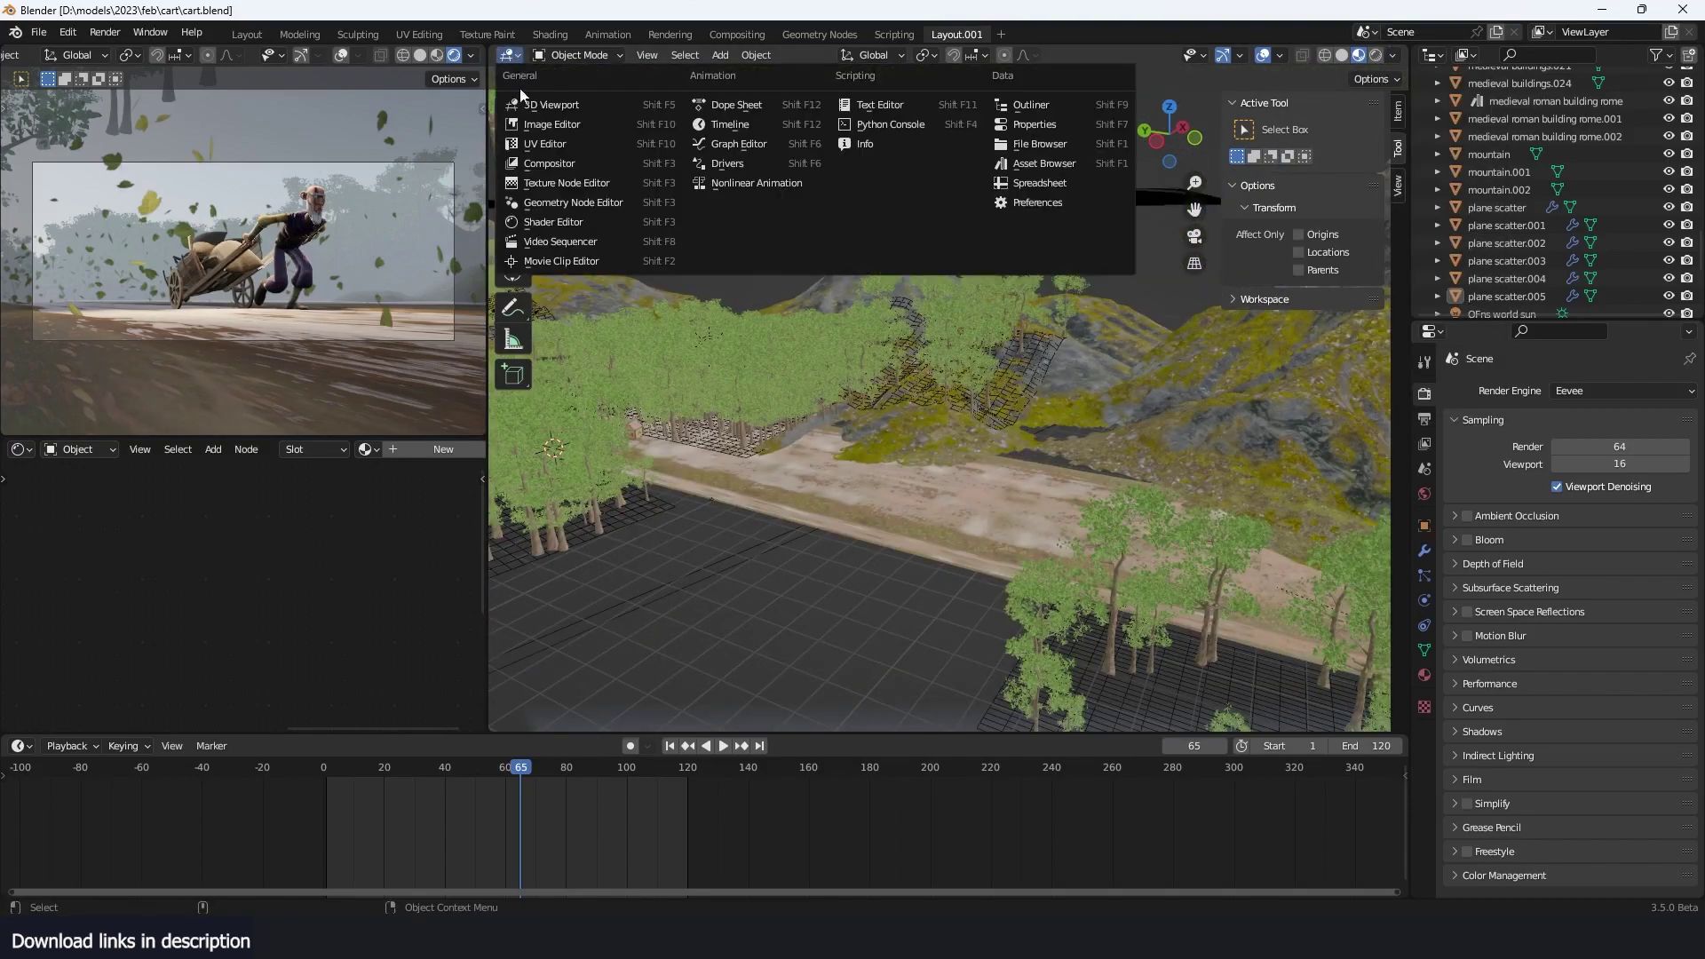
click(609, 162)
drag(774, 297, 662, 297)
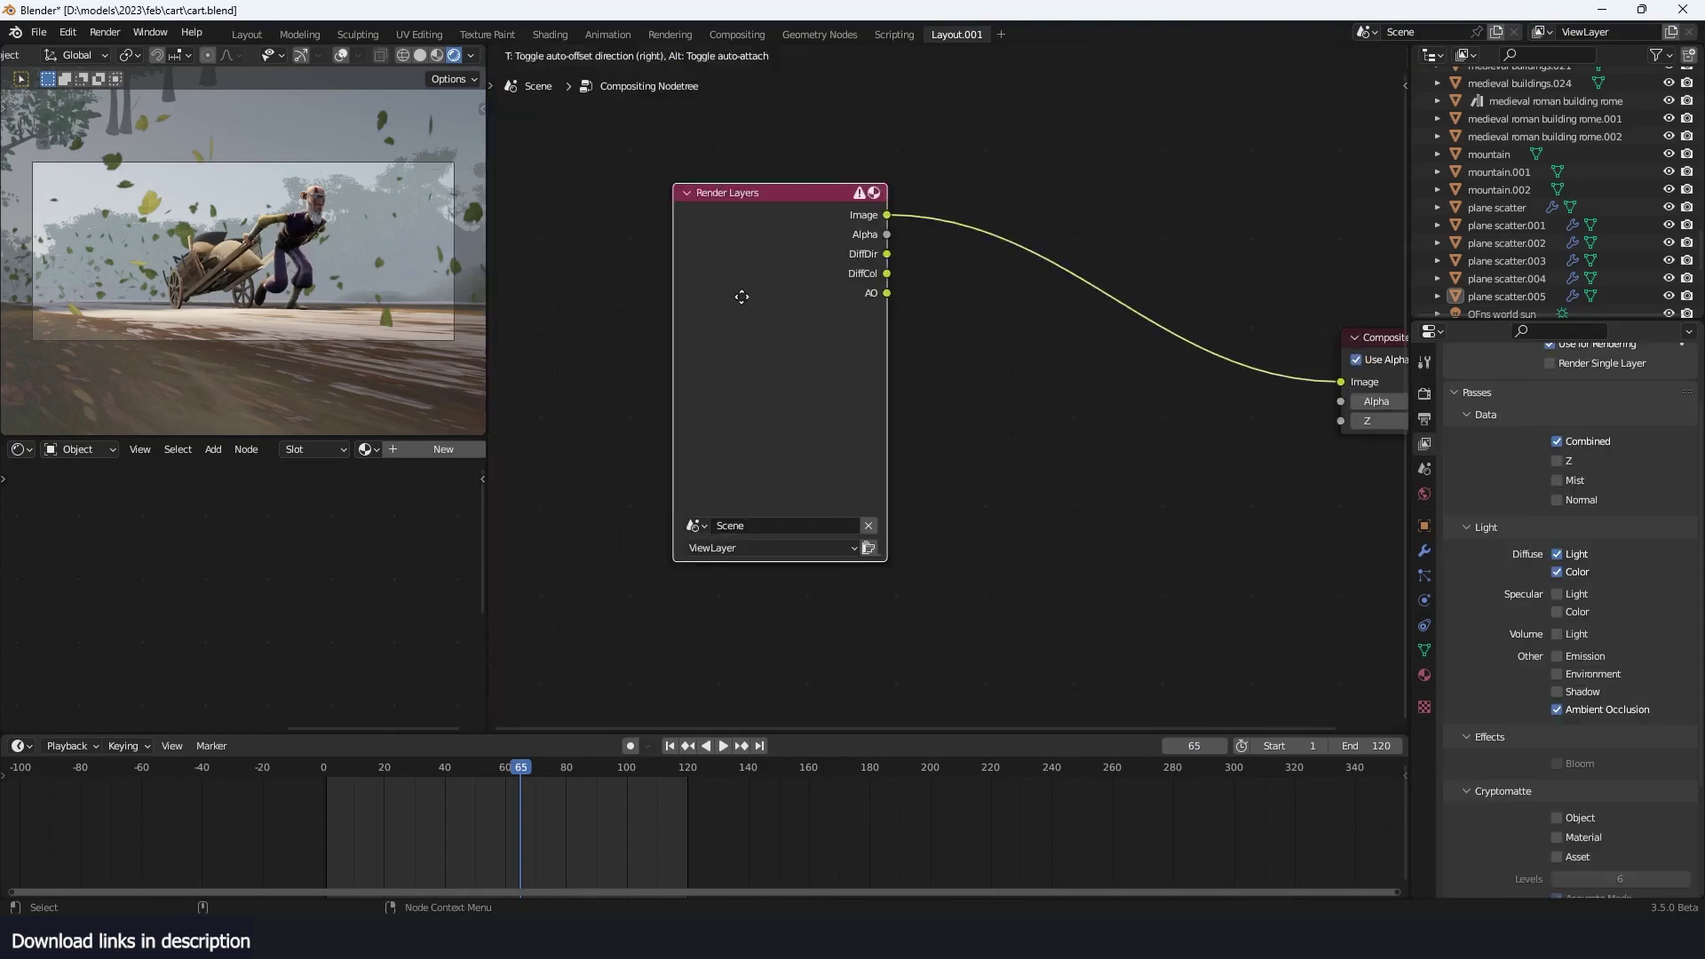
Insert an RGB Curves node between Render Layers and Composite and set the viewport compositor to Camera
key(shift+a)
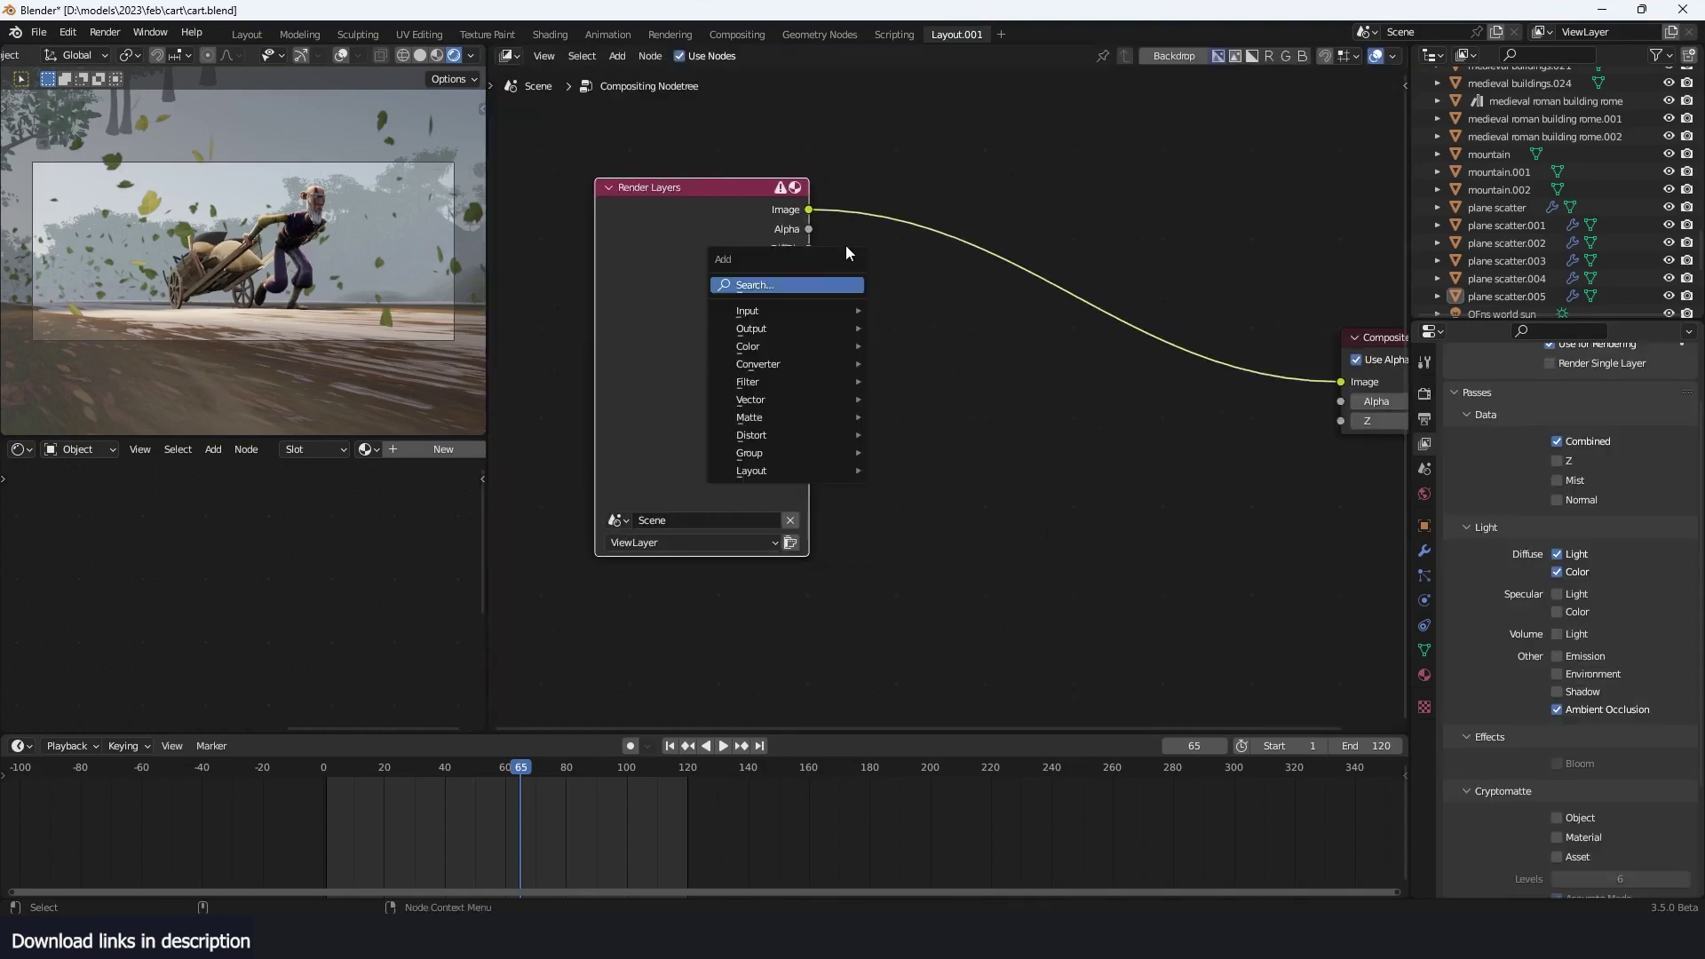
click(820, 286)
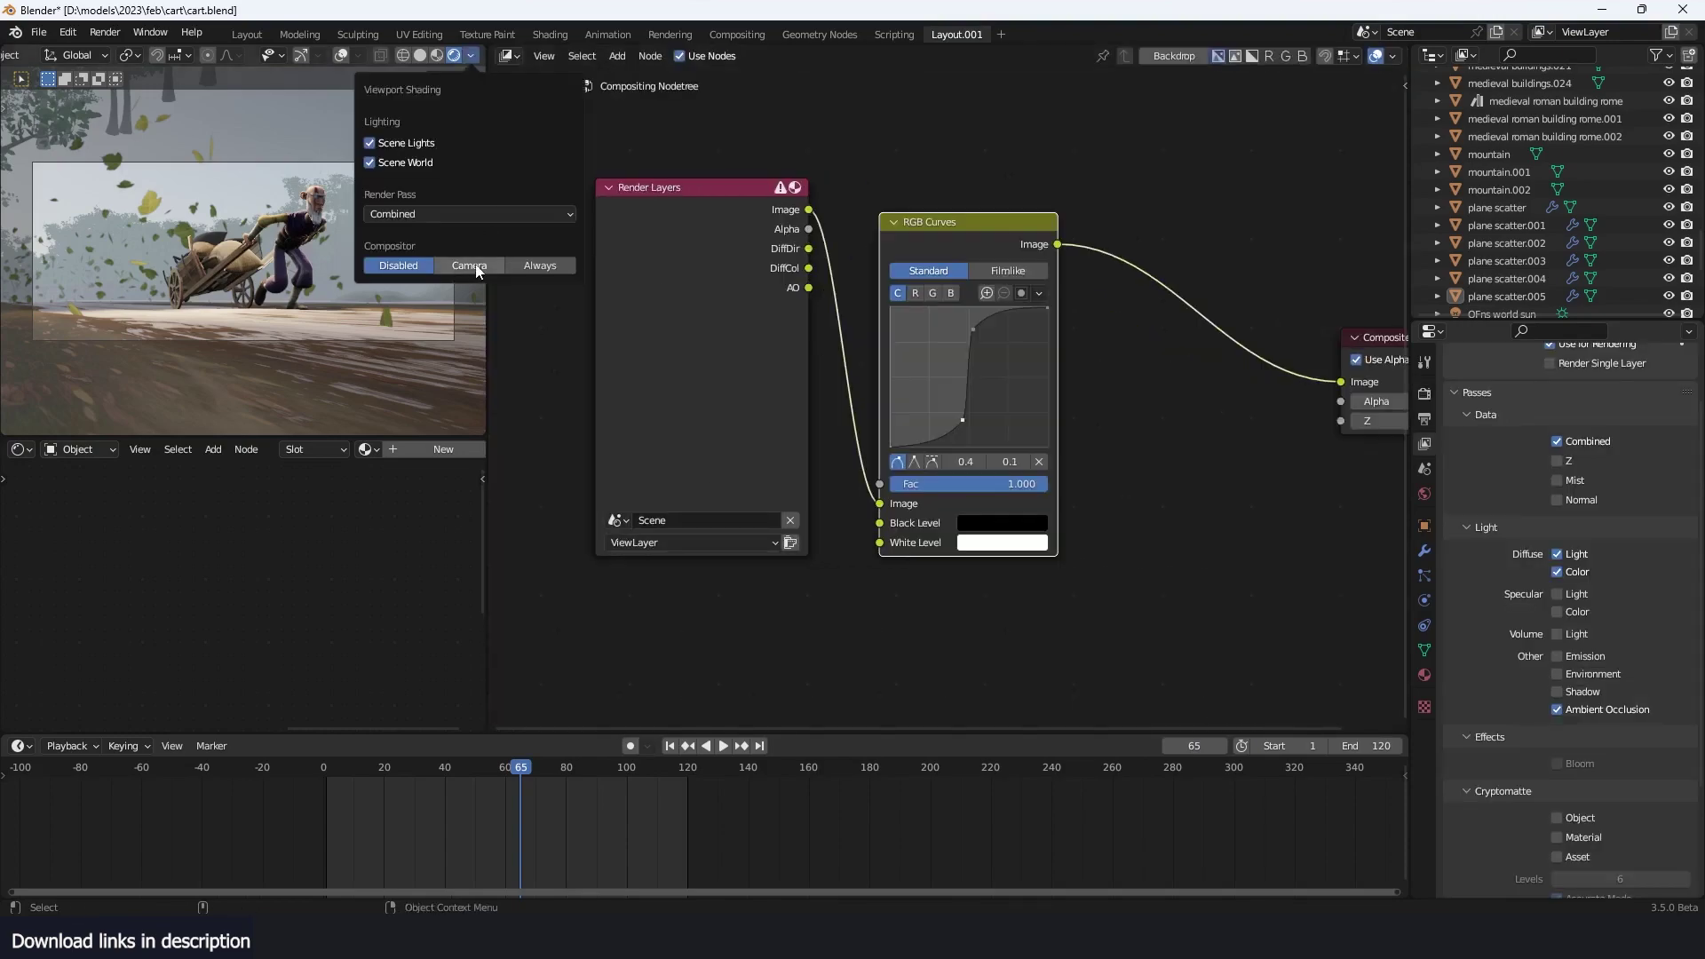
click(471, 266)
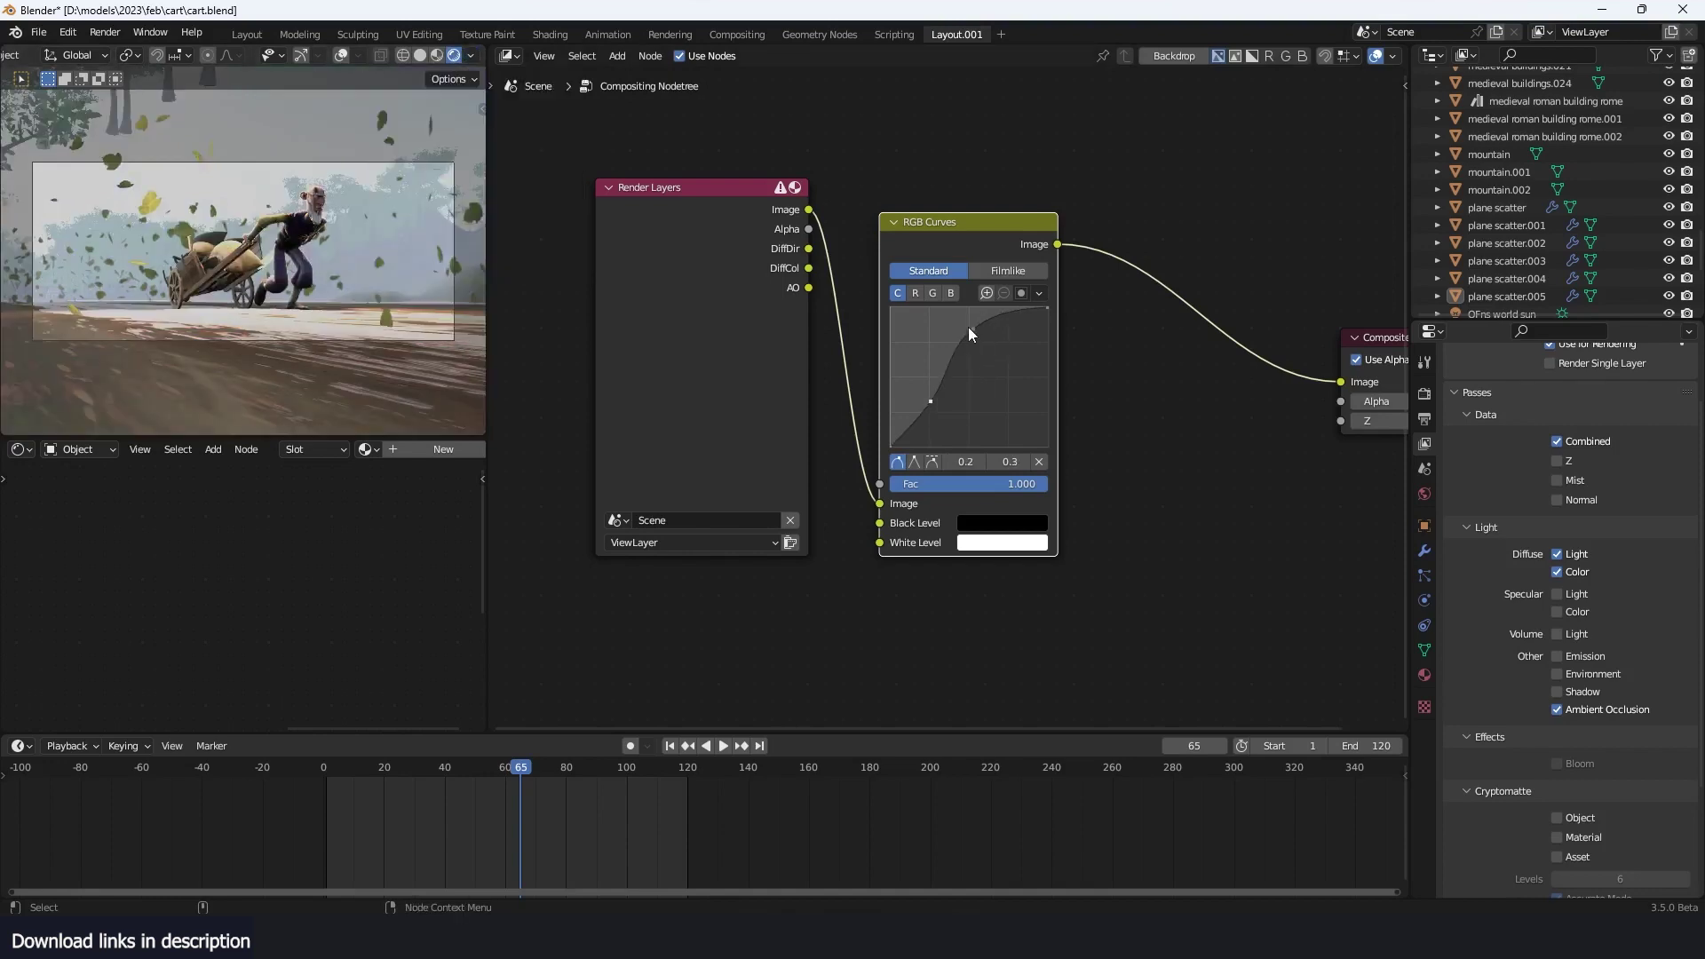
Try a steep S-shaped contrast curve in RGB Curves and delete the node while keeping the link
mouse_move(971, 329)
mouse_down()
mouse_move(1004, 364)
mouse_move(982, 353)
mouse_up()
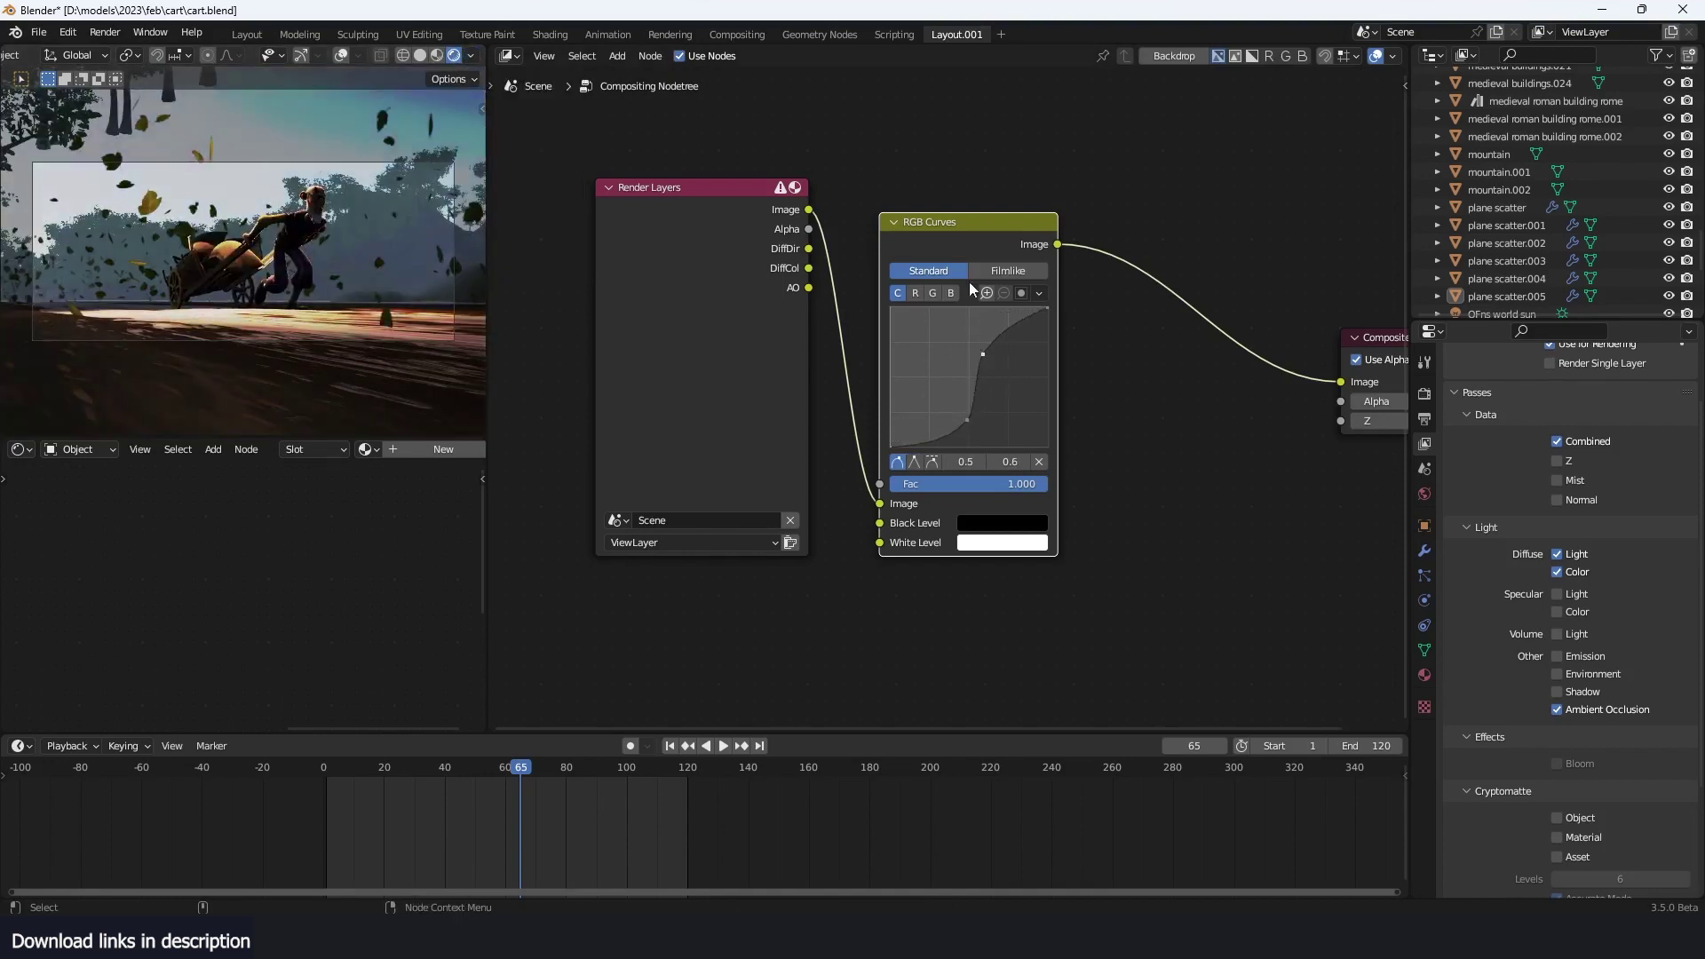
key(ctrl+x)
Insert a Lens Distortion node between Render Layers and Composite, with Jitter enabled, dispersion 1 and a negative distort value
key(shift+a)
mouse_move(902, 422)
click(1032, 494)
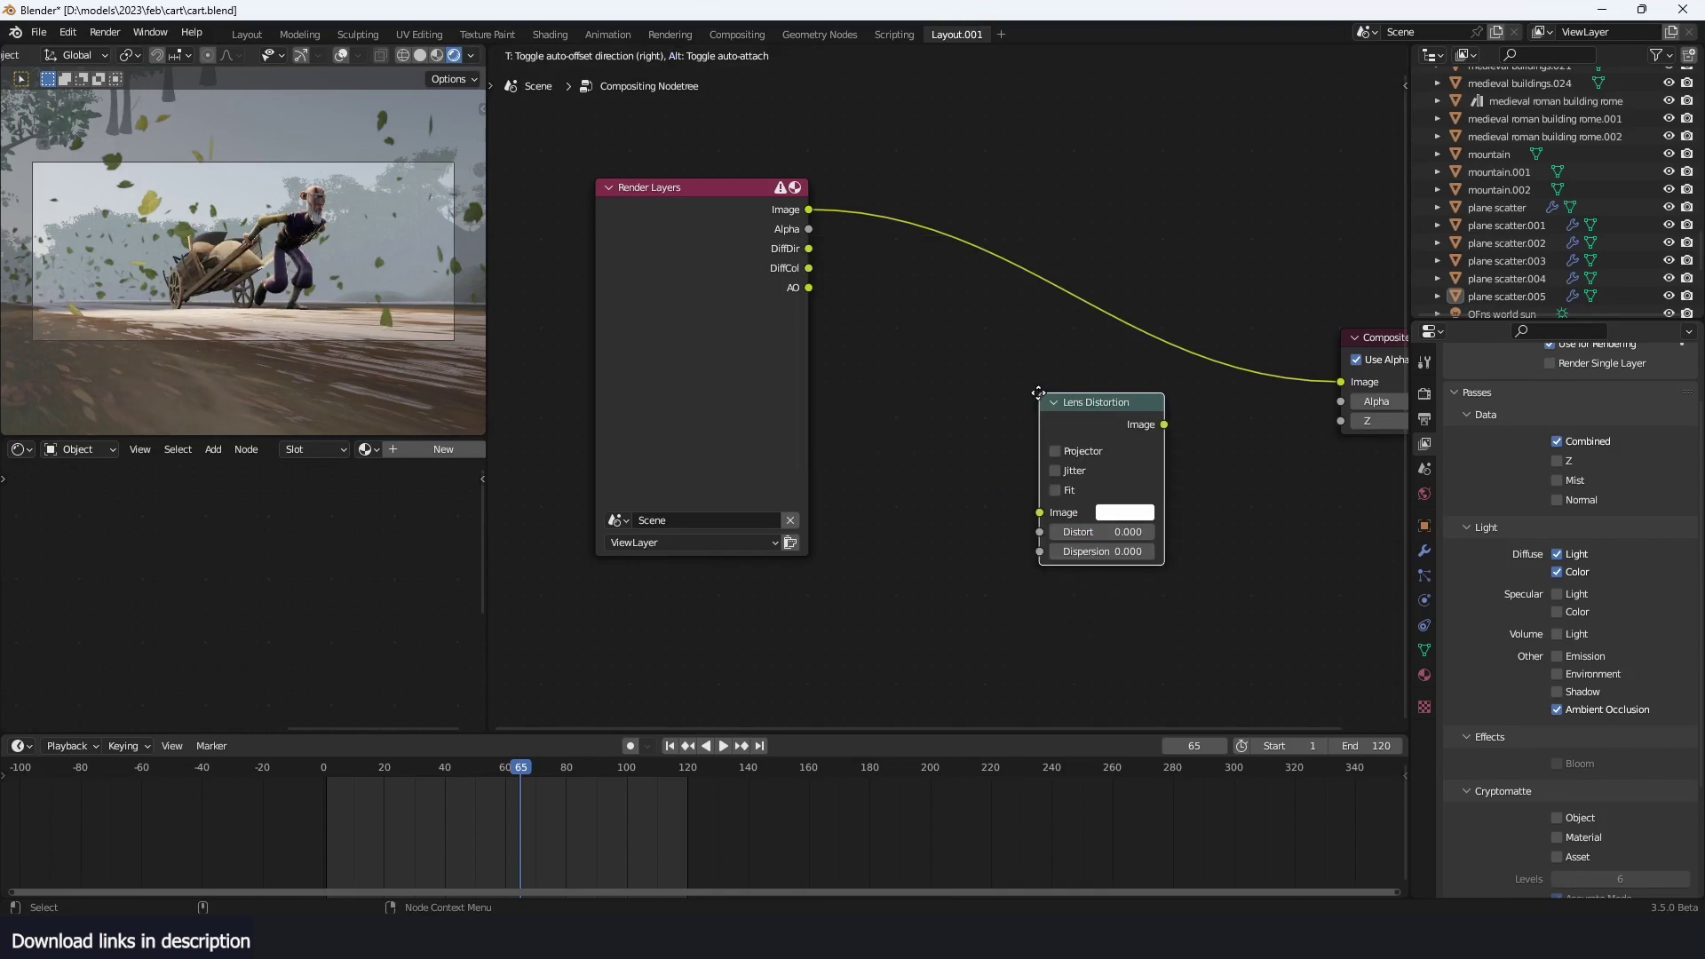
click(1001, 258)
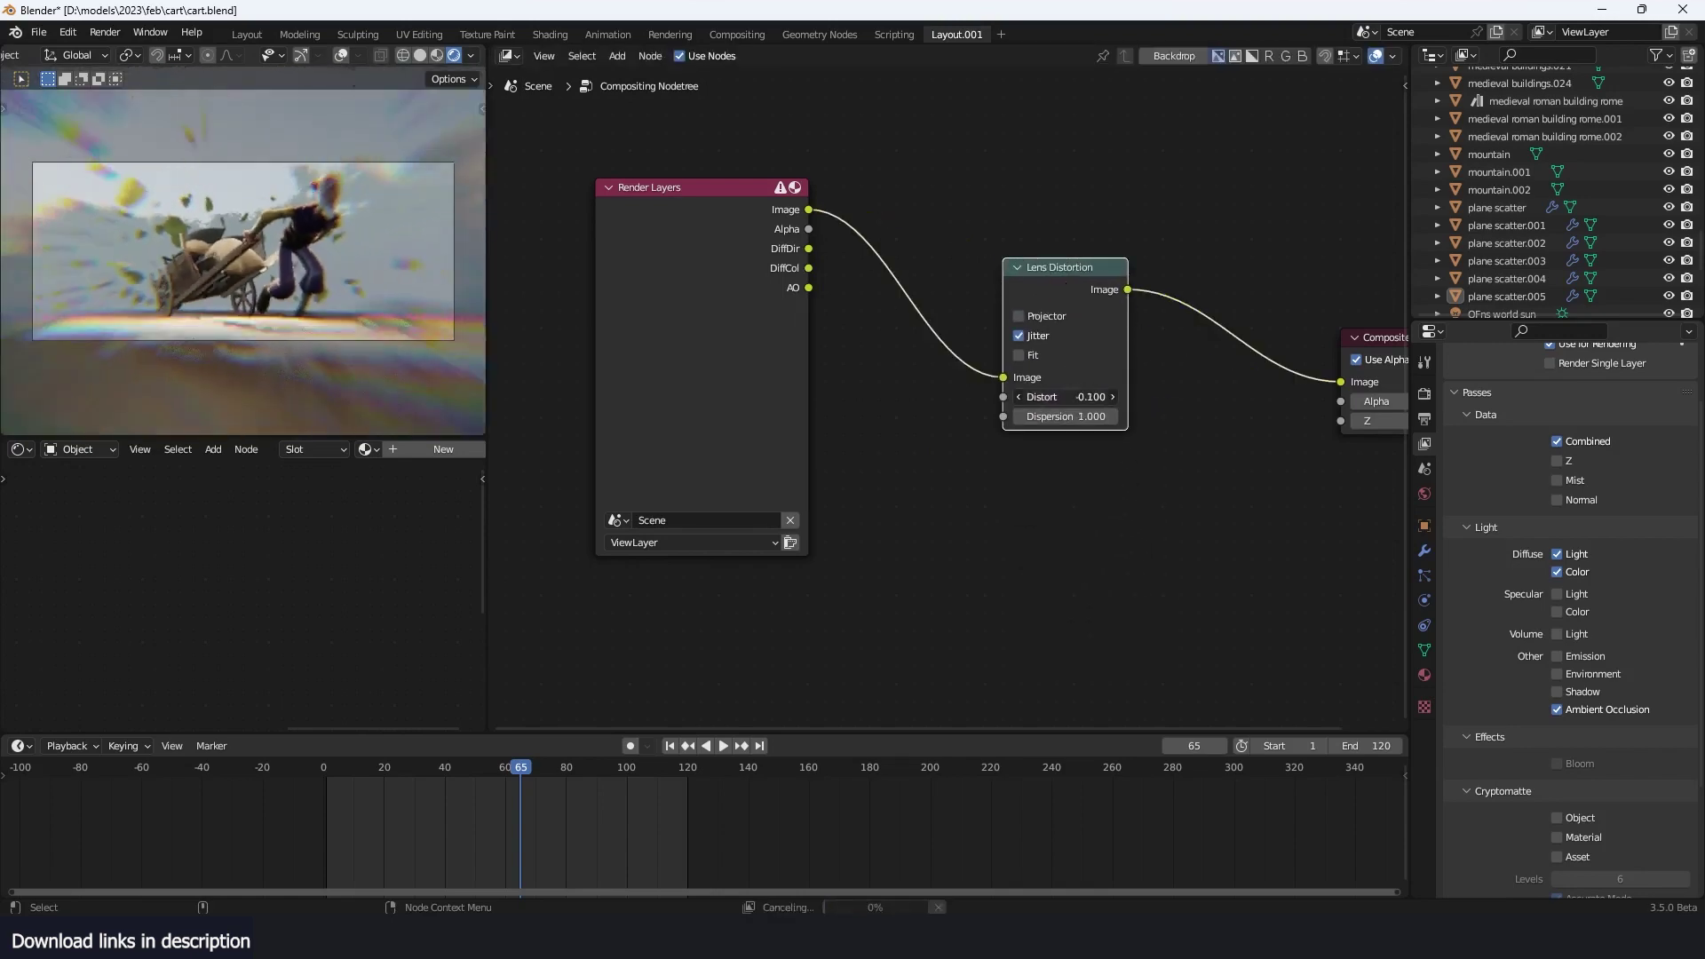
ctrl+drag(1063, 396, 959, 397)
Play the animation while adjusting Lens Distortion to a distort of -0.3 and a dispersion of 0.6
key(space)
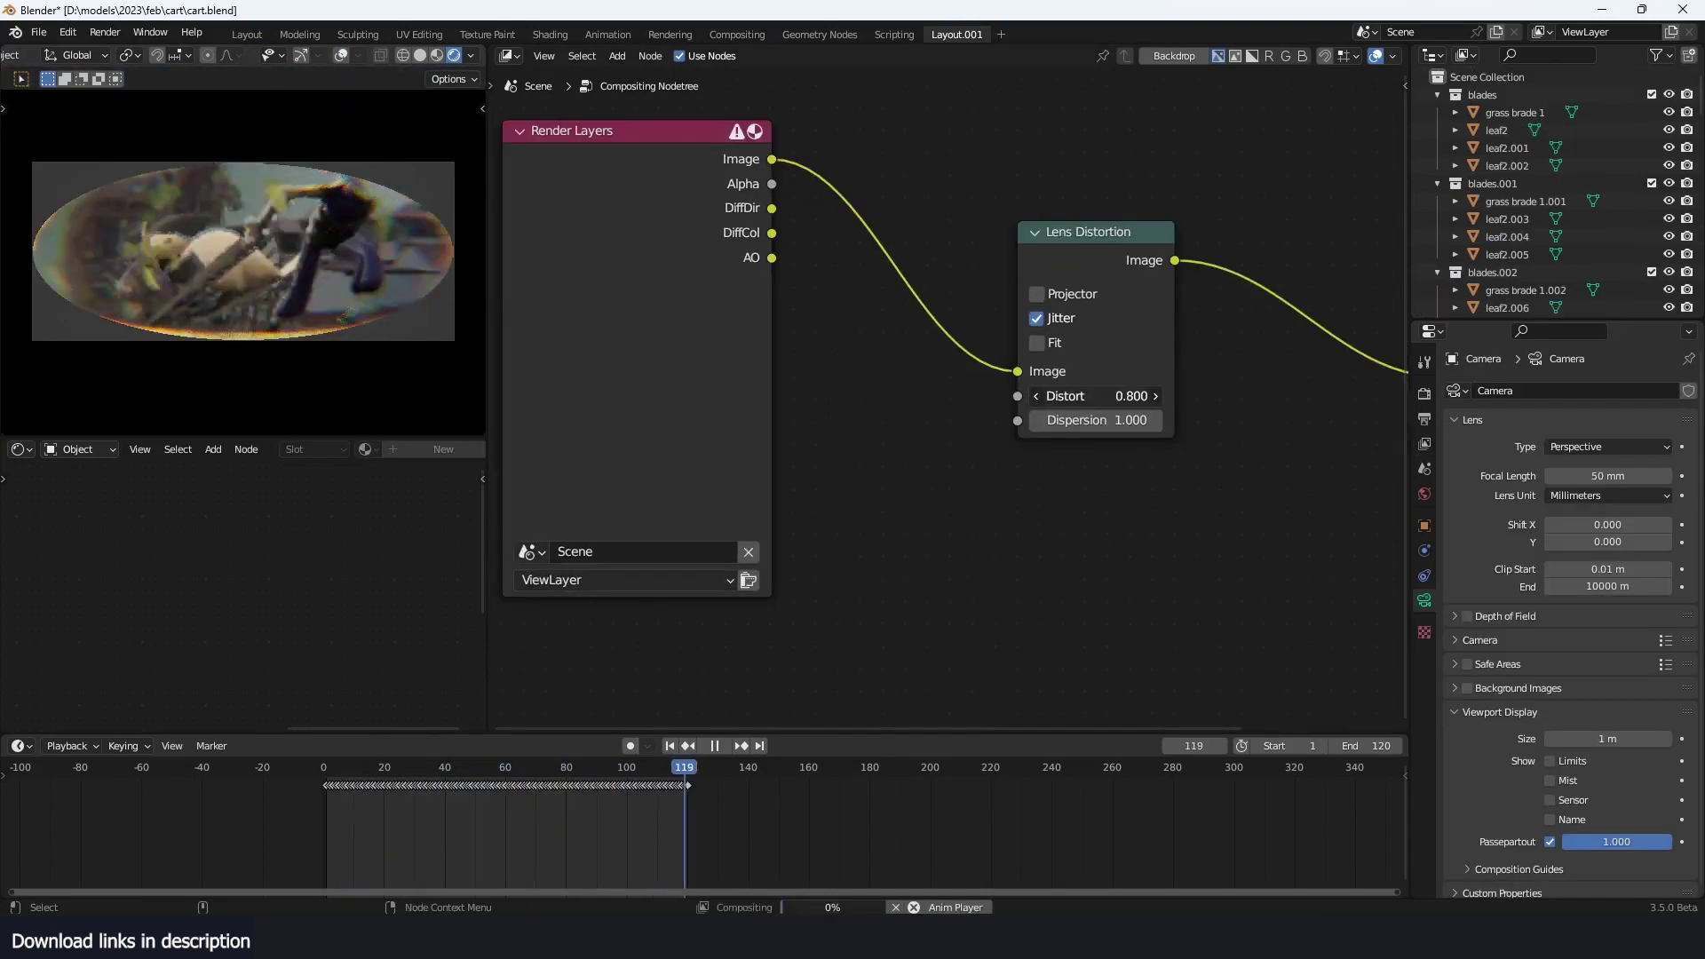
ctrl+drag(1095, 396, 802, 396)
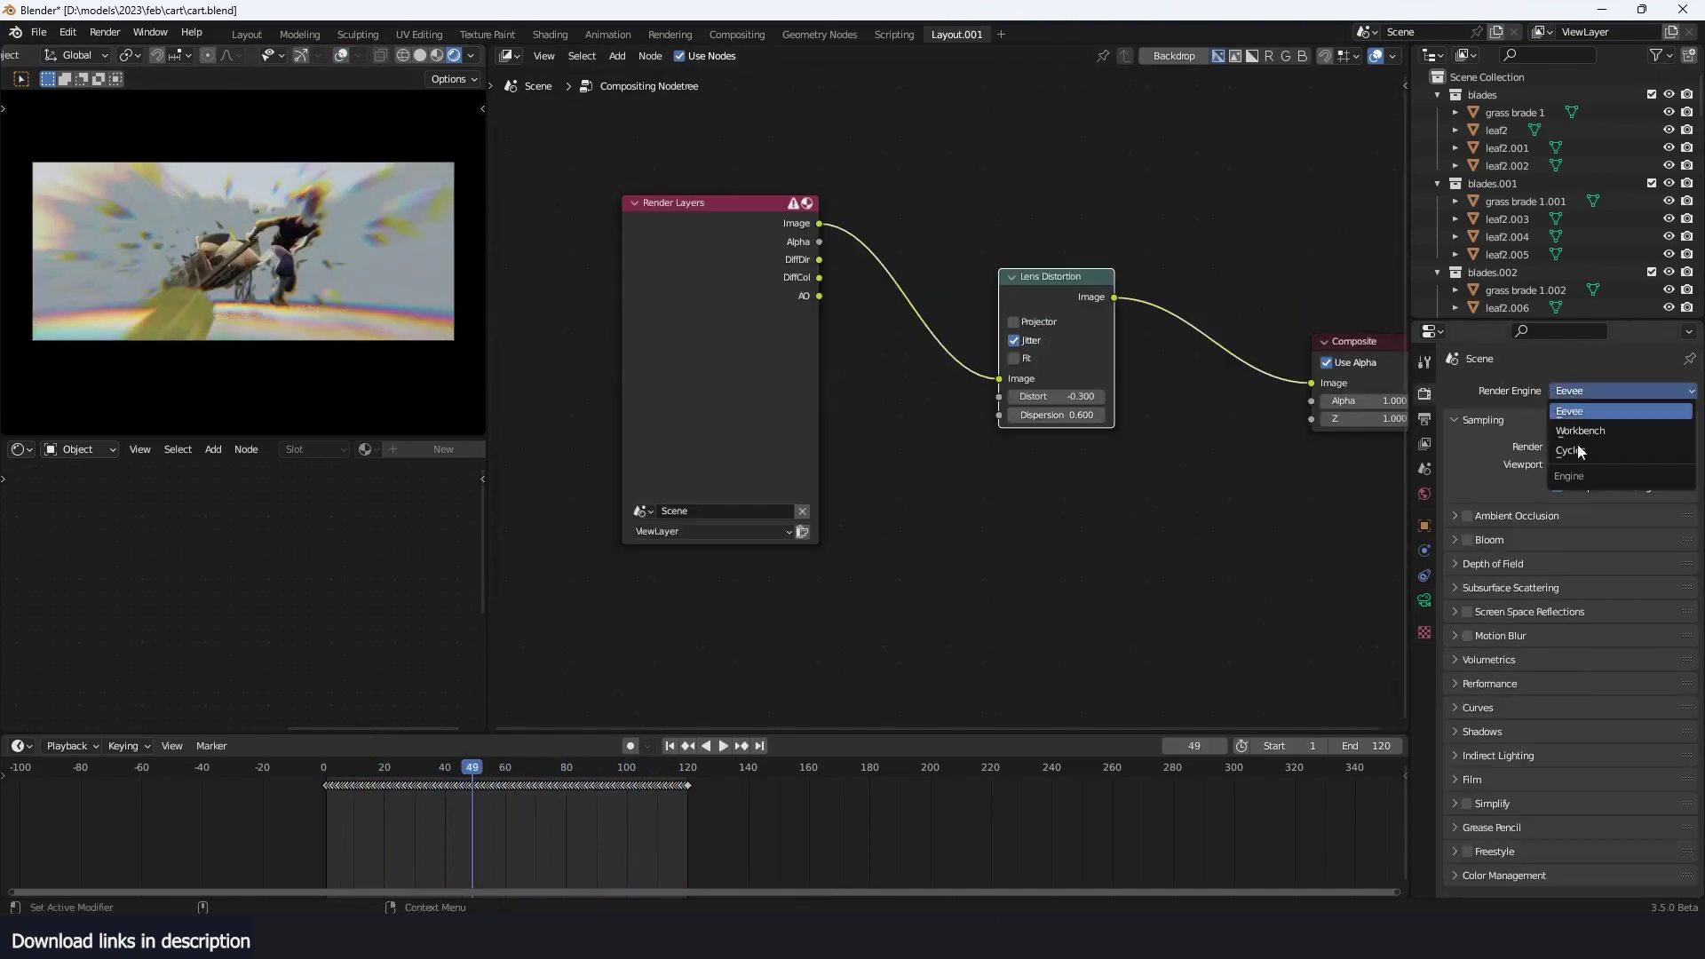
Switch the render engine to Cycles
click(1580, 451)
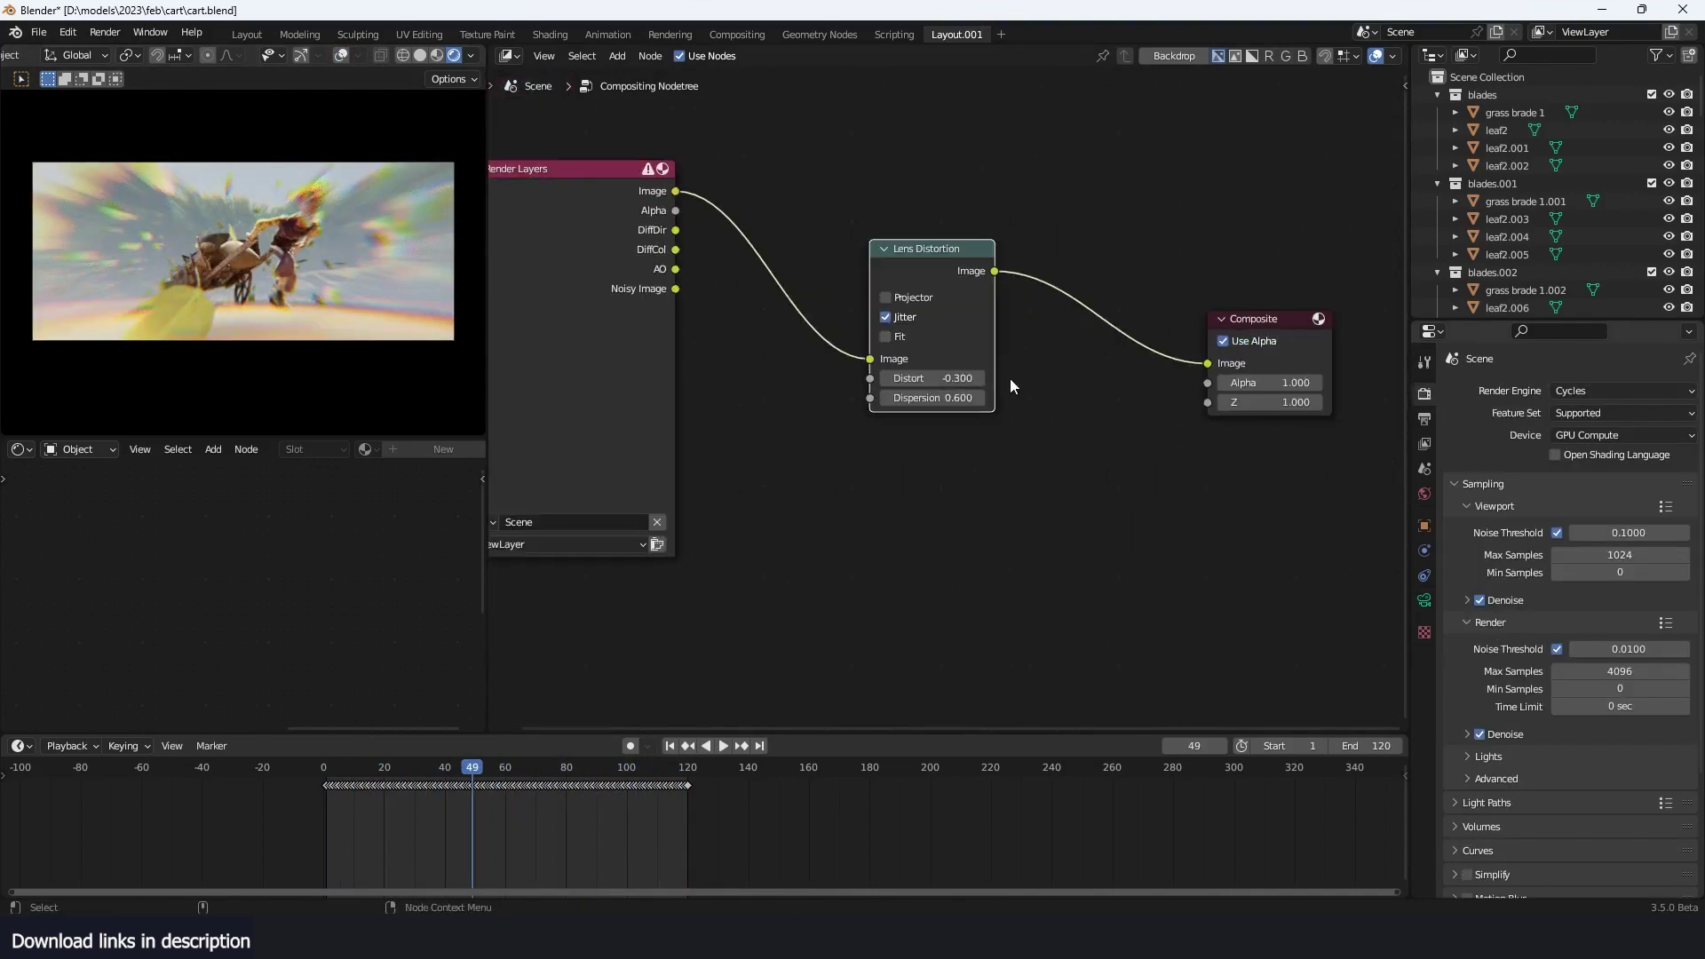
middle_drag(1009, 378, 1056, 457)
scroll(1169, 371, up, 6)
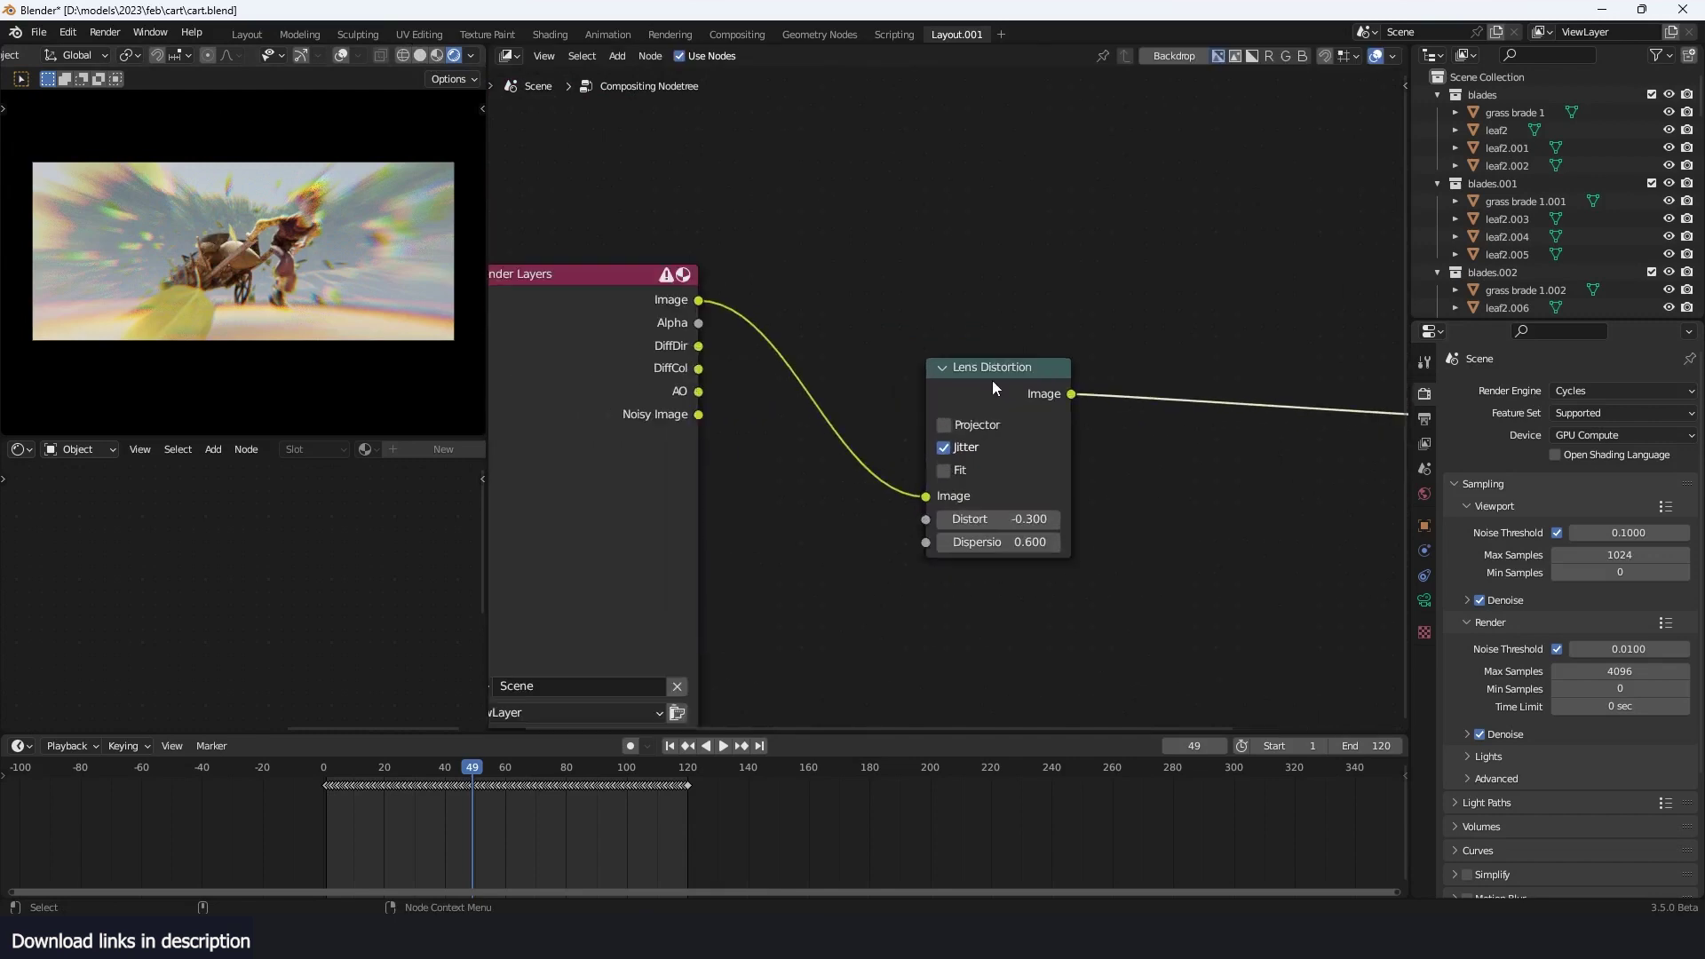
Mute the Lens Distortion node
key(shift+a)
mouse_move(1025, 317)
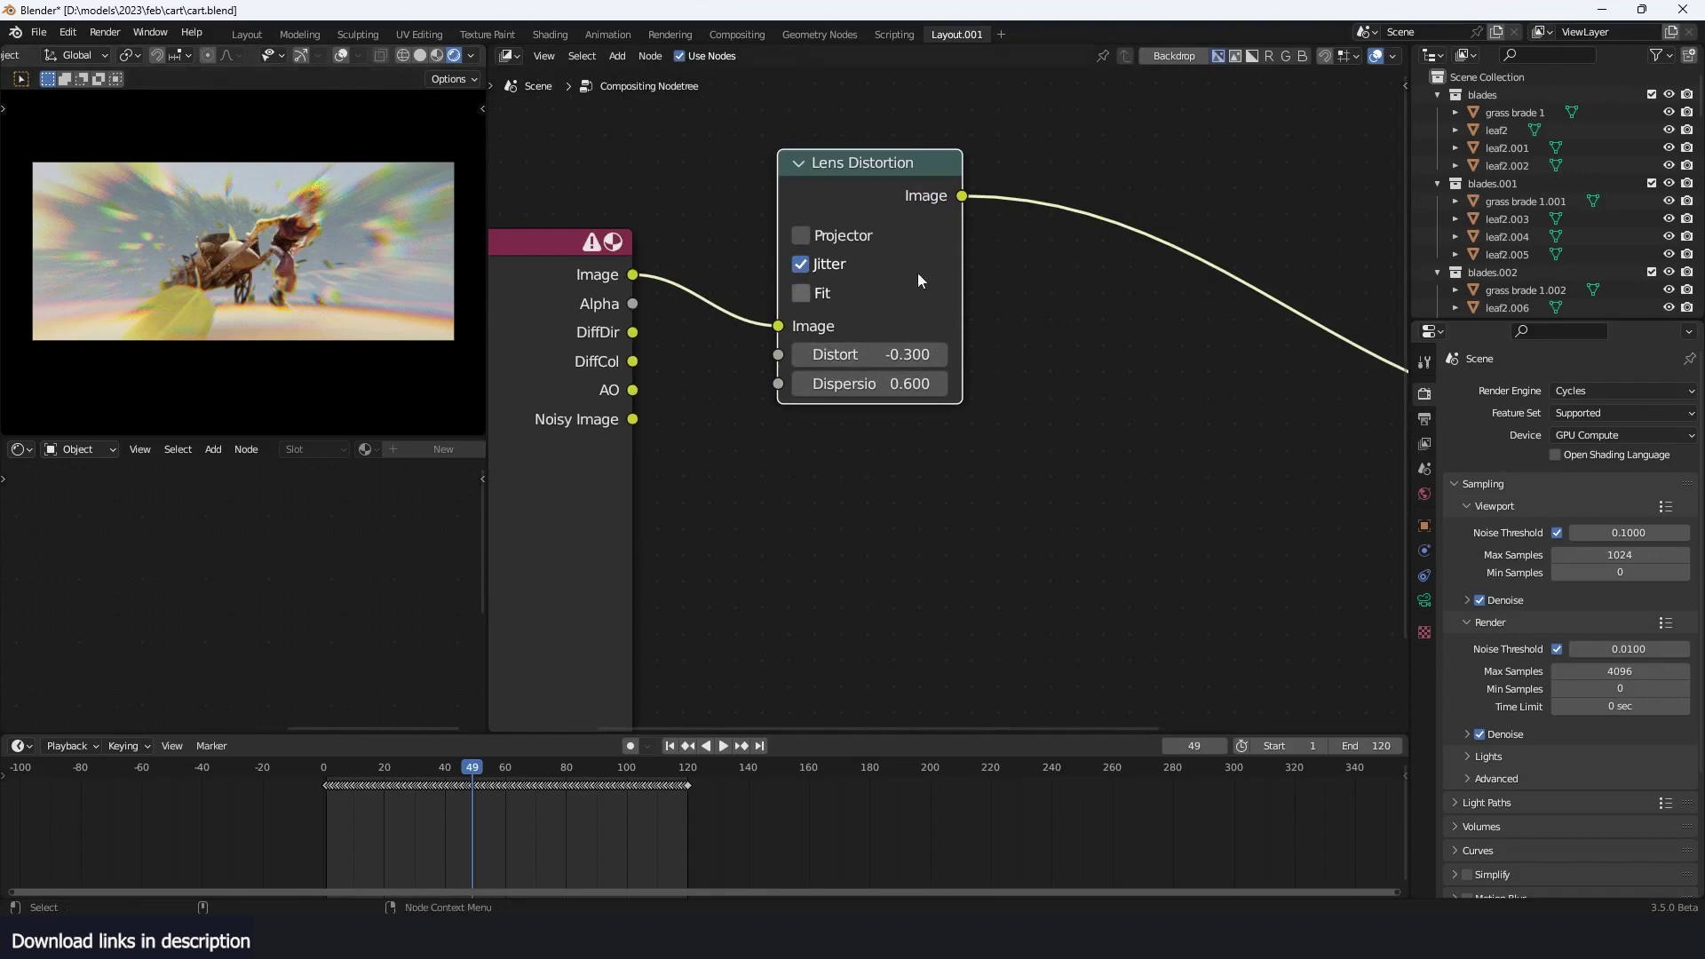
key(m)
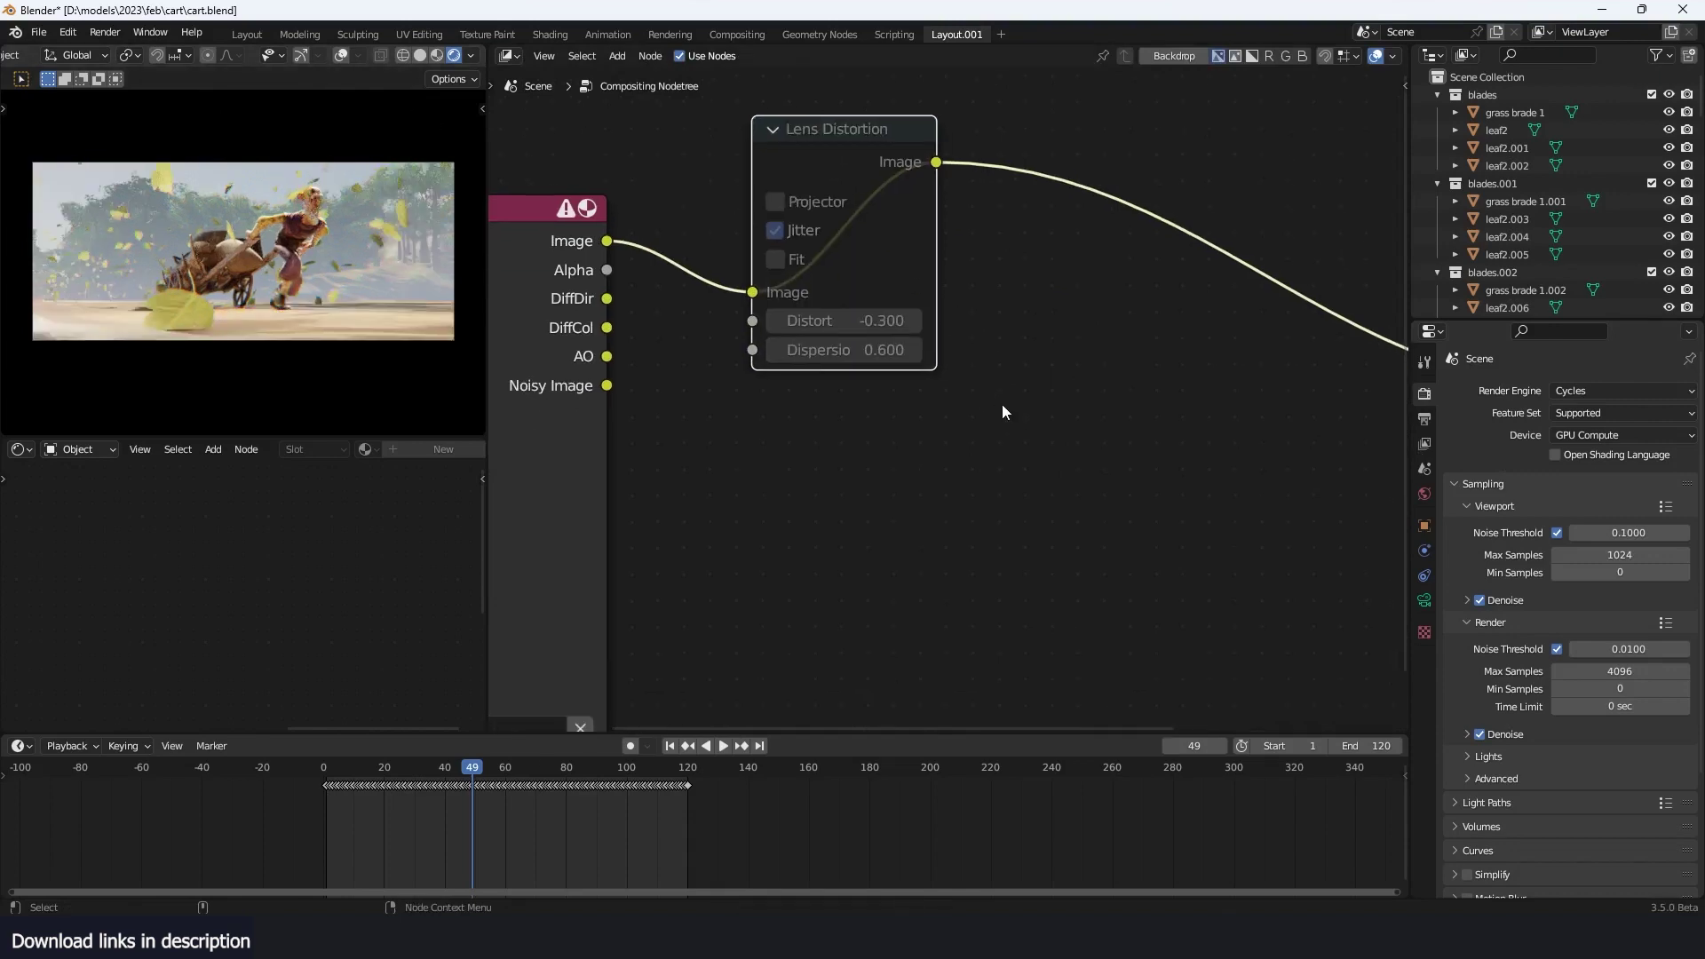
Insert a Glare node after the muted Lens Distortion, using Simple Star with mix 0.4 and threshold 0.7
key(shift+a)
mouse_move(981, 277)
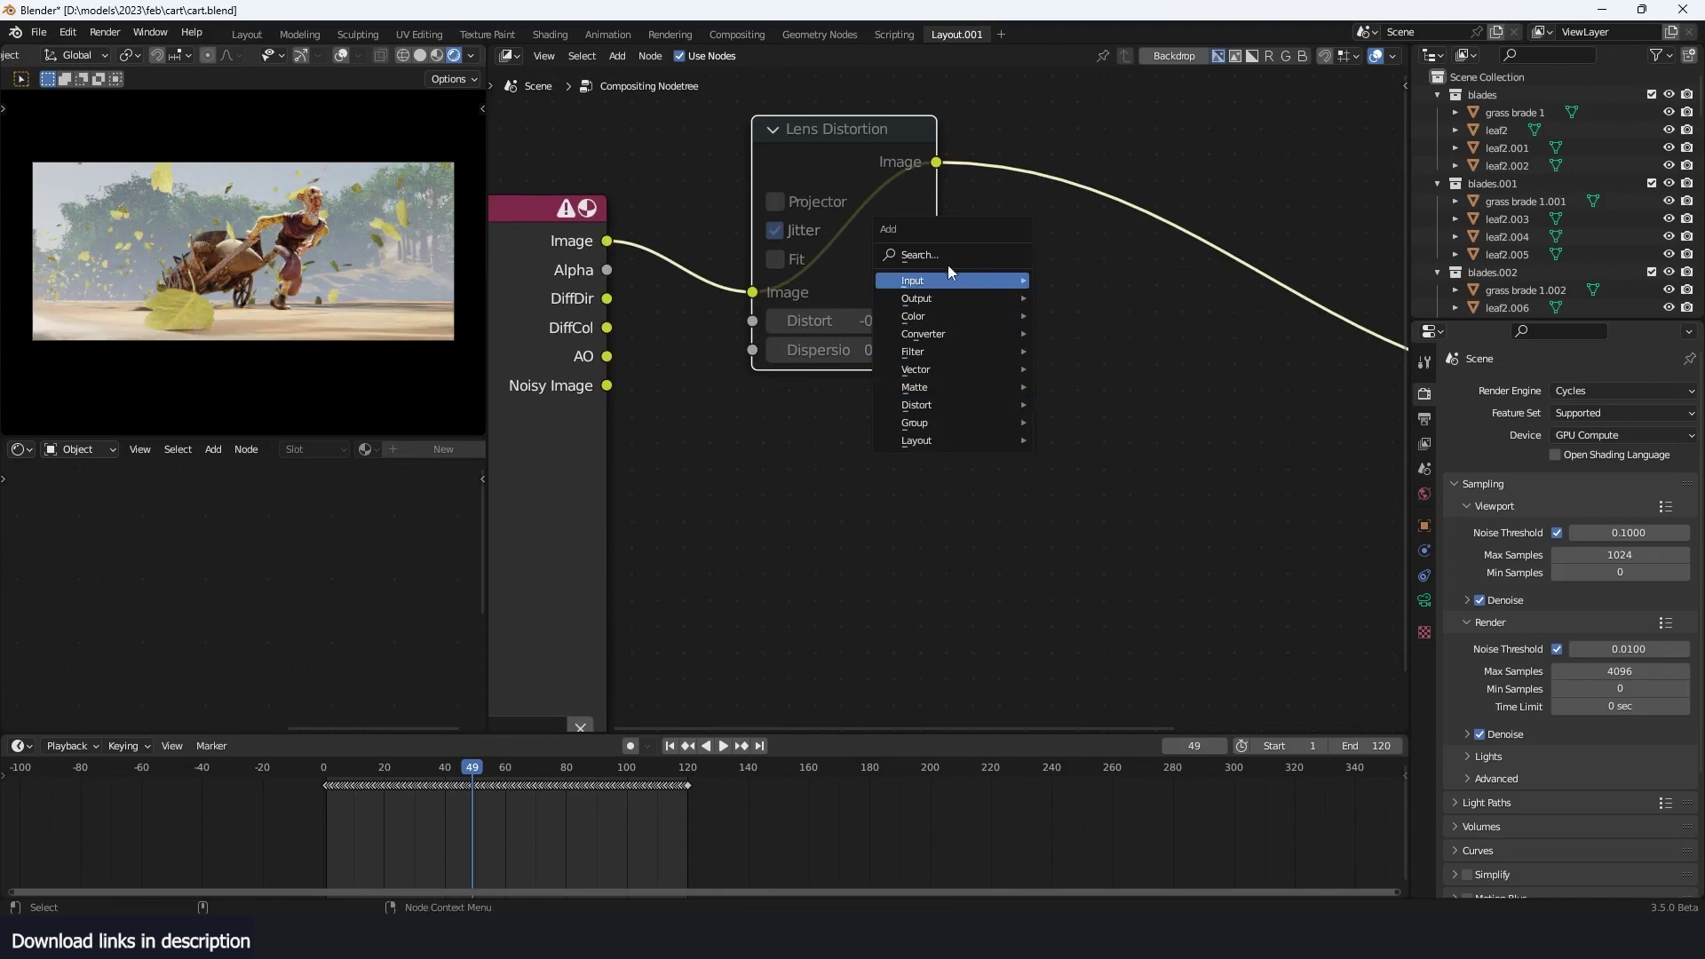
click(964, 261)
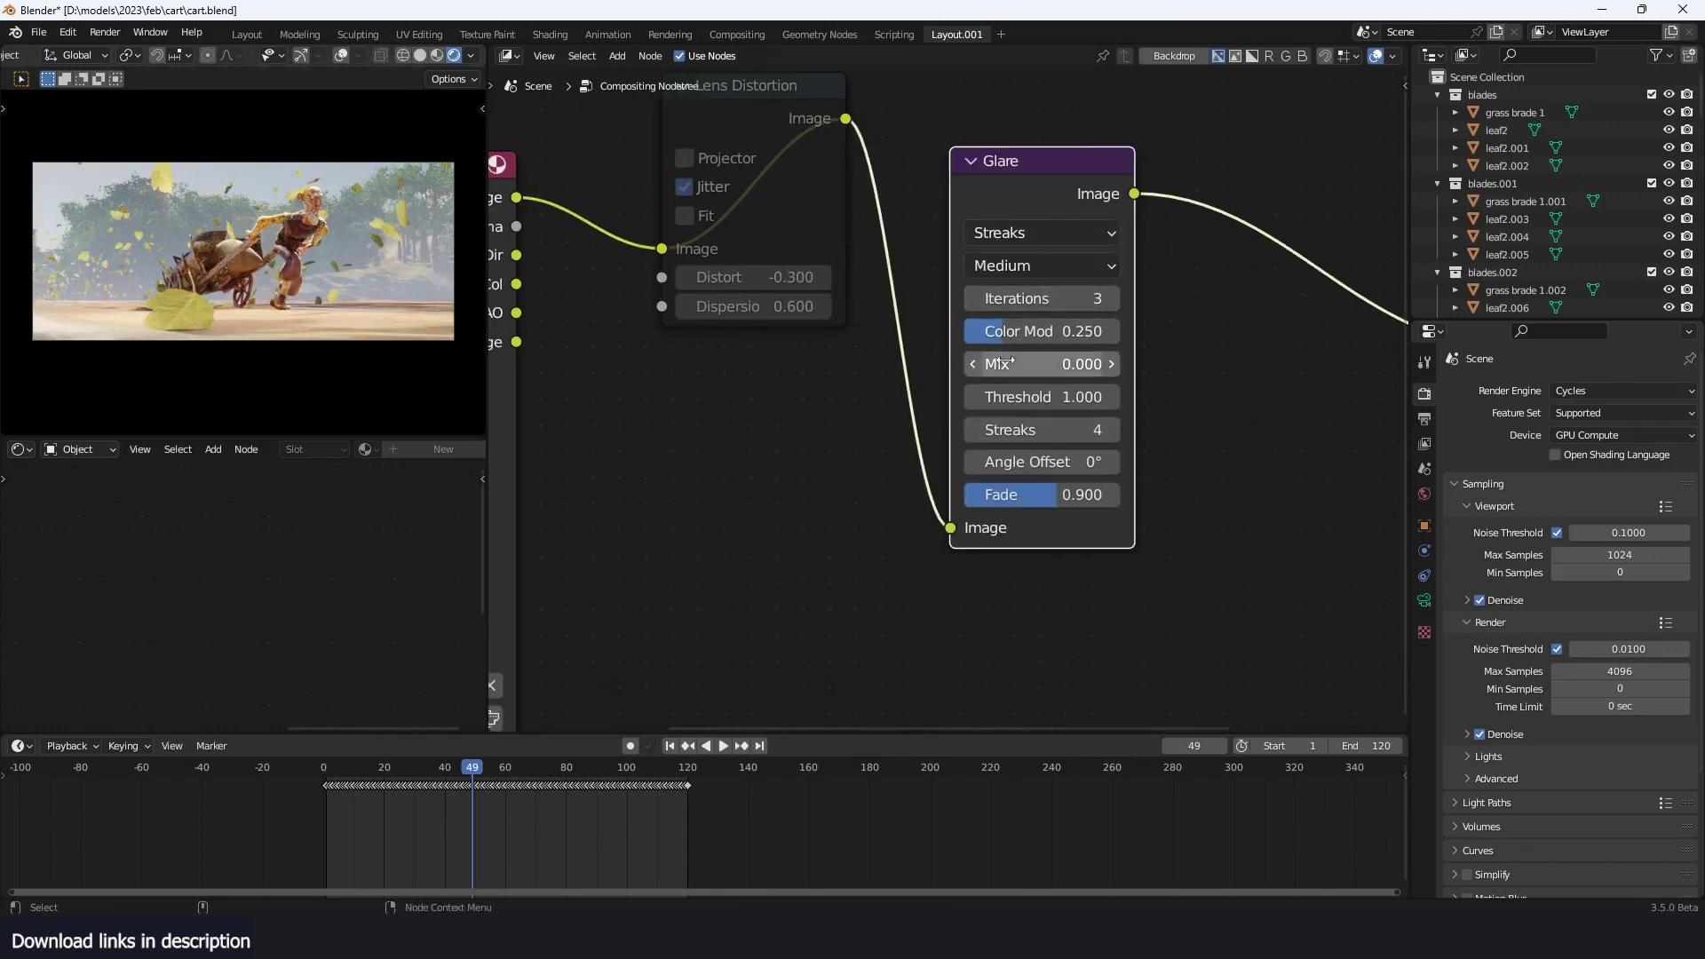
mouse_move(1027, 364)
mouse_down()
mouse_move(1116, 364)
mouse_move(1066, 364)
mouse_up()
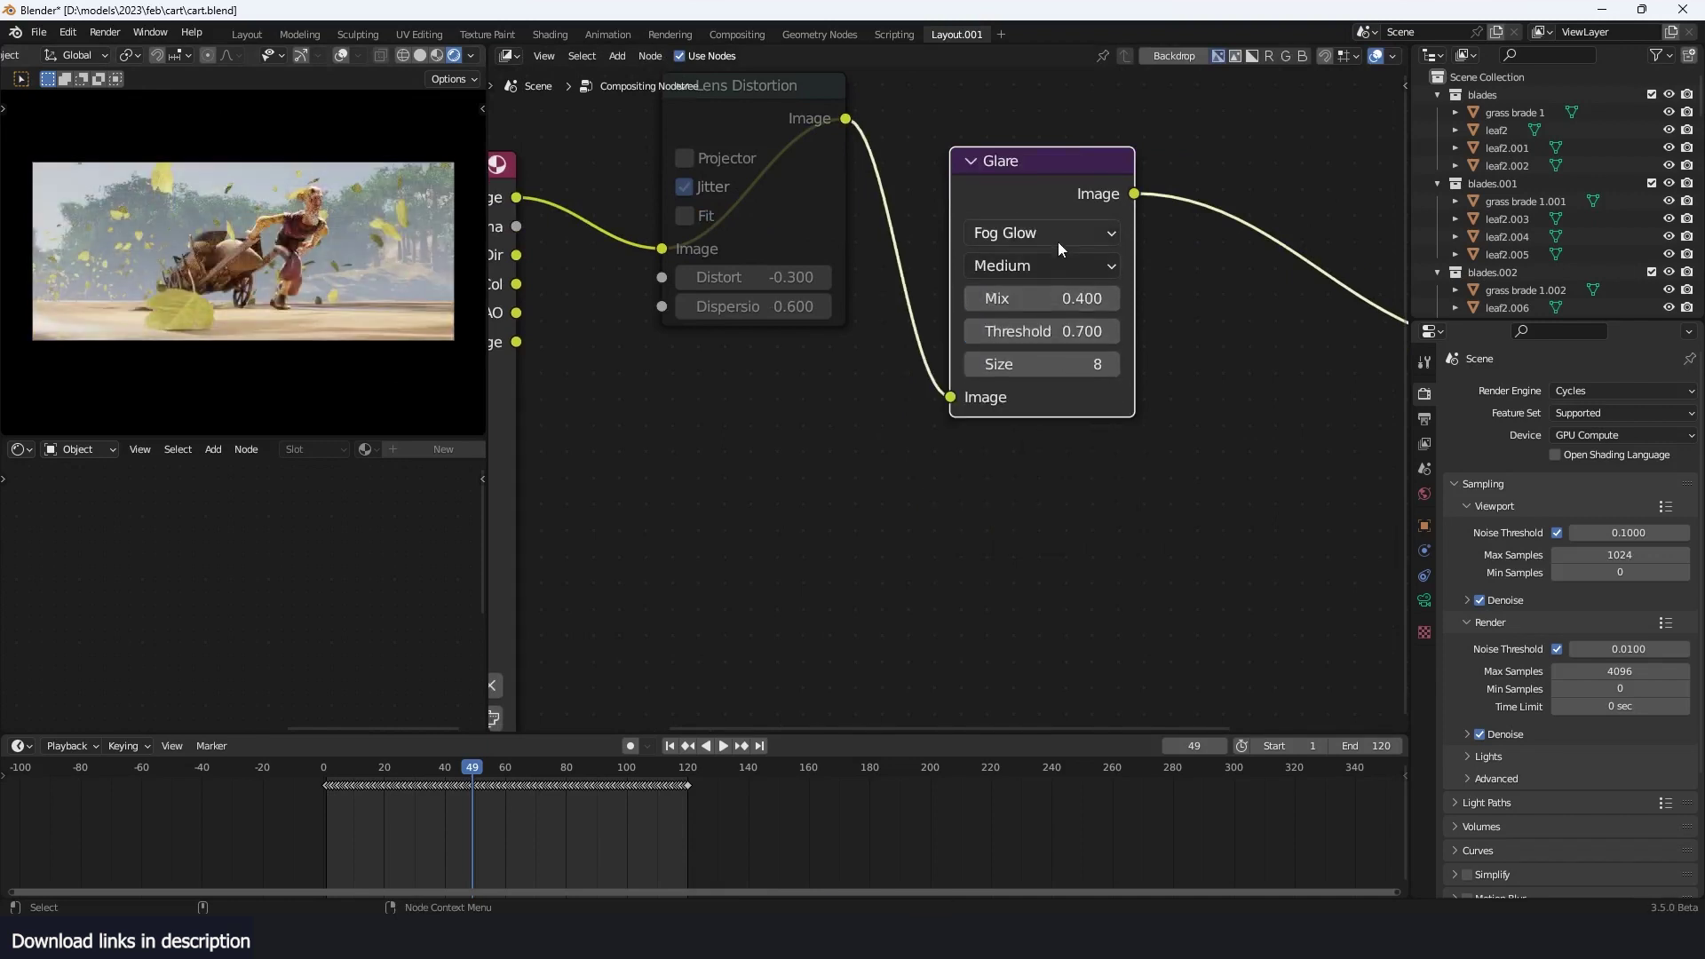
click(1058, 233)
click(1032, 358)
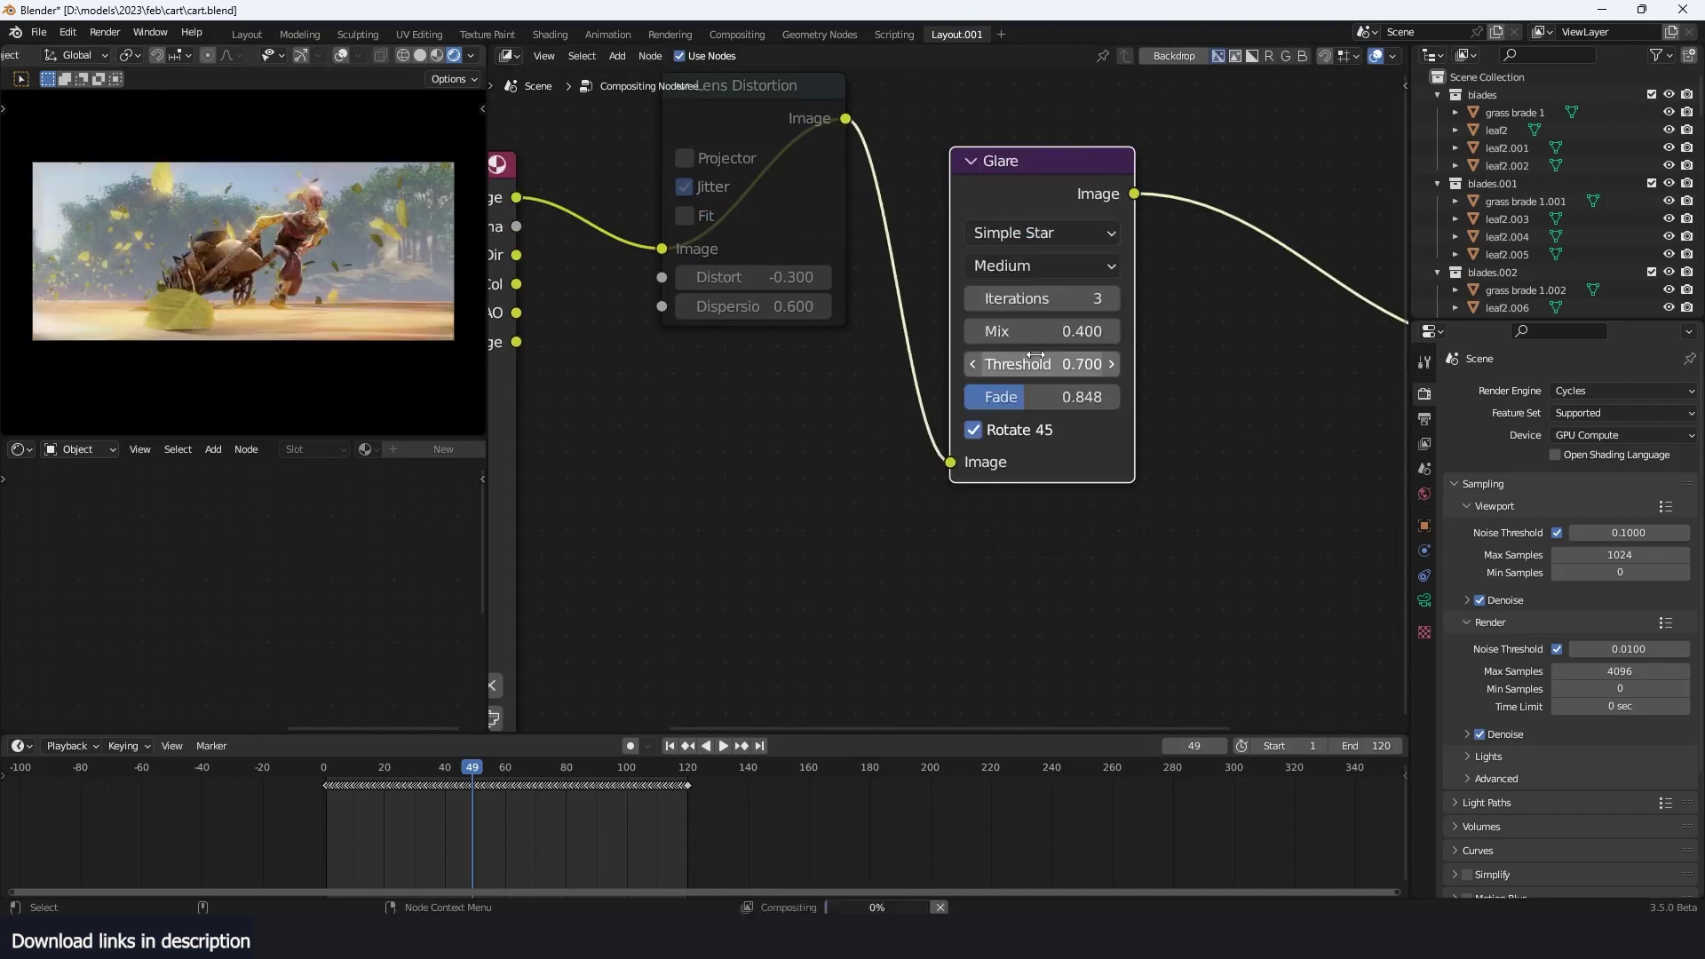
middle_drag(1103, 467, 1149, 393)
key(shift+a)
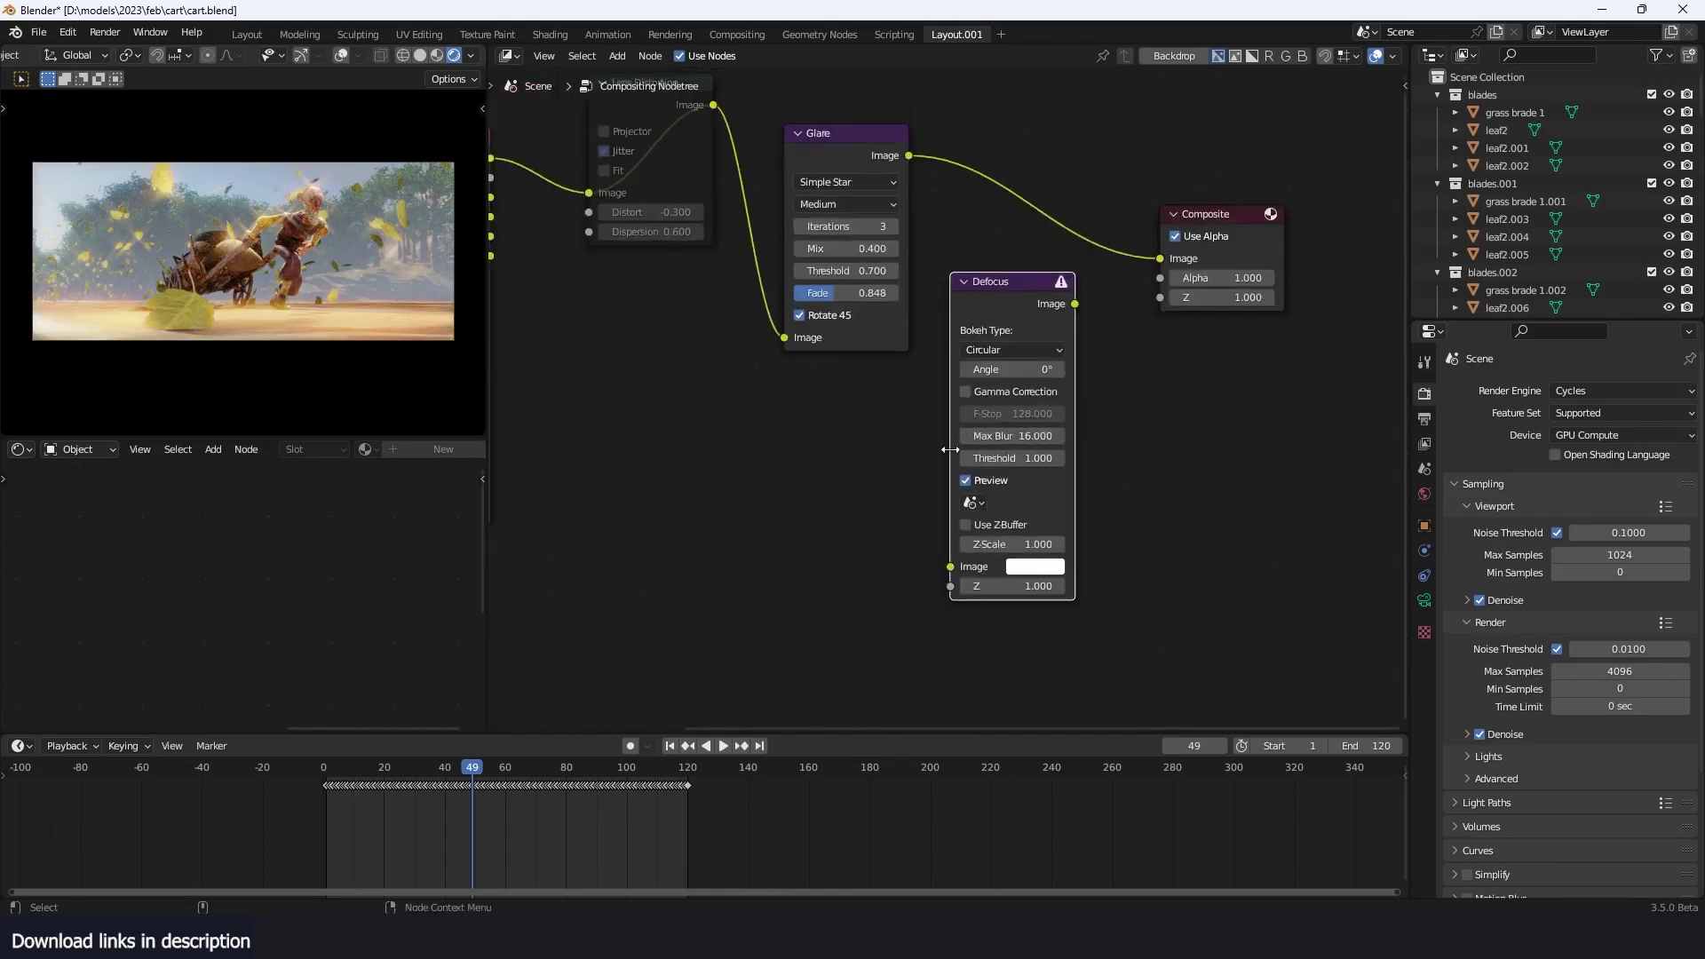
middle_drag(956, 369, 1050, 417)
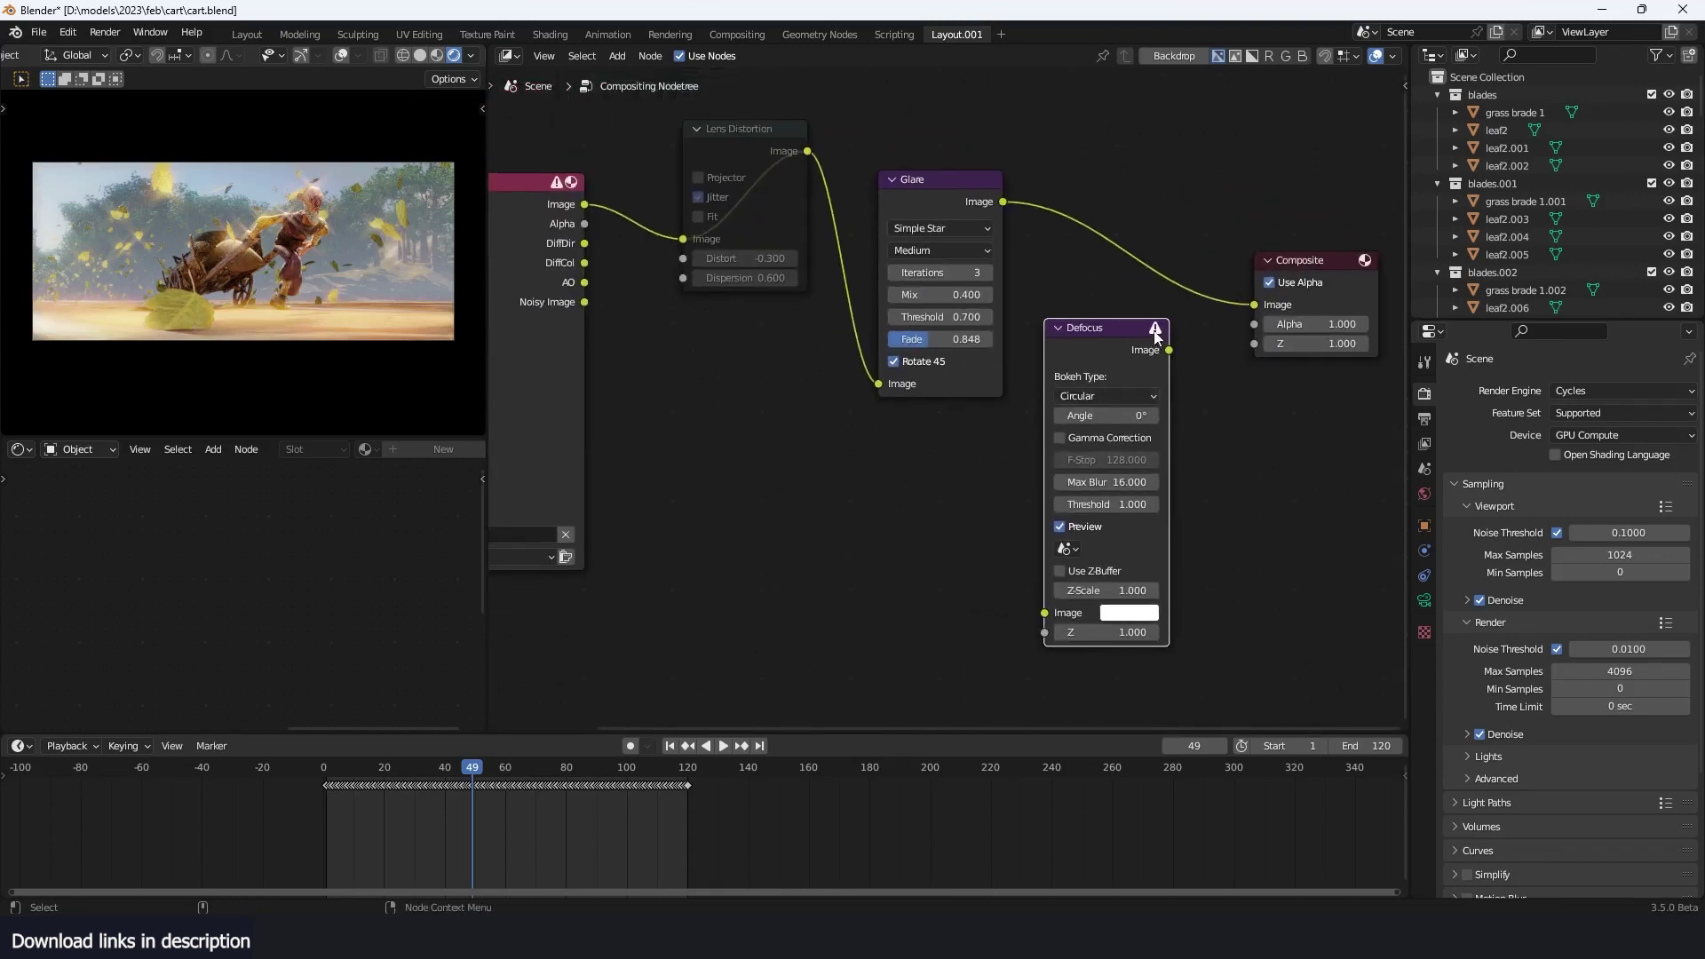
key(ctrl+z)
Insert a Bokeh Blur node between Glare and Composite
key(shift+a)
mouse_move(1128, 346)
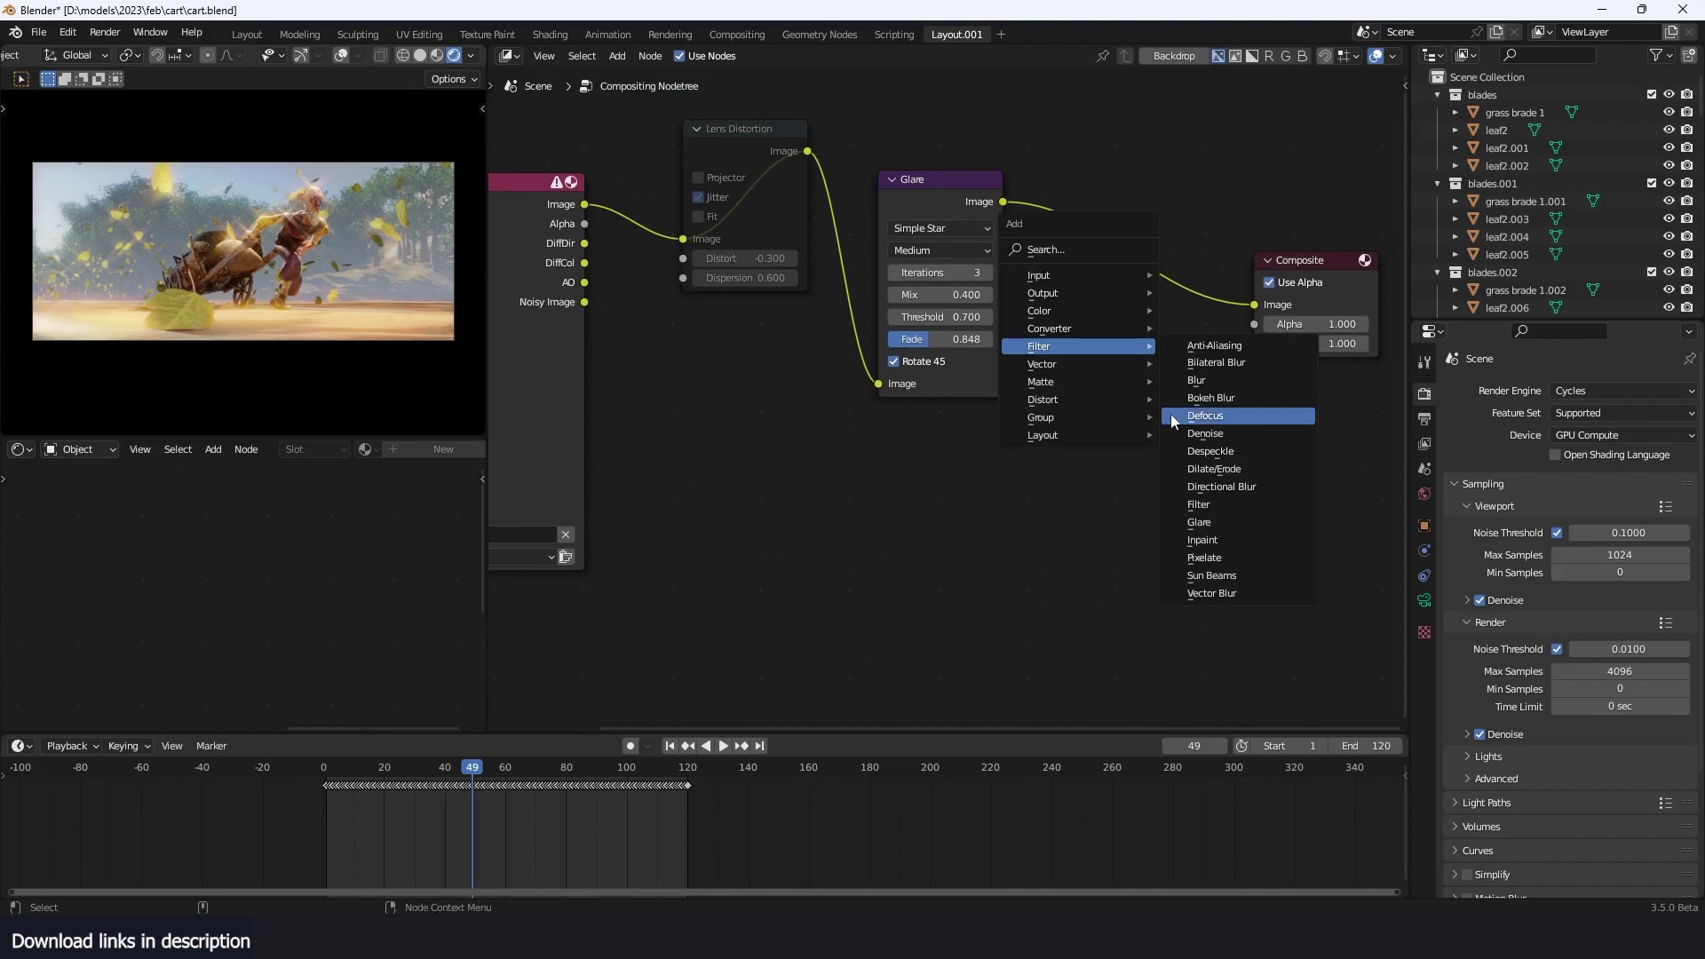
click(1222, 403)
click(1085, 266)
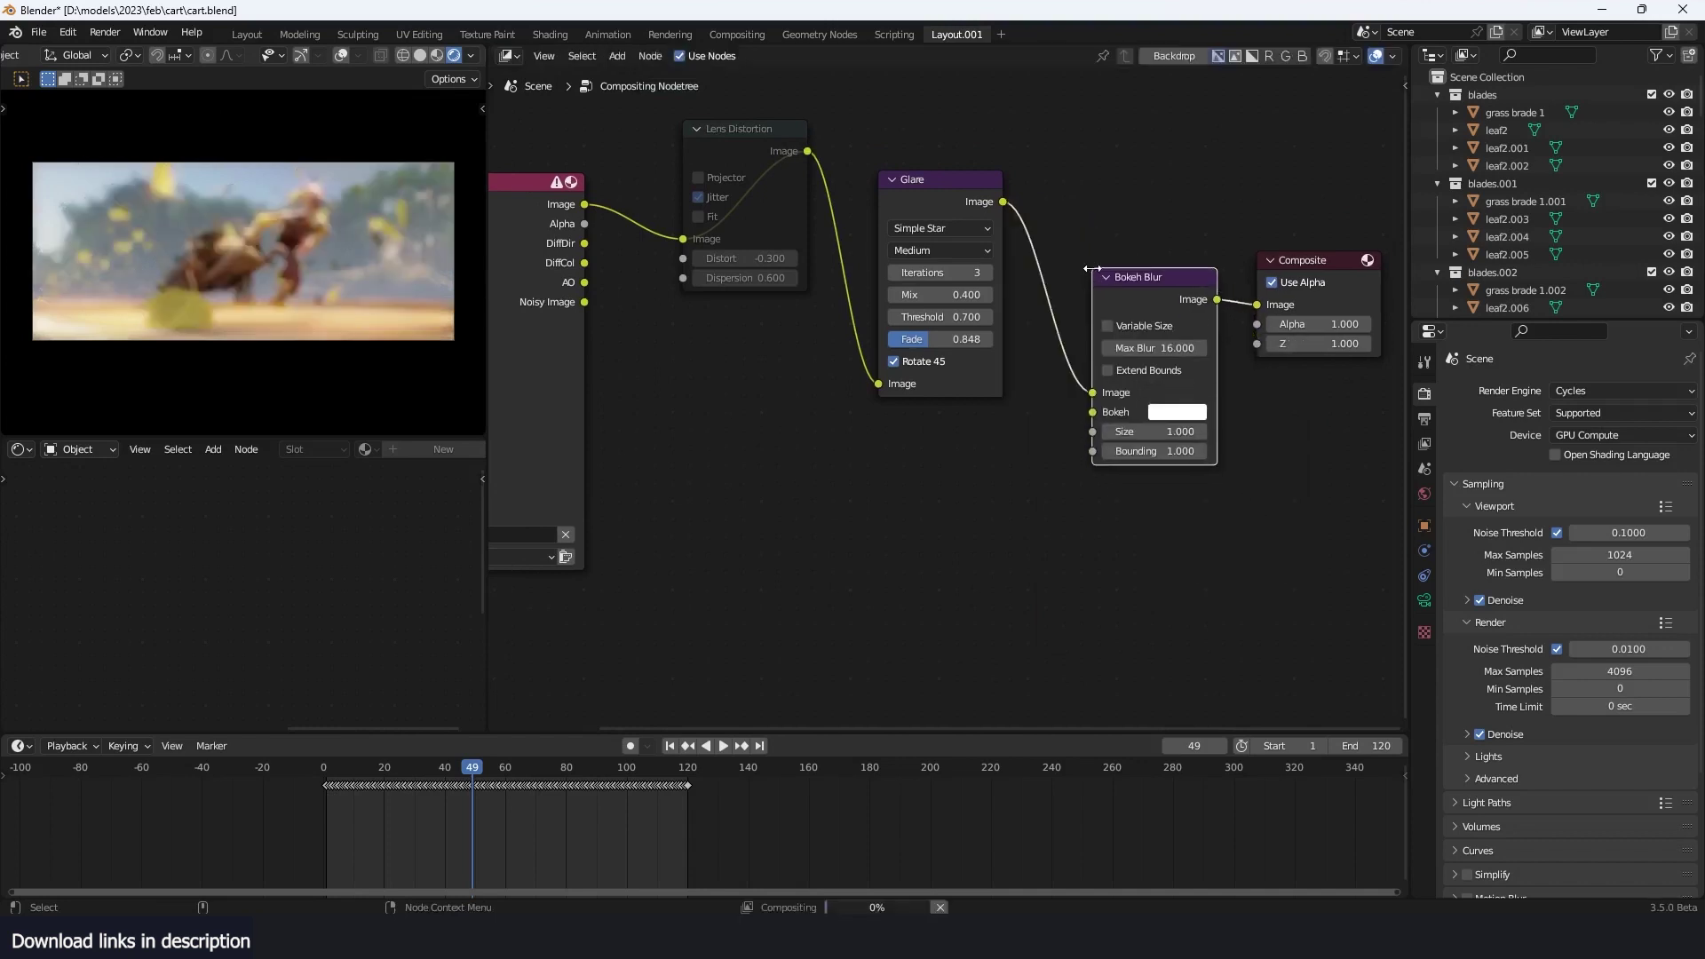
Increase the Size of the Bokeh Blur node
middle_drag(1069, 438, 1031, 449)
scroll(1031, 449, up, 2)
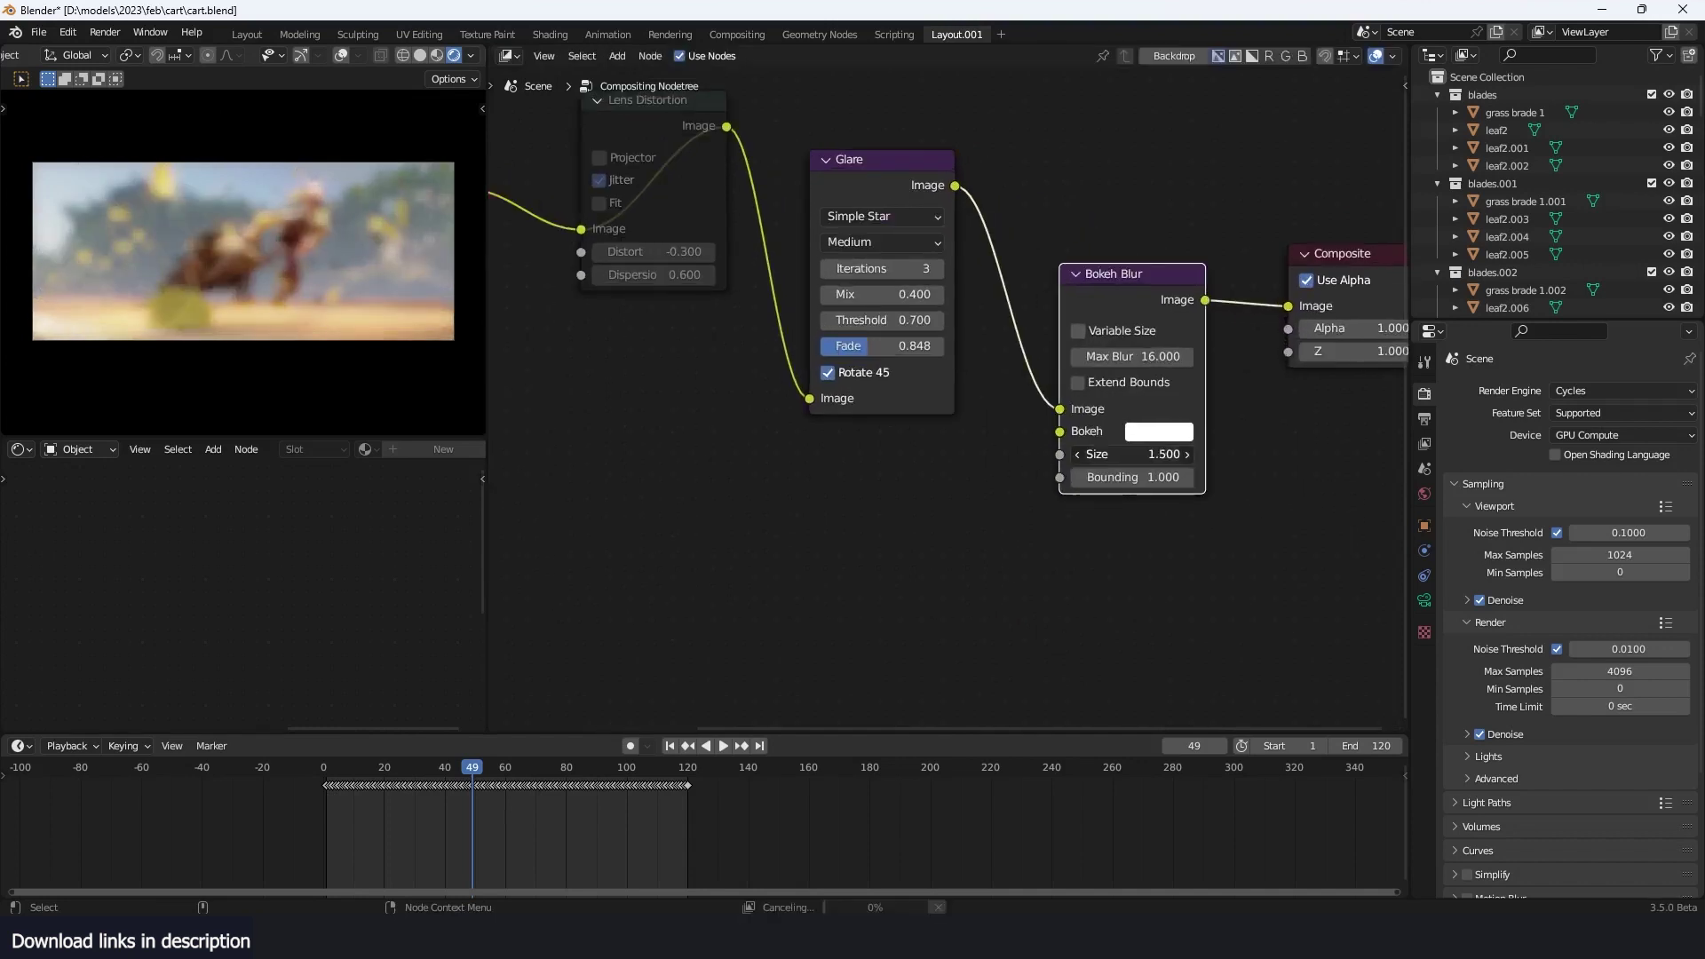
drag(1132, 453, 1260, 454)
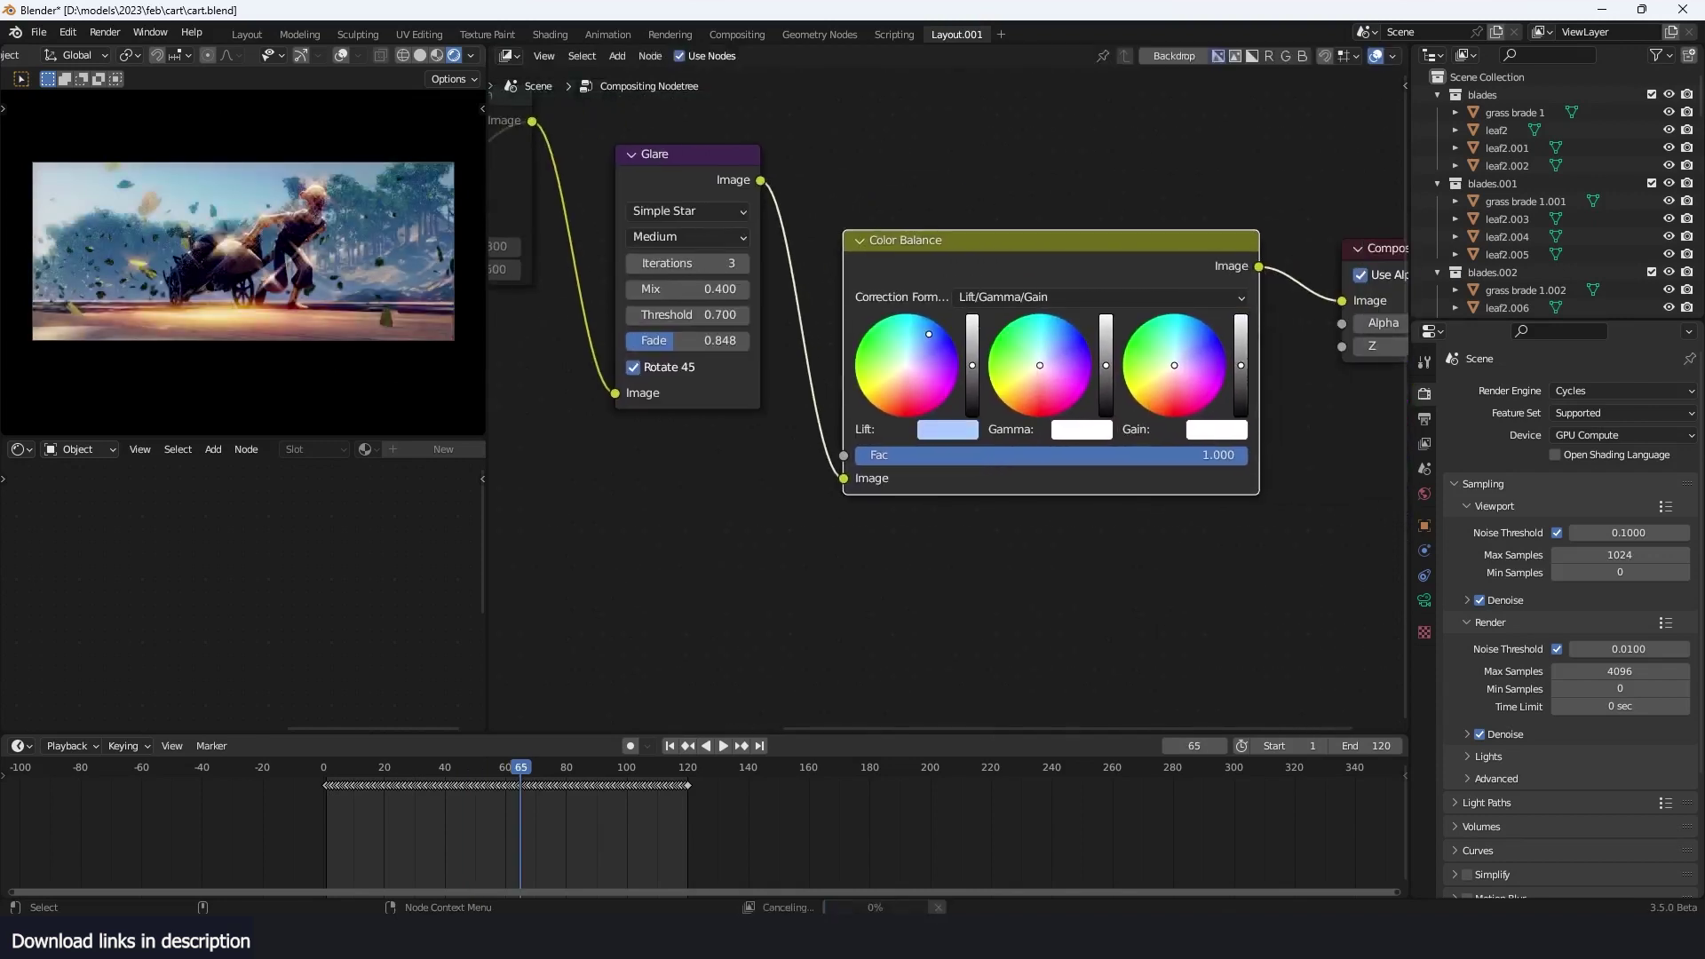
Tint the Color Balance node's lift and gamma light blue and shift its gain colour
drag(929, 334, 927, 331)
drag(1027, 376, 1050, 365)
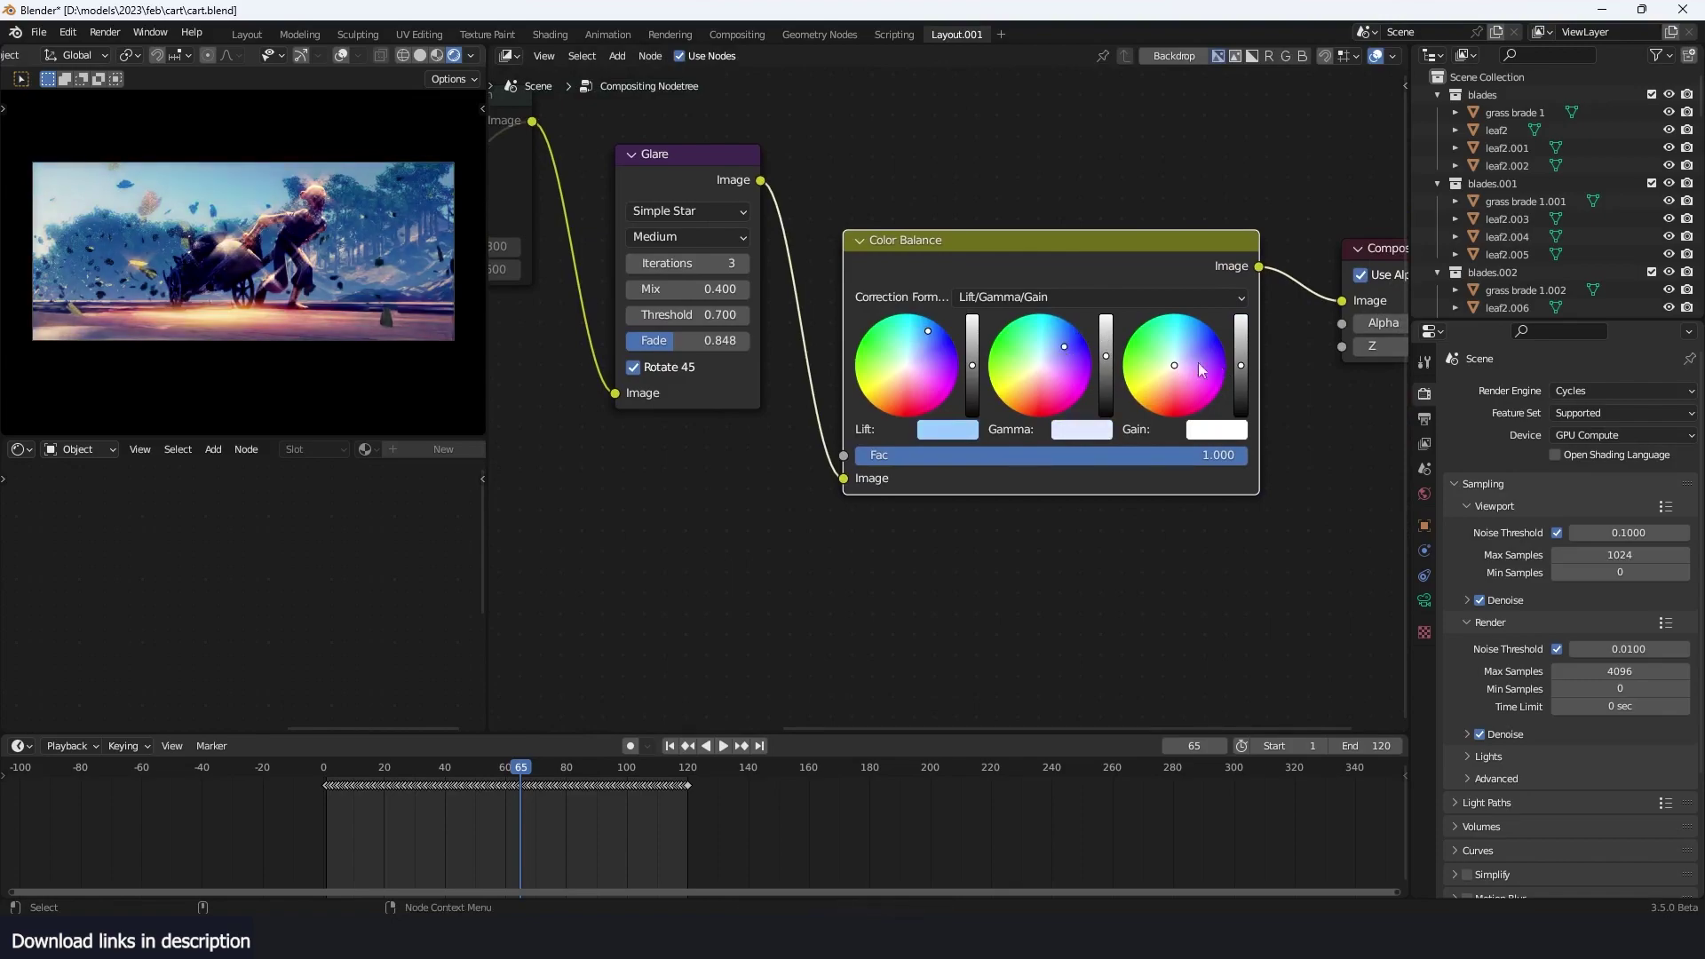
drag(1200, 369, 1194, 373)
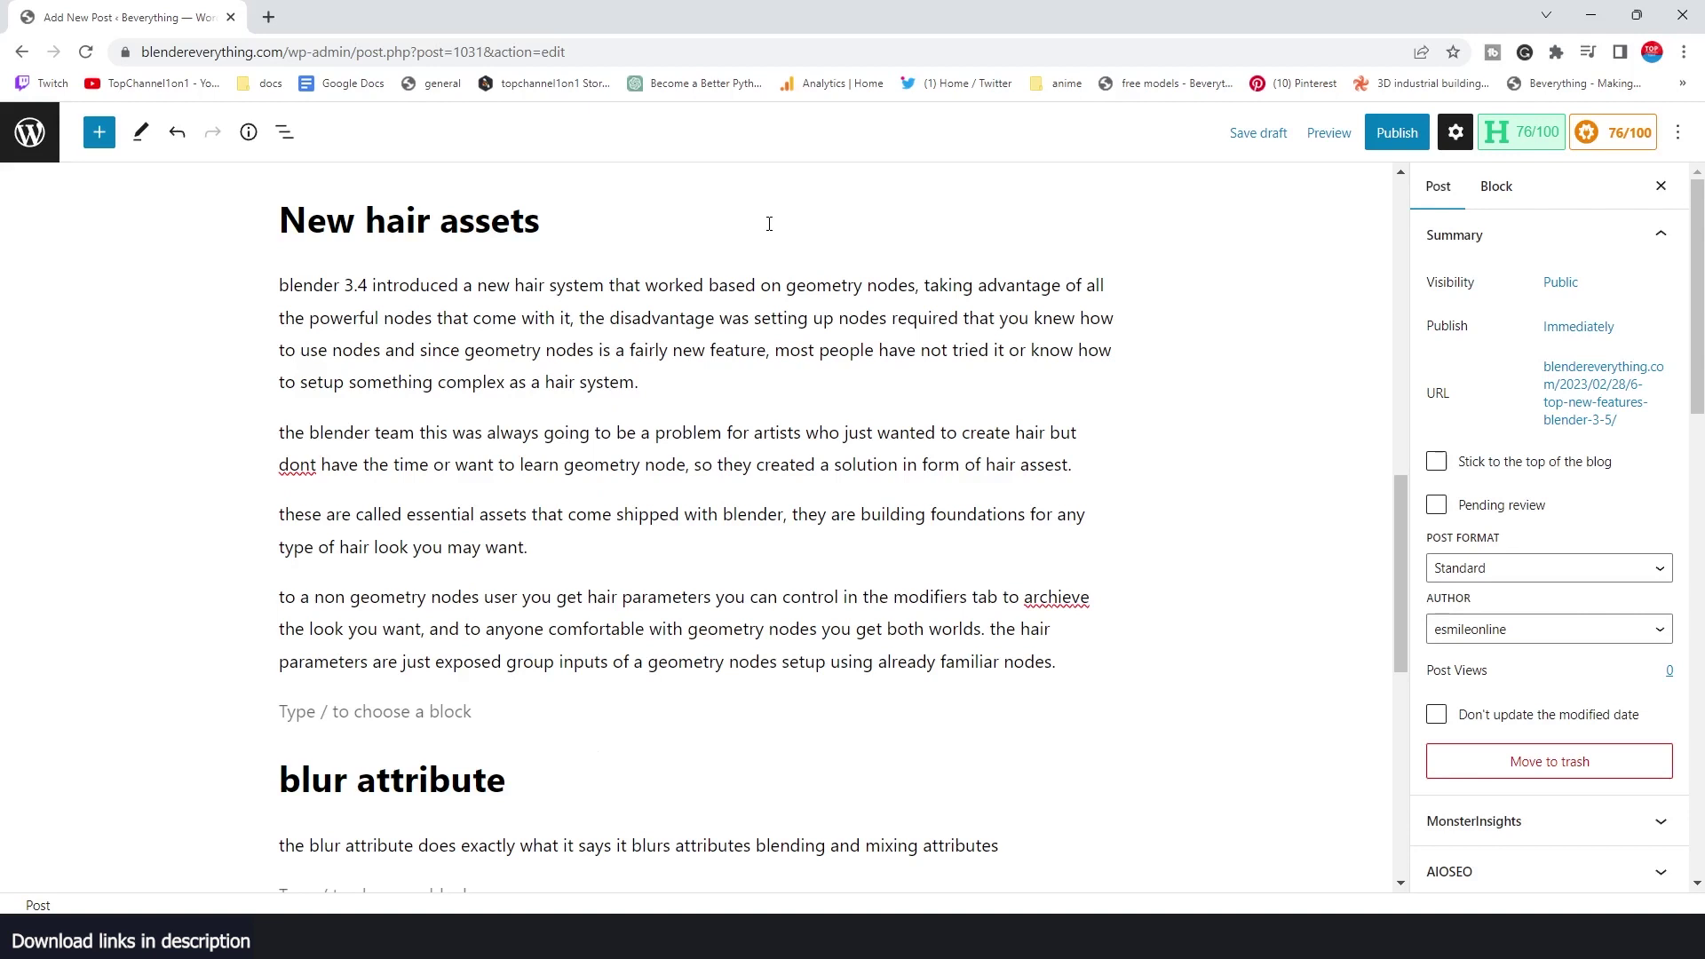
Insert the word "knew" after "the blender team" in the New hair assets section
click(421, 433)
text(knew)
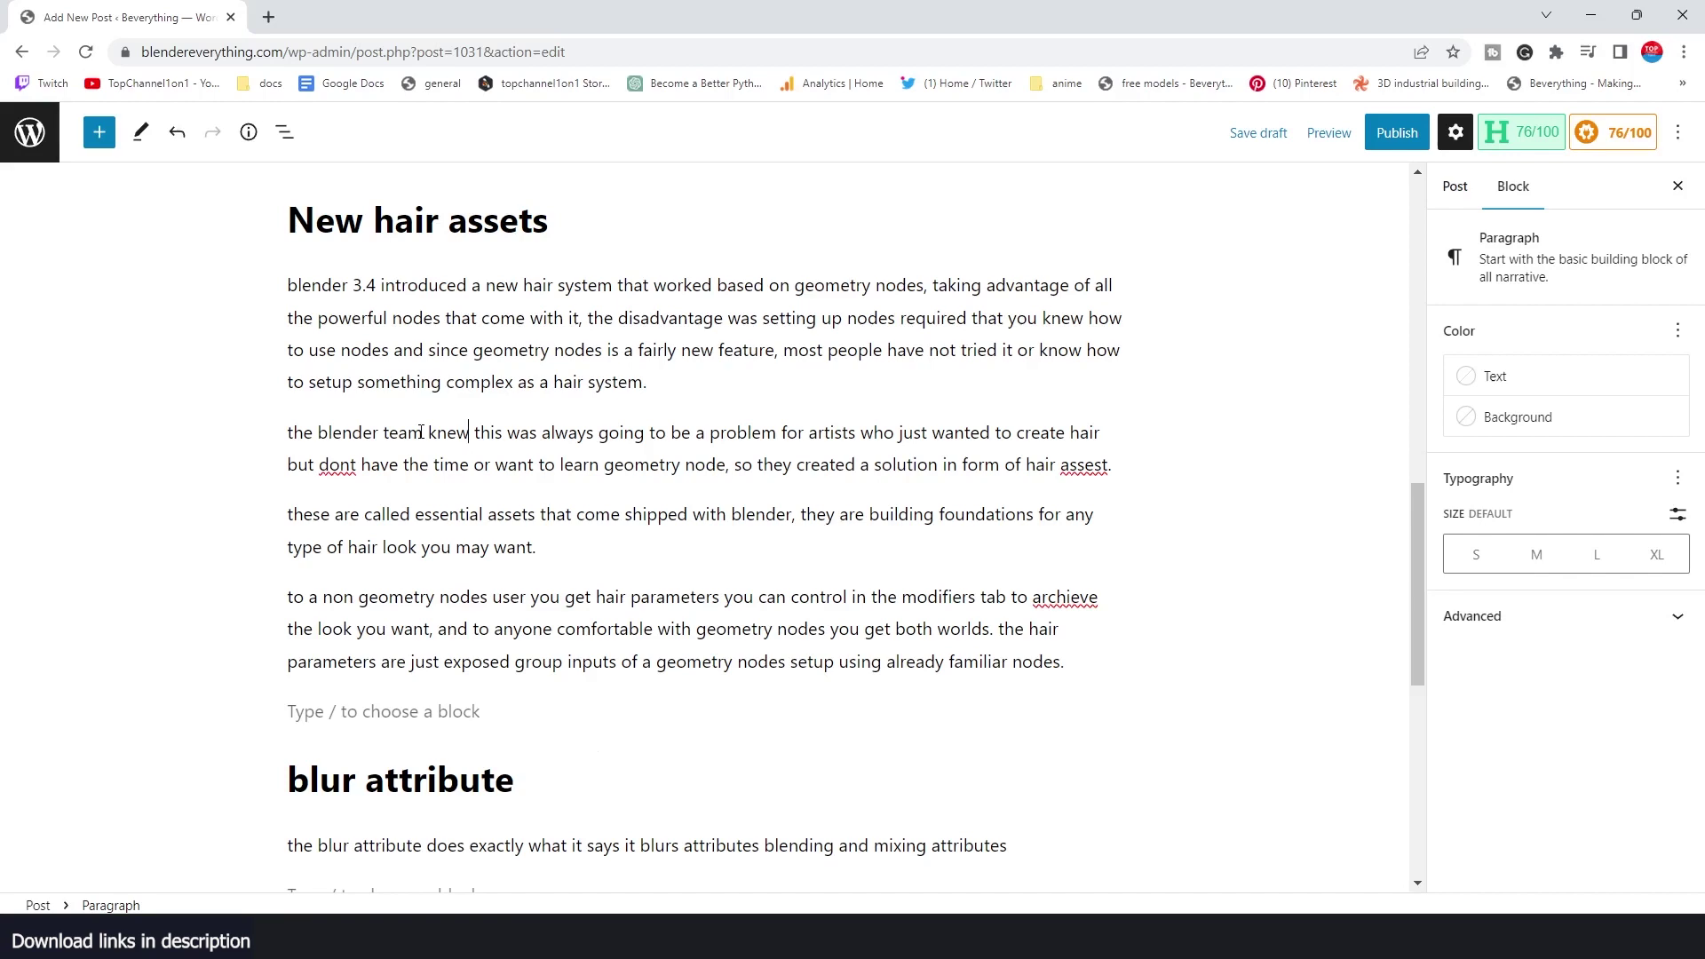
scroll(409, 462, down, 2)
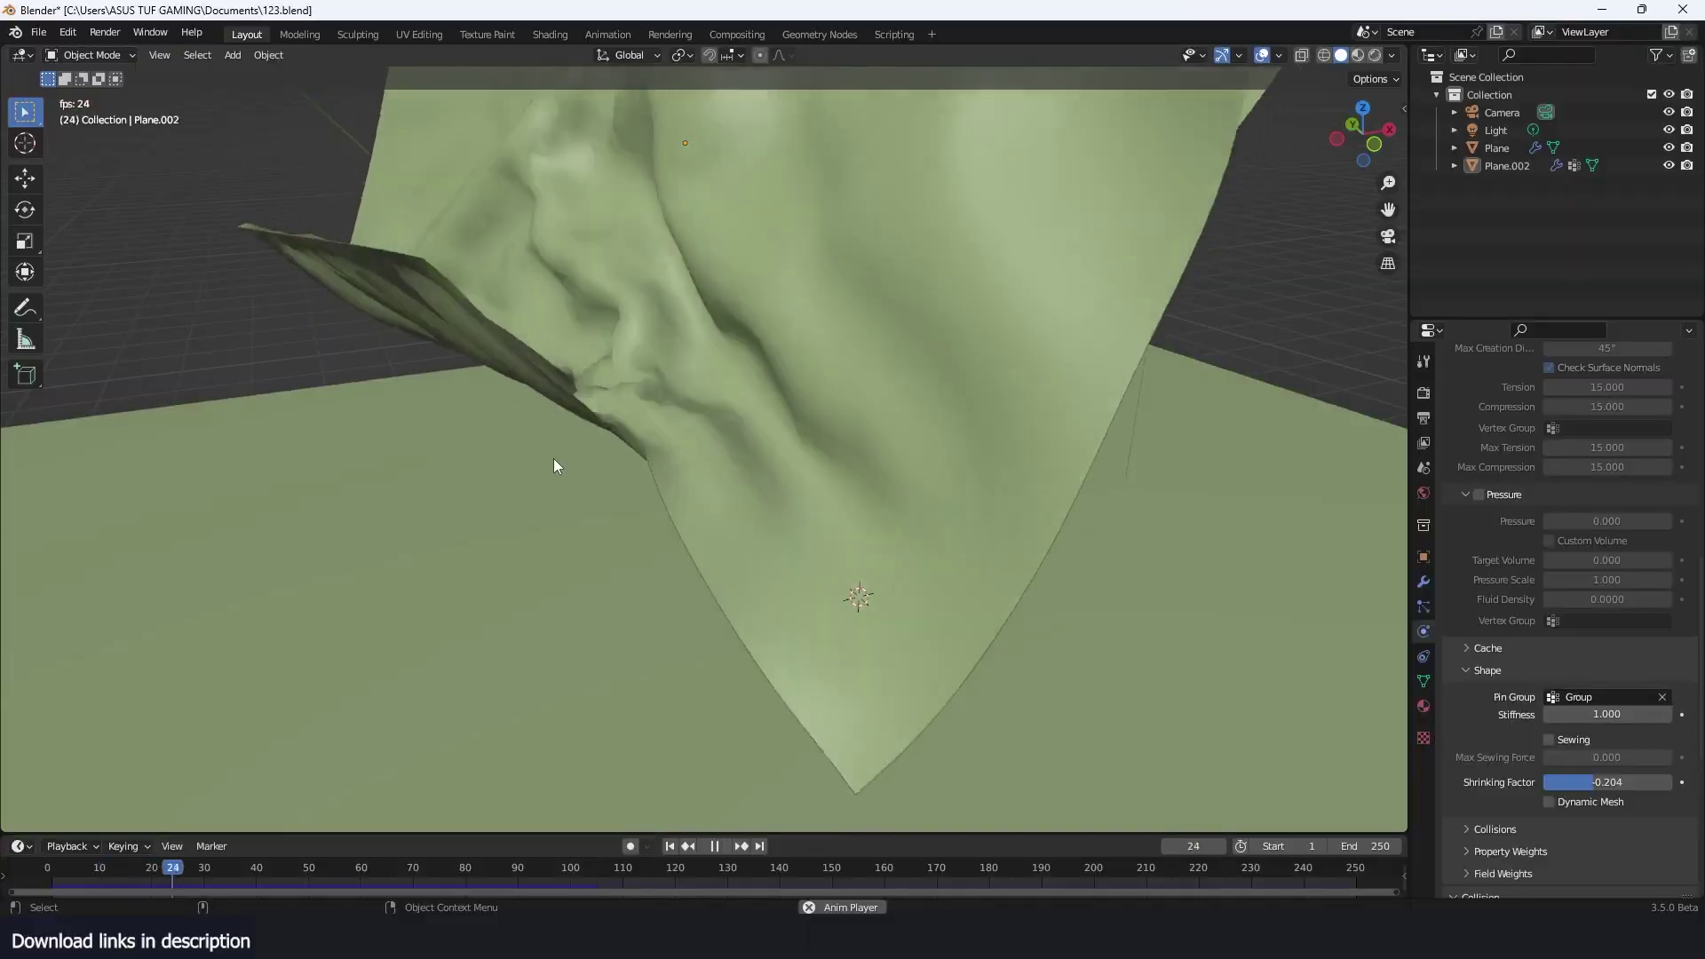
Inspect the playing cloth simulation from another angle and enable the wireframe overlay
scroll(552, 459, down, 3)
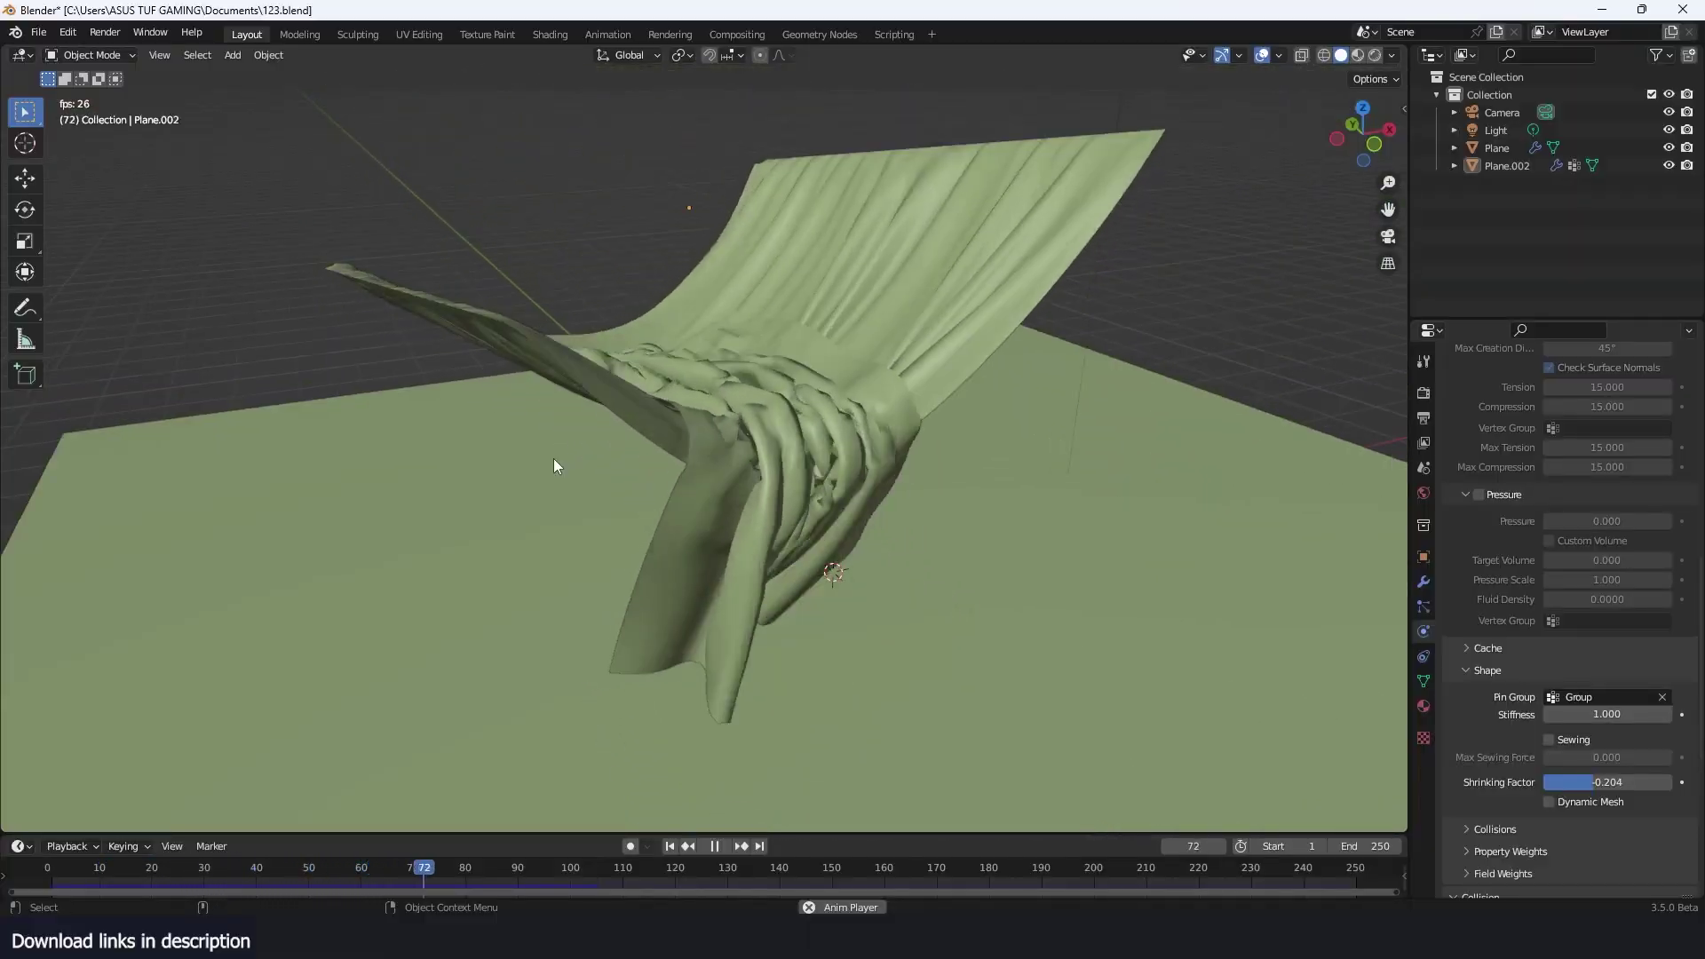
middle_drag(552, 459, 621, 391)
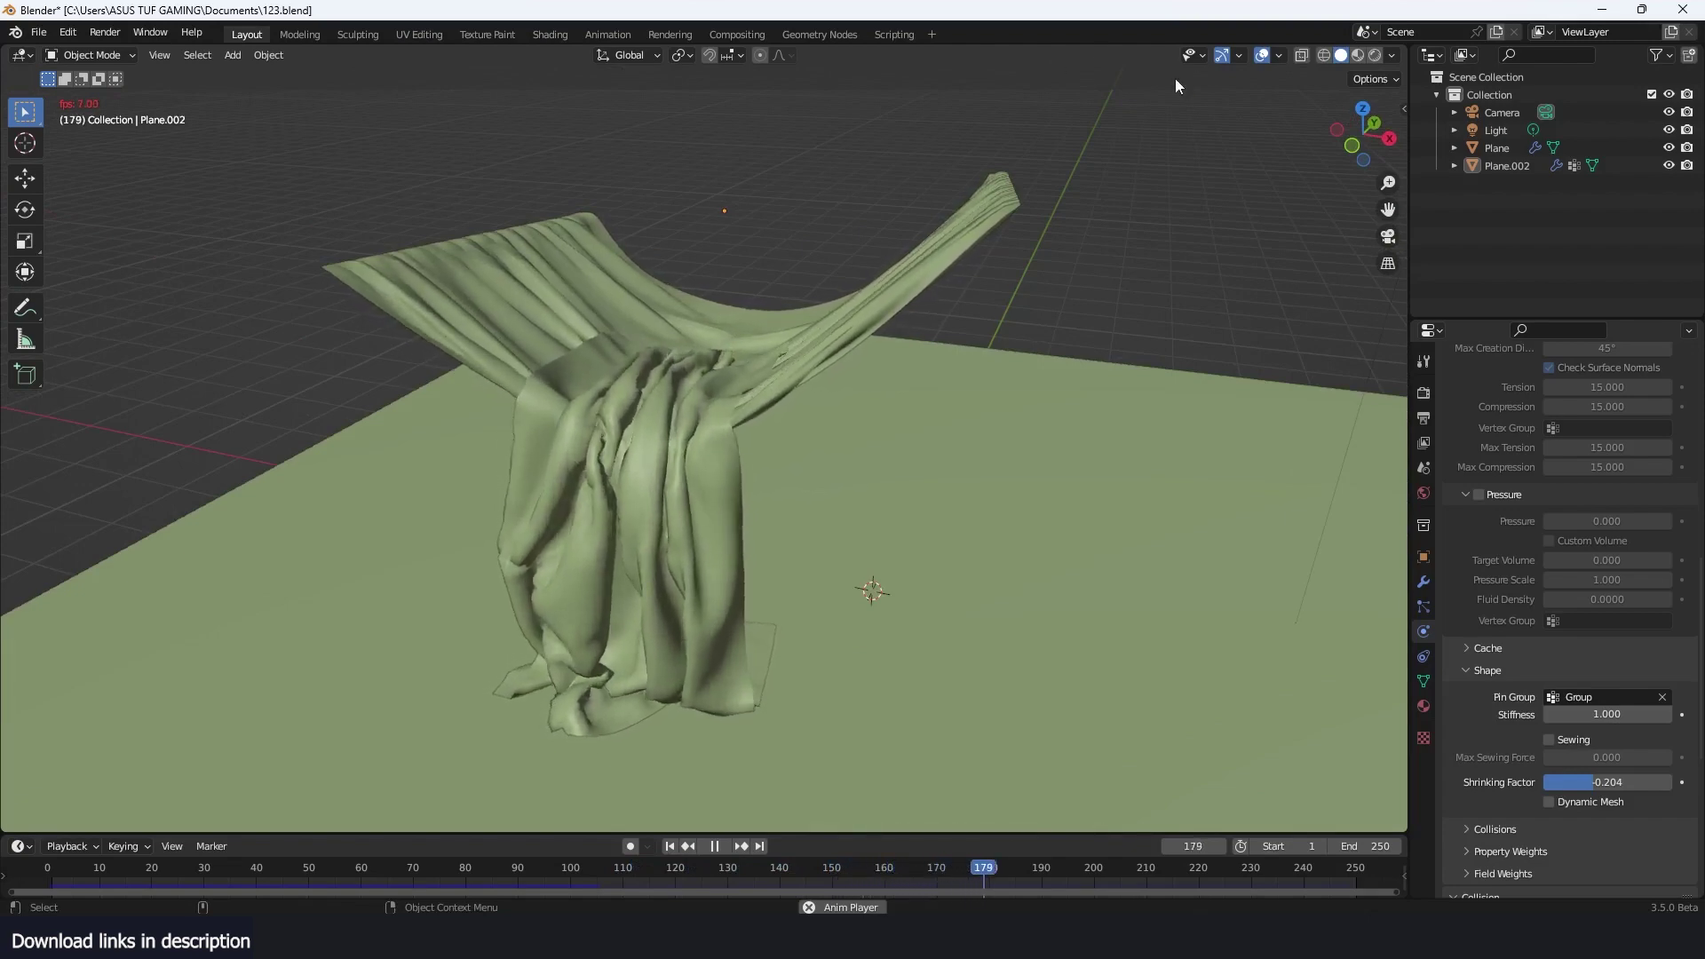
click(1276, 55)
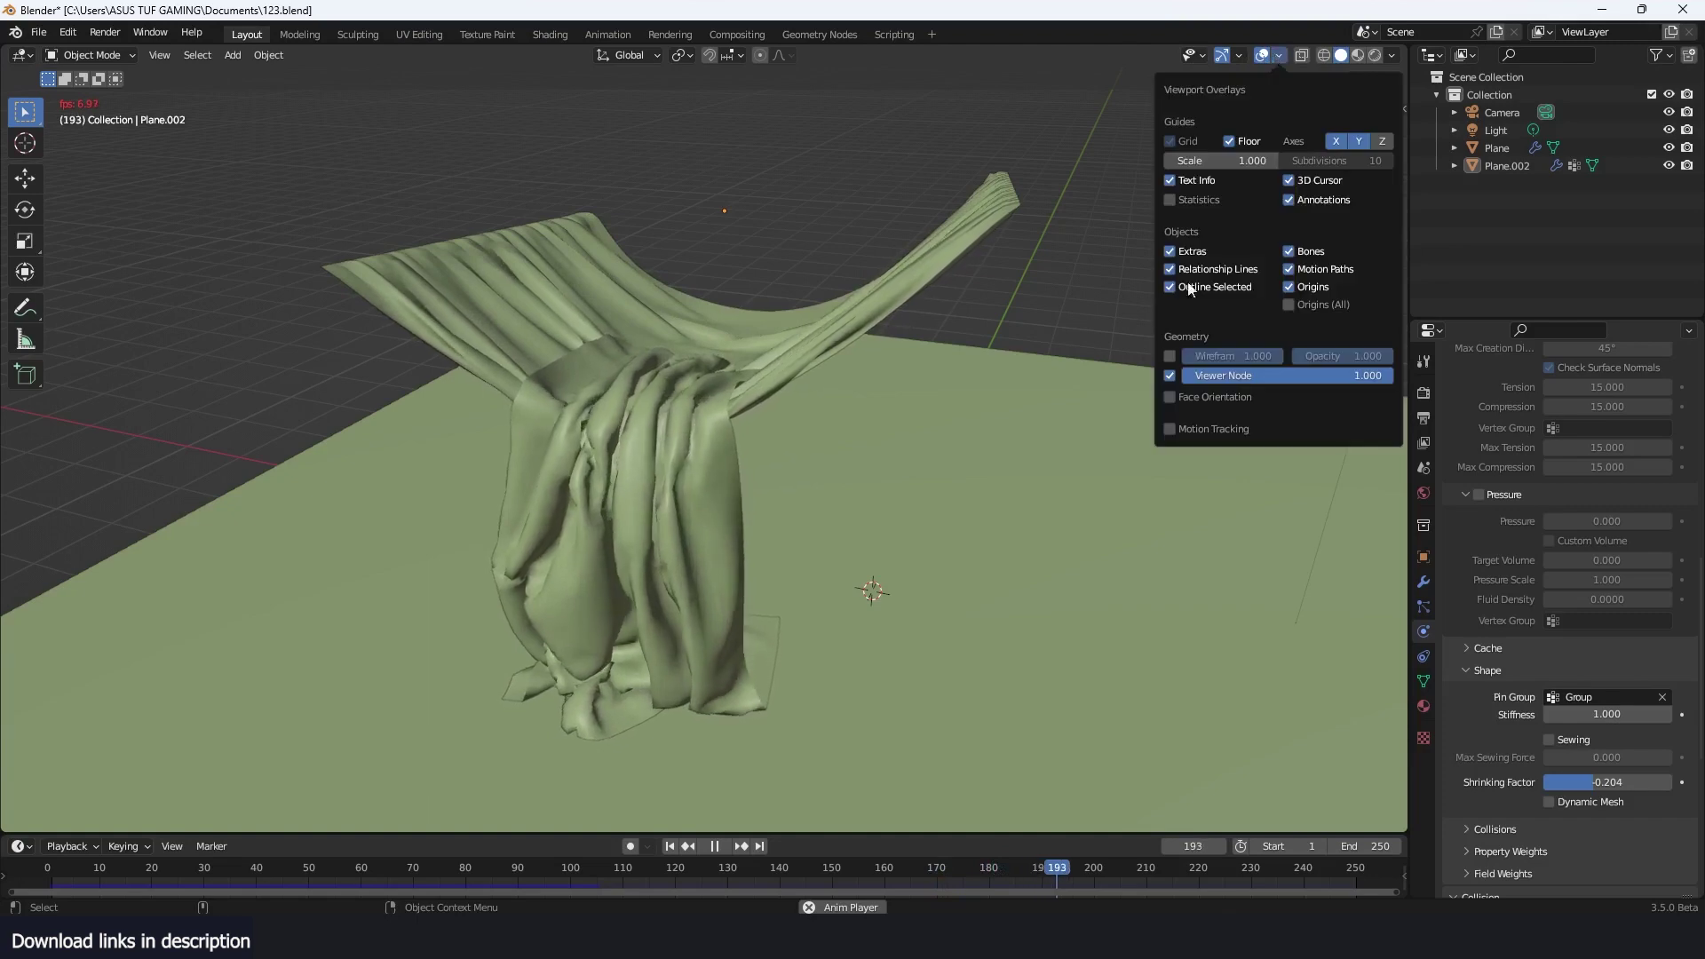
click(1170, 355)
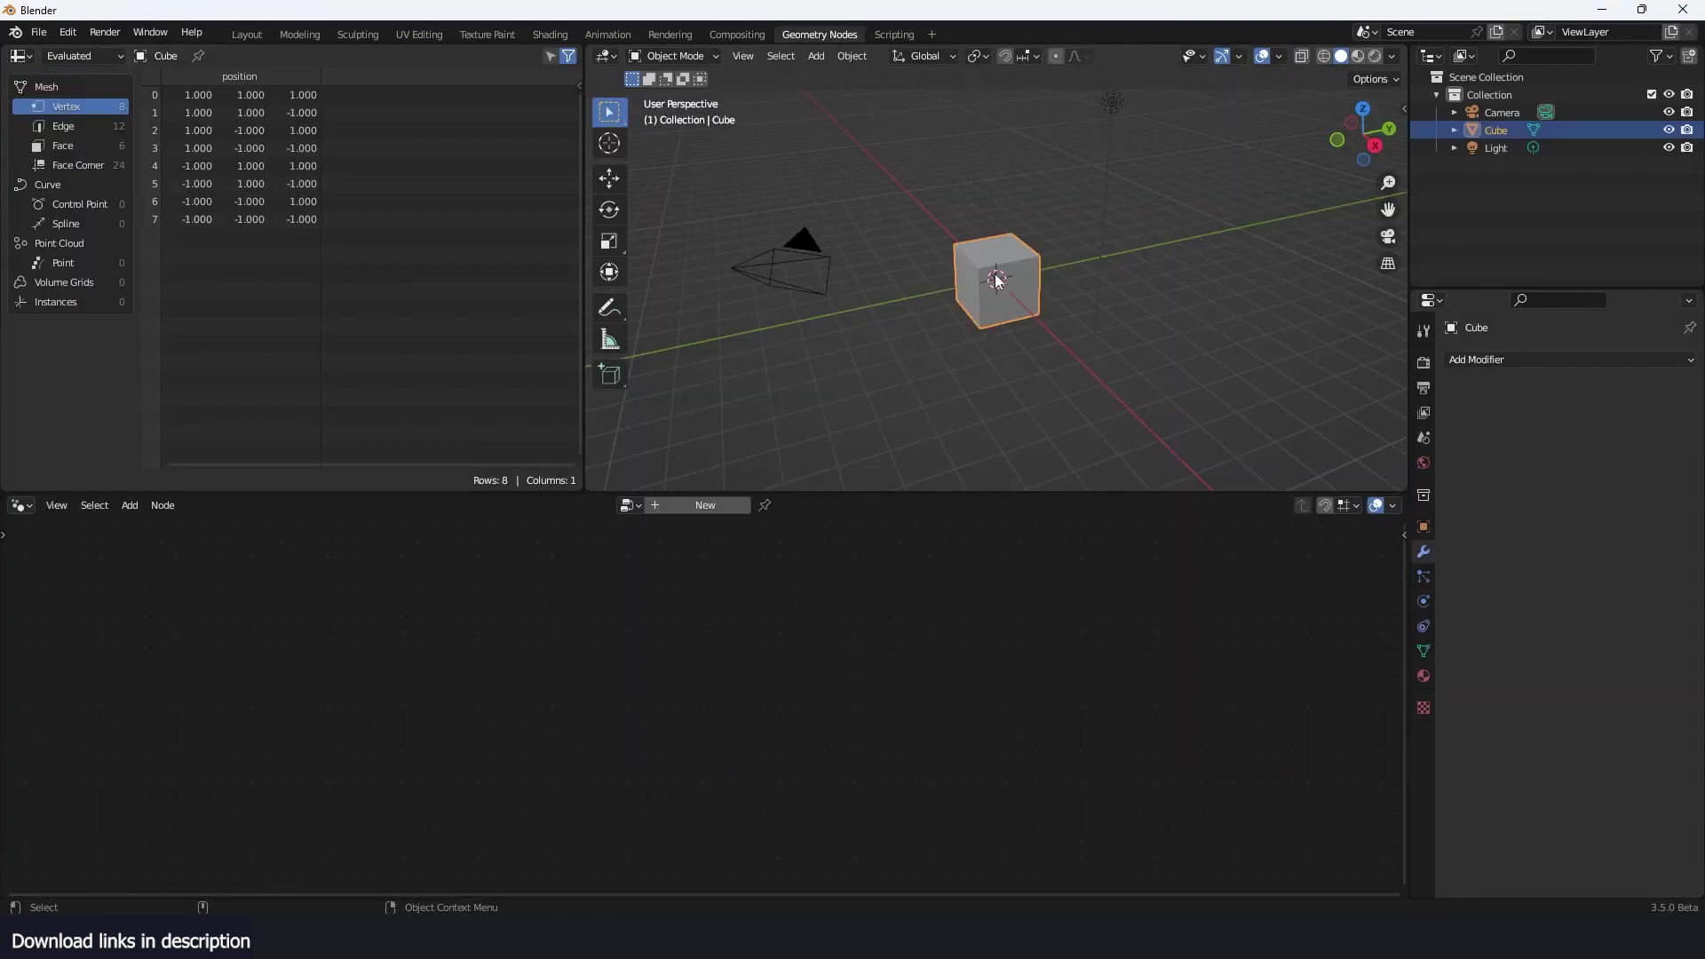
Replace the default cube with a mesh plane and scale the plane up
key(Delete)
key(shift+a)
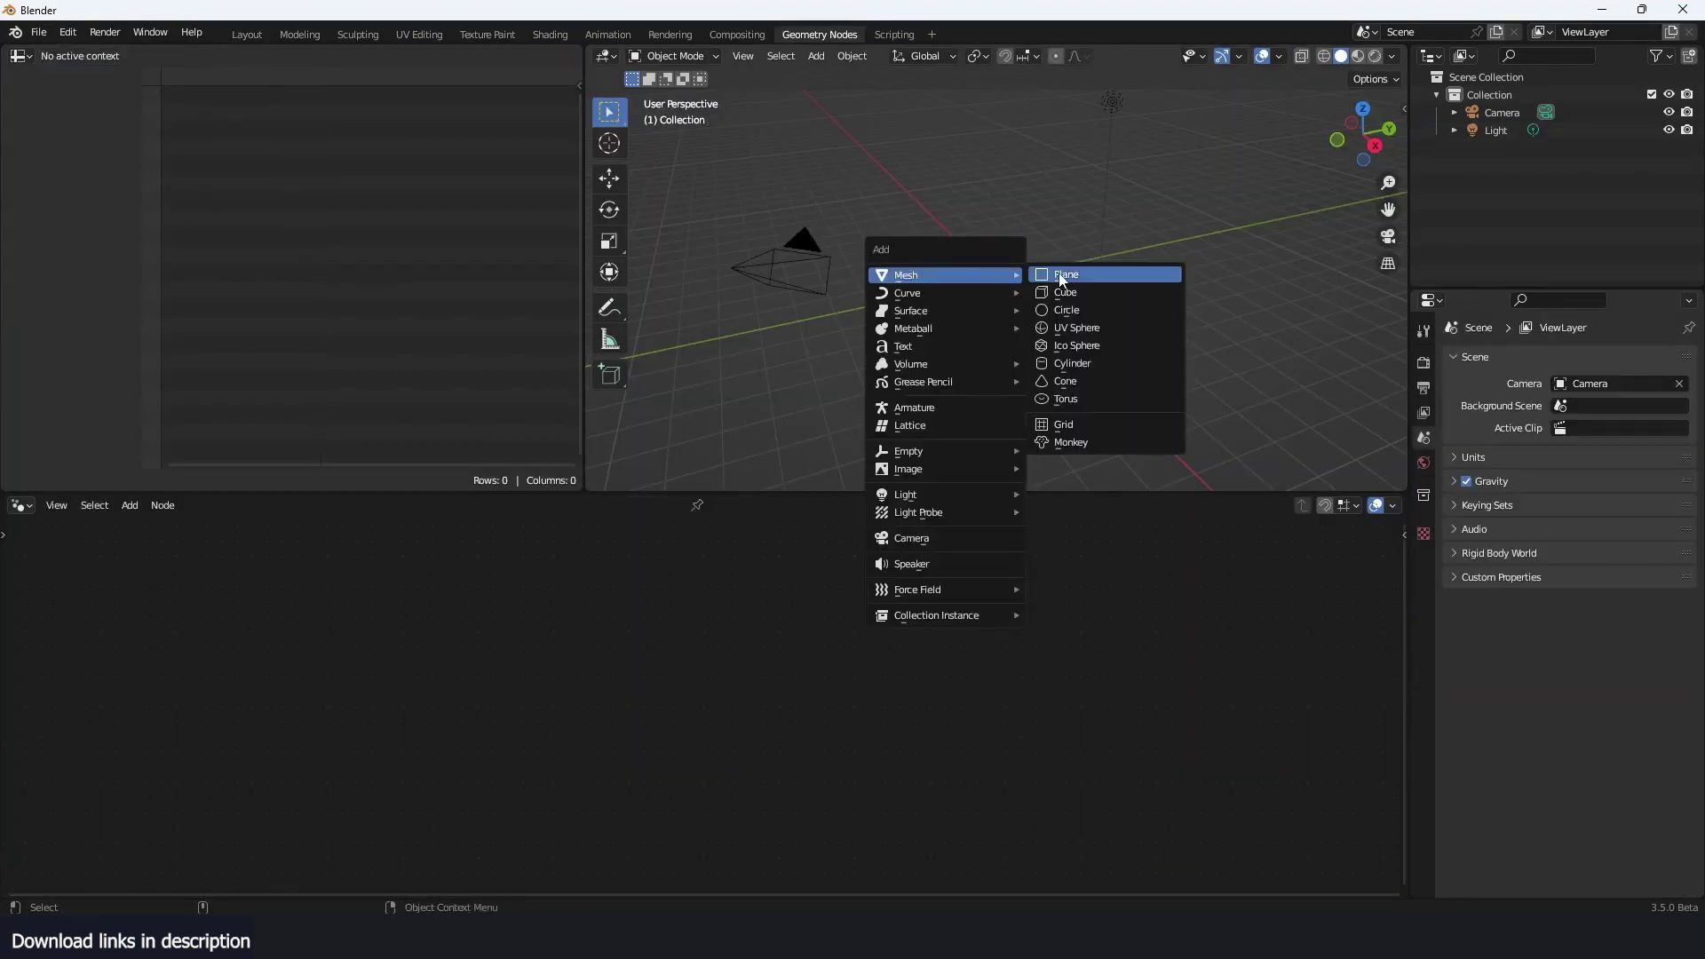
click(1084, 275)
key(s)
click(1192, 290)
scroll(1192, 284, down, 6)
middle_drag(1010, 339, 1169, 333)
scroll(1168, 333, up, 4)
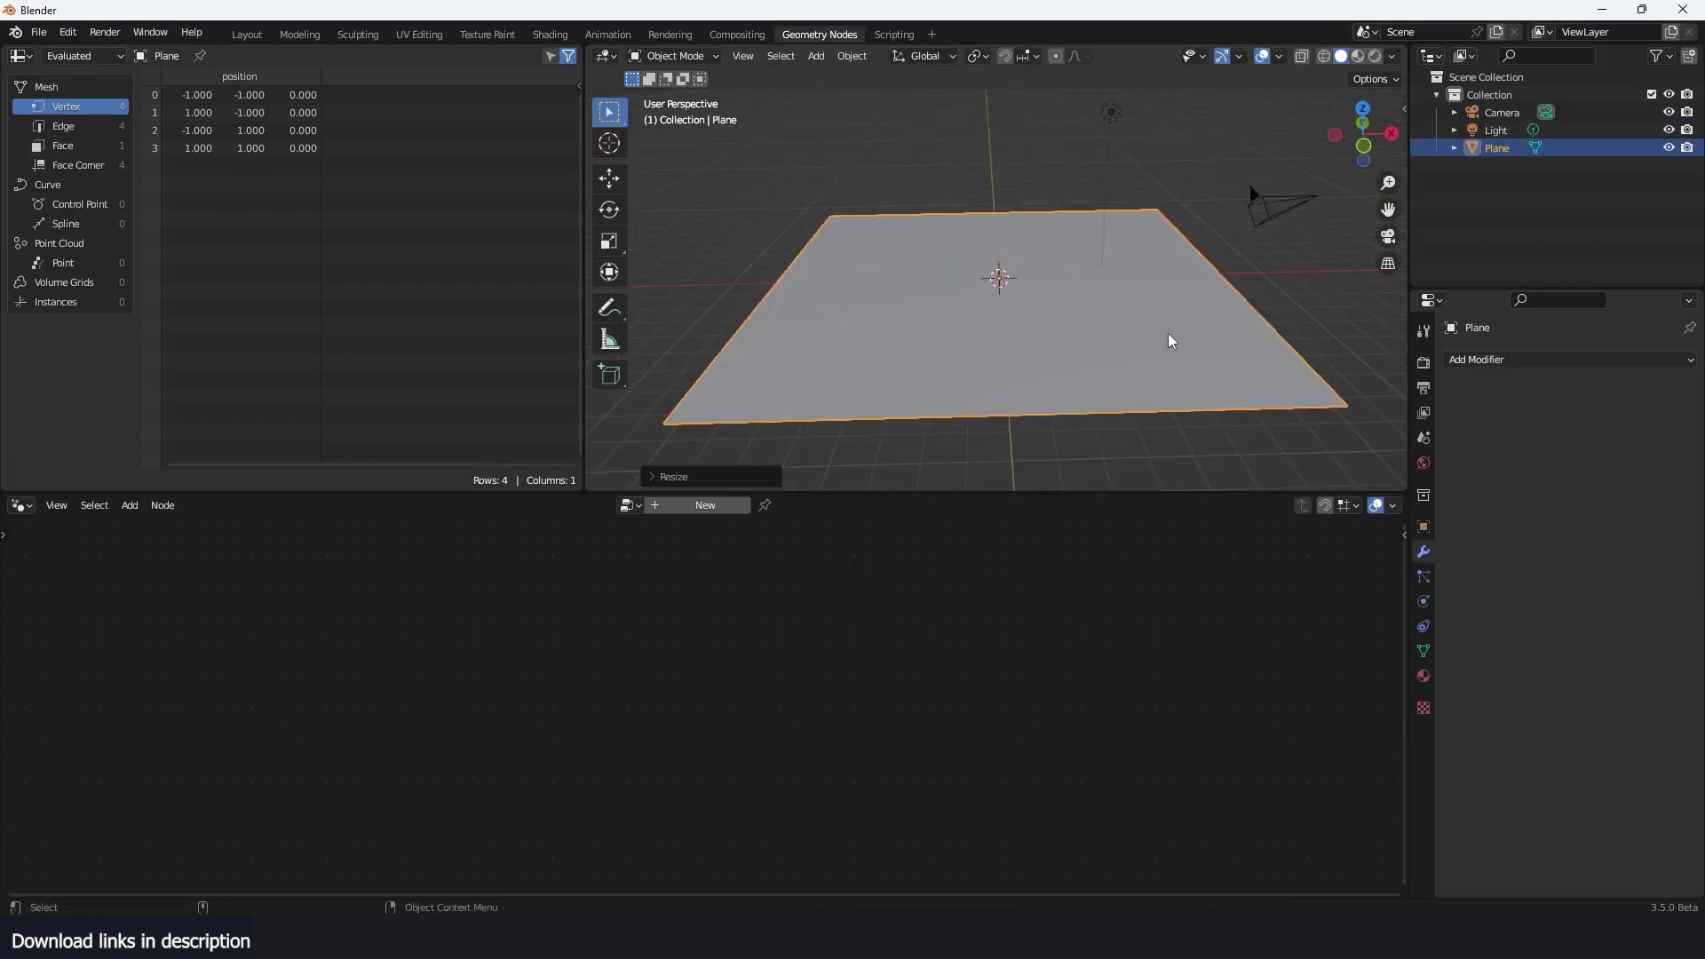
Create a new geometry node tree on the plane and place an Image Info node beside Group Input
click(720, 508)
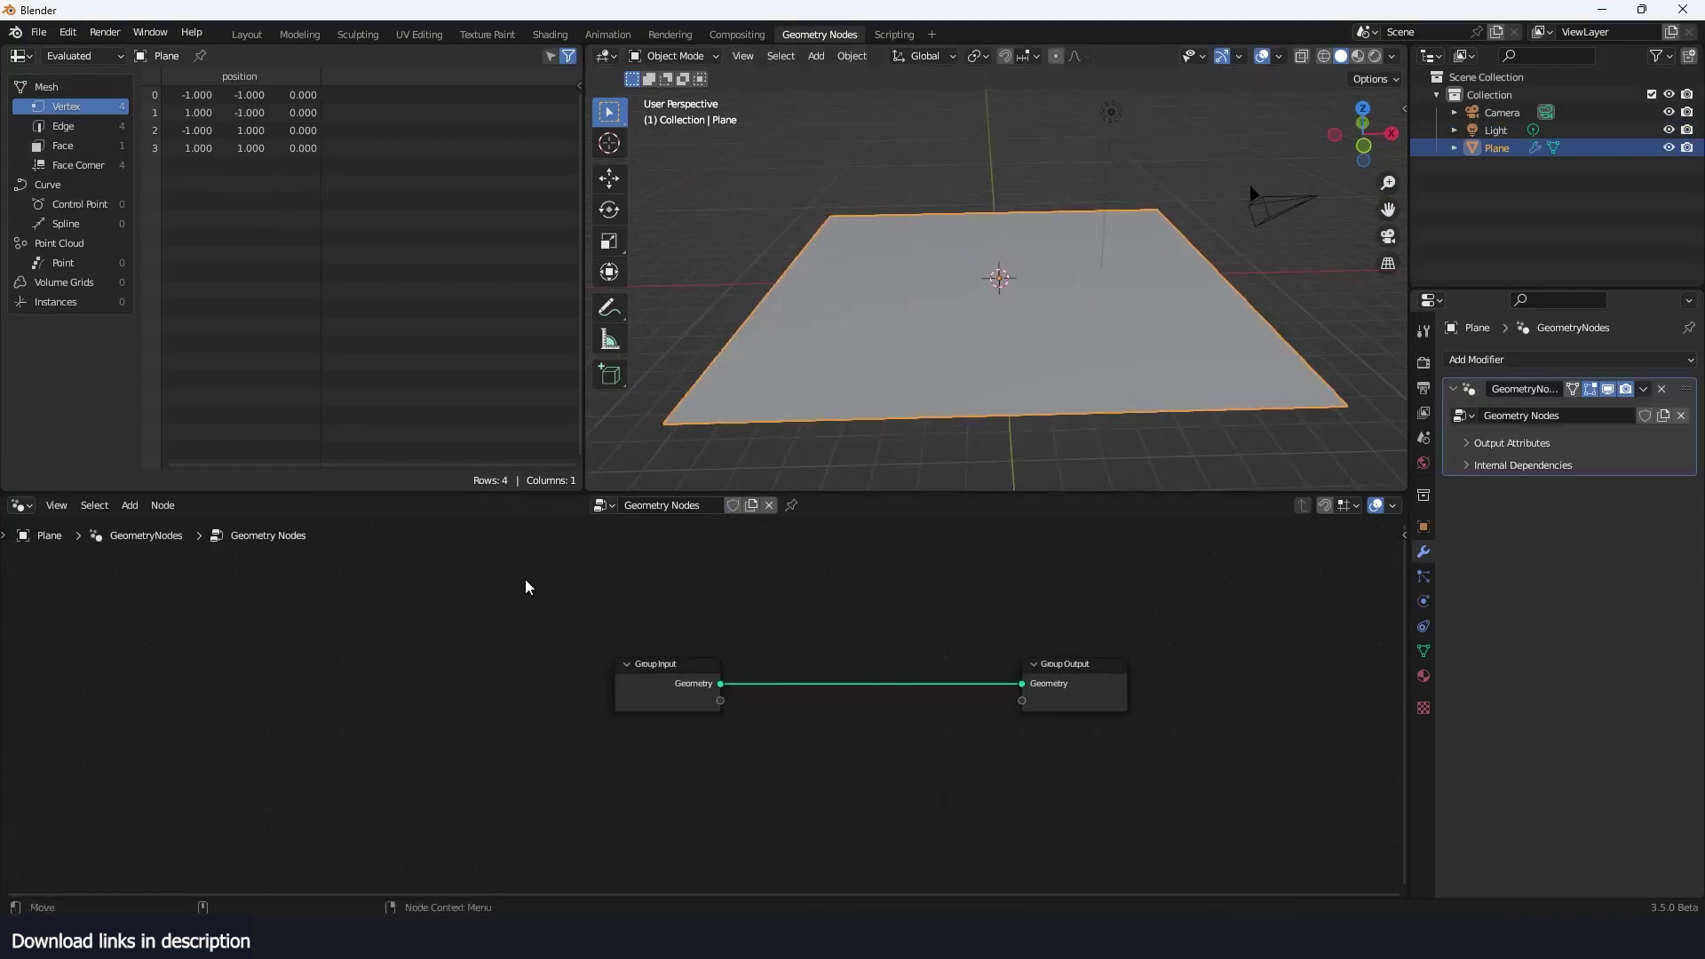
key(shift+a)
click(449, 428)
click(528, 476)
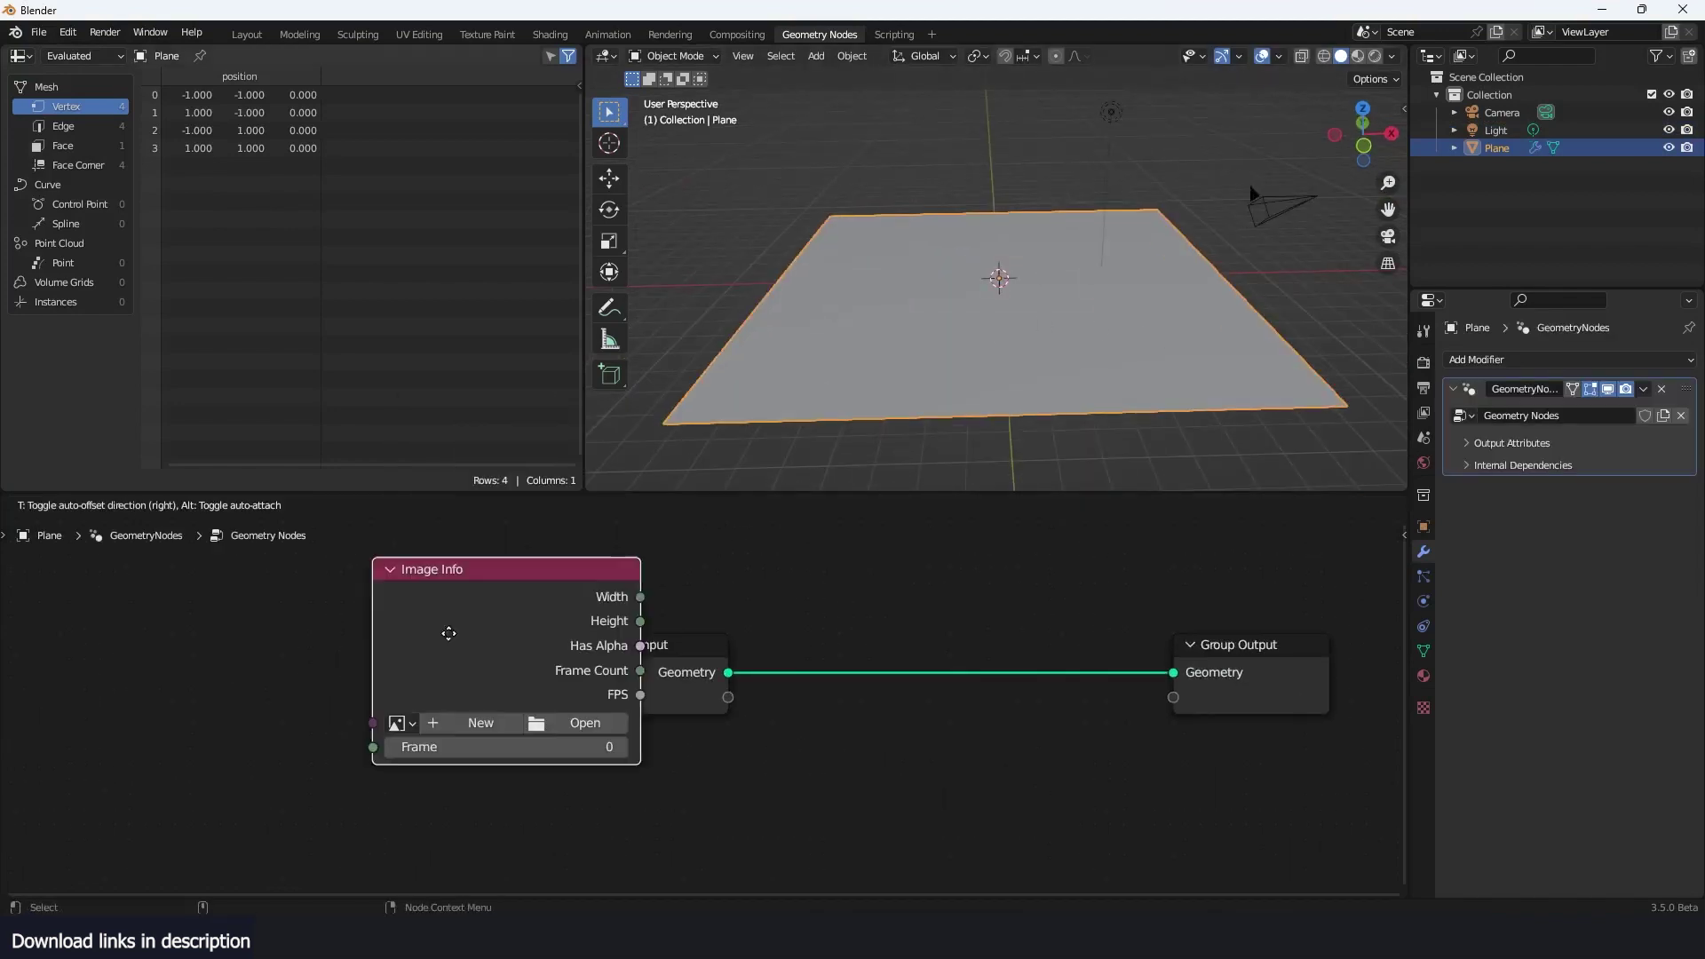
click(370, 663)
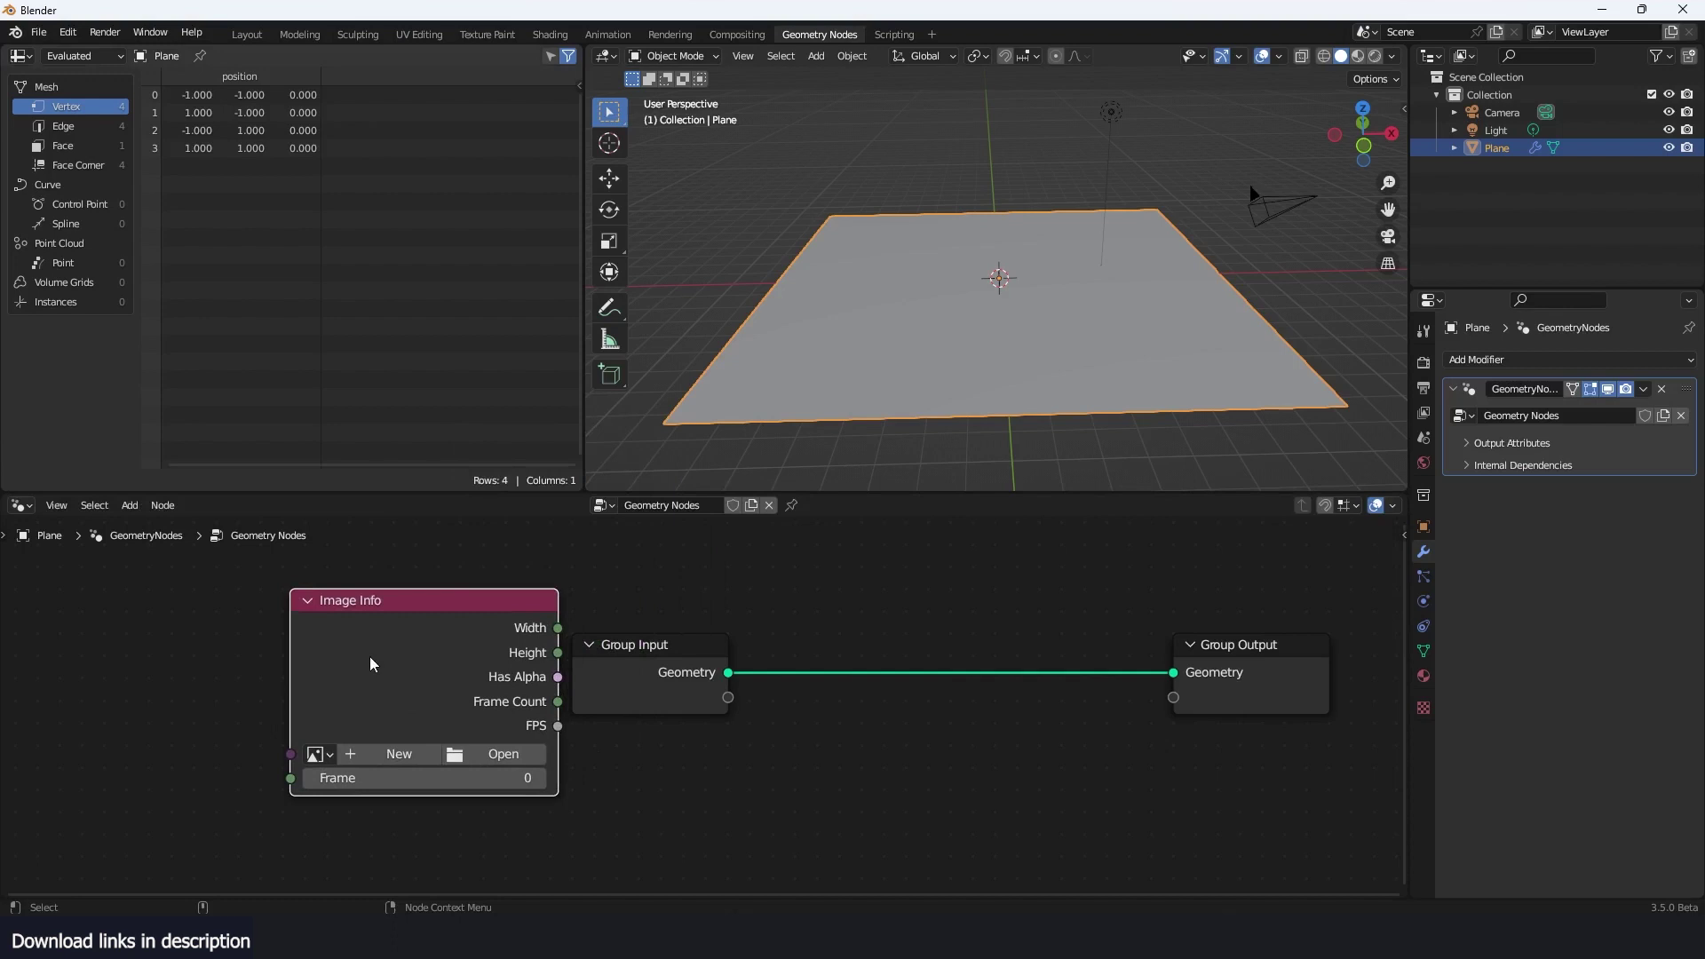
middle_drag(406, 652, 597, 602)
drag(602, 571, 469, 602)
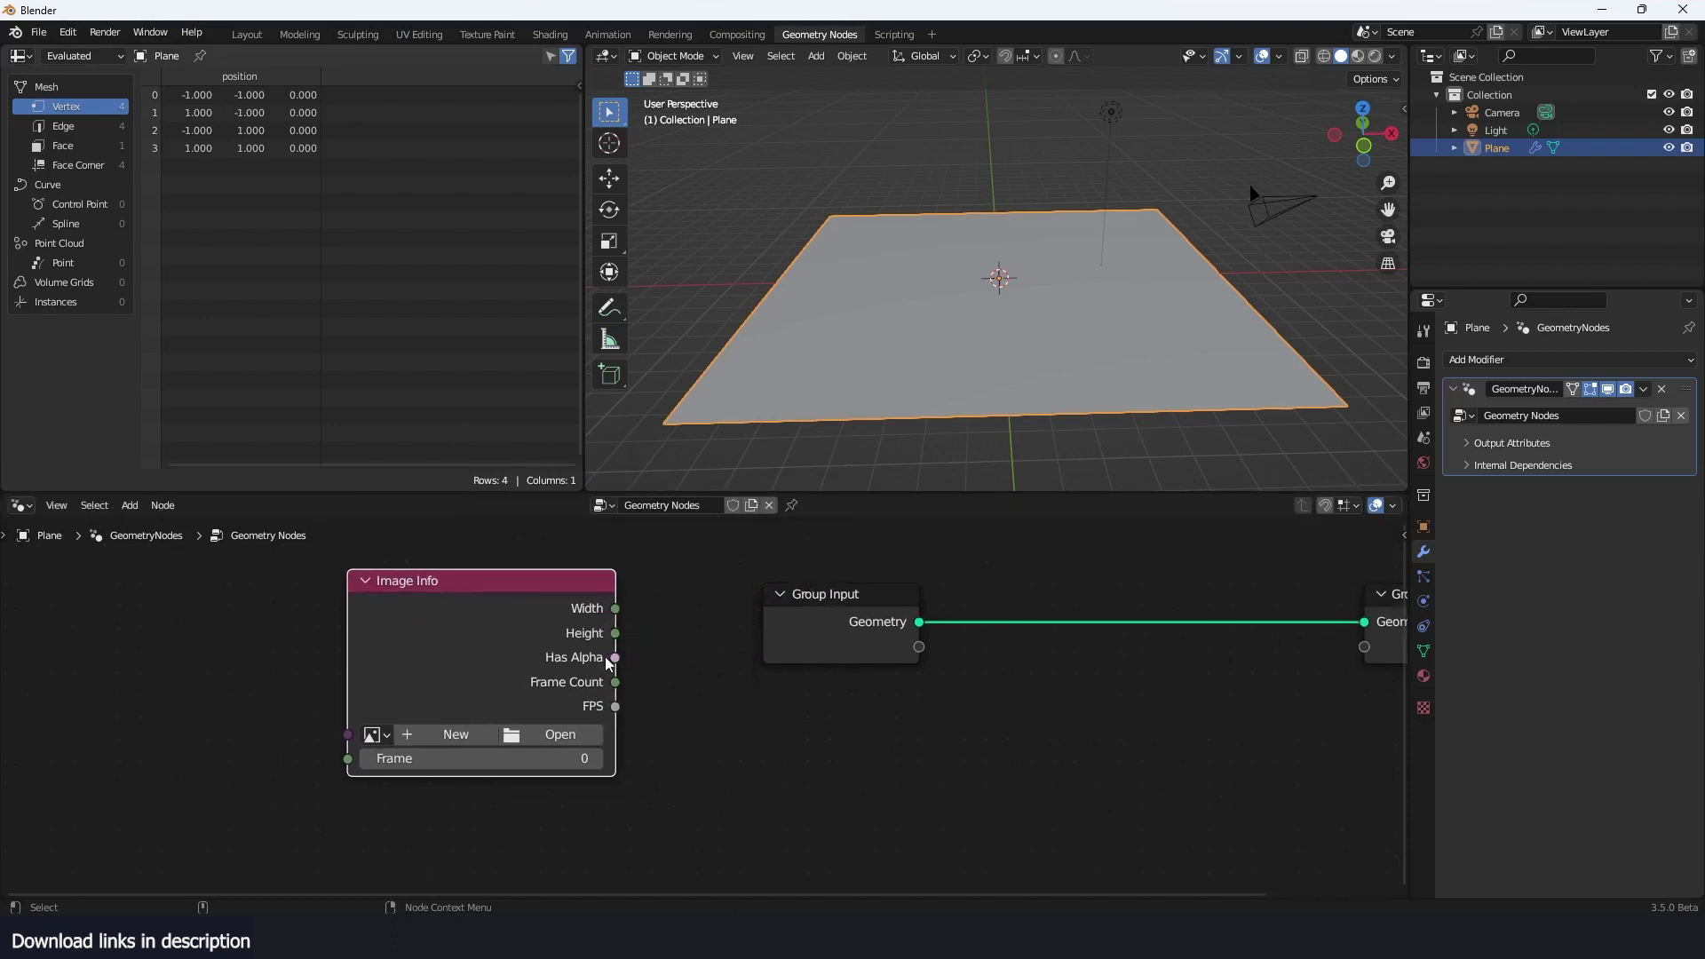
scroll(617, 644, down, 1)
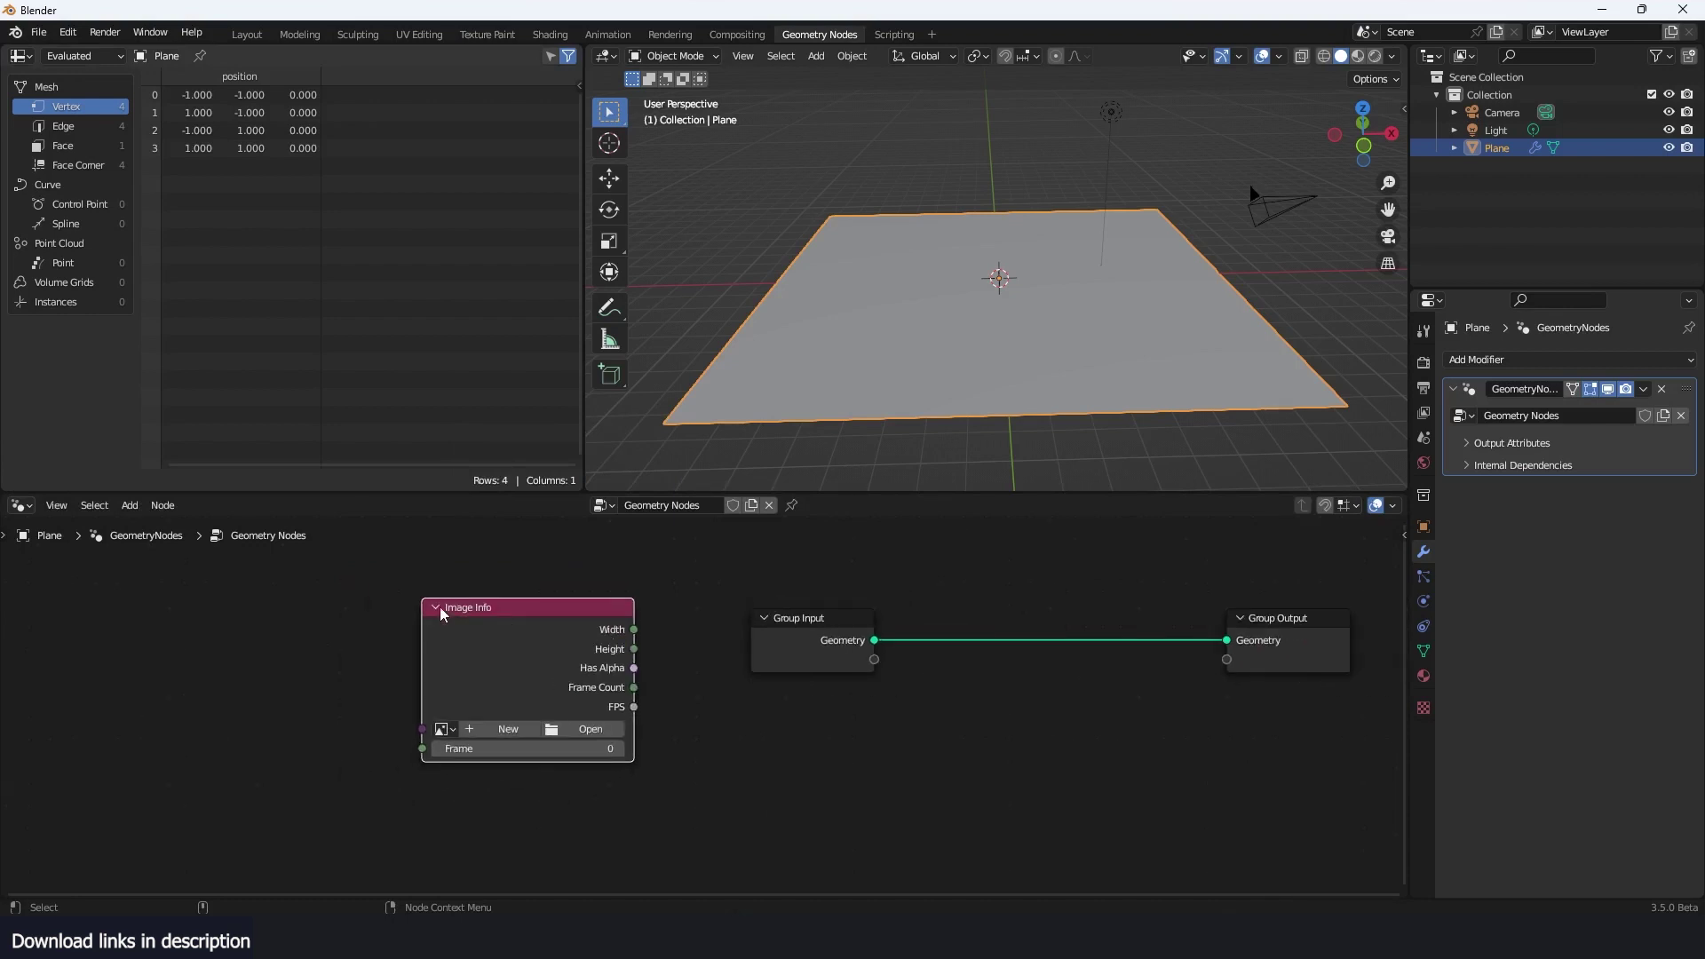
key(h)
key(h)
Add a Grid mesh primitive node that feeds its mesh into Group Output
scroll(1035, 348, down, 1)
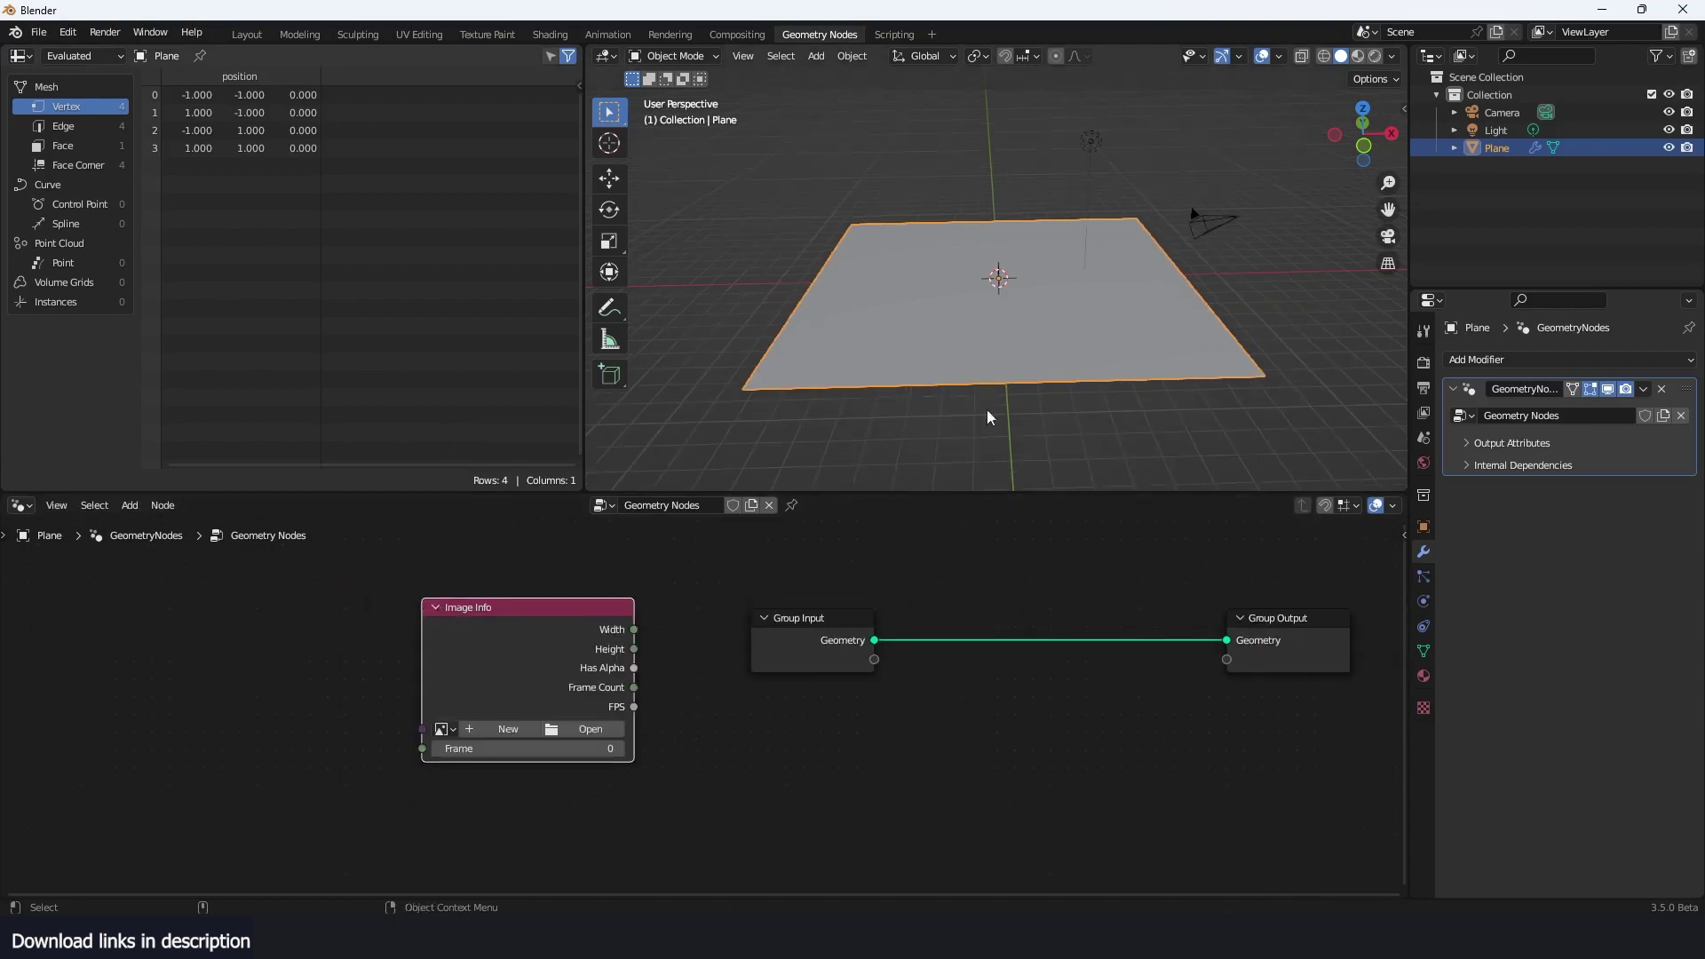
key(shift+a)
key(shift+a)
click(987, 563)
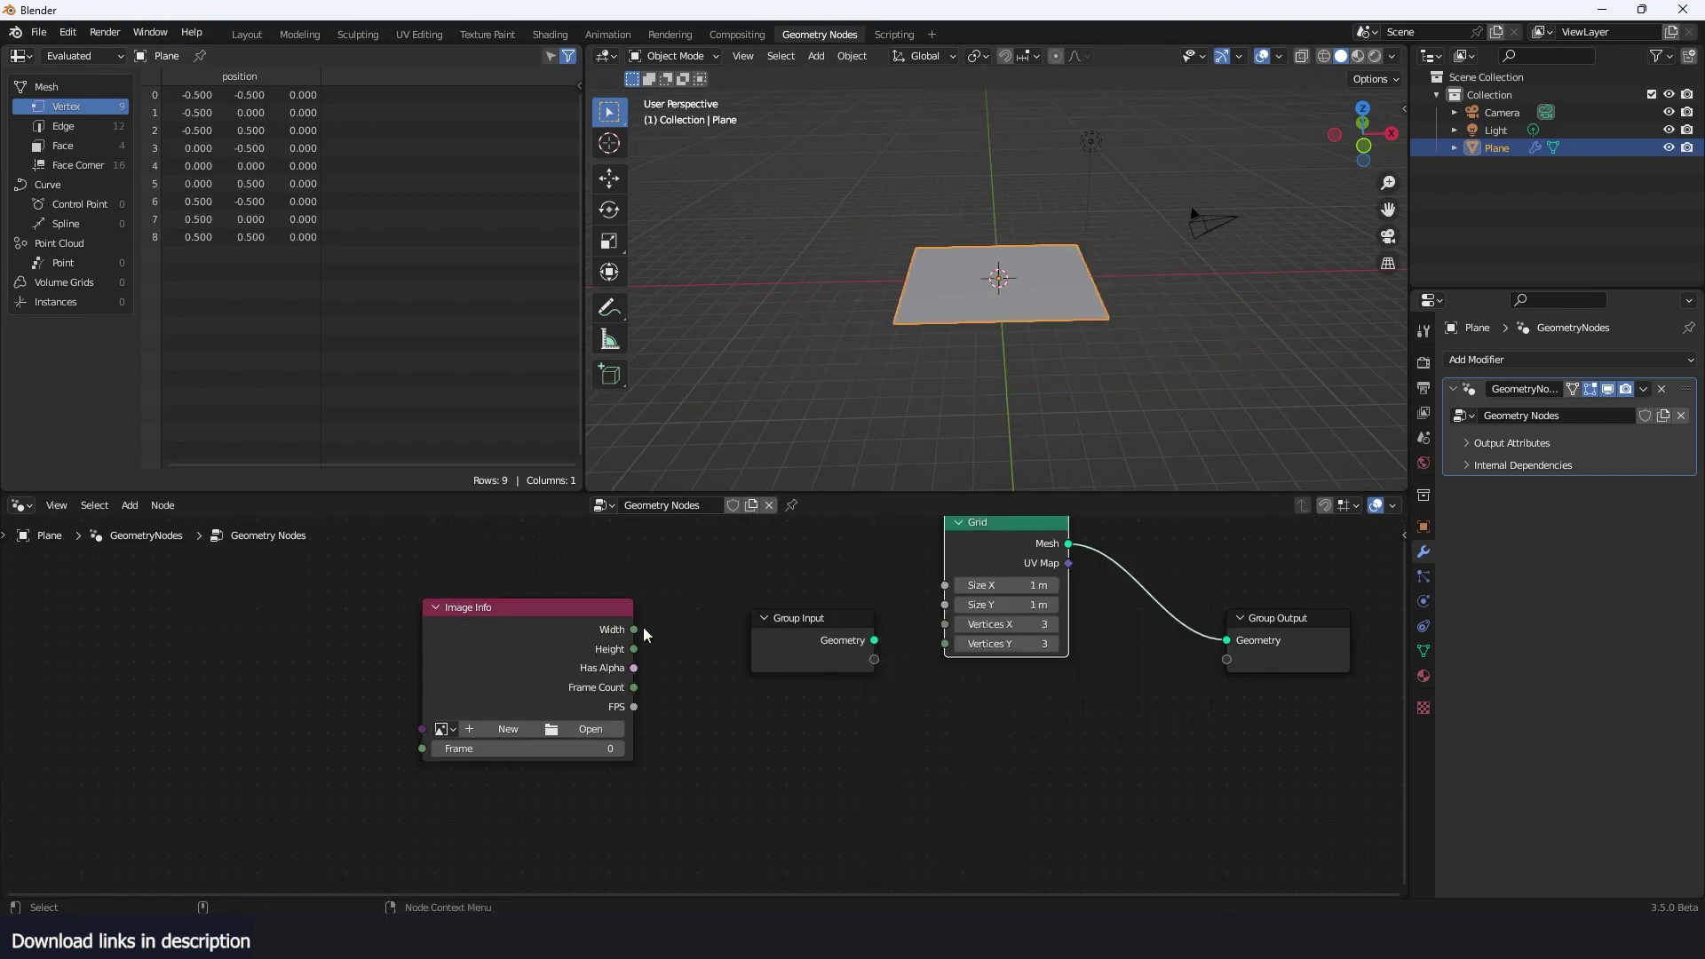
Connect Image Info's Width to the Grid's Size X and its Height to Size Y
drag(634, 630, 944, 585)
drag(634, 649, 944, 604)
middle_drag(433, 695, 468, 708)
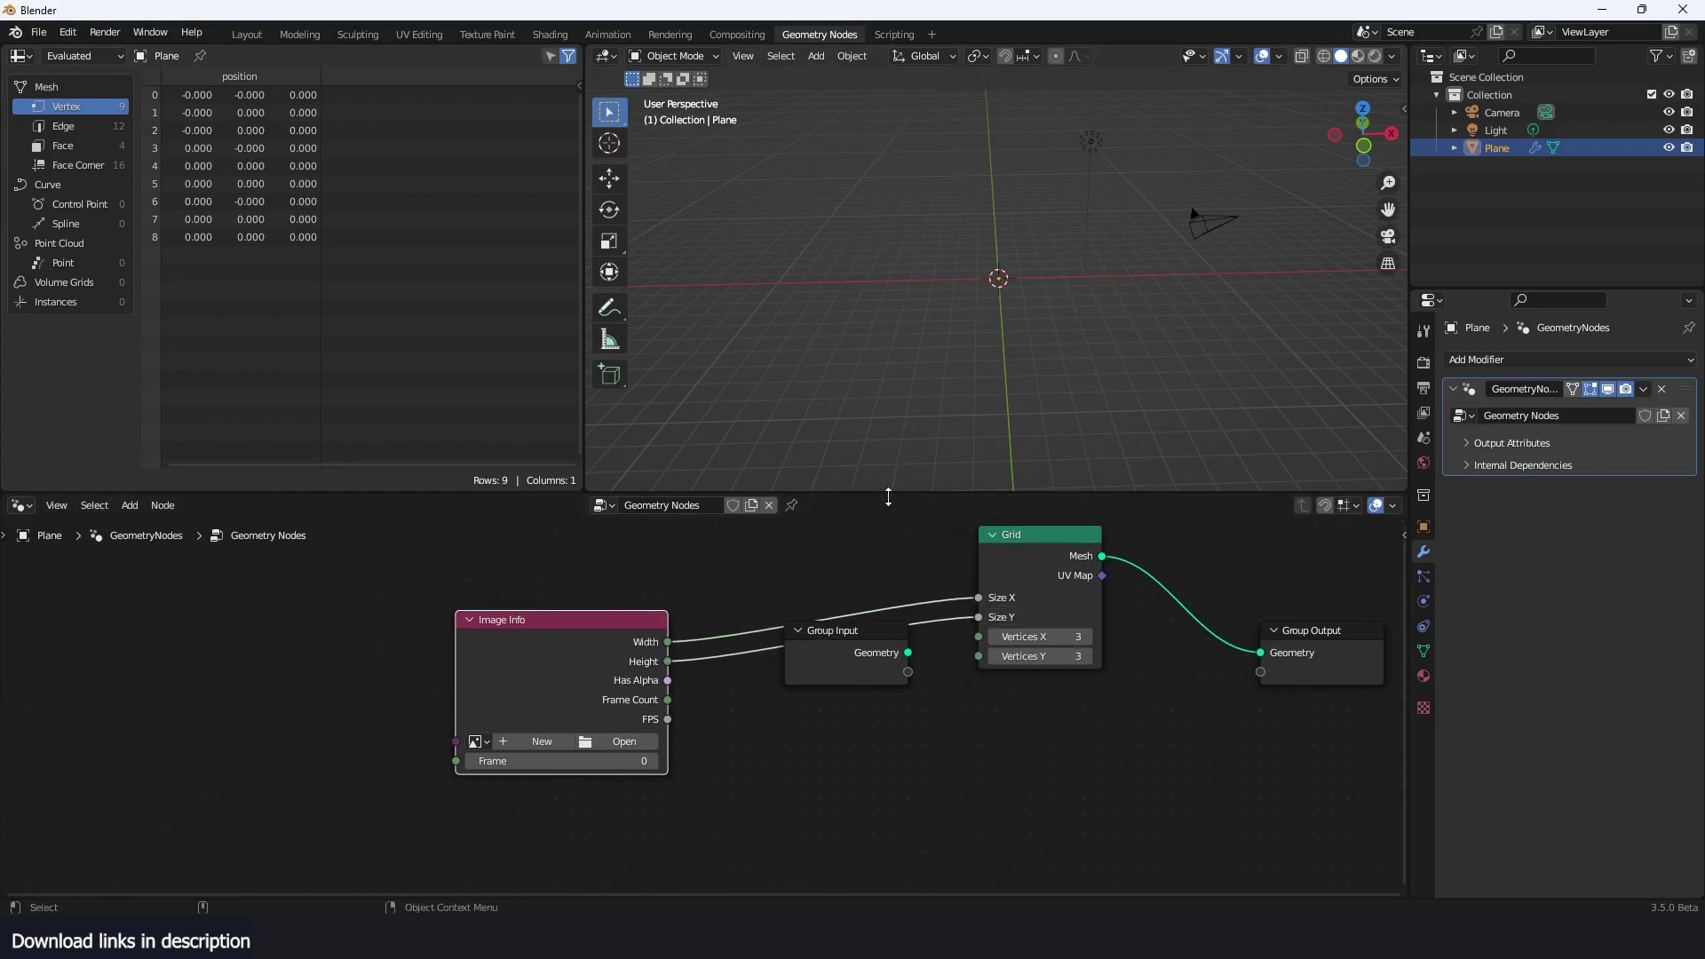
Load Screenshot 2023-01-12 110358.jpg from the Pictures folder into the Image Info node
scroll(744, 747, up, 2)
middle_drag(586, 686, 650, 676)
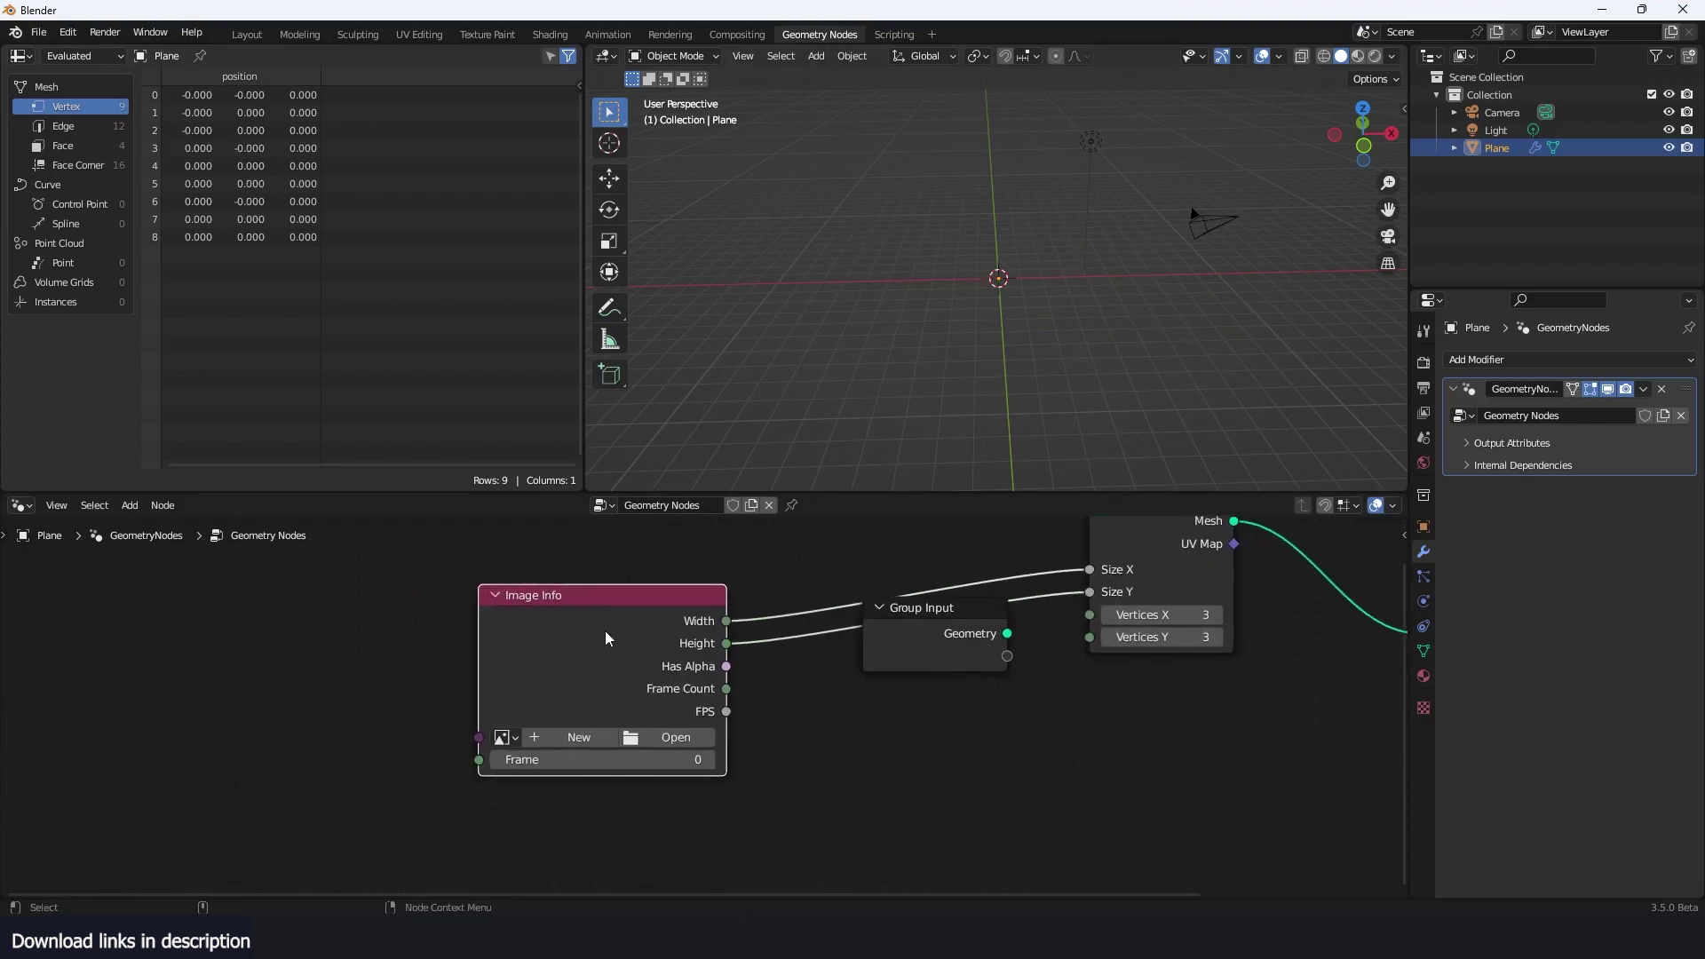
click(702, 737)
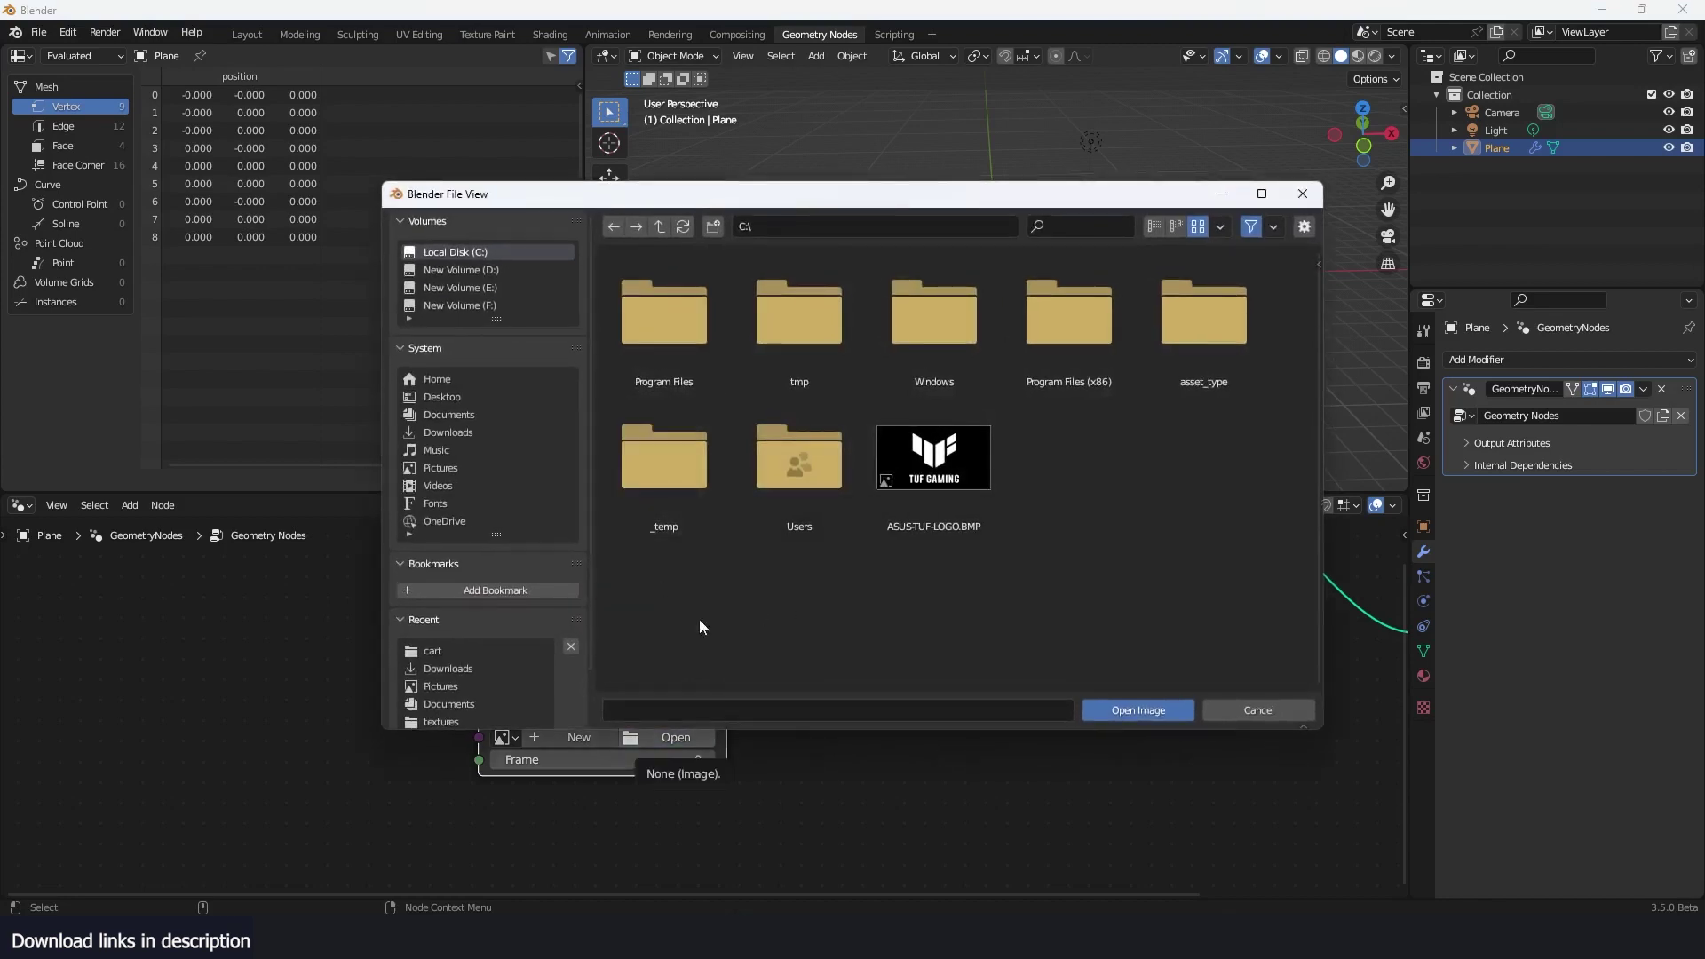
click(484, 684)
double_click(723, 569)
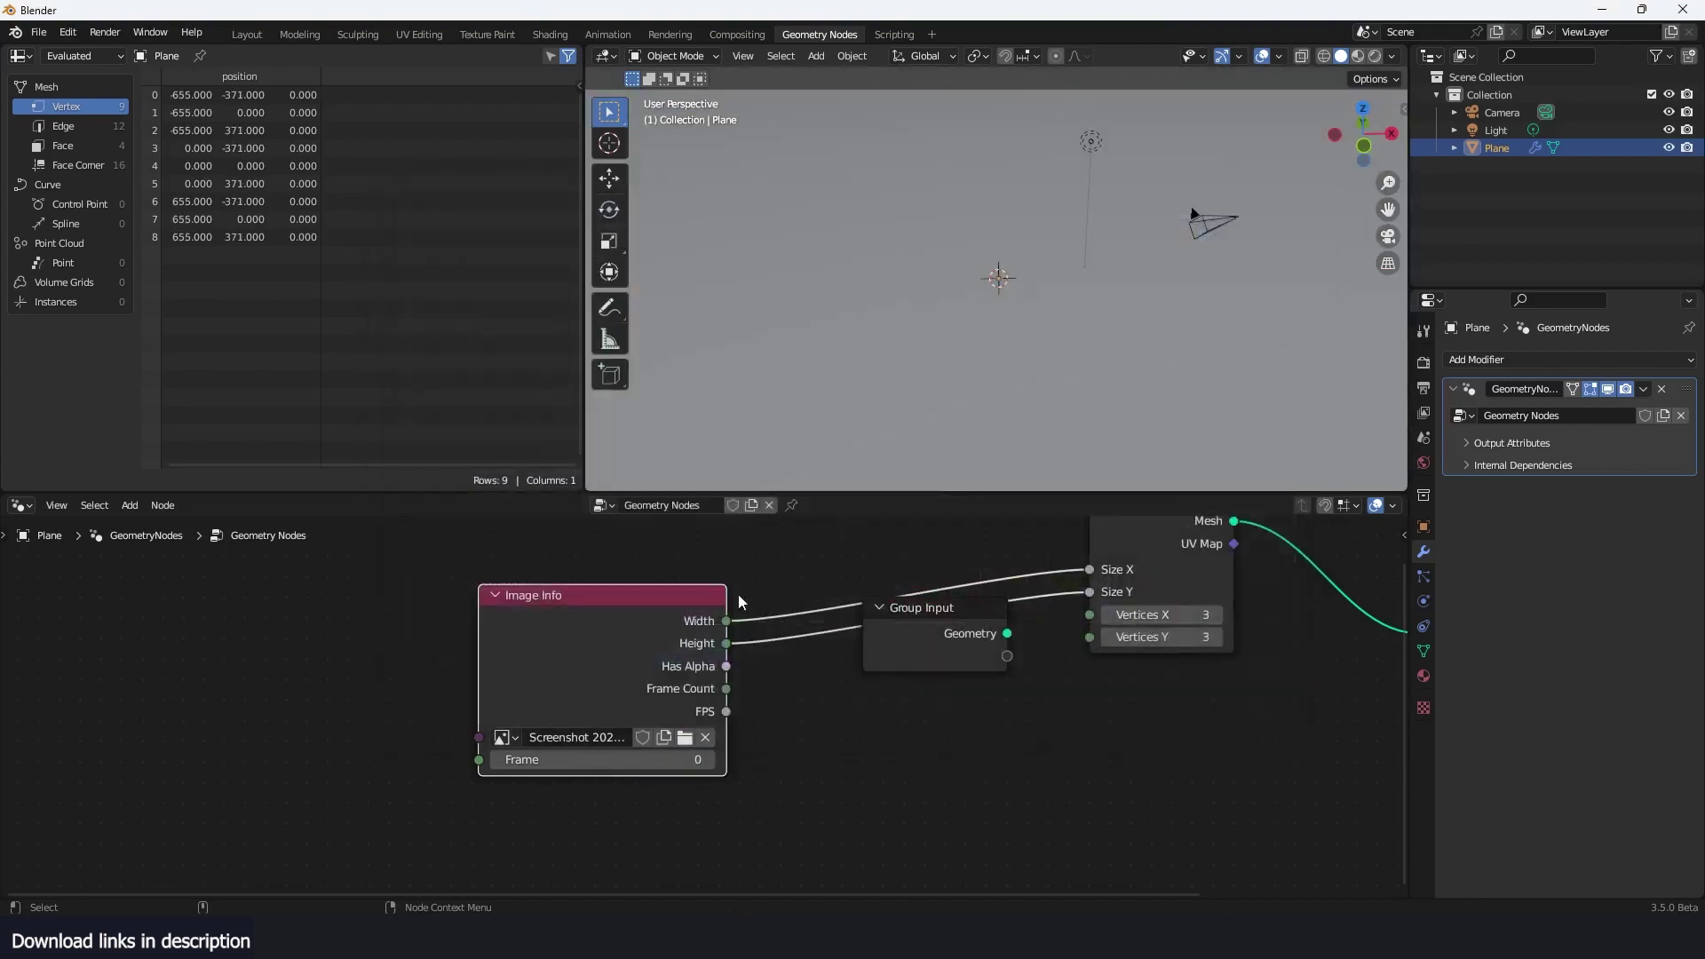
Scale the plane object down repeatedly, by factors of about 0.15 and 0.12, so the whole grid fits the viewport
scroll(1101, 348, down, 3)
middle_drag(1015, 353, 1127, 386)
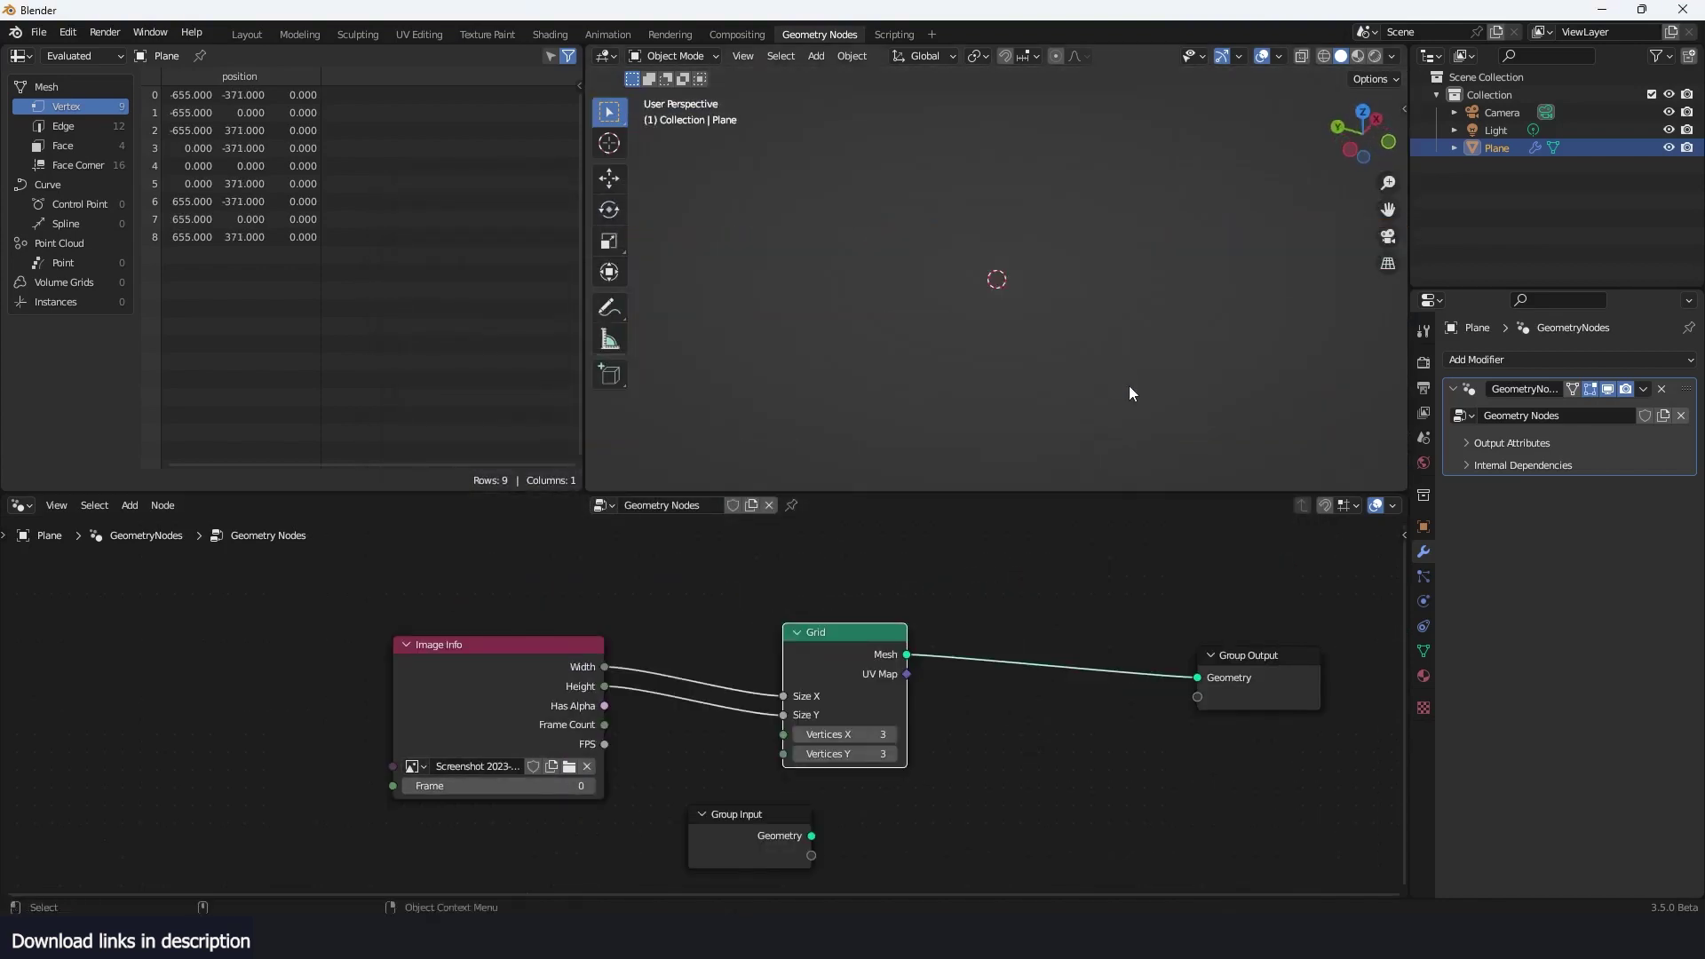
scroll(475, 676, up, 3)
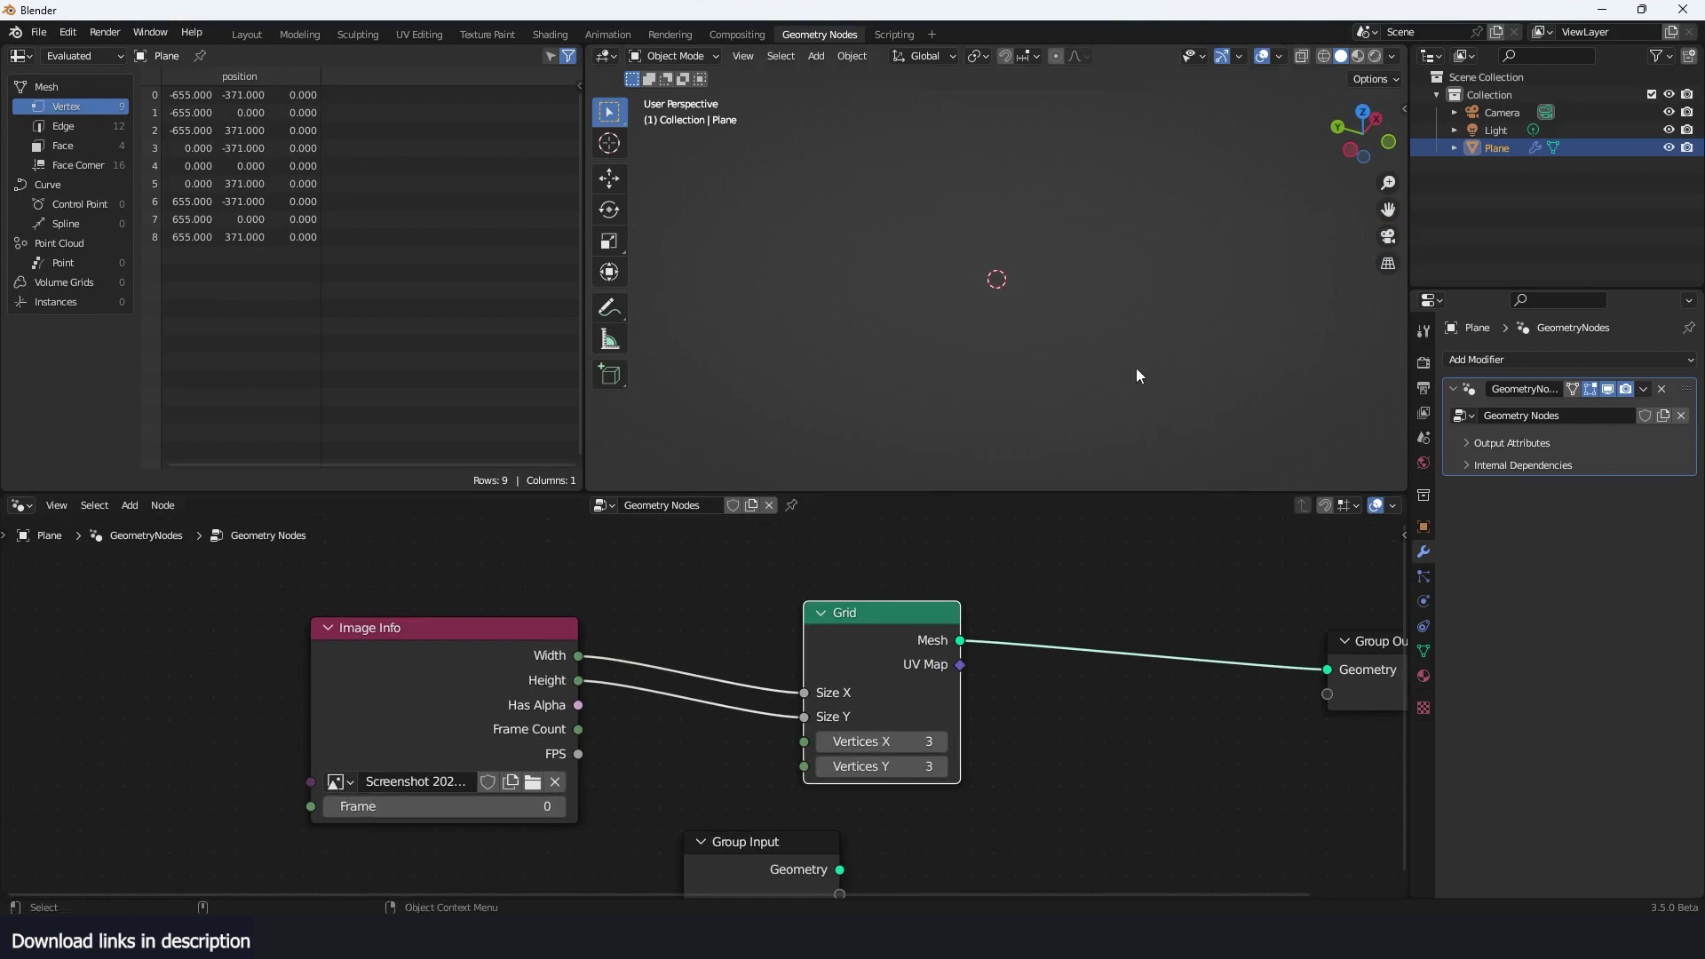
scroll(1155, 382, down, 2)
key(s)
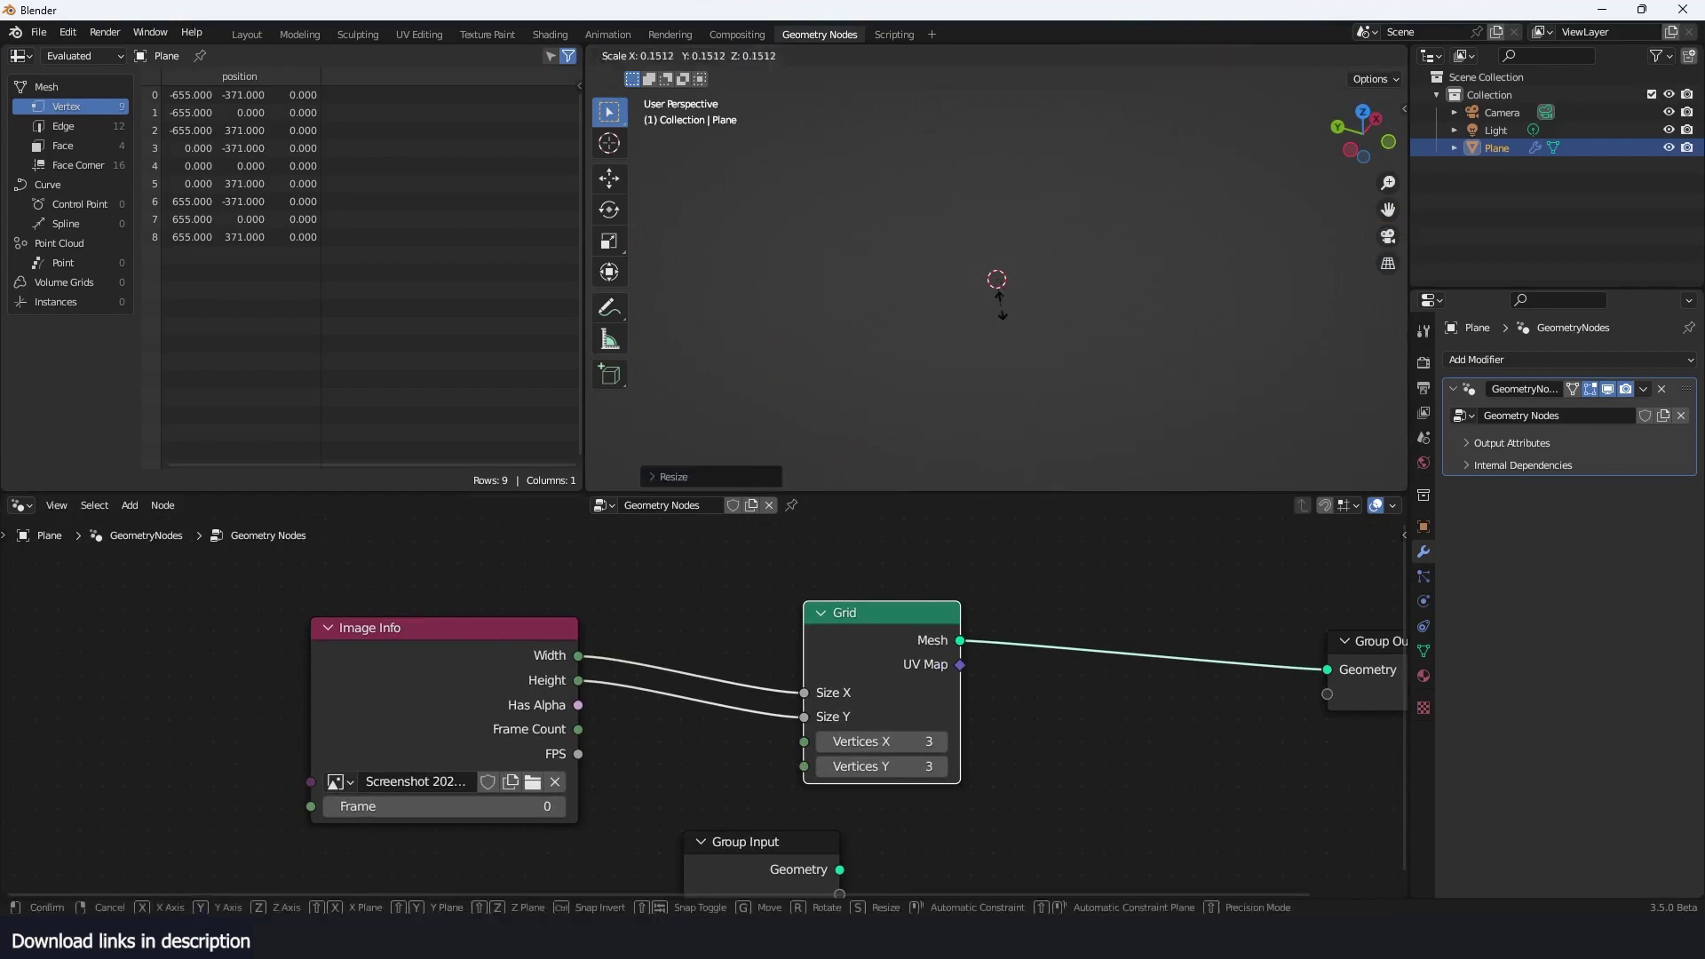
click(999, 305)
scroll(999, 305, down, 10)
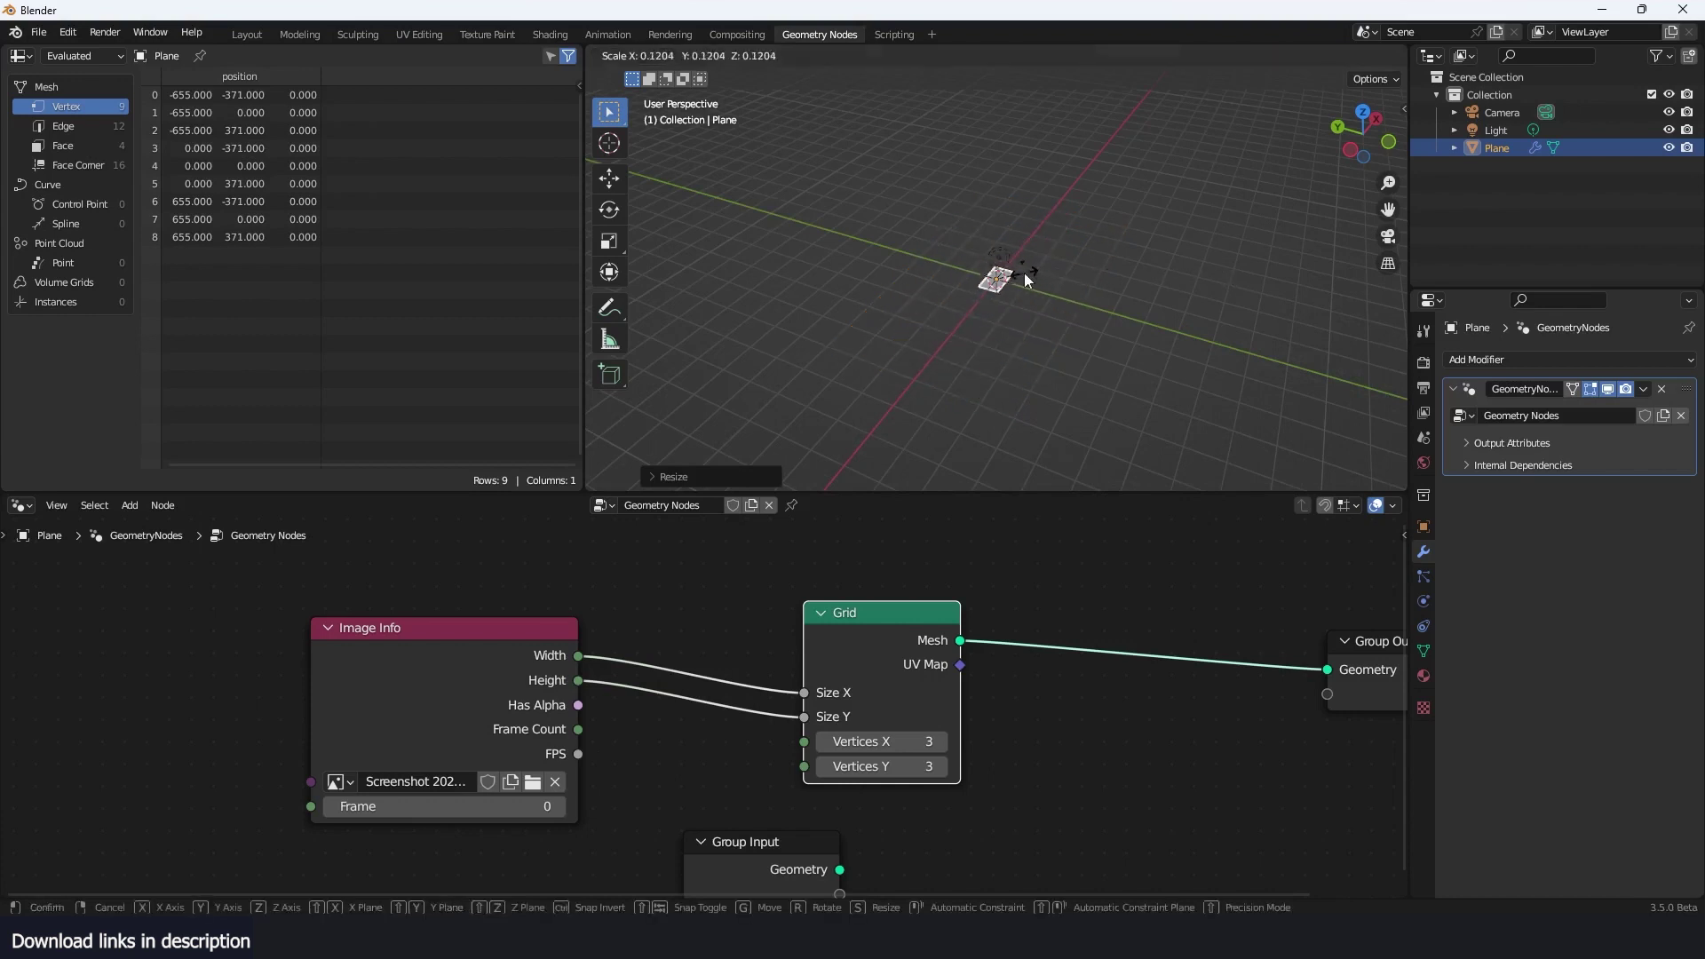
scroll(1025, 273, up, 10)
middle_drag(1024, 273, 865, 297)
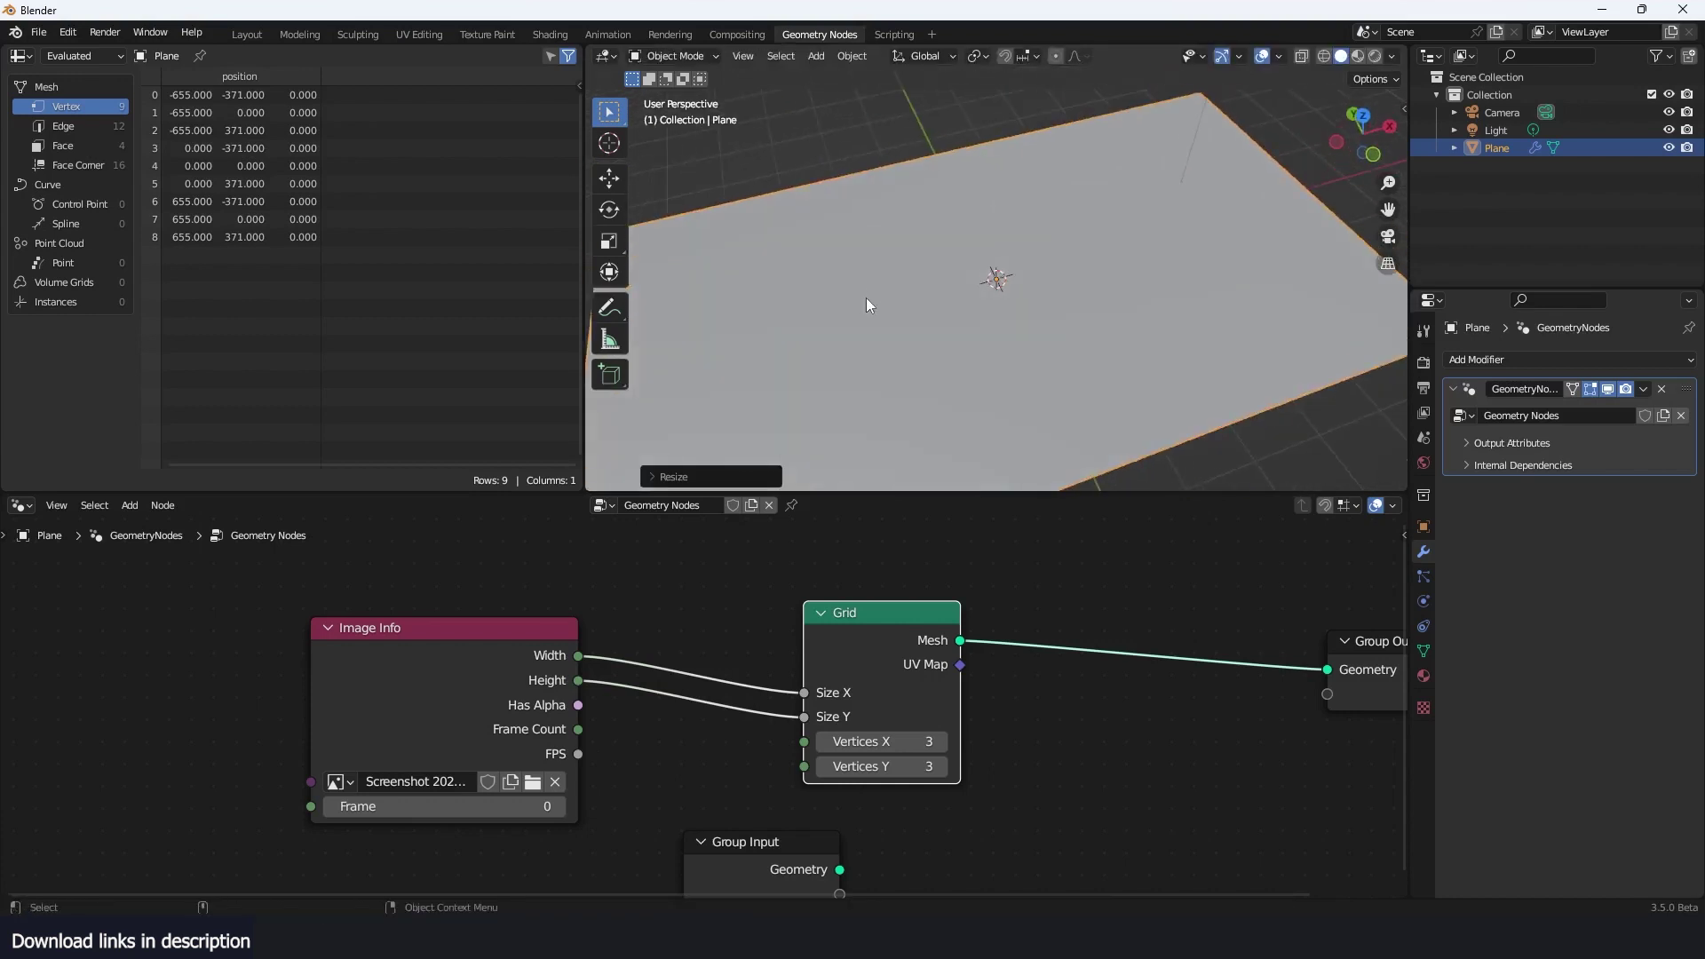
Replace the Image Info node's image with qw.jpg from the Pictures folder
click(534, 783)
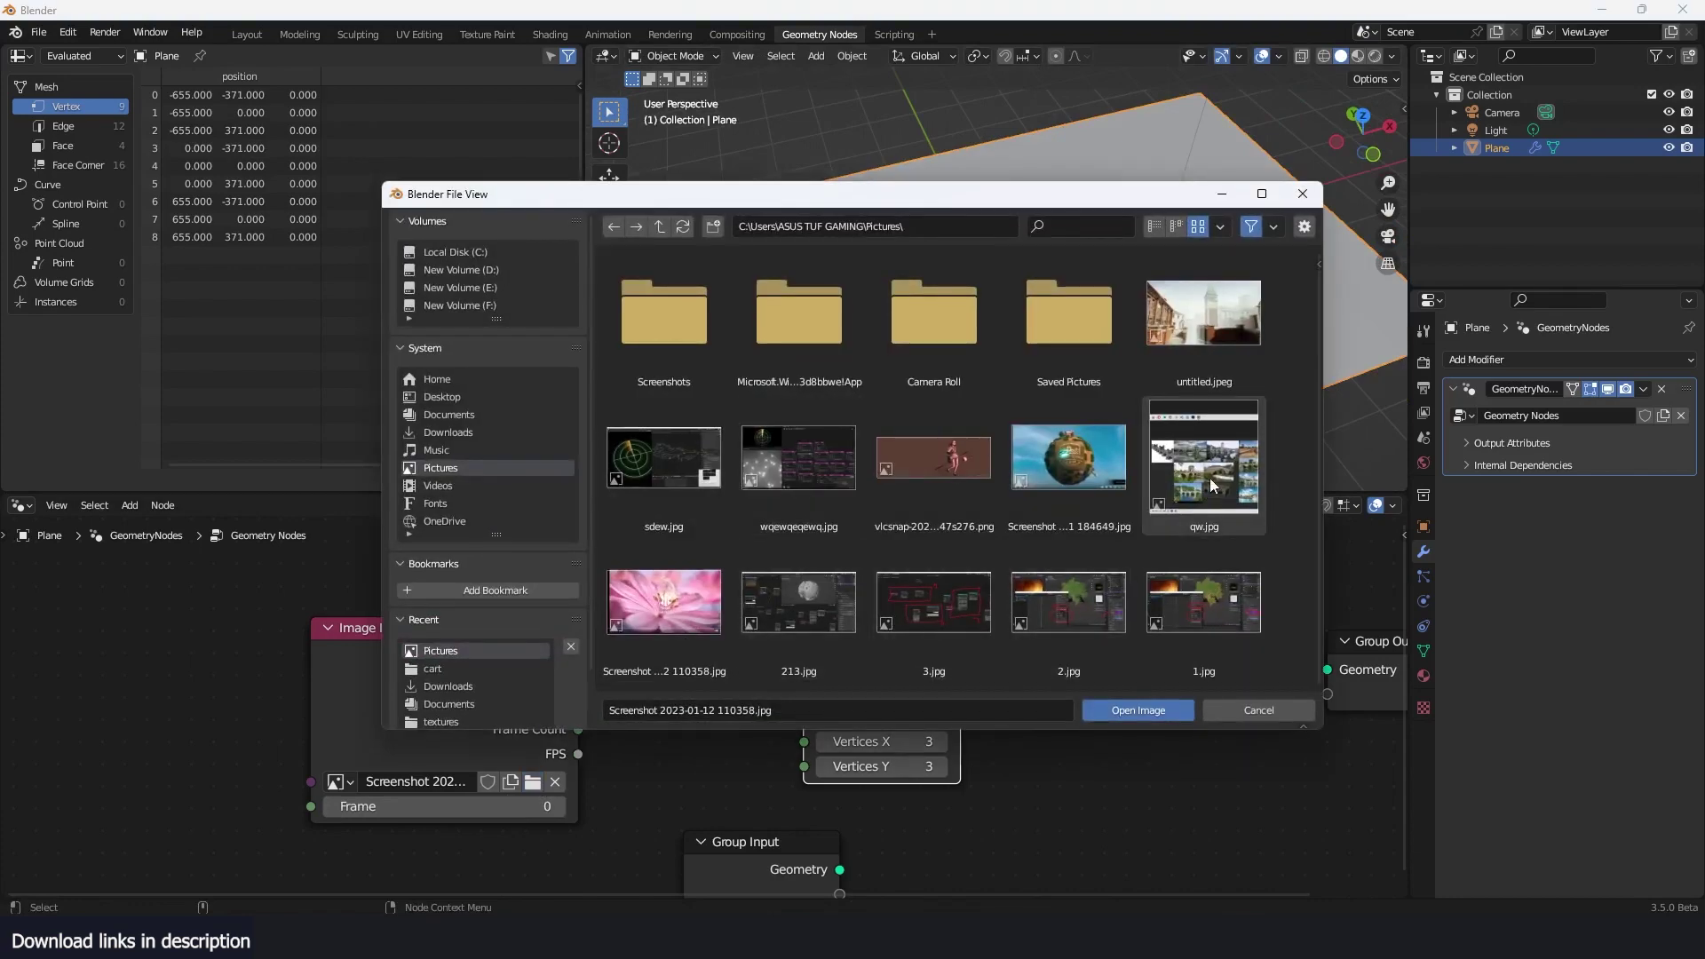
double_click(1209, 478)
scroll(1137, 366, down, 3)
middle_drag(1136, 365, 1181, 350)
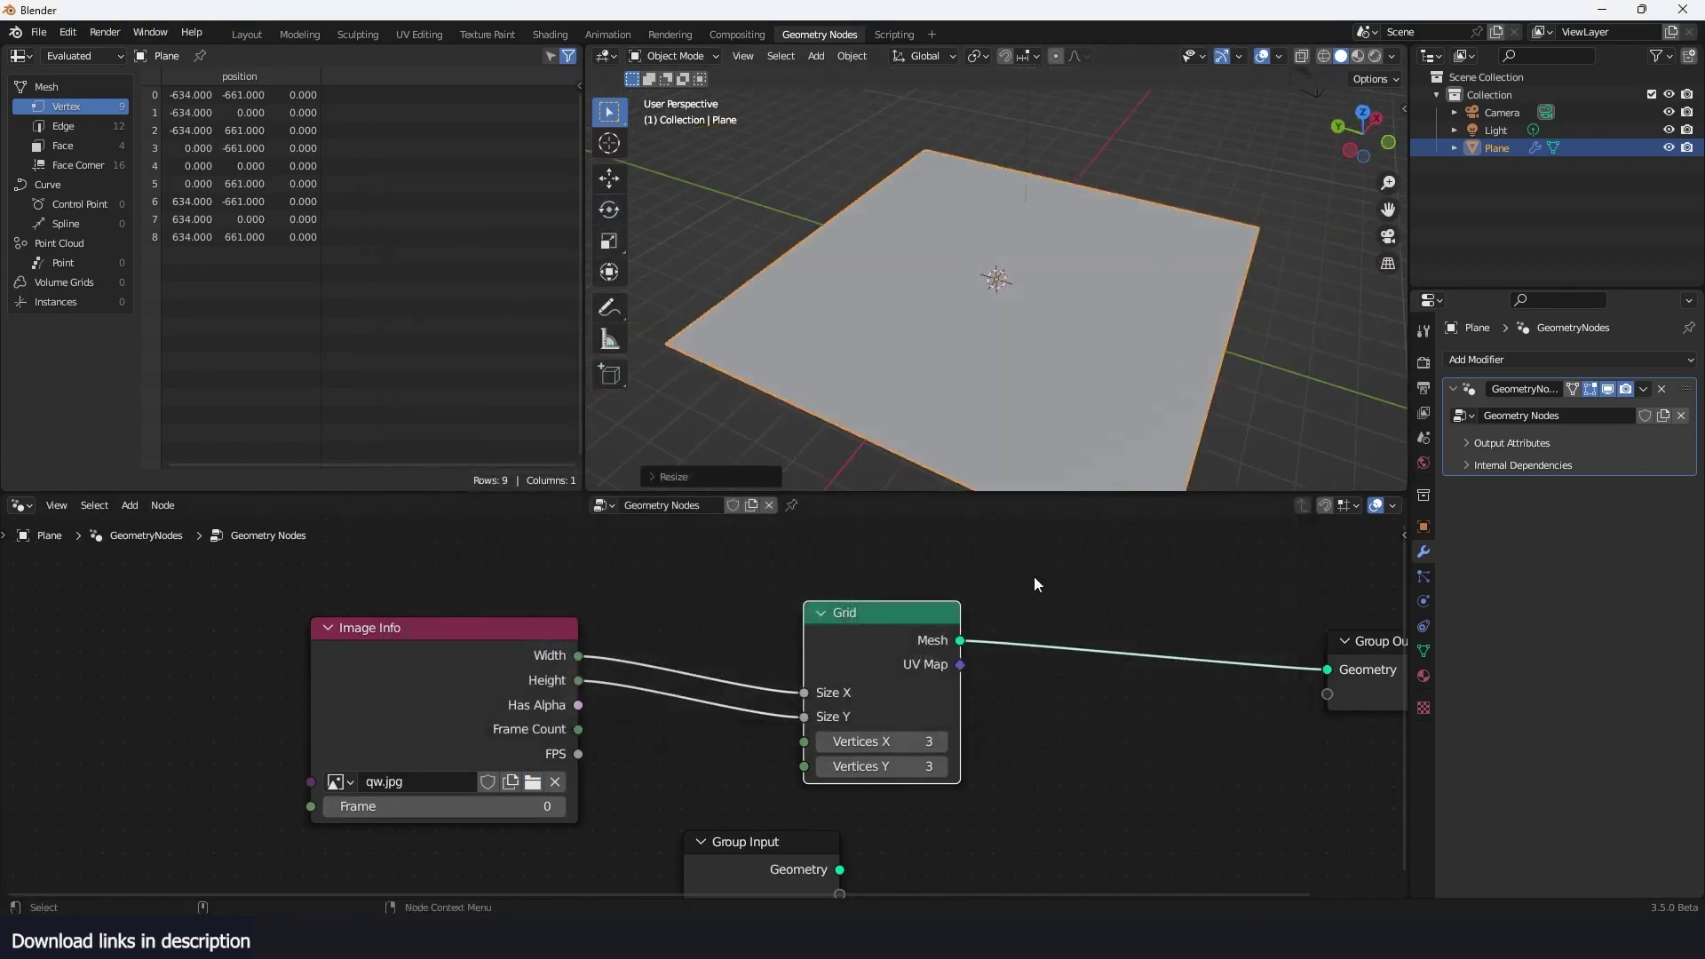
Move the Image Info node farther away from the Grid node
scroll(1033, 577, down, 5)
middle_drag(978, 594, 1036, 536)
scroll(755, 628, up, 1)
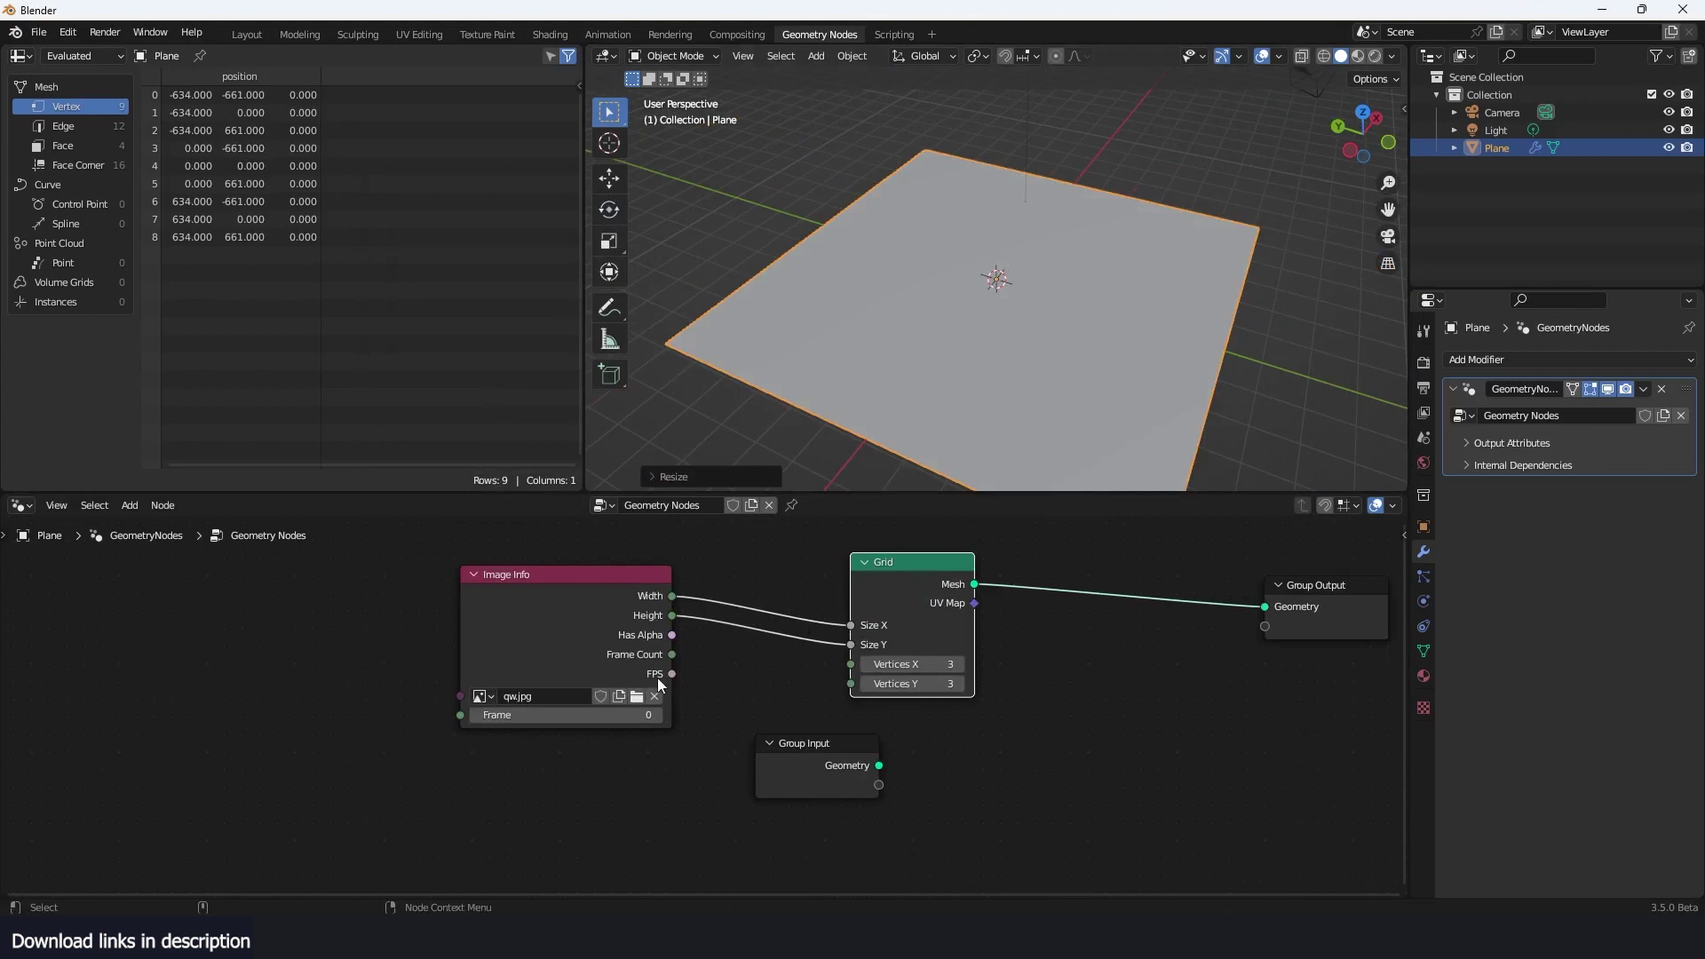
middle_drag(657, 679, 538, 707)
drag(456, 669, 330, 673)
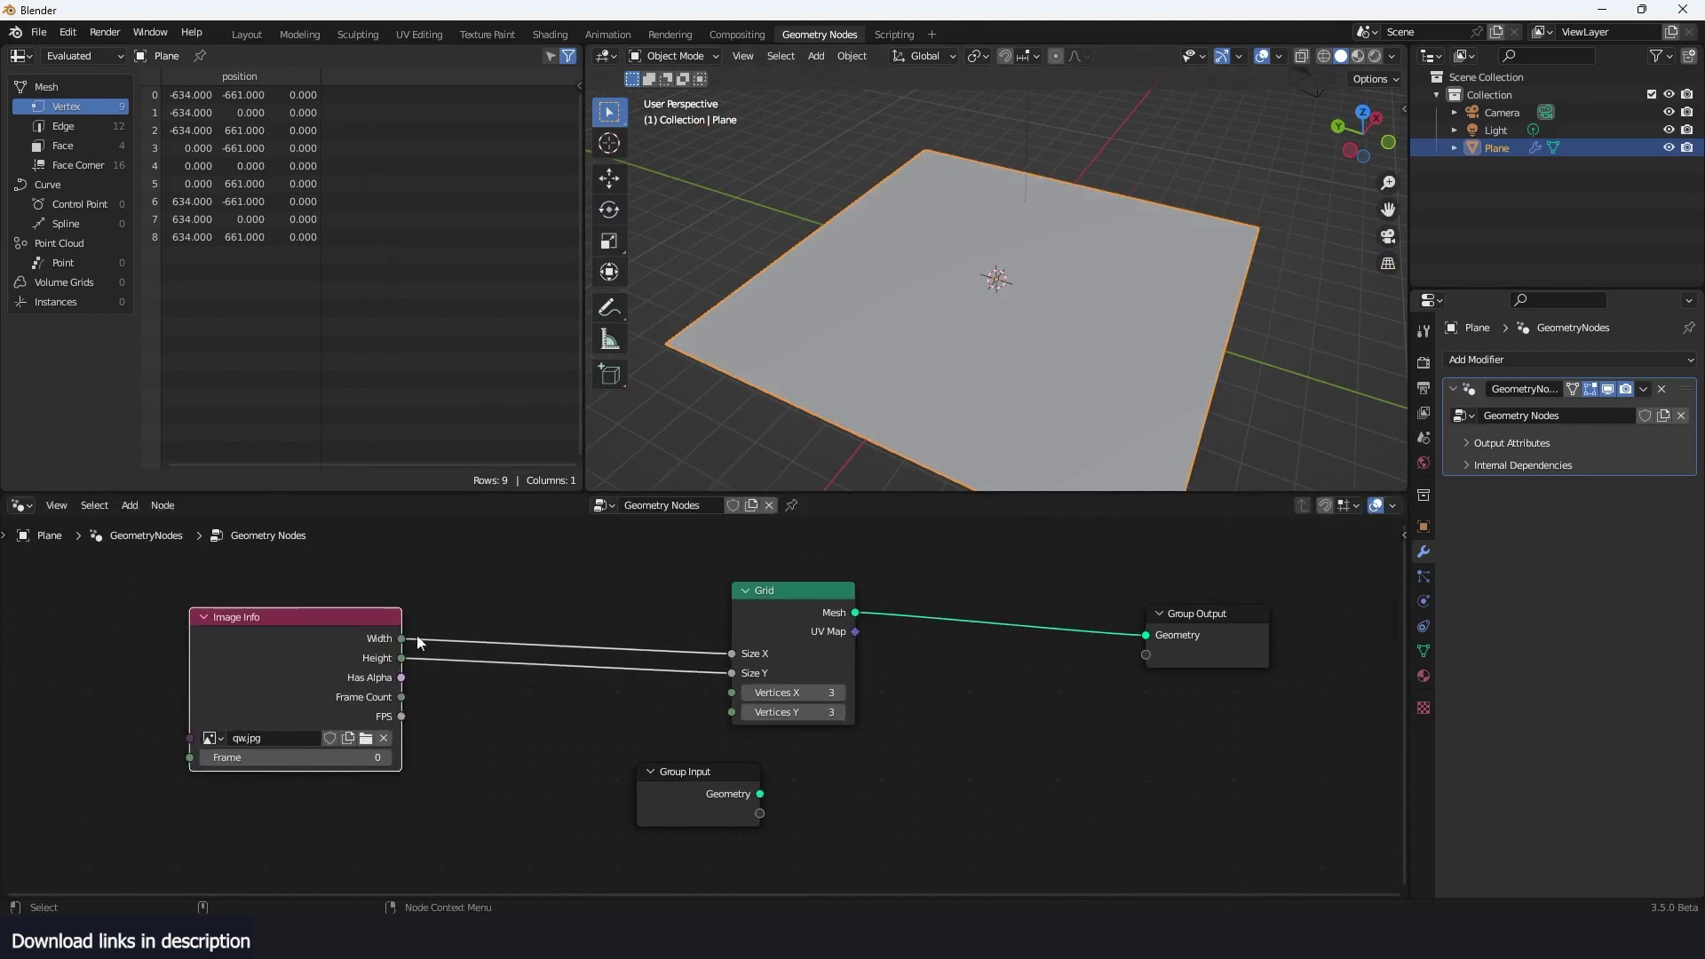
Search for "image" and add an Image Texture node below the Grid-to-Group Output link
scroll(762, 731, down, 3)
key(shift+a)
click(864, 575)
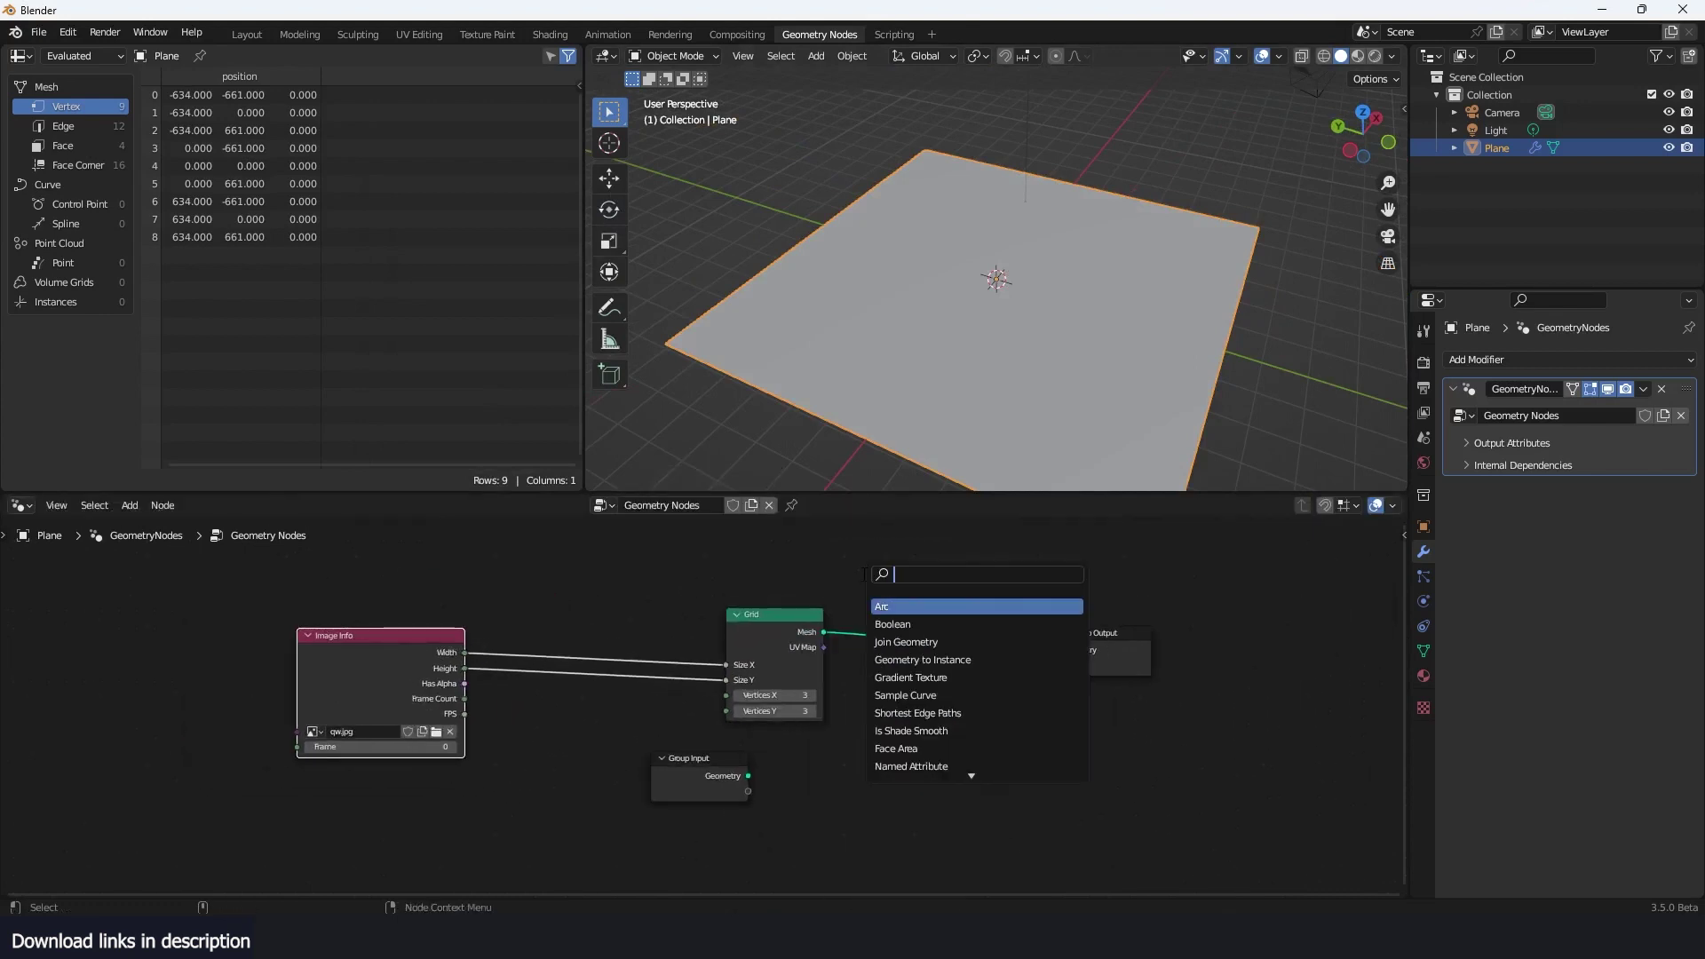
text(image)
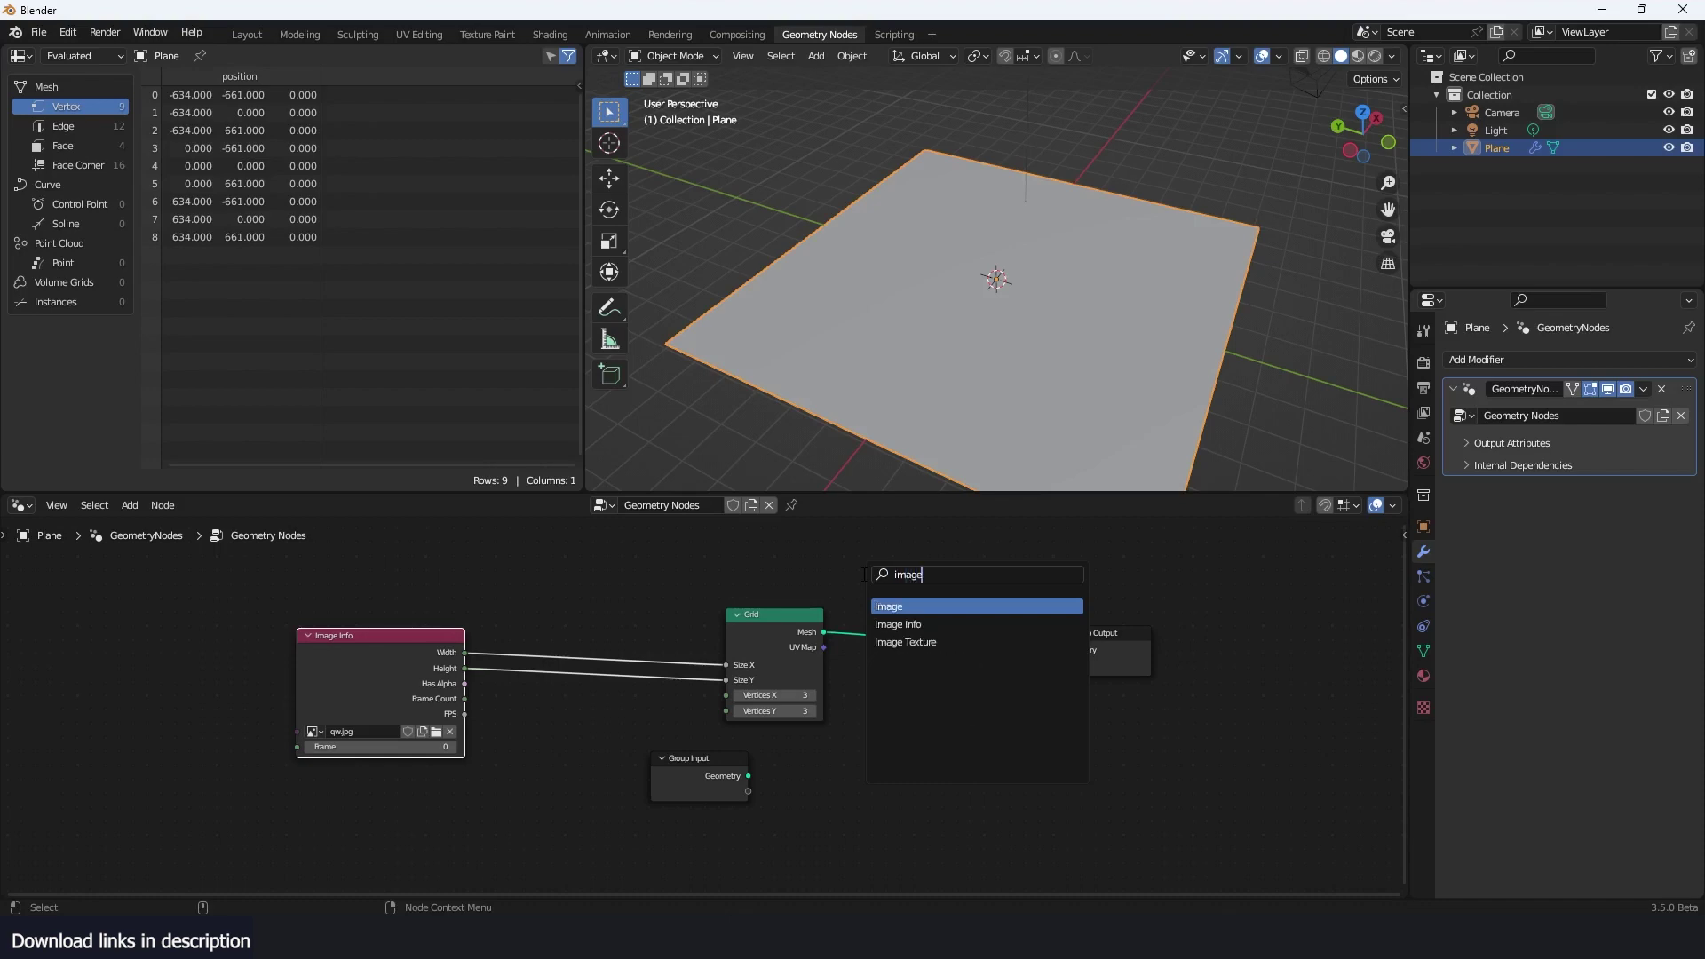
click(914, 642)
click(984, 793)
middle_drag(985, 793, 973, 756)
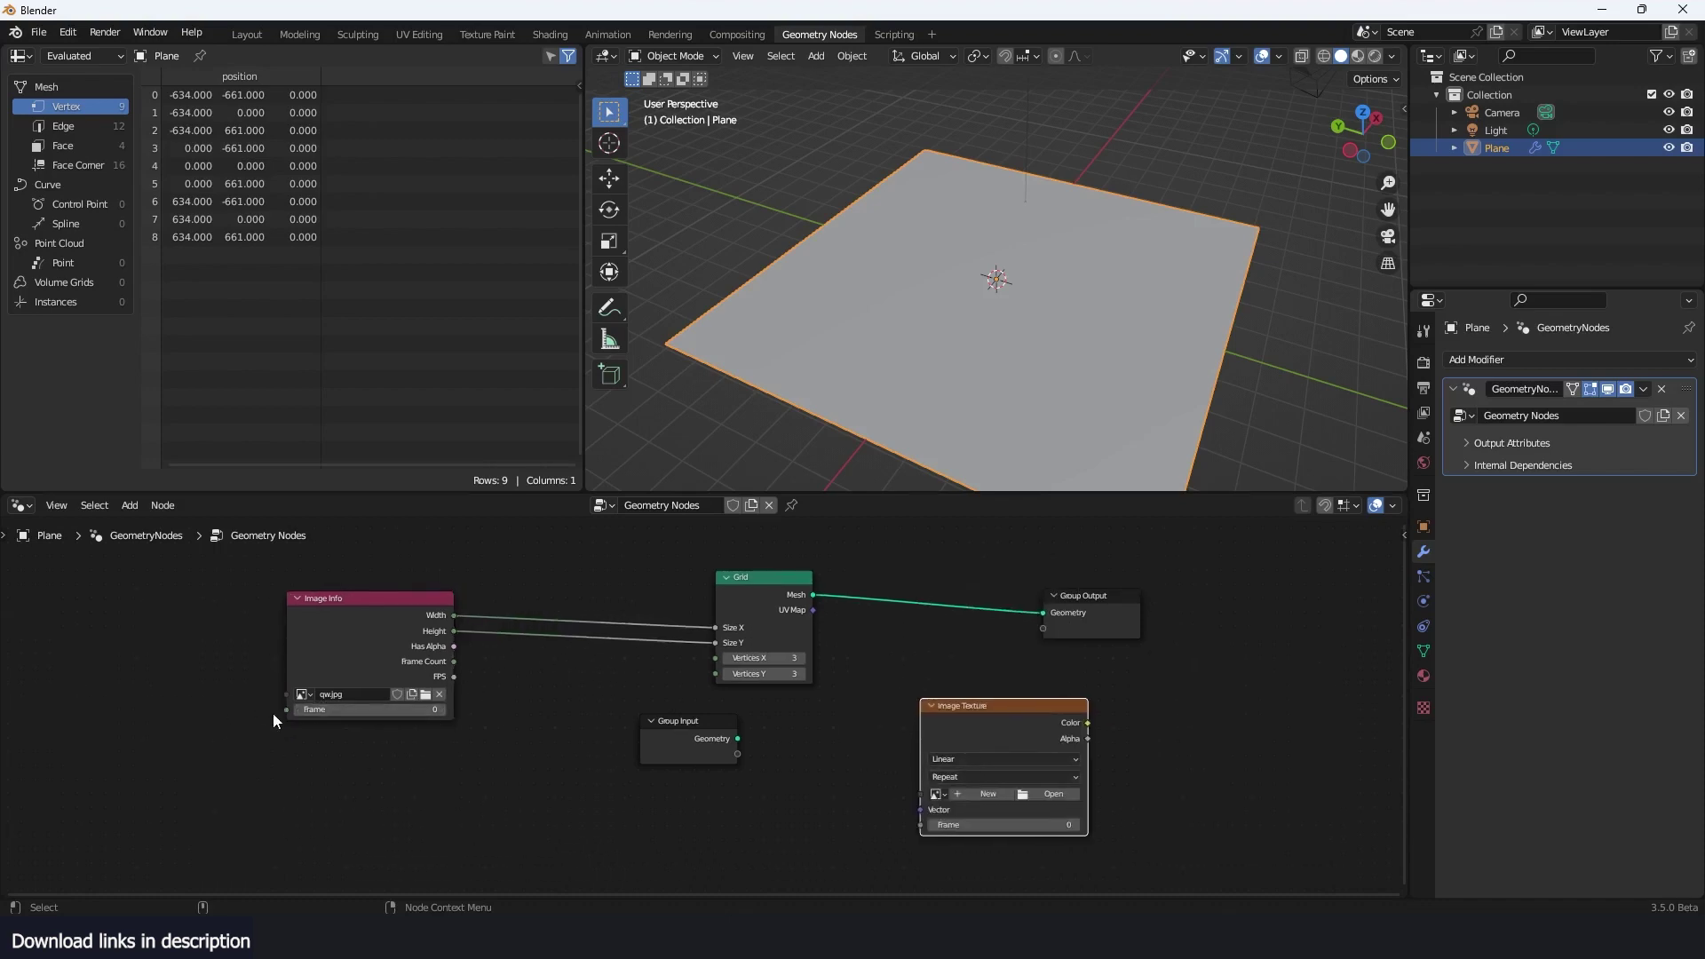
Search for "image" and add an Image input node on the free side of the Image Info node
middle_drag(274, 713, 523, 678)
key(shift+a)
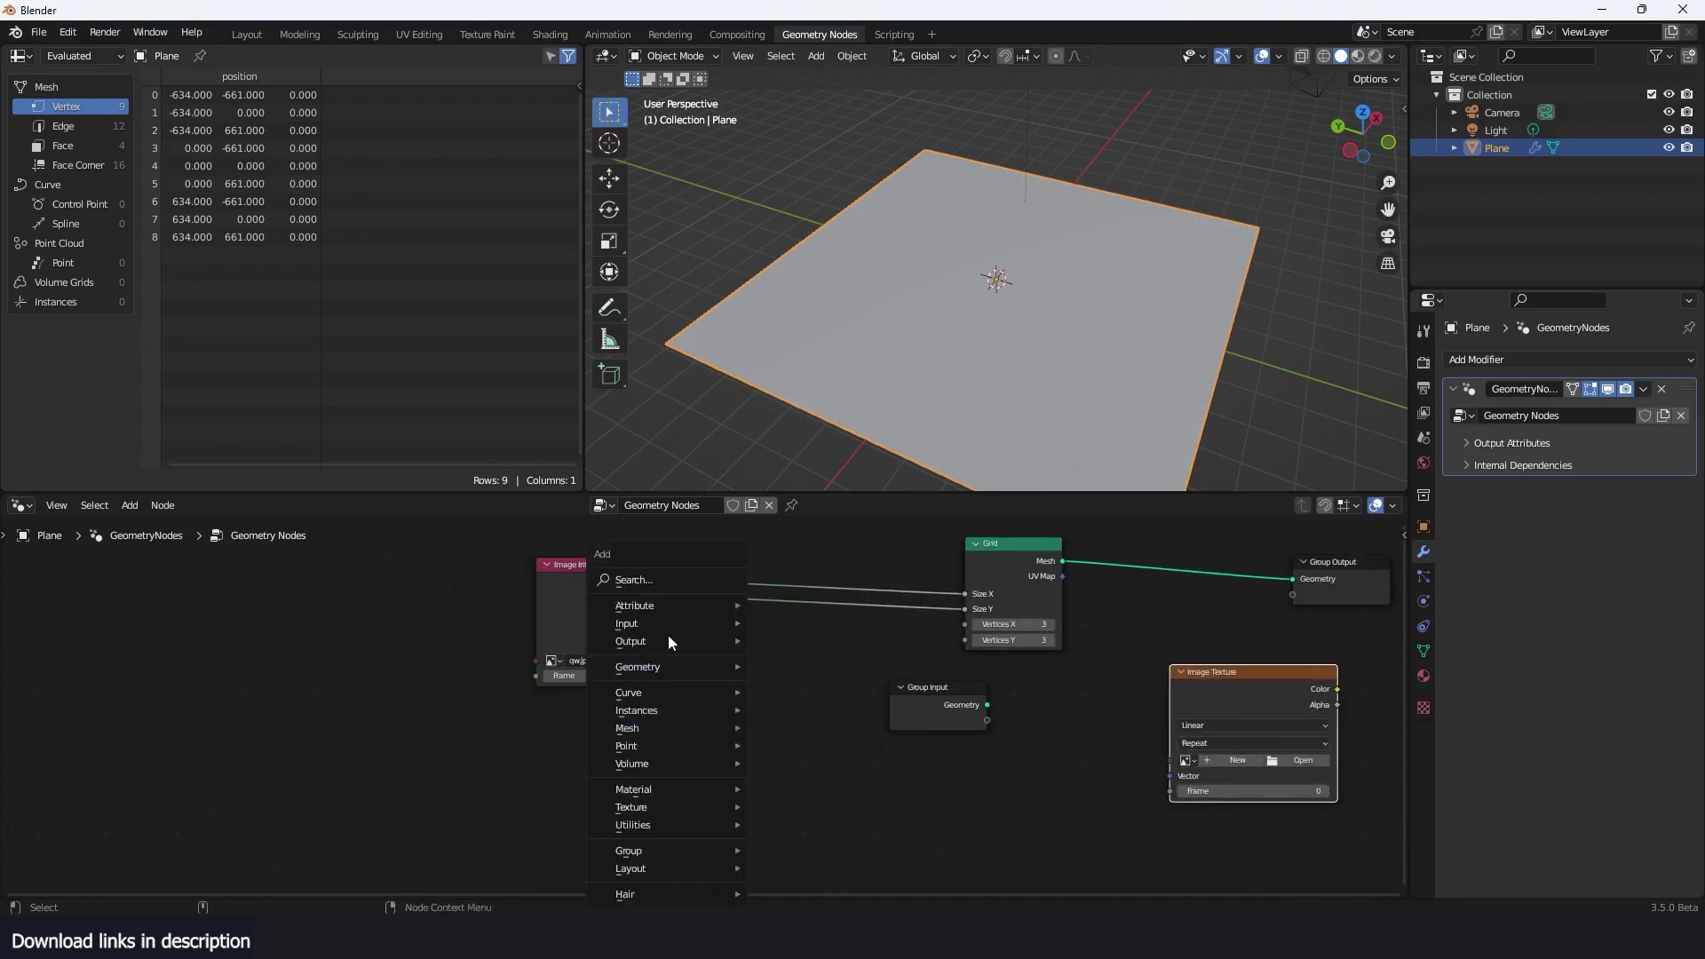
click(685, 572)
text(imga)
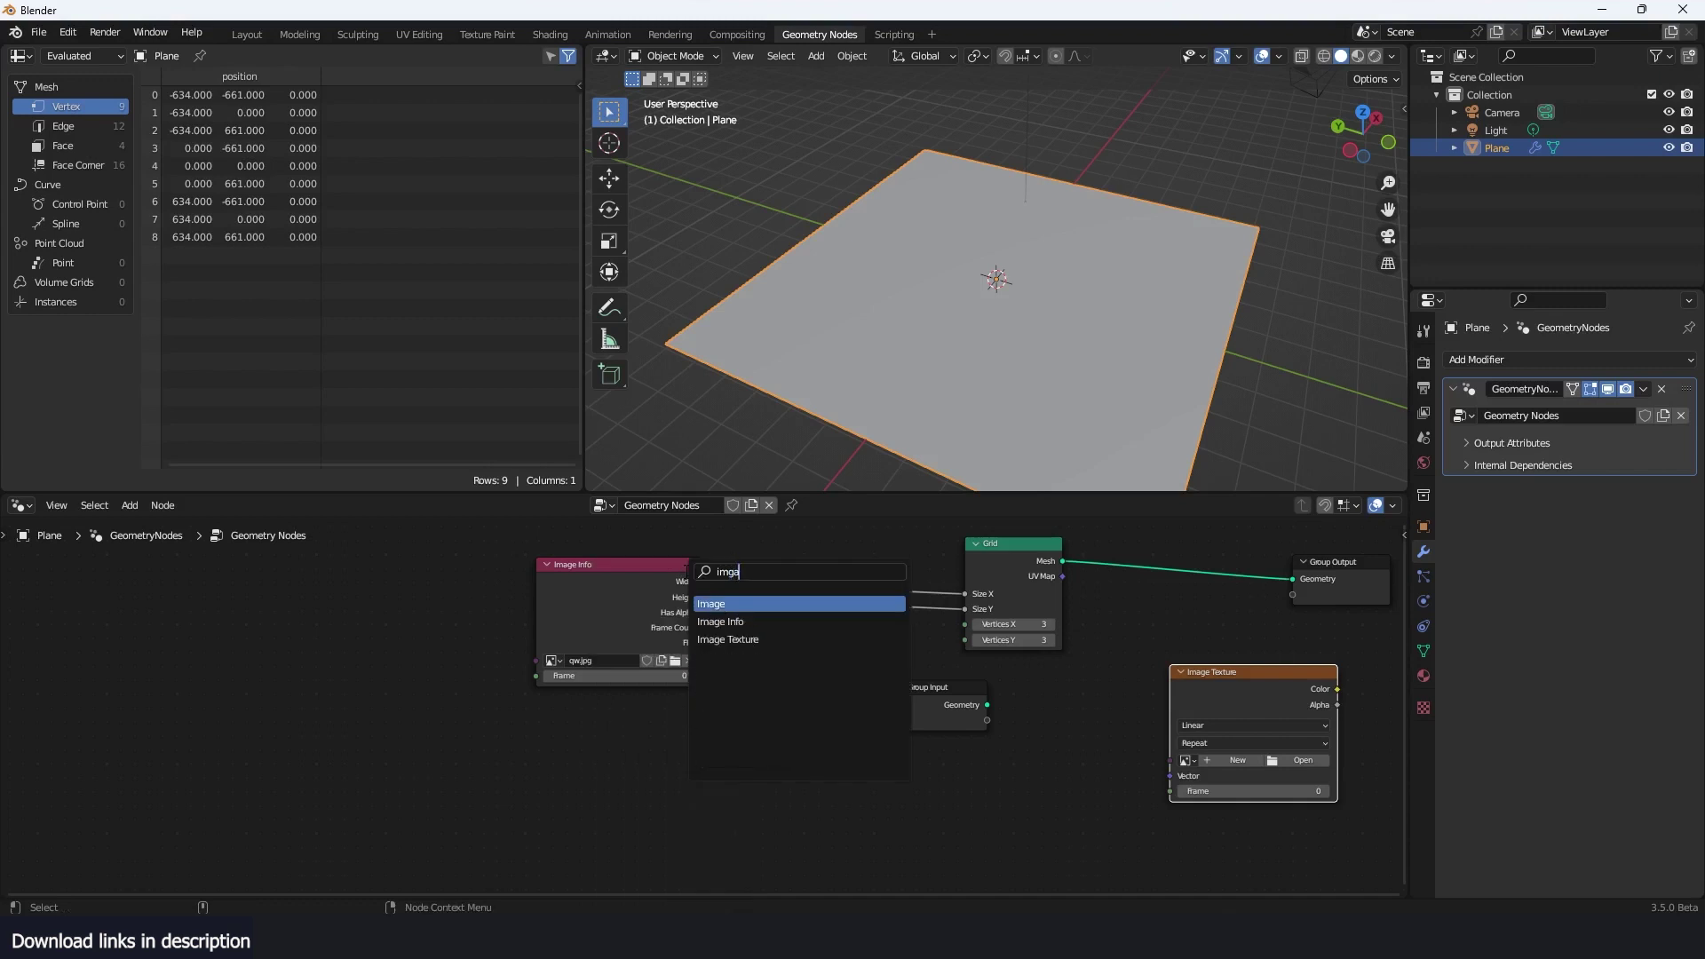
click(752, 603)
click(271, 643)
Assign qw.jpg to the Image node and connect its output to the Image Info node's Image input
scroll(232, 691, up, 3)
click(178, 683)
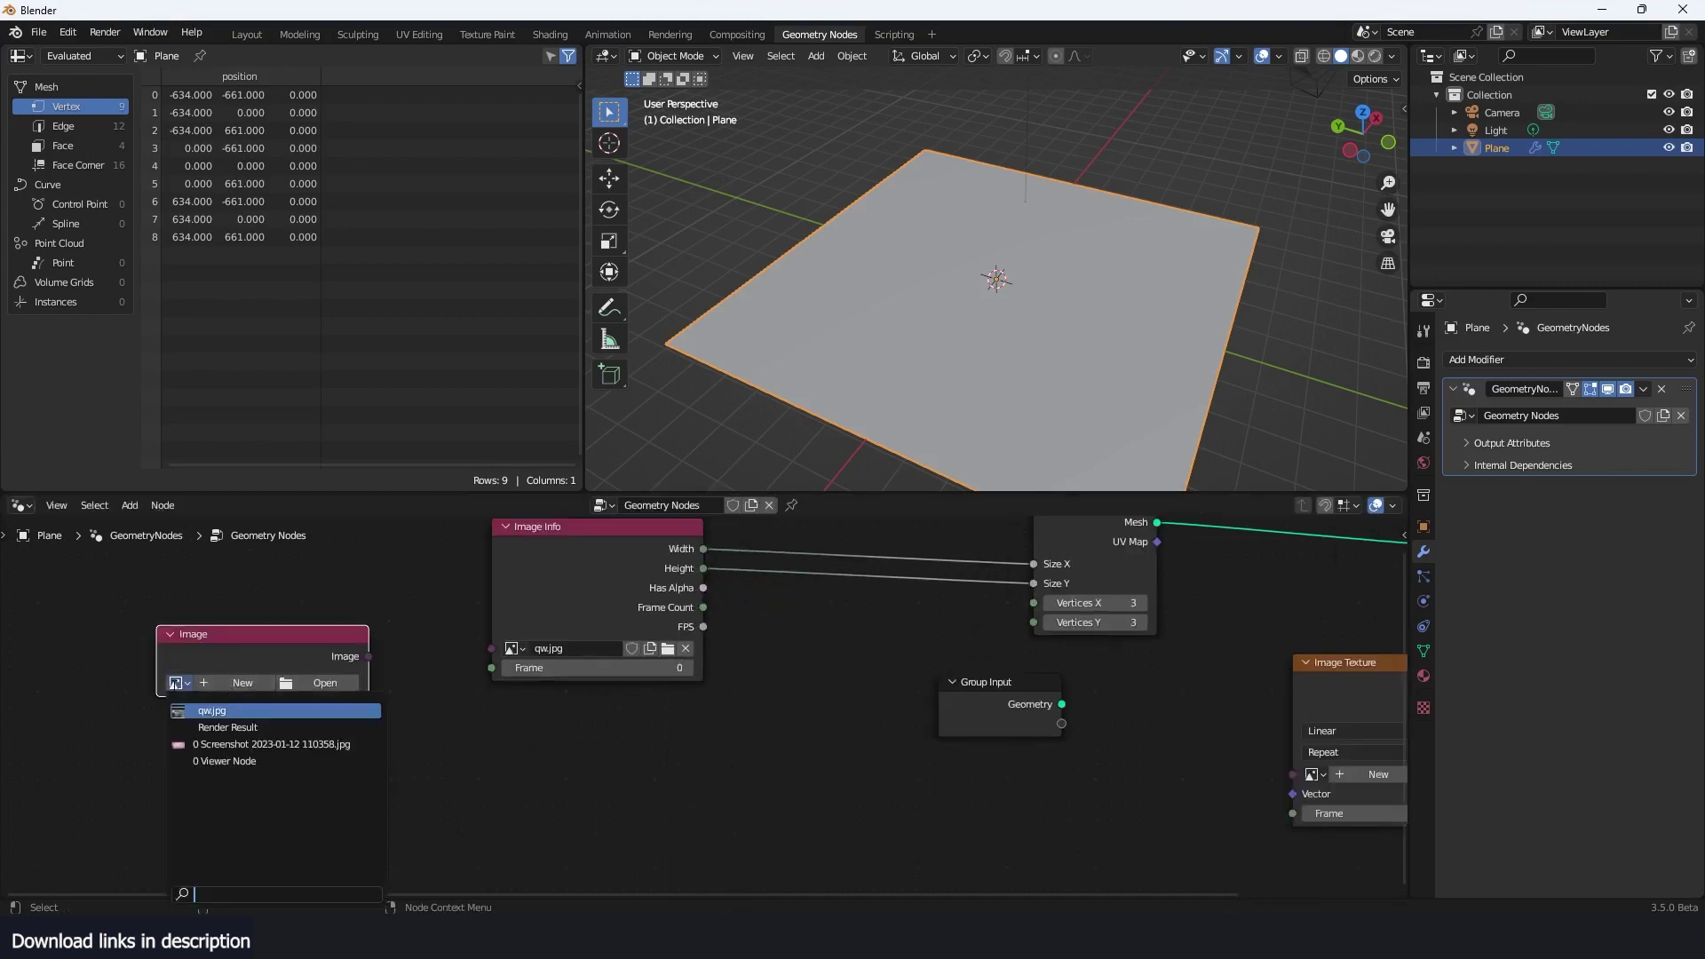
click(236, 711)
drag(366, 657, 491, 648)
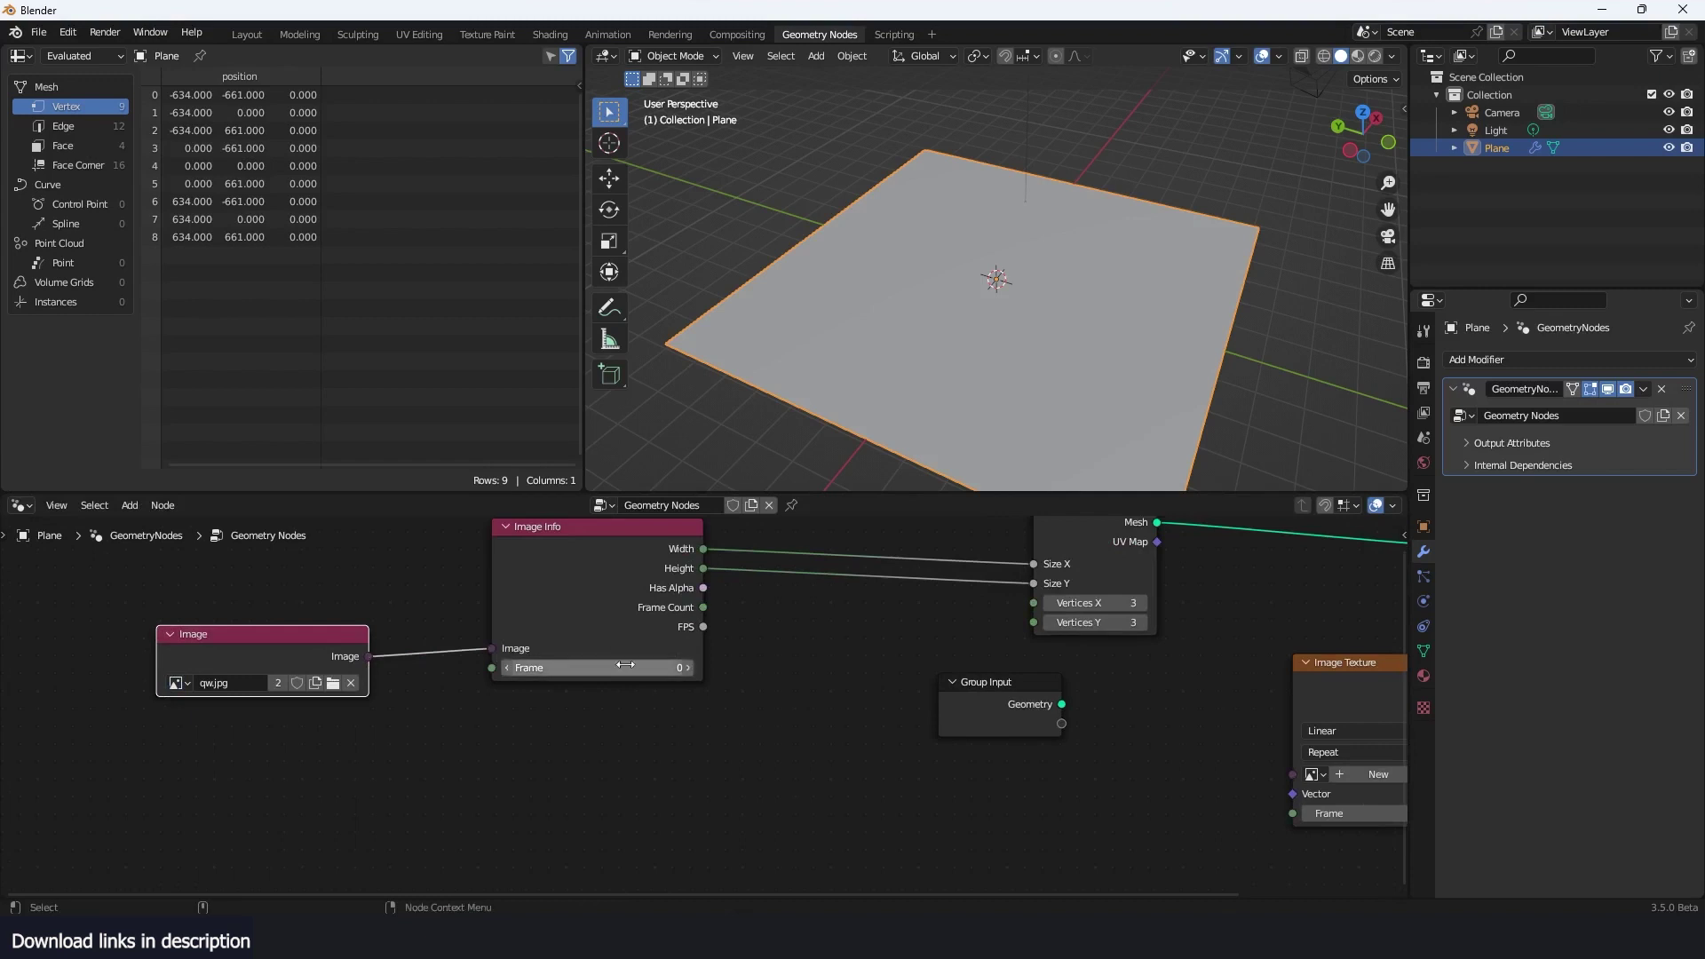
Connect the Image node to the Image Texture's Image input, reposition the Image Texture, and preview its Color on the grid through a Viewer
middle_drag(384, 652, 345, 641)
drag(334, 647, 1255, 764)
drag(1335, 675, 1163, 740)
ctrl+shift+click(1163, 740)
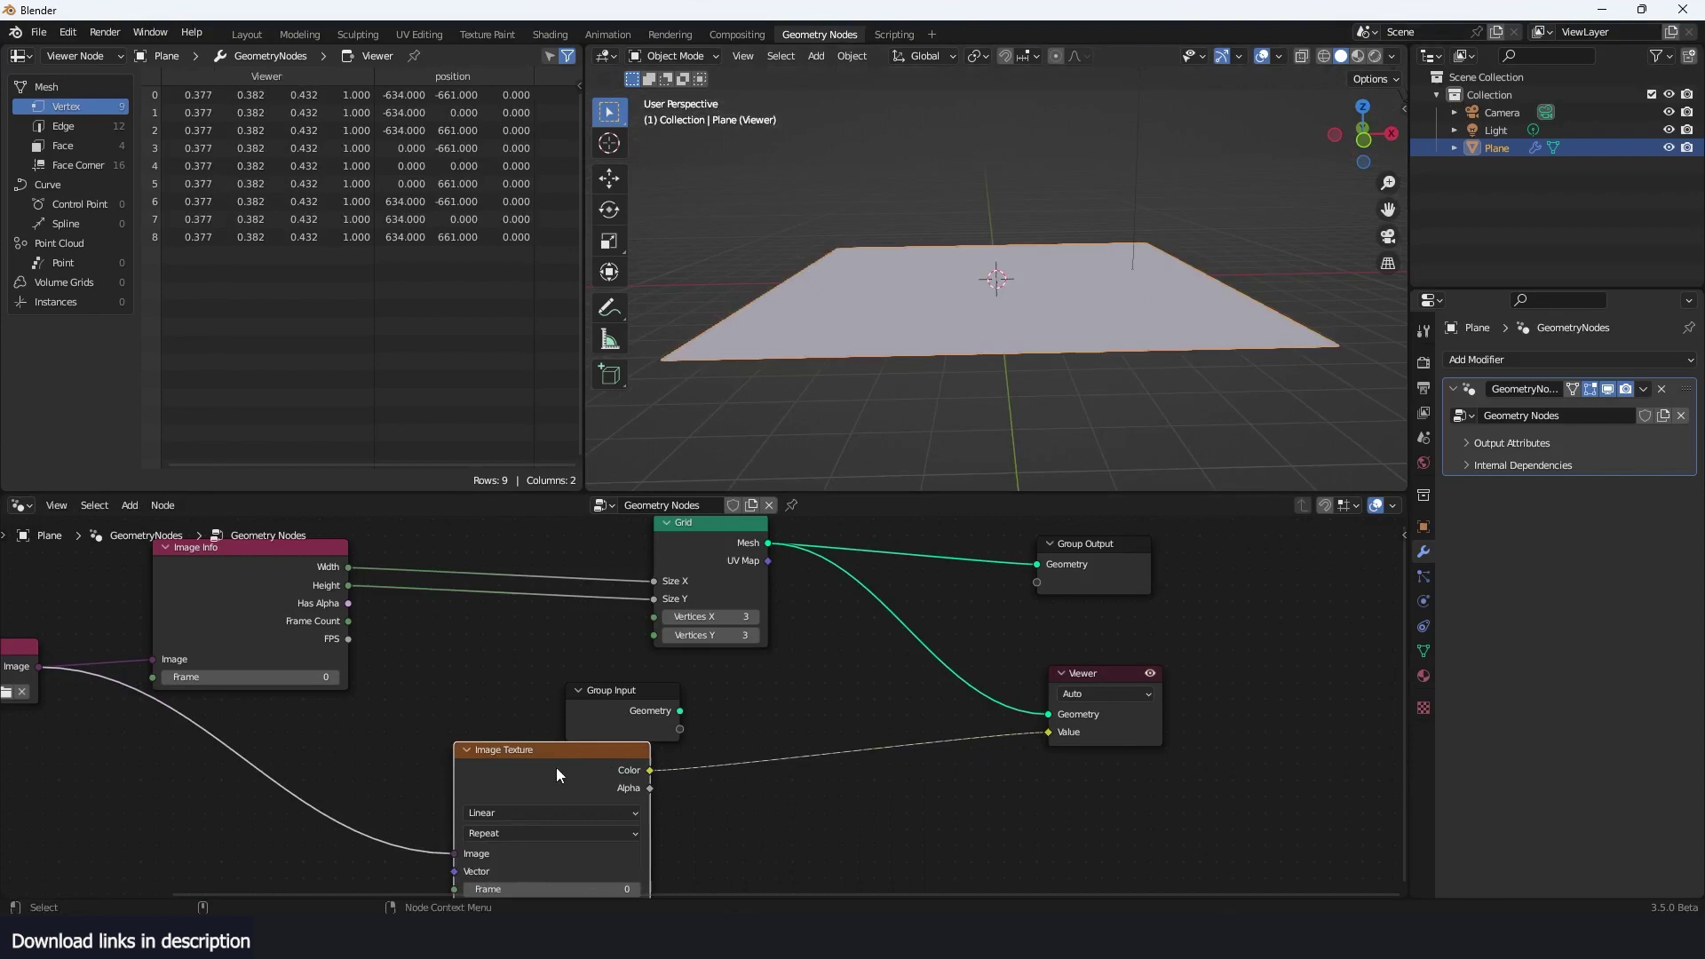
Move the Group Input node aside and set the Grid's Vertices X and Y to 50
middle_drag(557, 768, 755, 714)
drag(861, 659, 1046, 655)
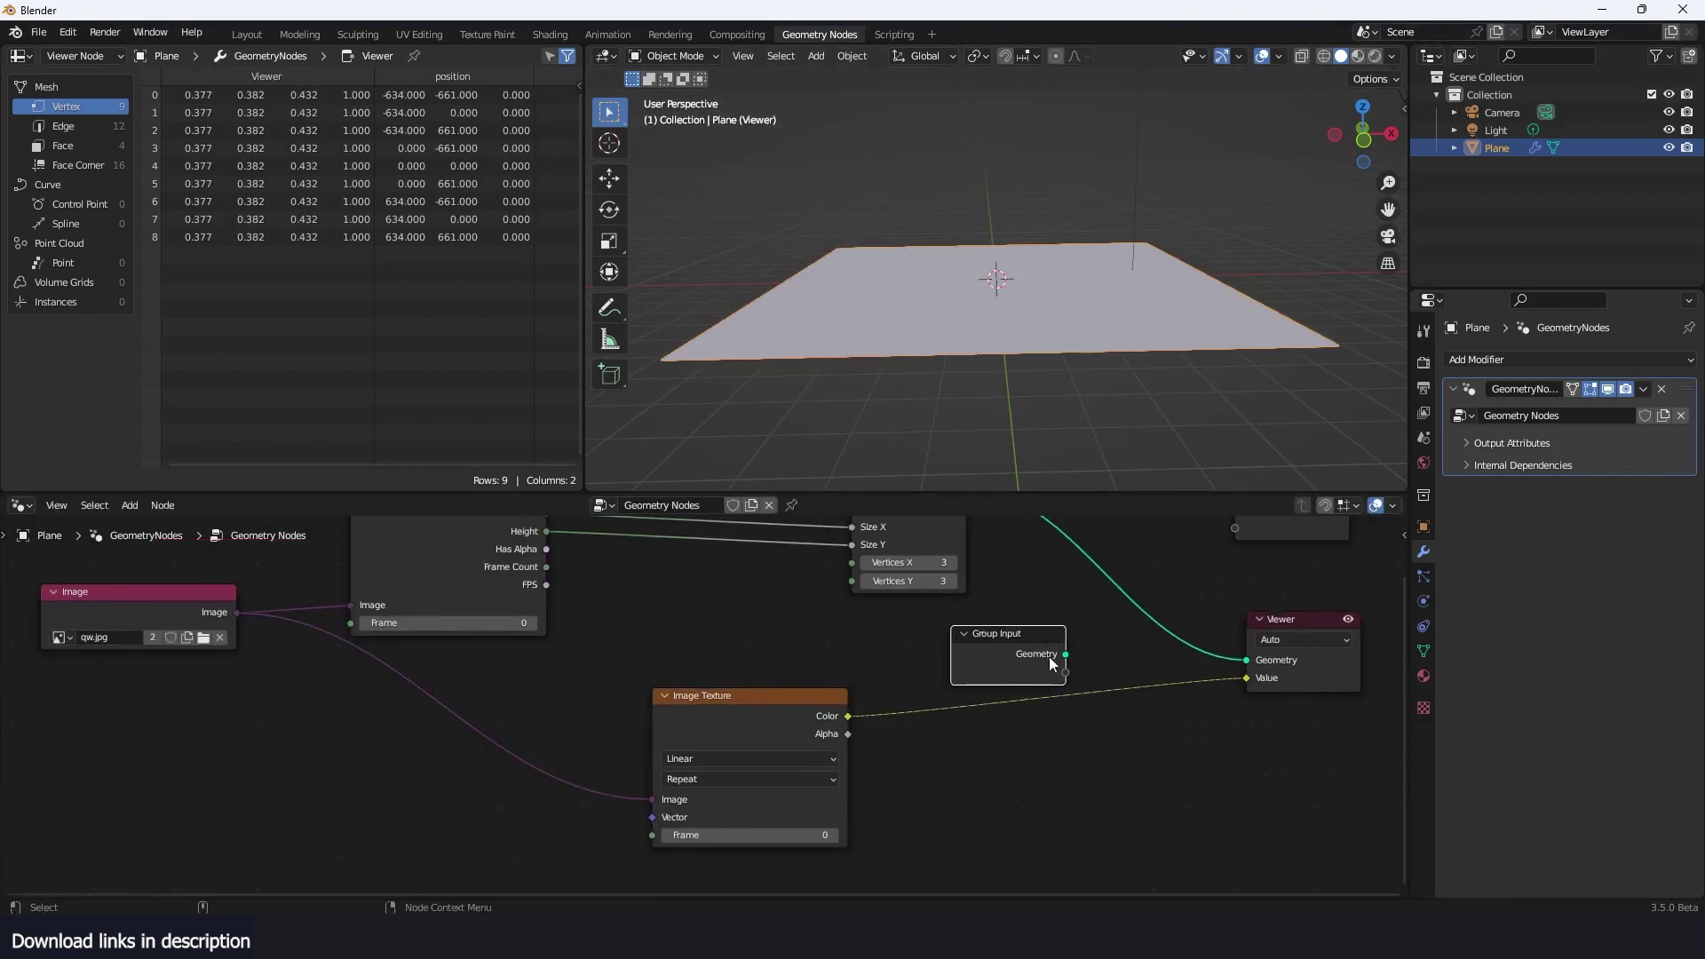
middle_drag(884, 664, 819, 782)
drag(850, 702, 843, 683)
text(50)
key(Return)
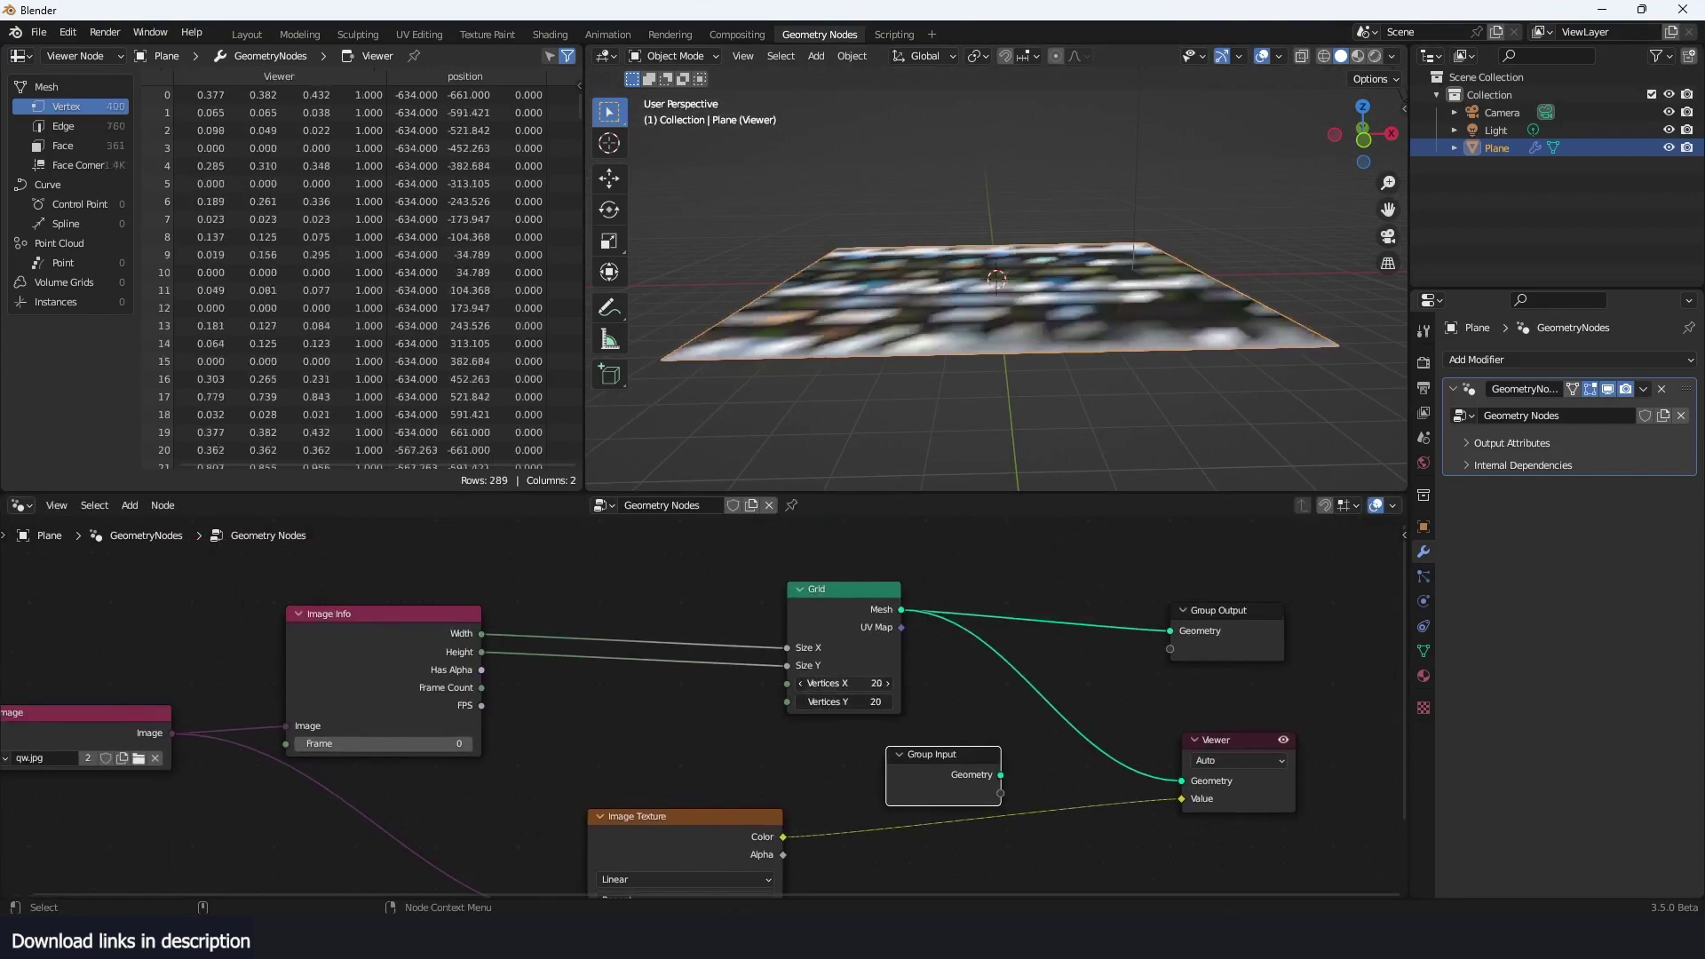
Raise the Grid's Vertices X and Y to 157
middle_drag(1122, 302, 1146, 387)
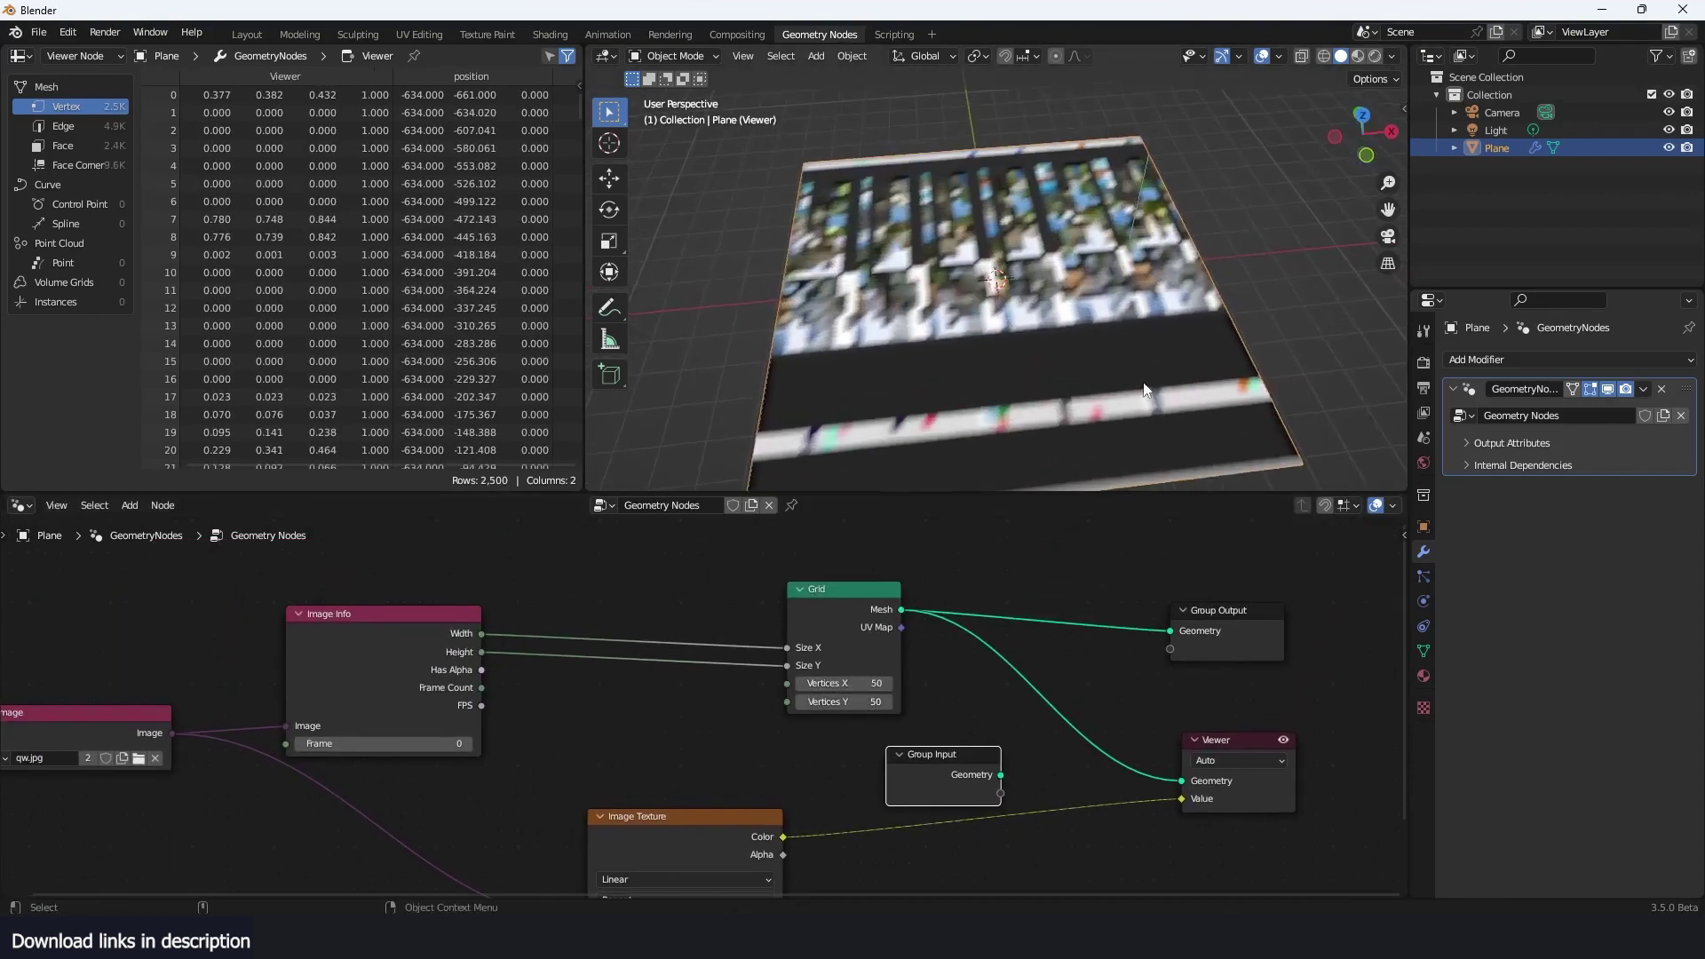
scroll(1145, 387, up, 3)
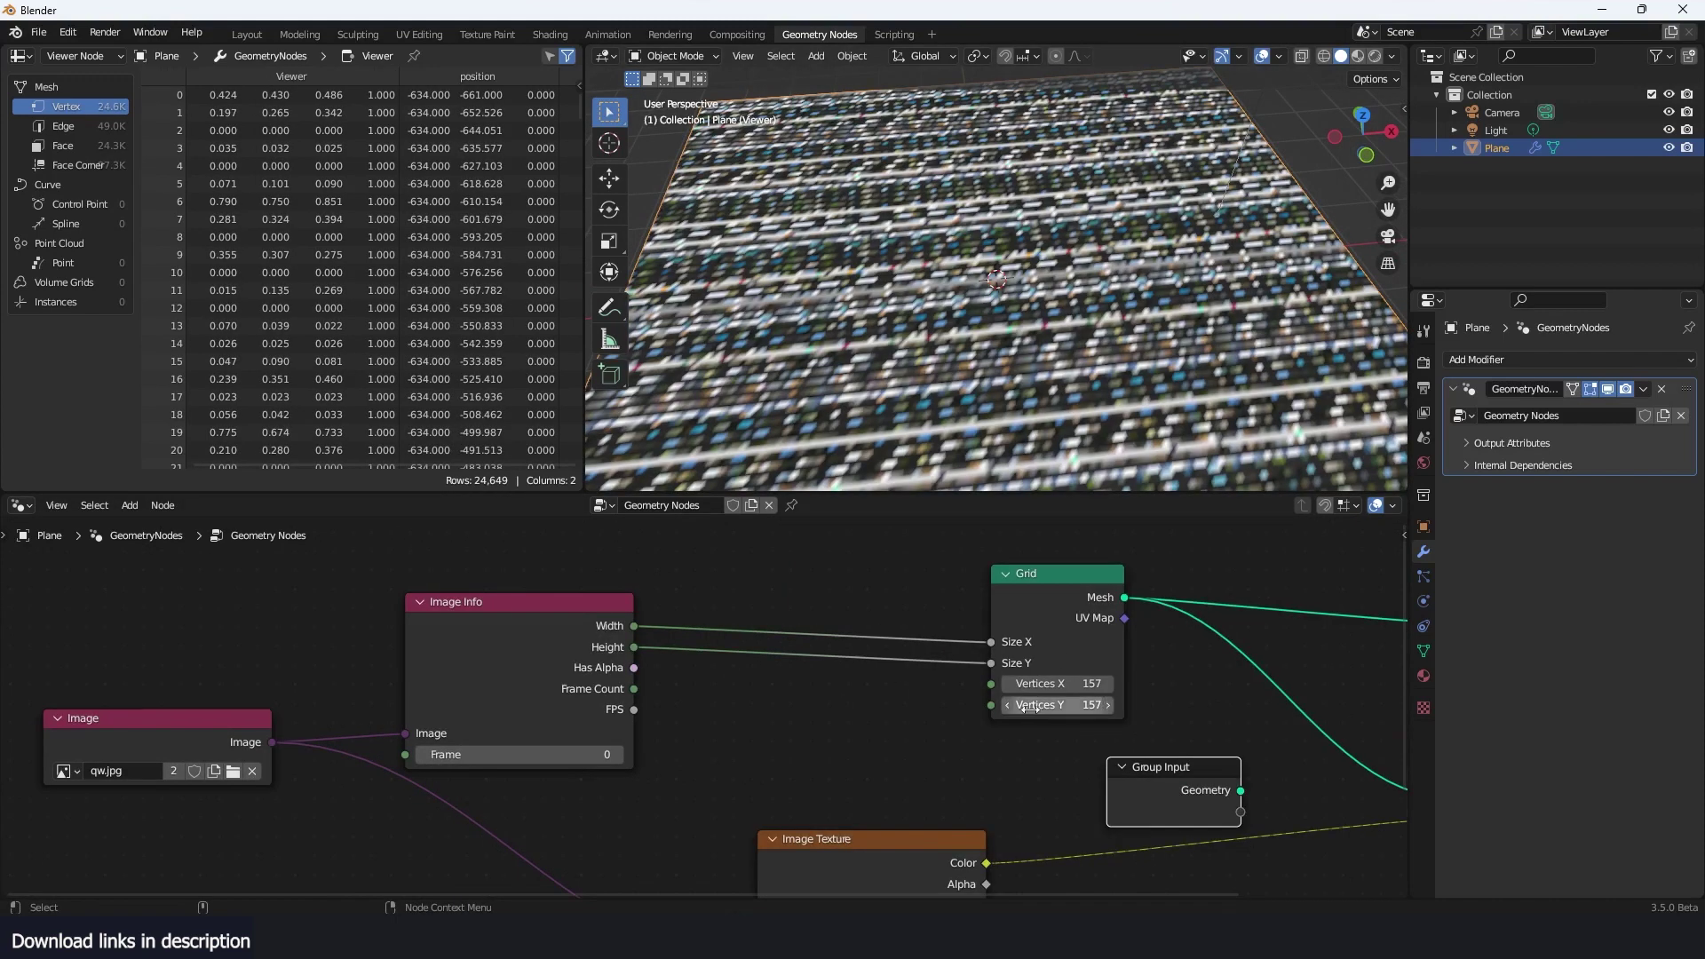
scroll(1028, 708, down, 2)
Rearrange the Grid and Image Texture nodes and connect the Grid's UV Map to the Image Texture's Vector input
drag(955, 630, 751, 630)
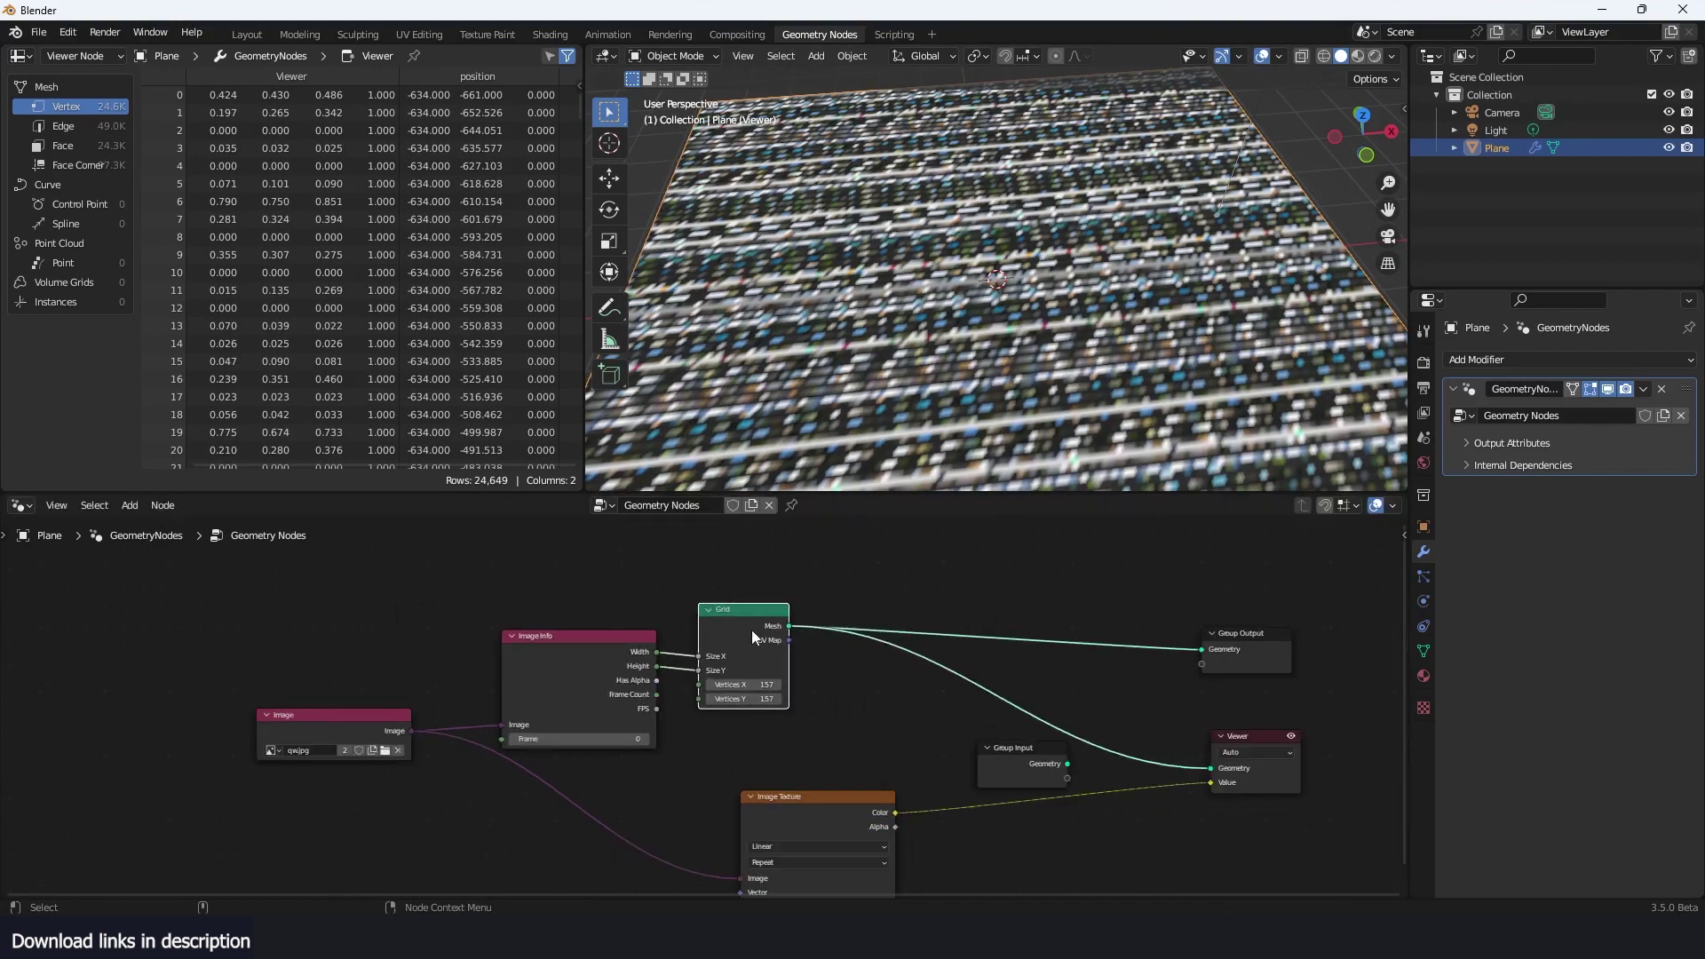
drag(828, 855, 966, 784)
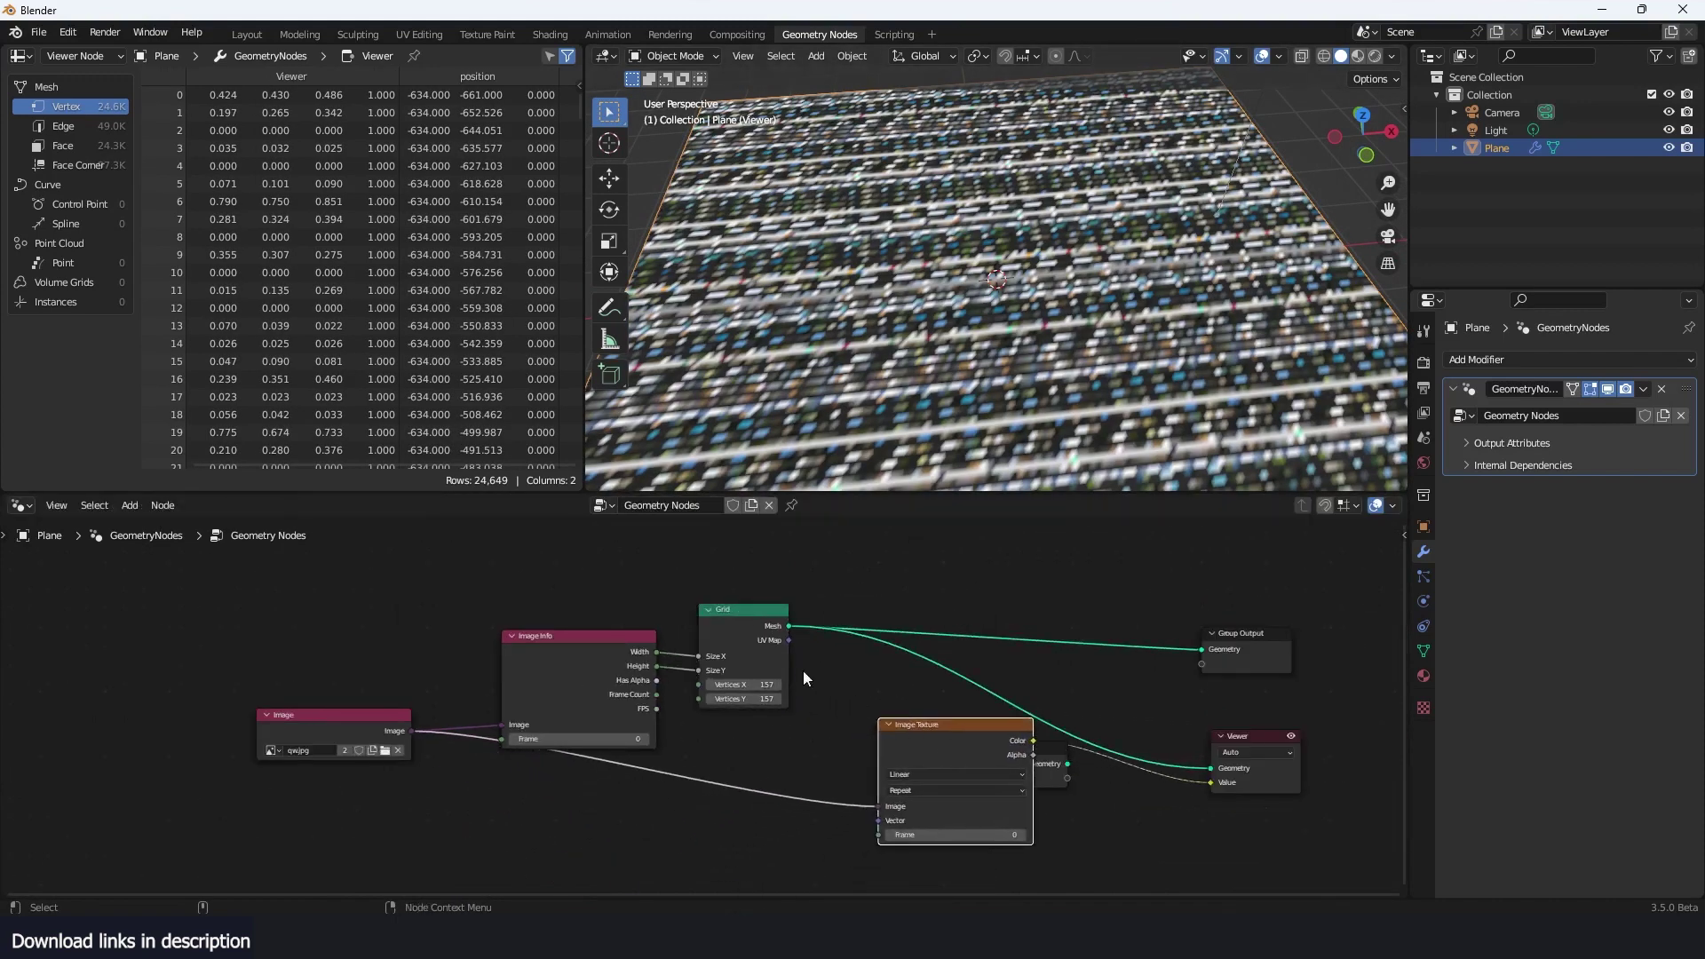
drag(788, 640, 892, 819)
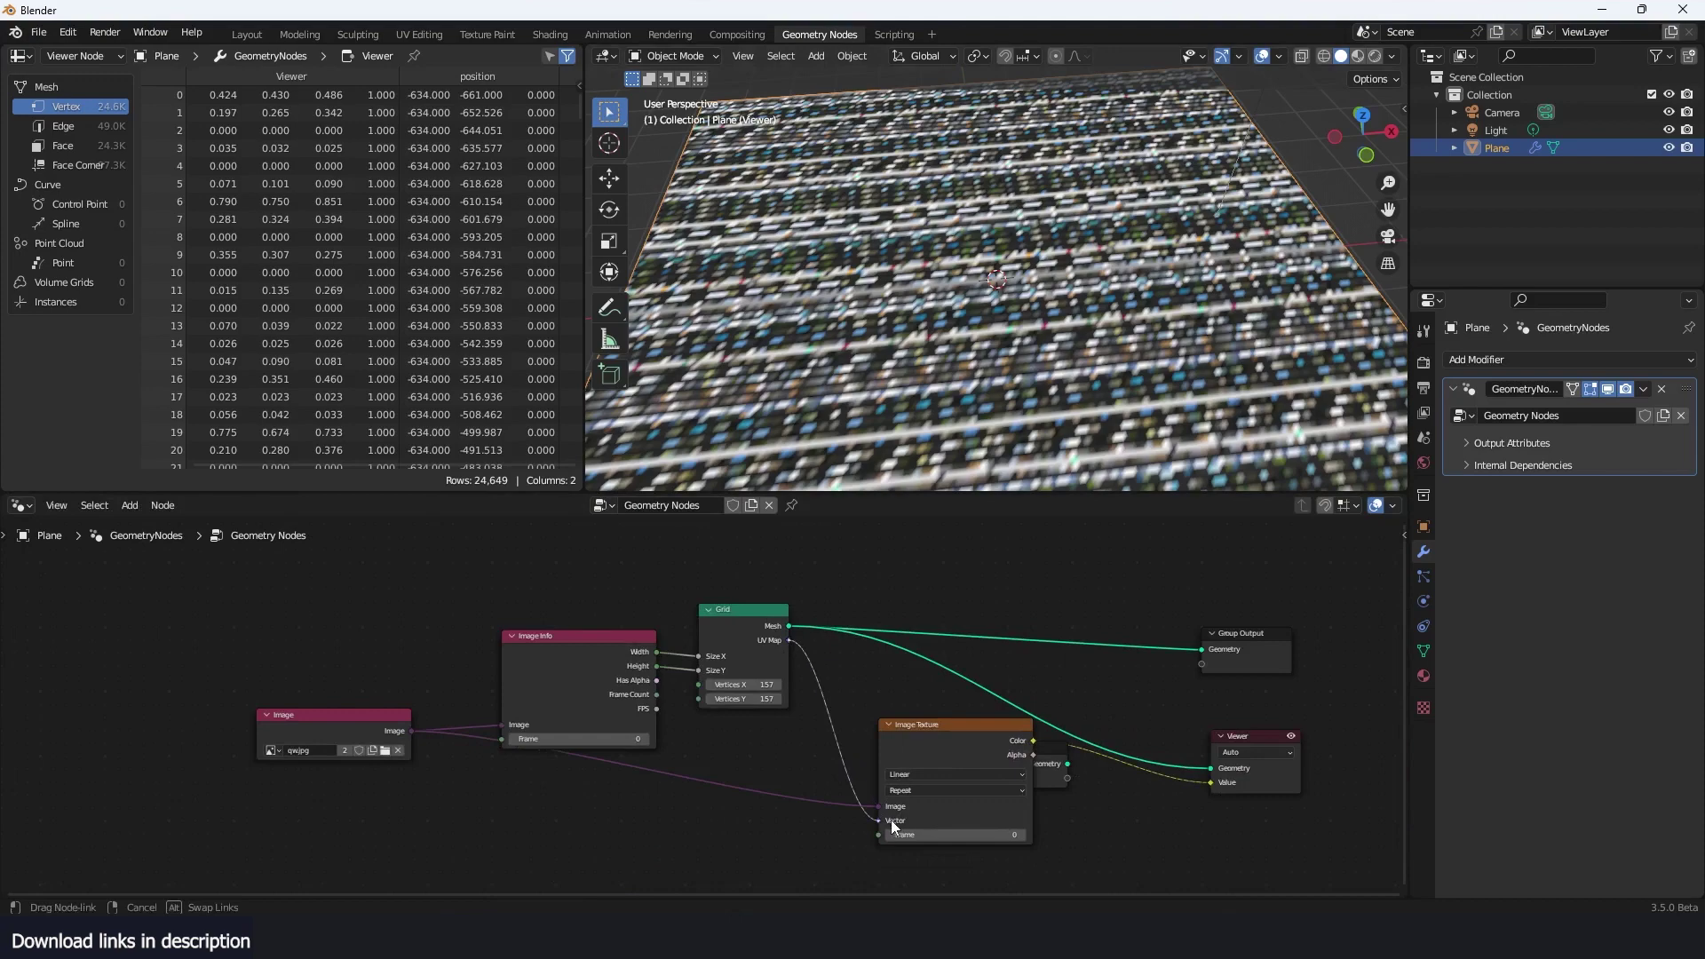
middle_drag(1054, 402, 968, 417)
scroll(702, 715, up, 1)
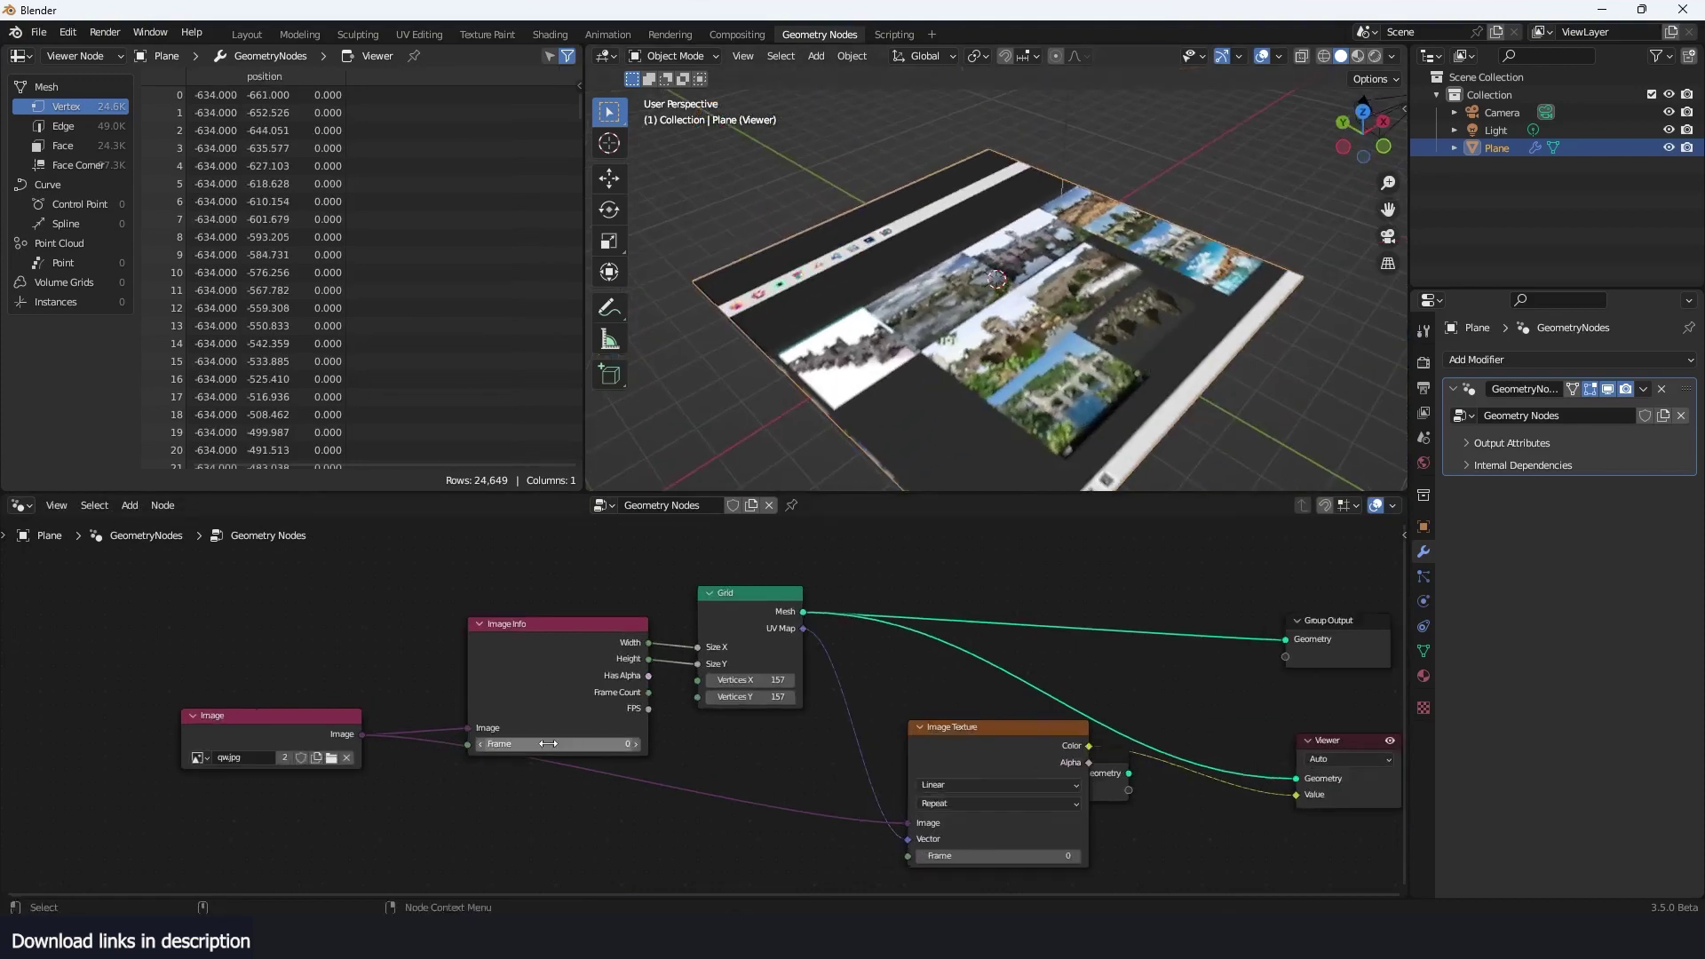
Load Screenshot 2023-01-12 110358.jpg into the Image node and raise the Grid's Vertices X and Y to 247
click(333, 759)
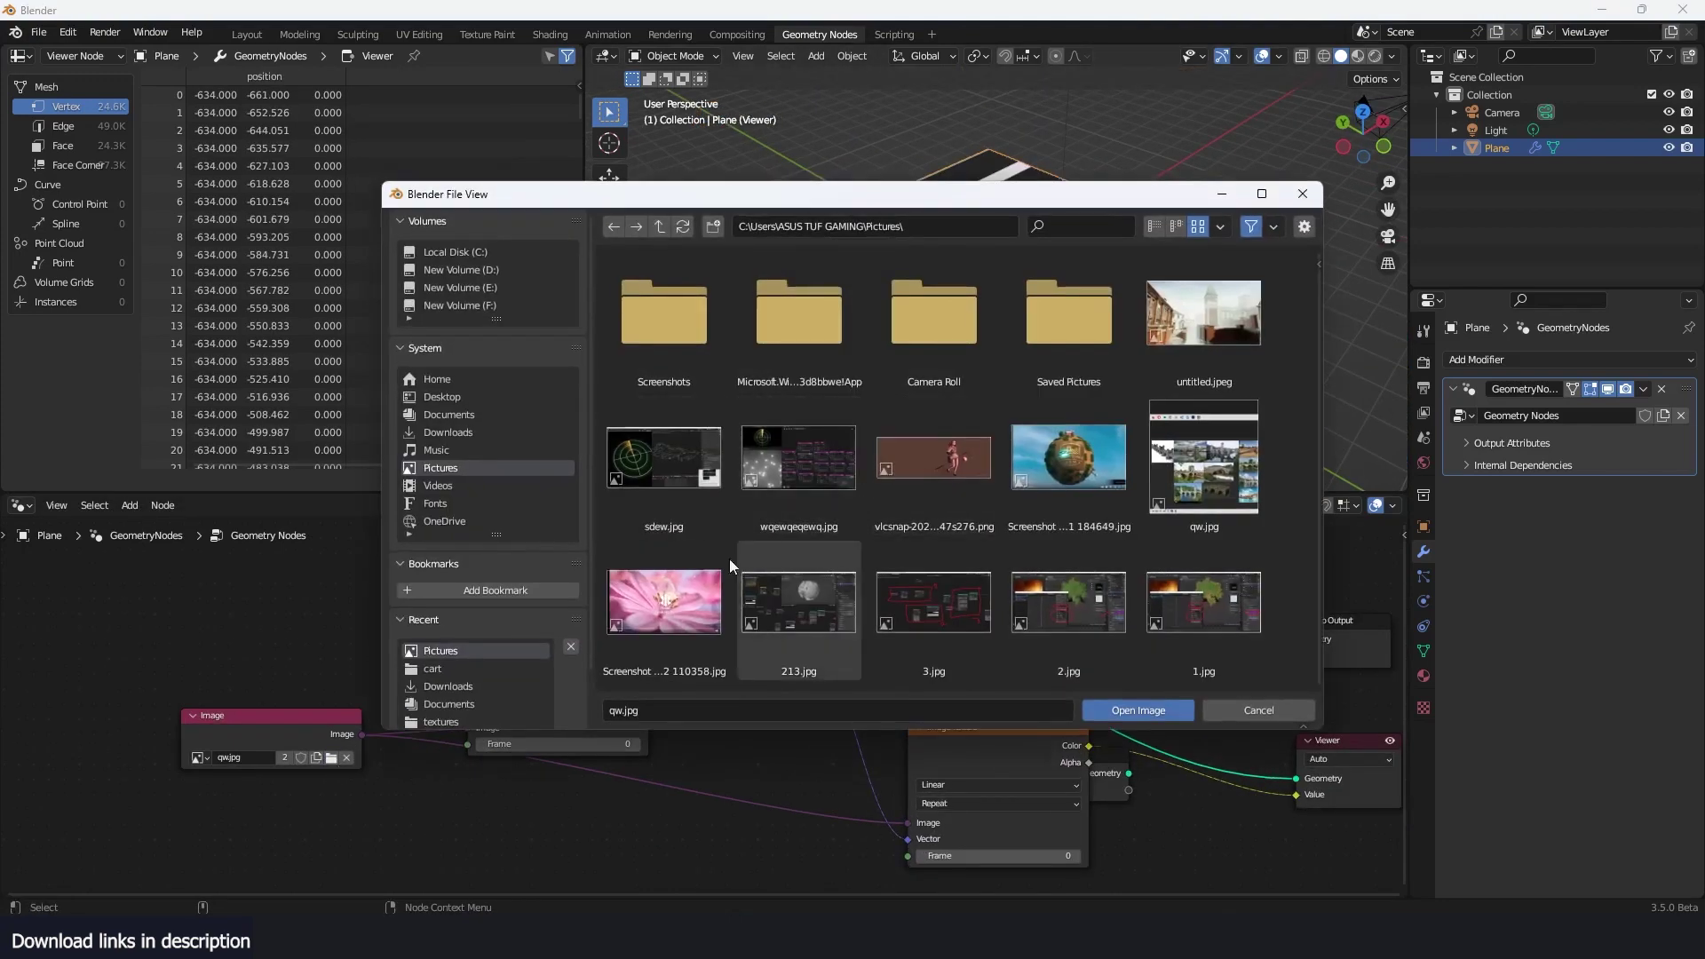
double_click(689, 585)
scroll(931, 421, up, 5)
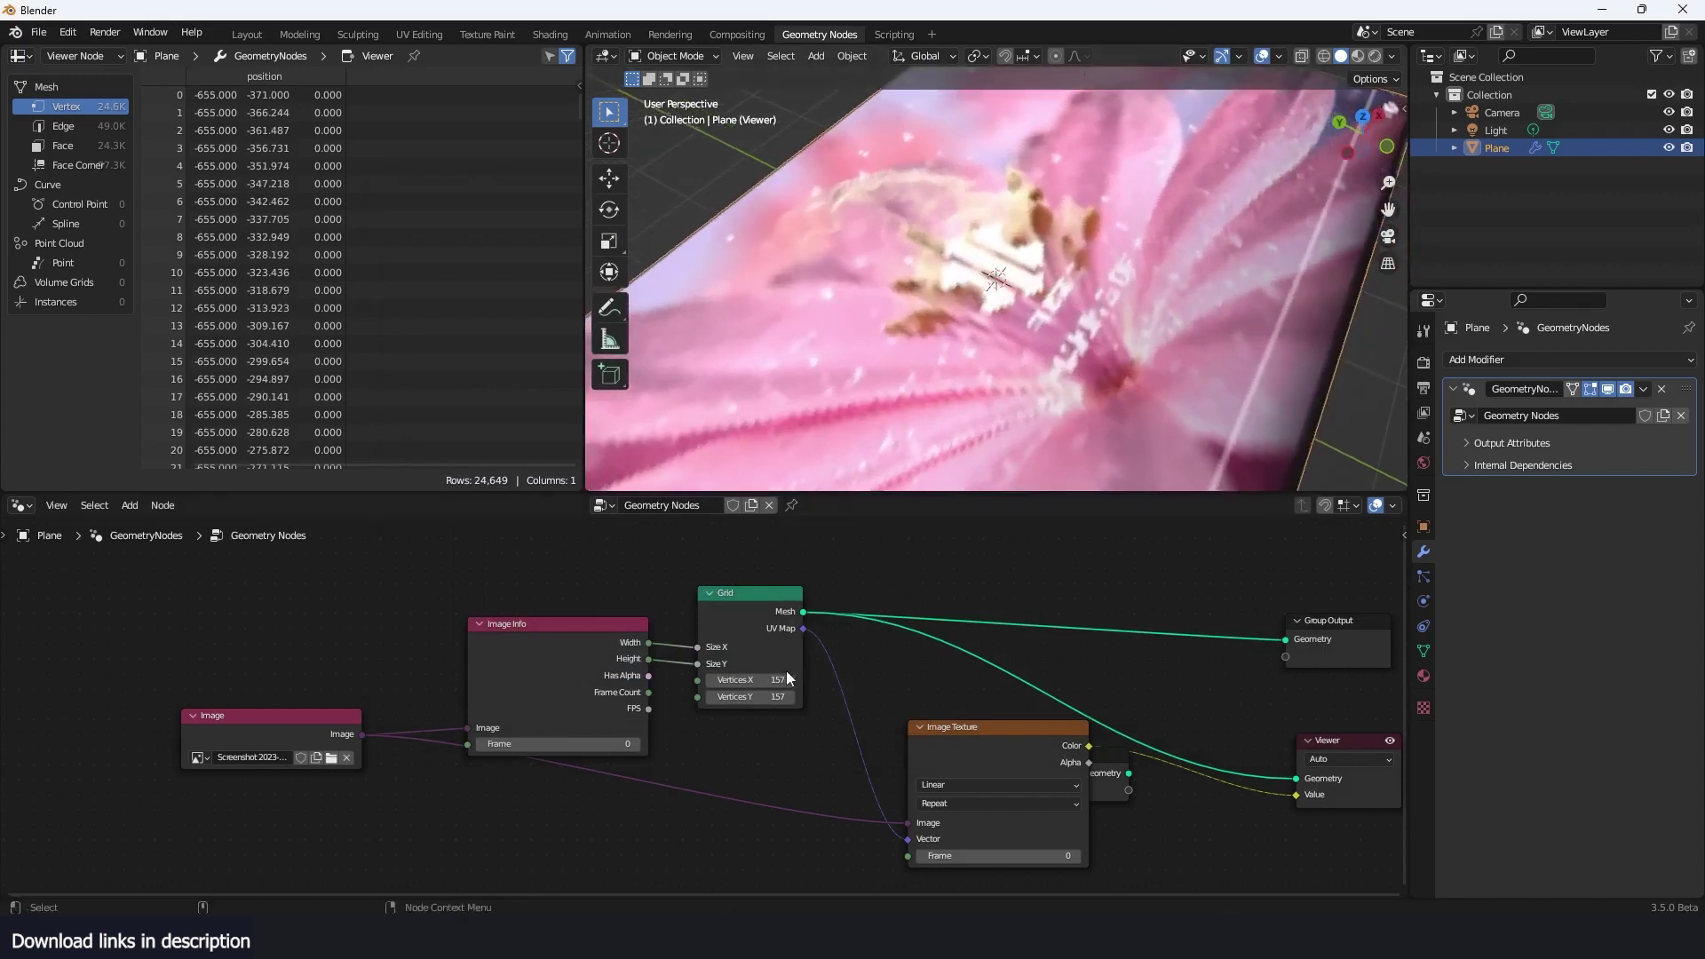
scroll(786, 670, up, 2)
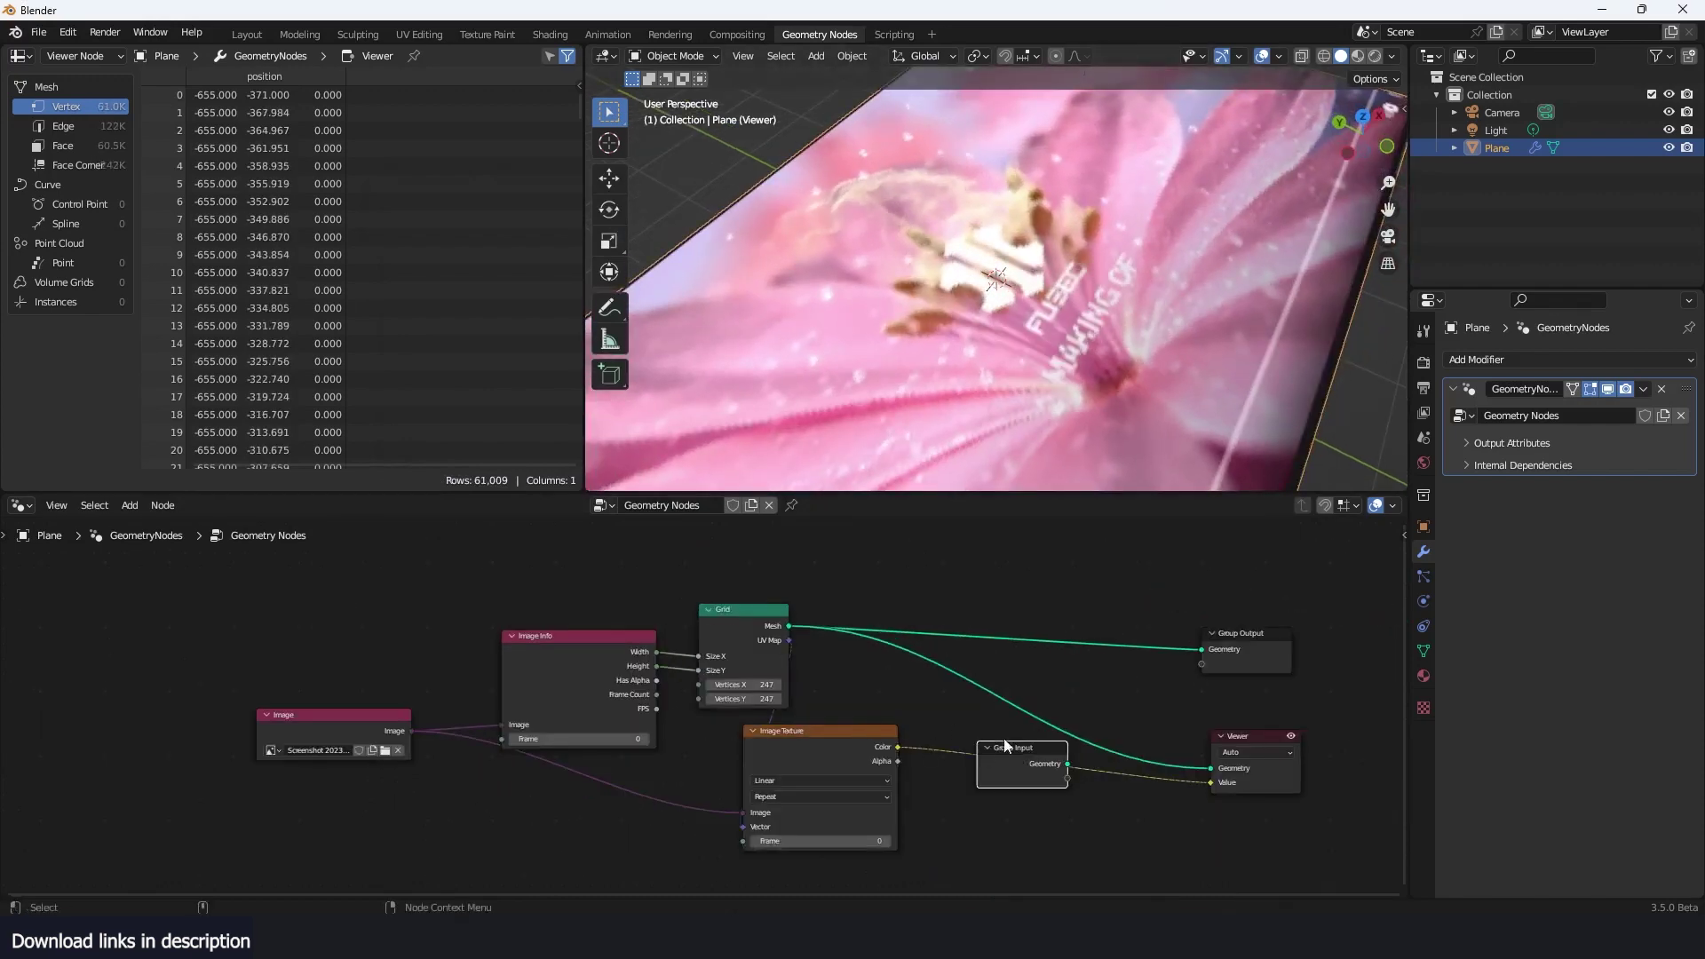
Add a Blur Attribute node below the Image Texture-to-Viewer link and set its data type to Color
key(shift+a)
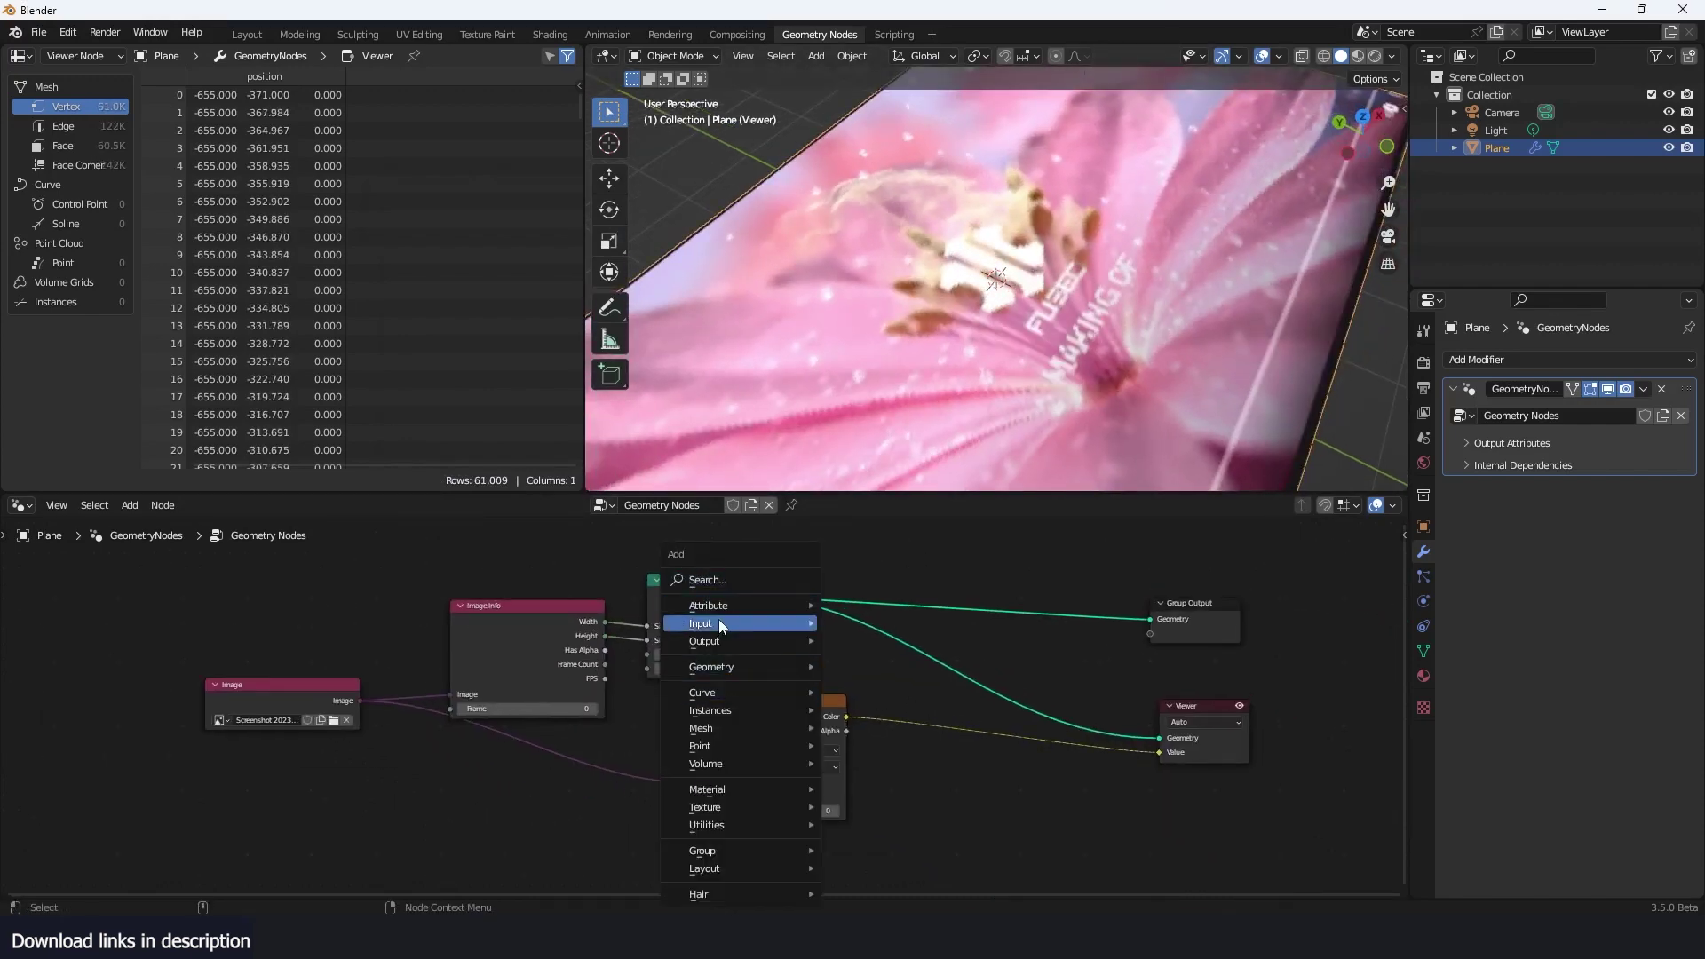
click(839, 648)
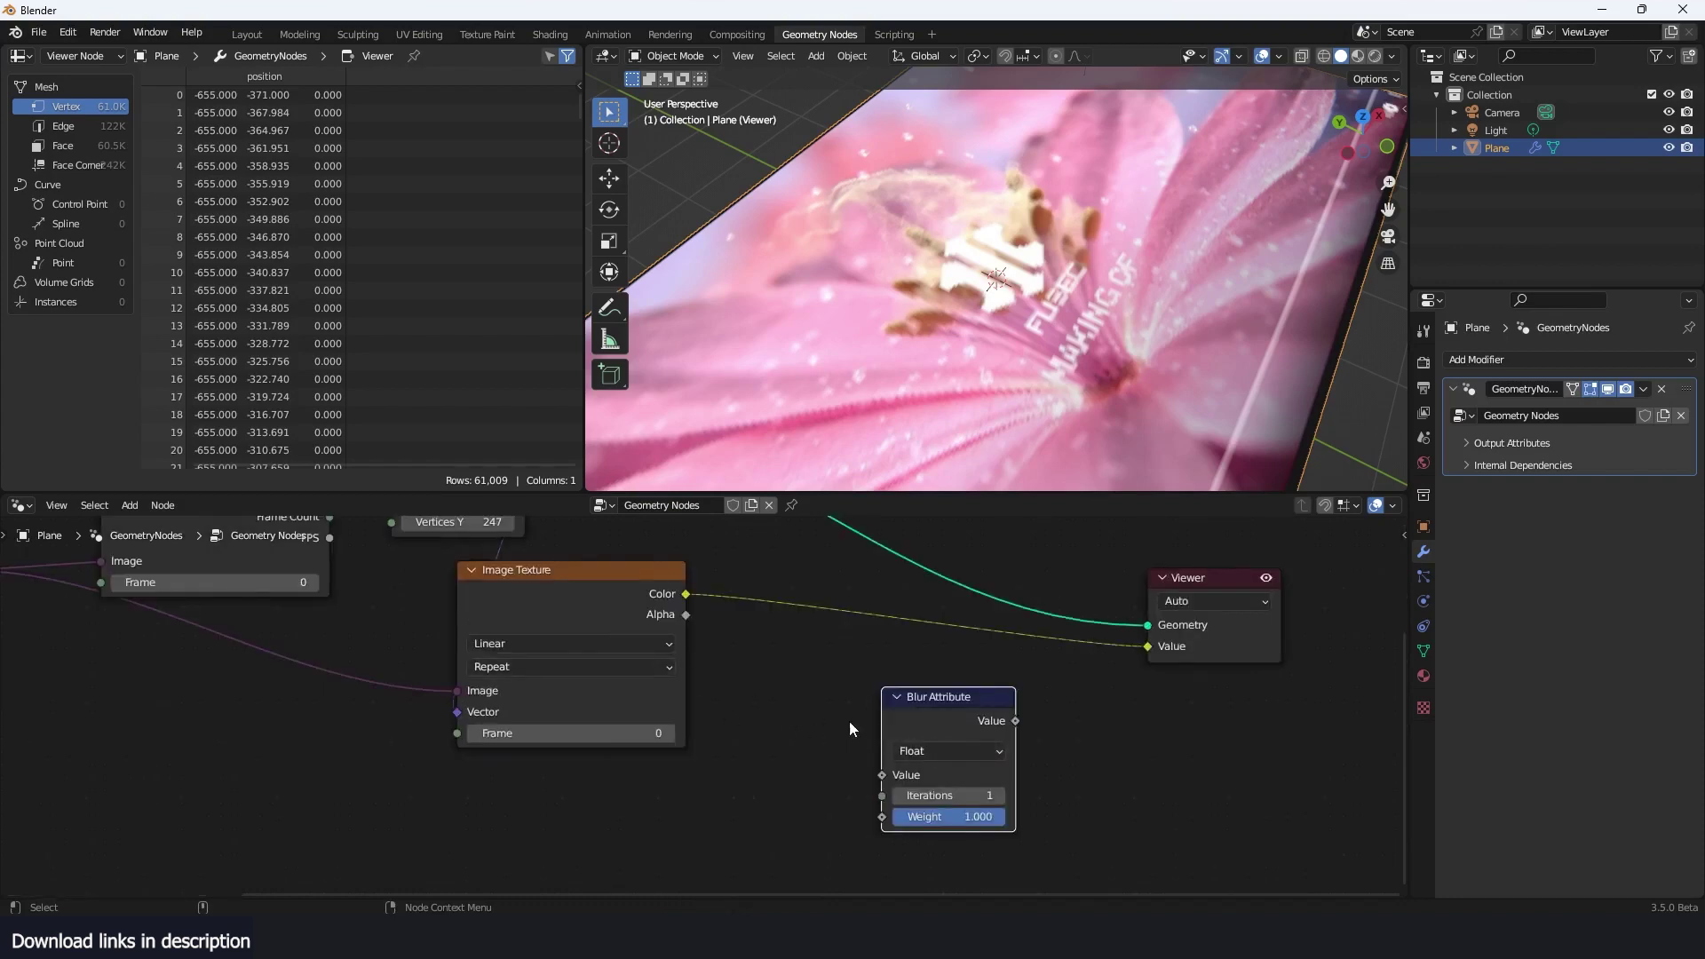
scroll(760, 707, down, 2)
click(899, 742)
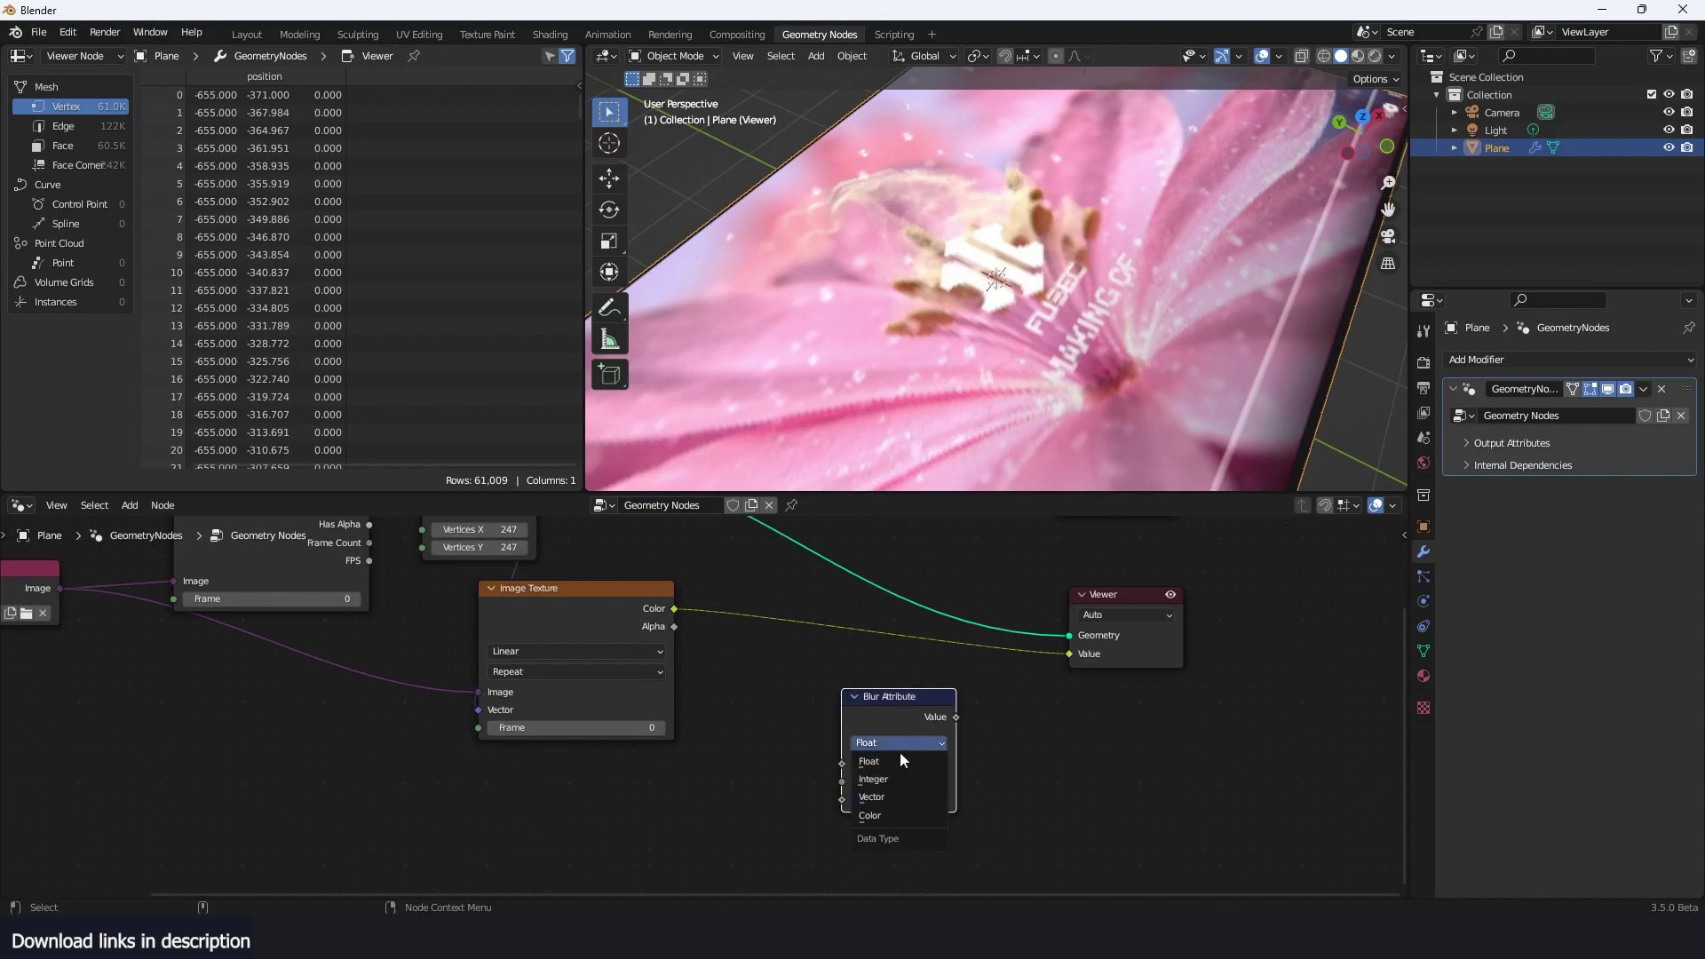
click(886, 815)
Insert the Blur Attribute node between the Image Texture's Color and the Viewer, with 46 iterations
drag(893, 700, 985, 716)
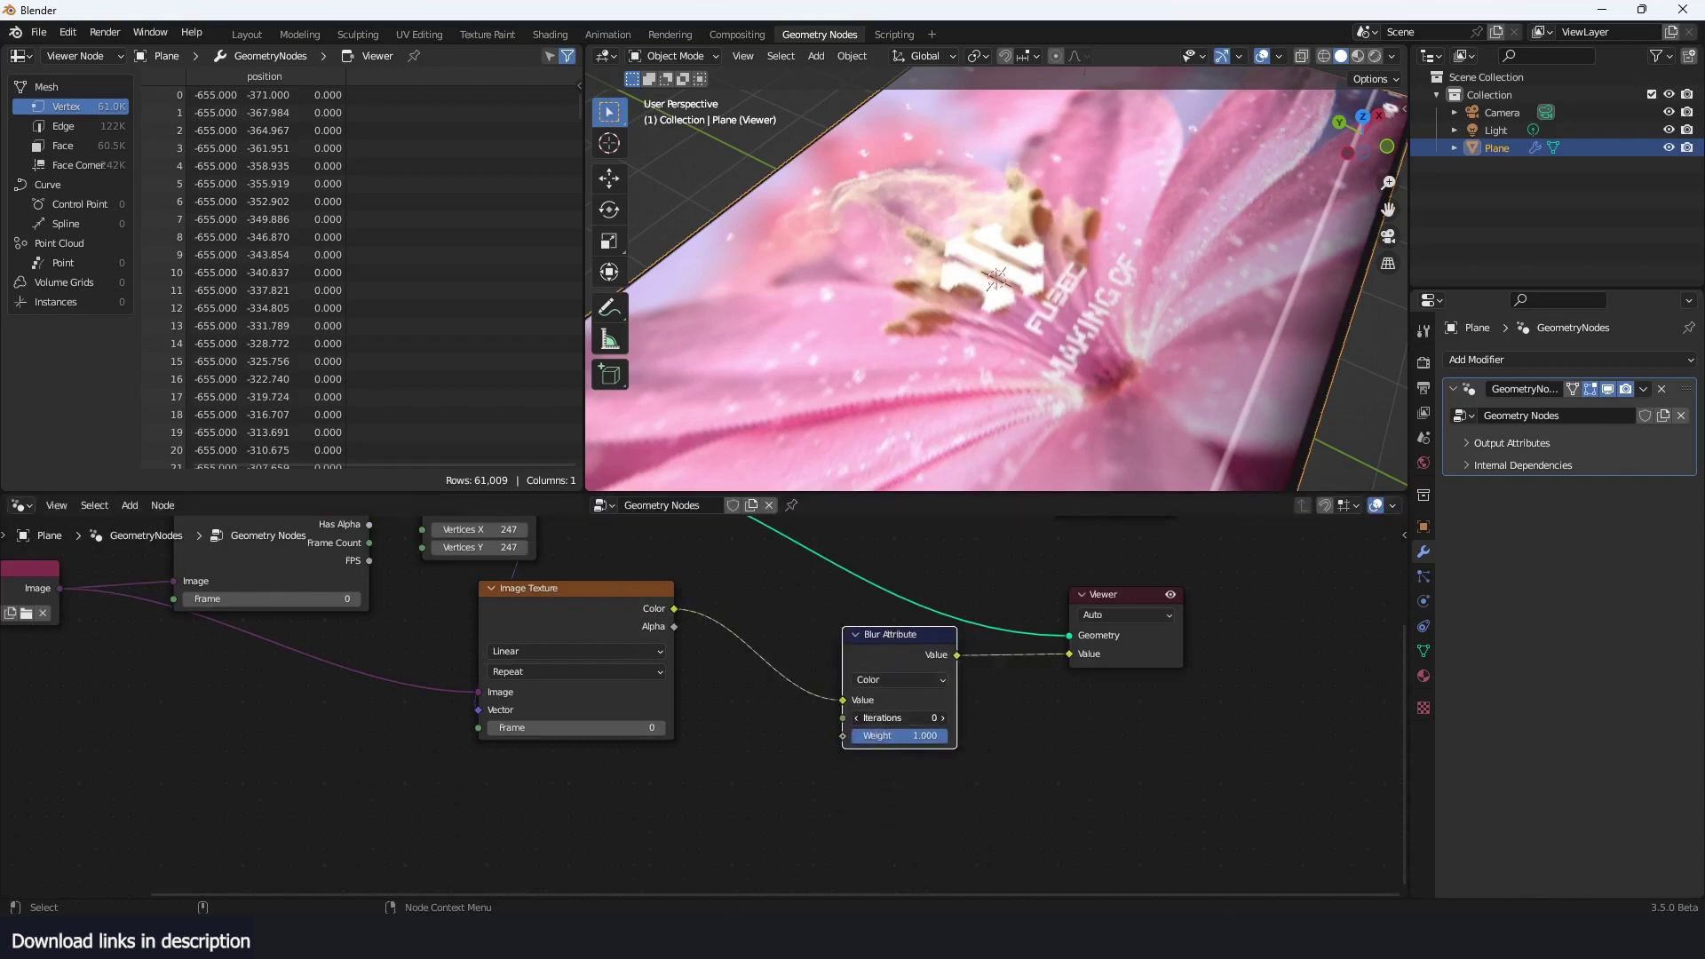
middle_drag(101, 652, 289, 685)
middle_drag(616, 663, 528, 723)
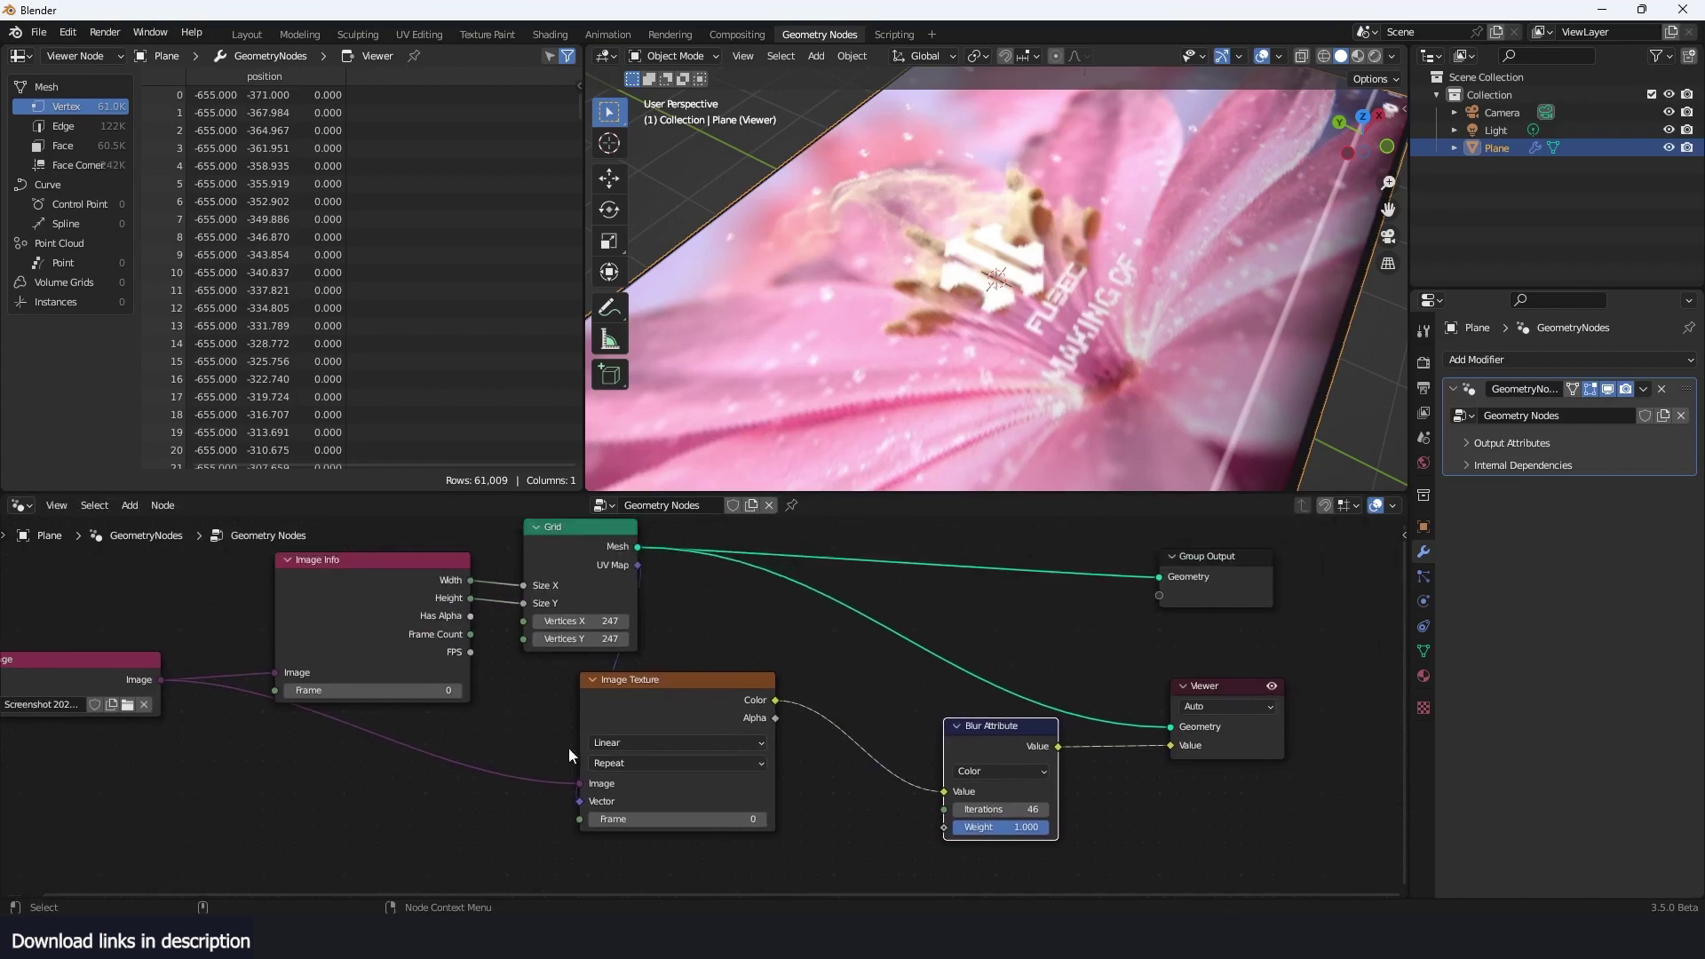
Disconnect the UV Map from the Image Texture's Vector input and adjust the Blur Attribute's iterations
drag(674, 702, 776, 689)
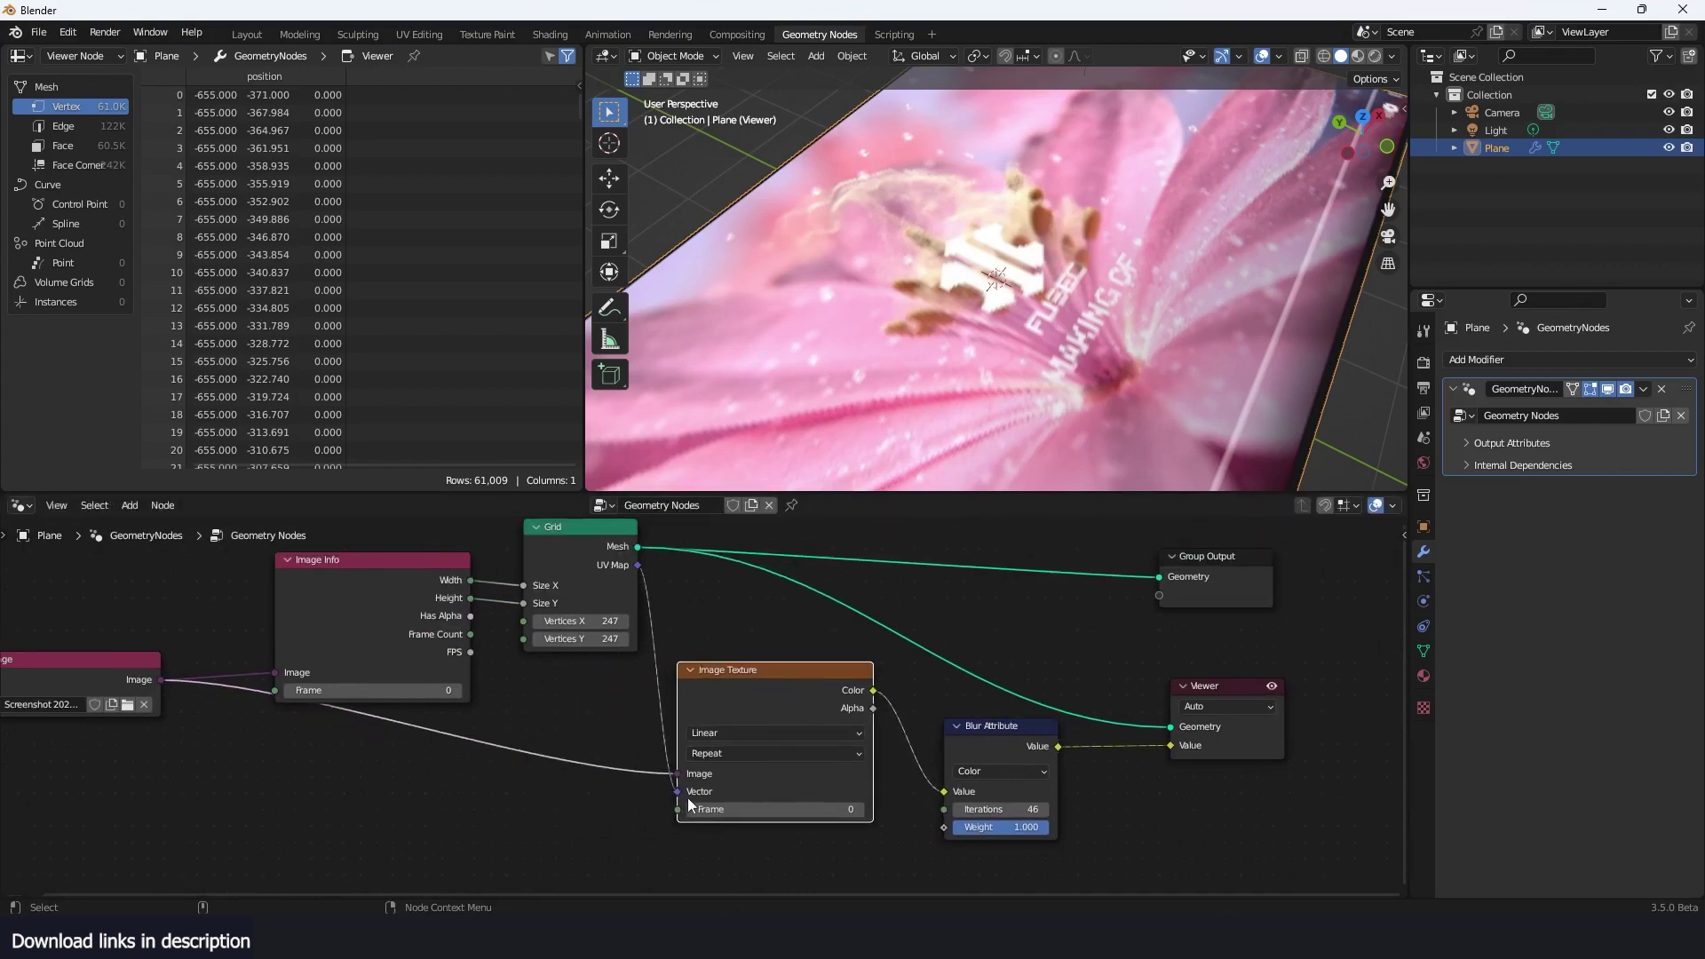
drag(677, 791, 643, 783)
scroll(1096, 296, down, 3)
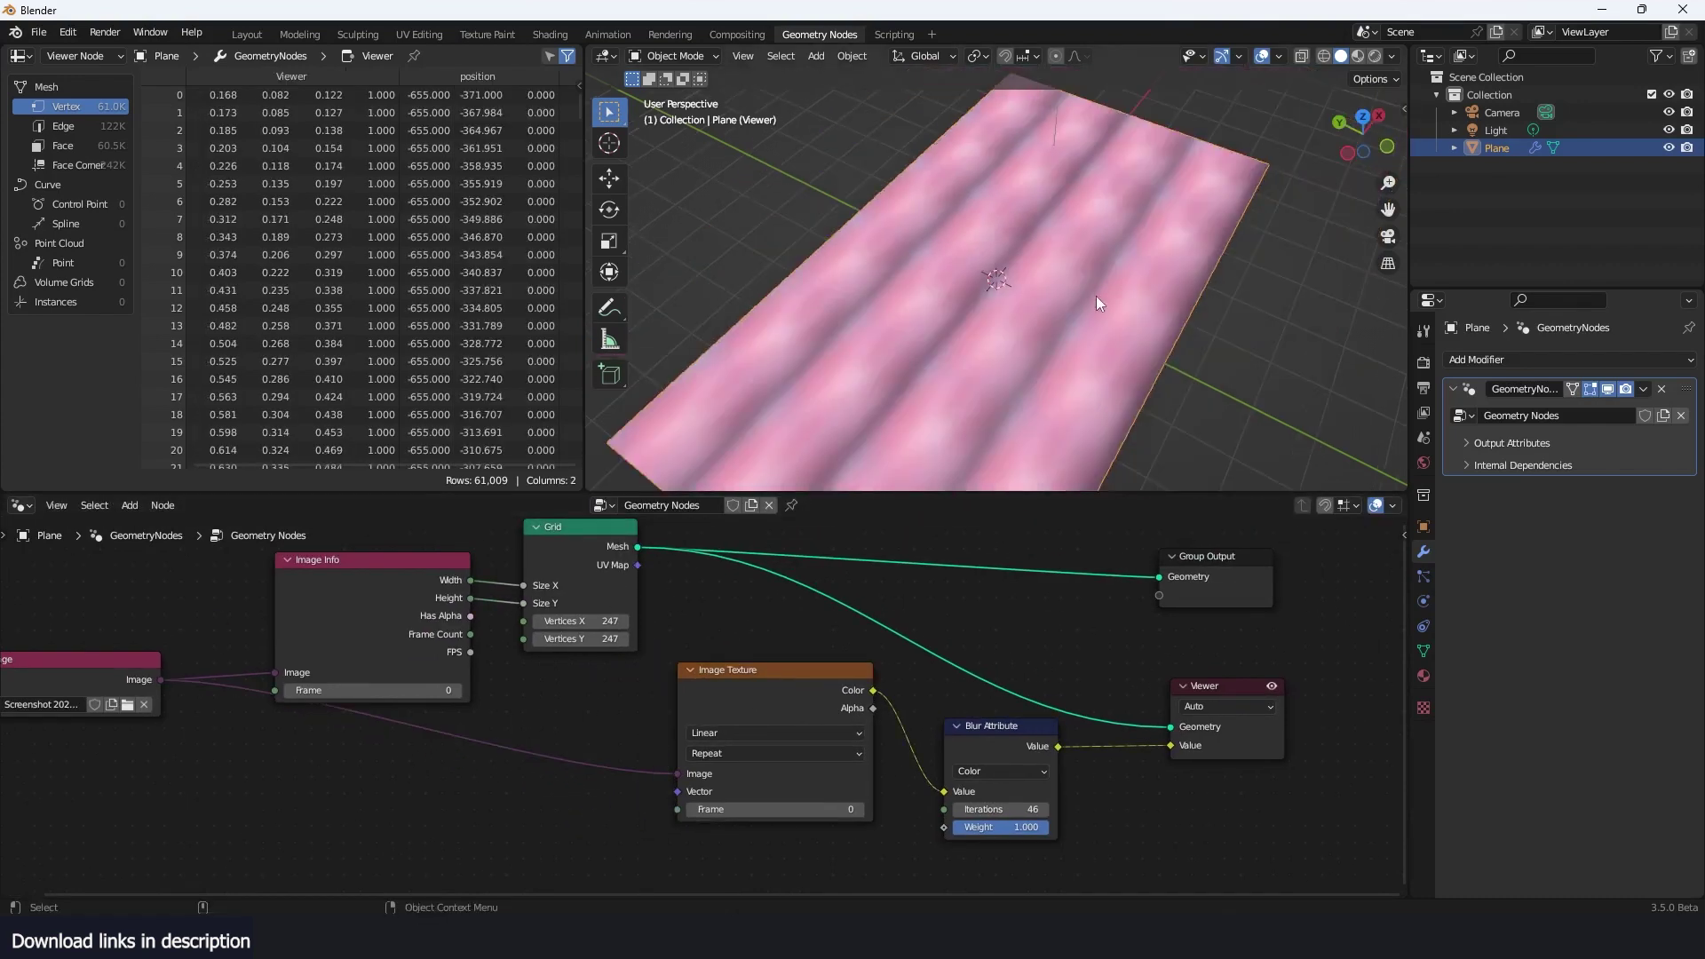
drag(996, 809, 967, 809)
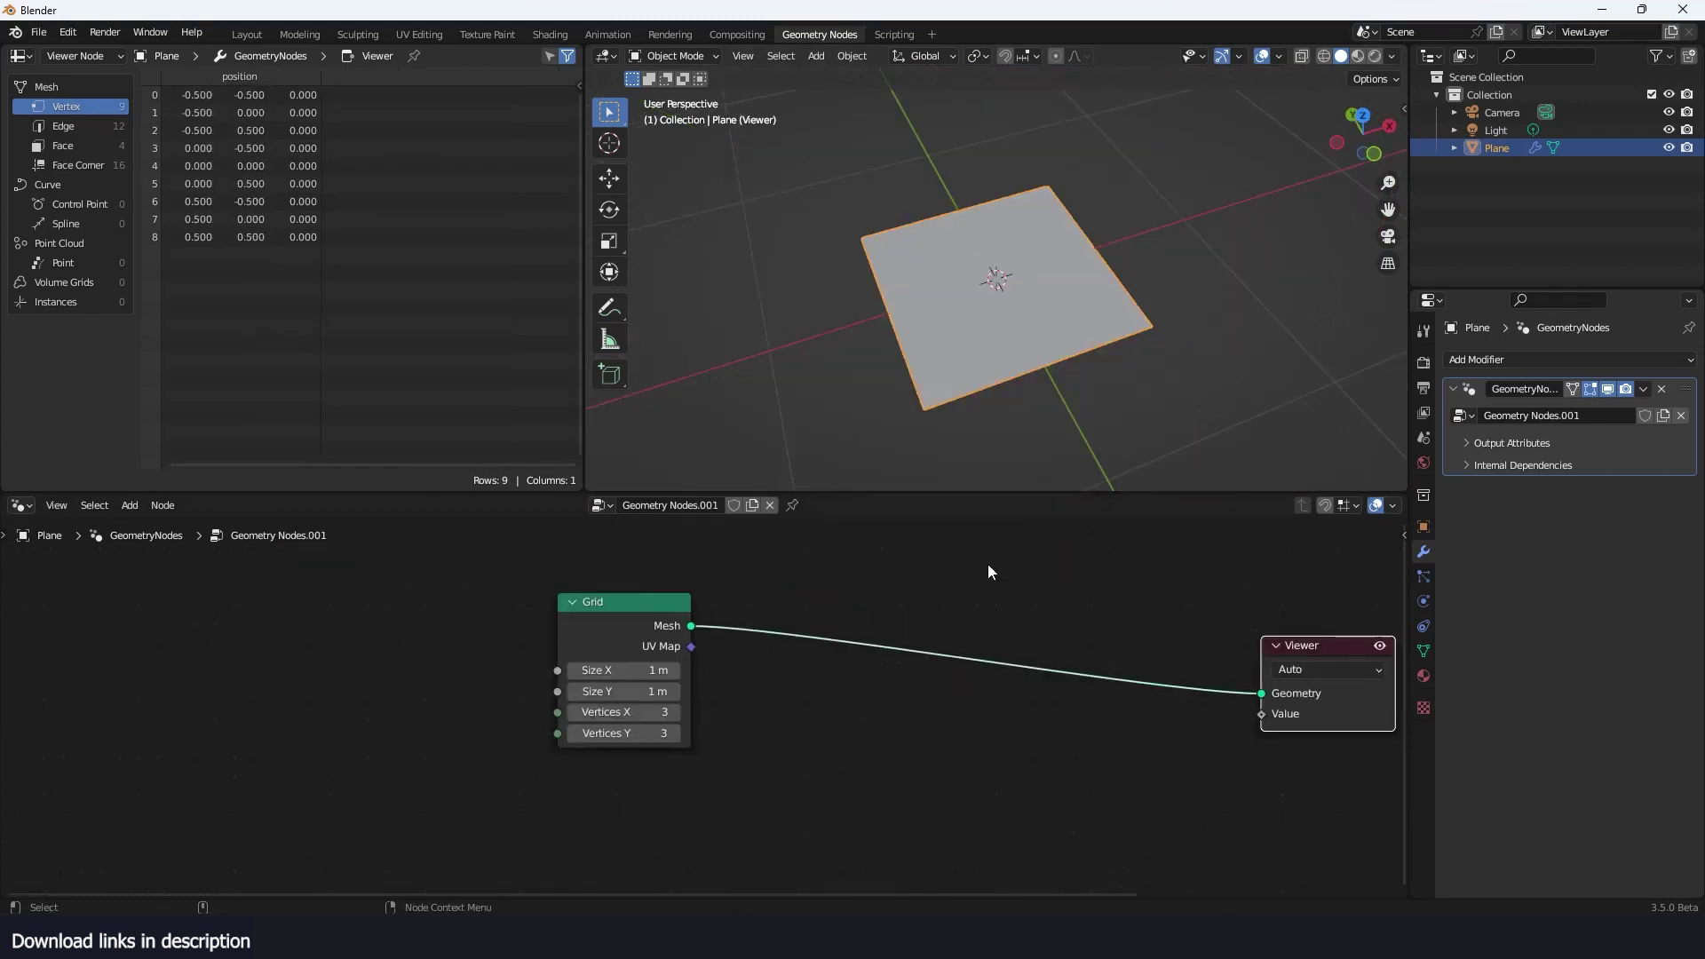
Move the Grid node away from the Viewer and insert a Set Position node into the link between them
drag(661, 627, 408, 626)
scroll(697, 666, down, 2)
key(shift+a)
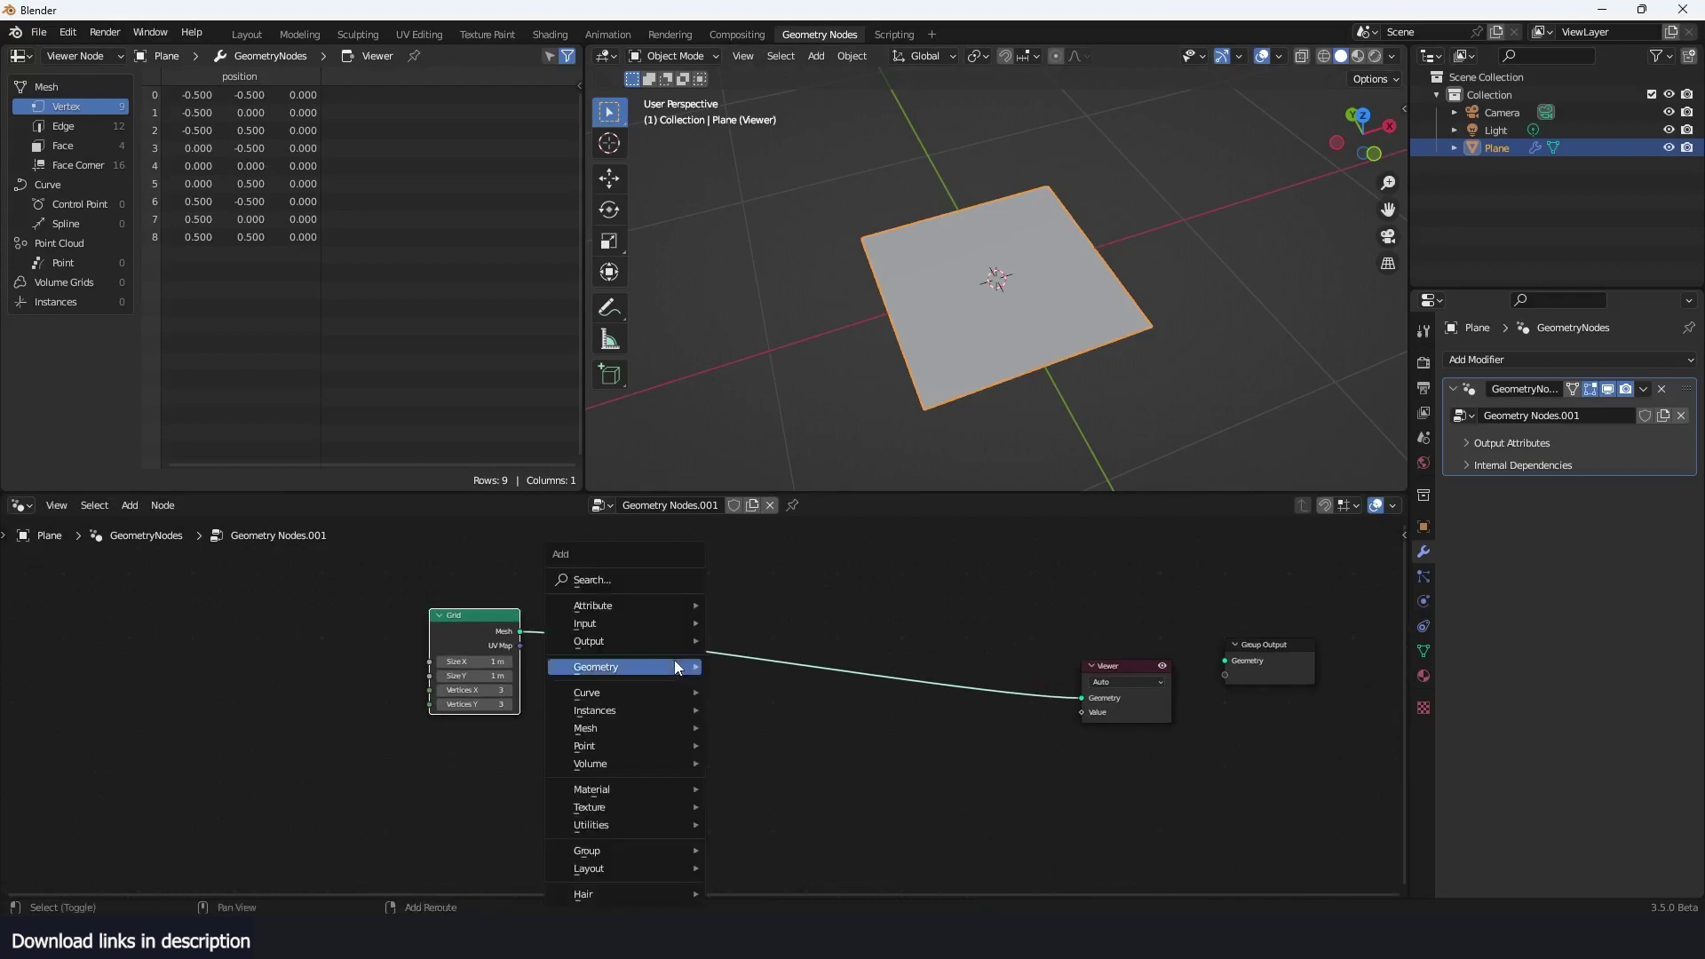
click(668, 579)
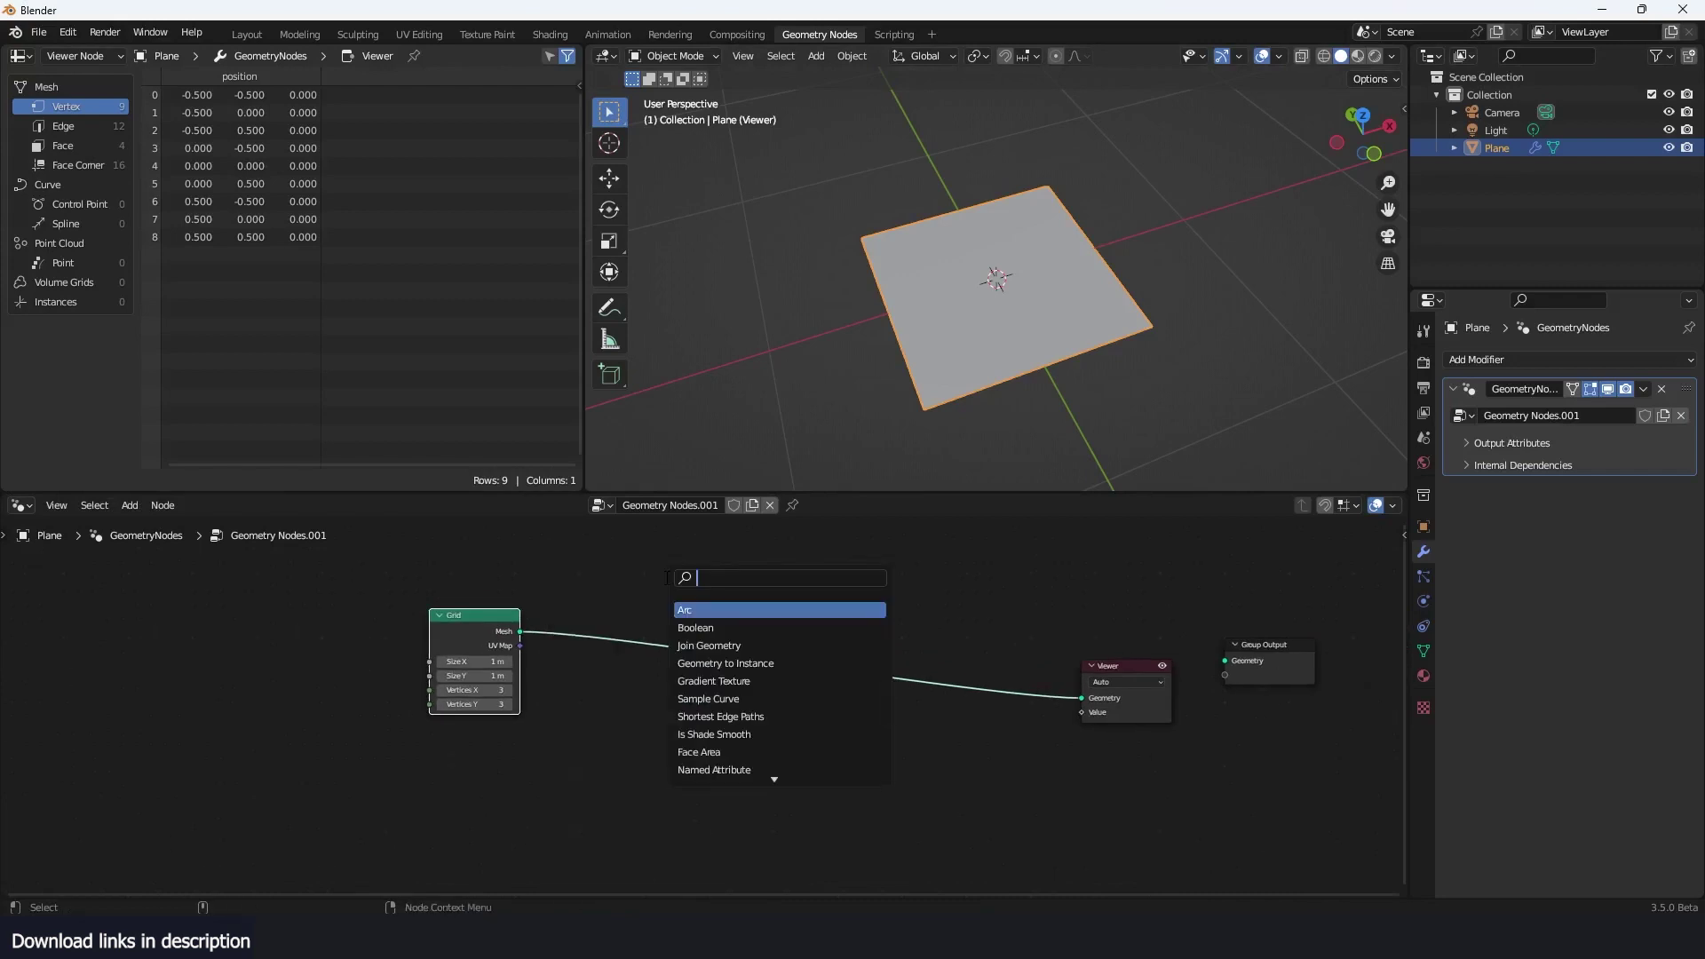
text(set)
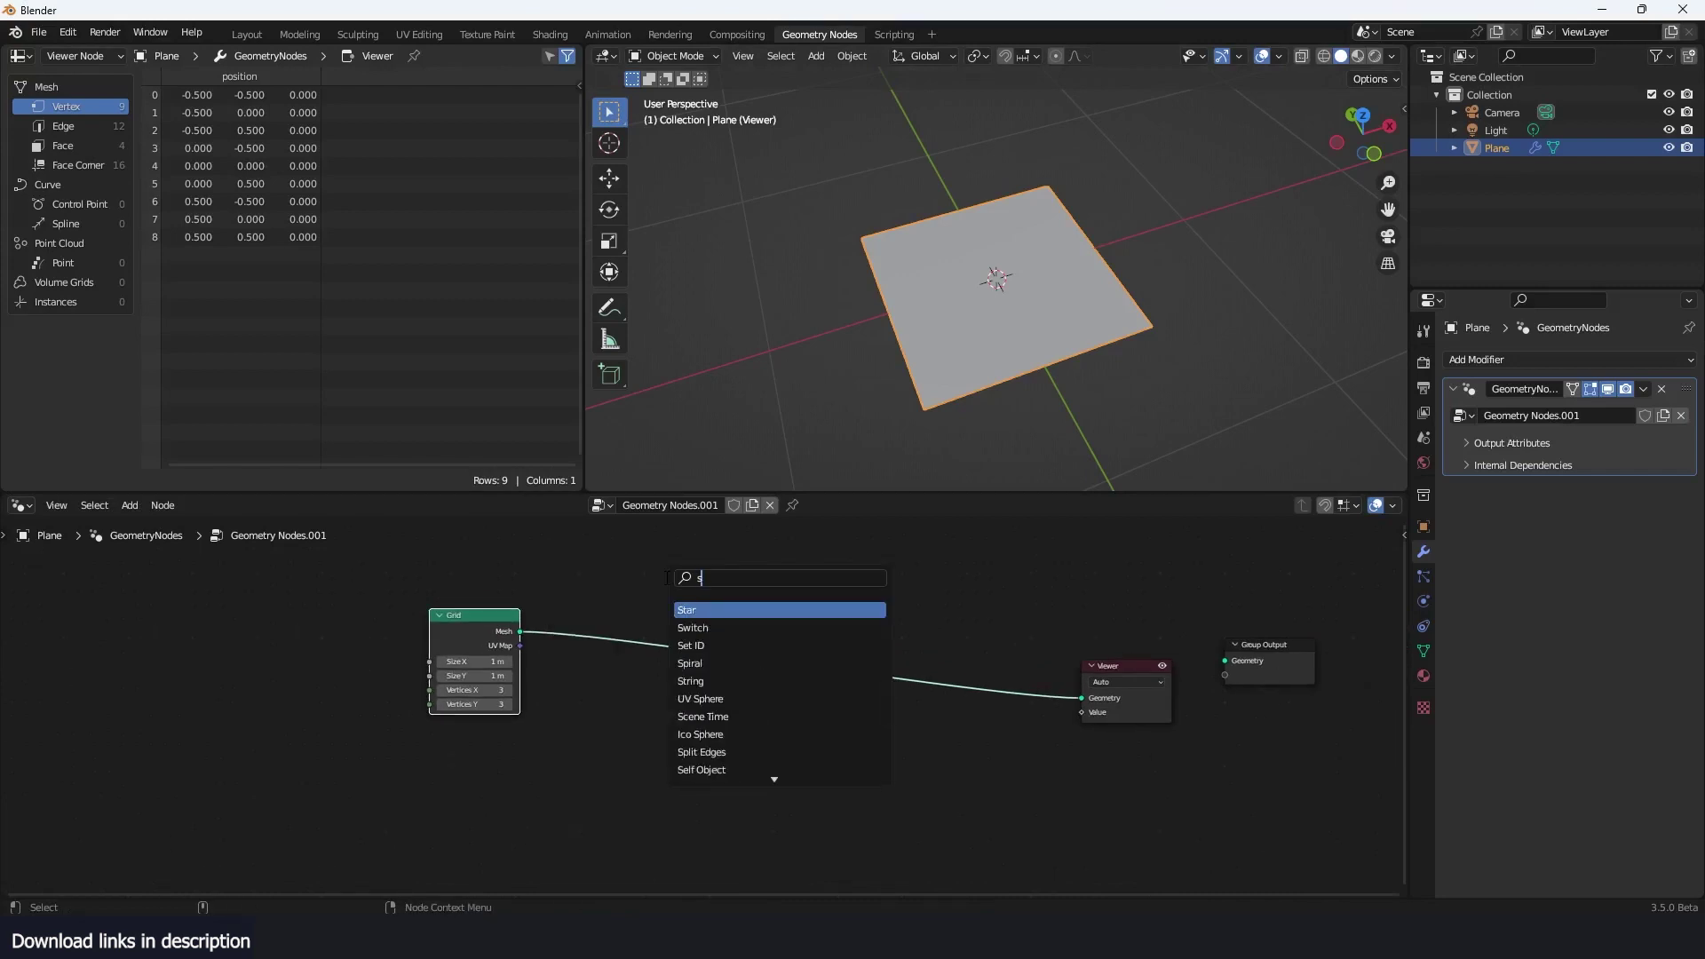
click(708, 643)
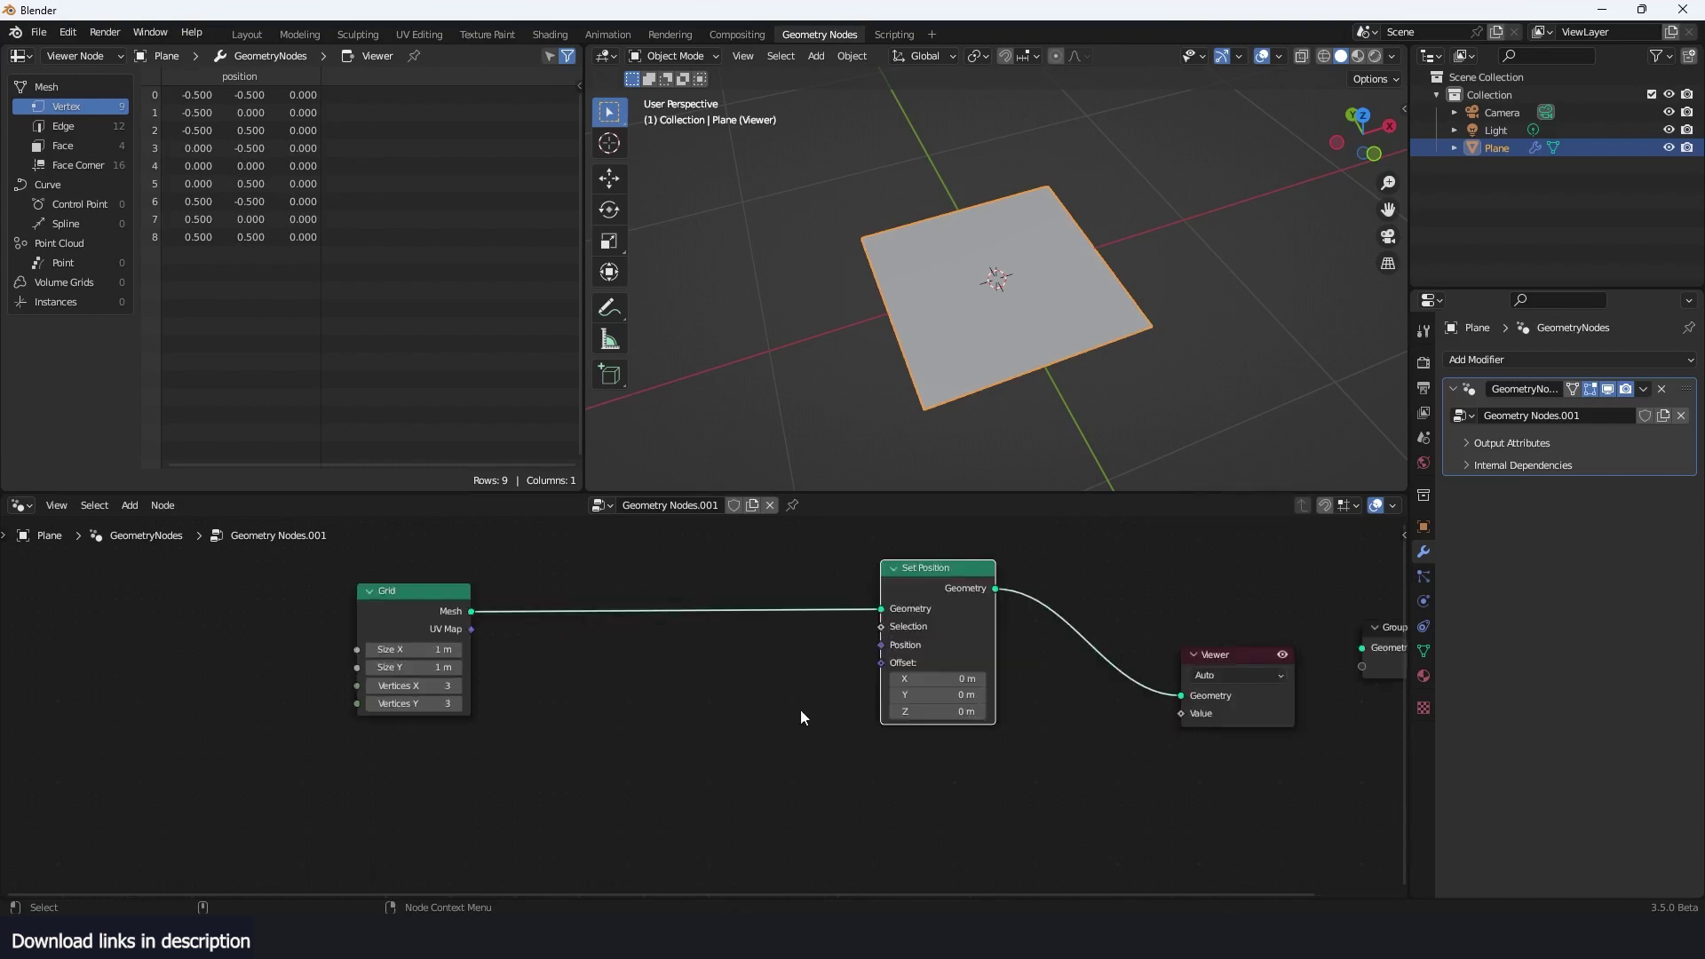
Add a Combine XYZ node and connect its Vector to the Set Position node's Offset
middle_drag(801, 718, 920, 679)
key(shift+a)
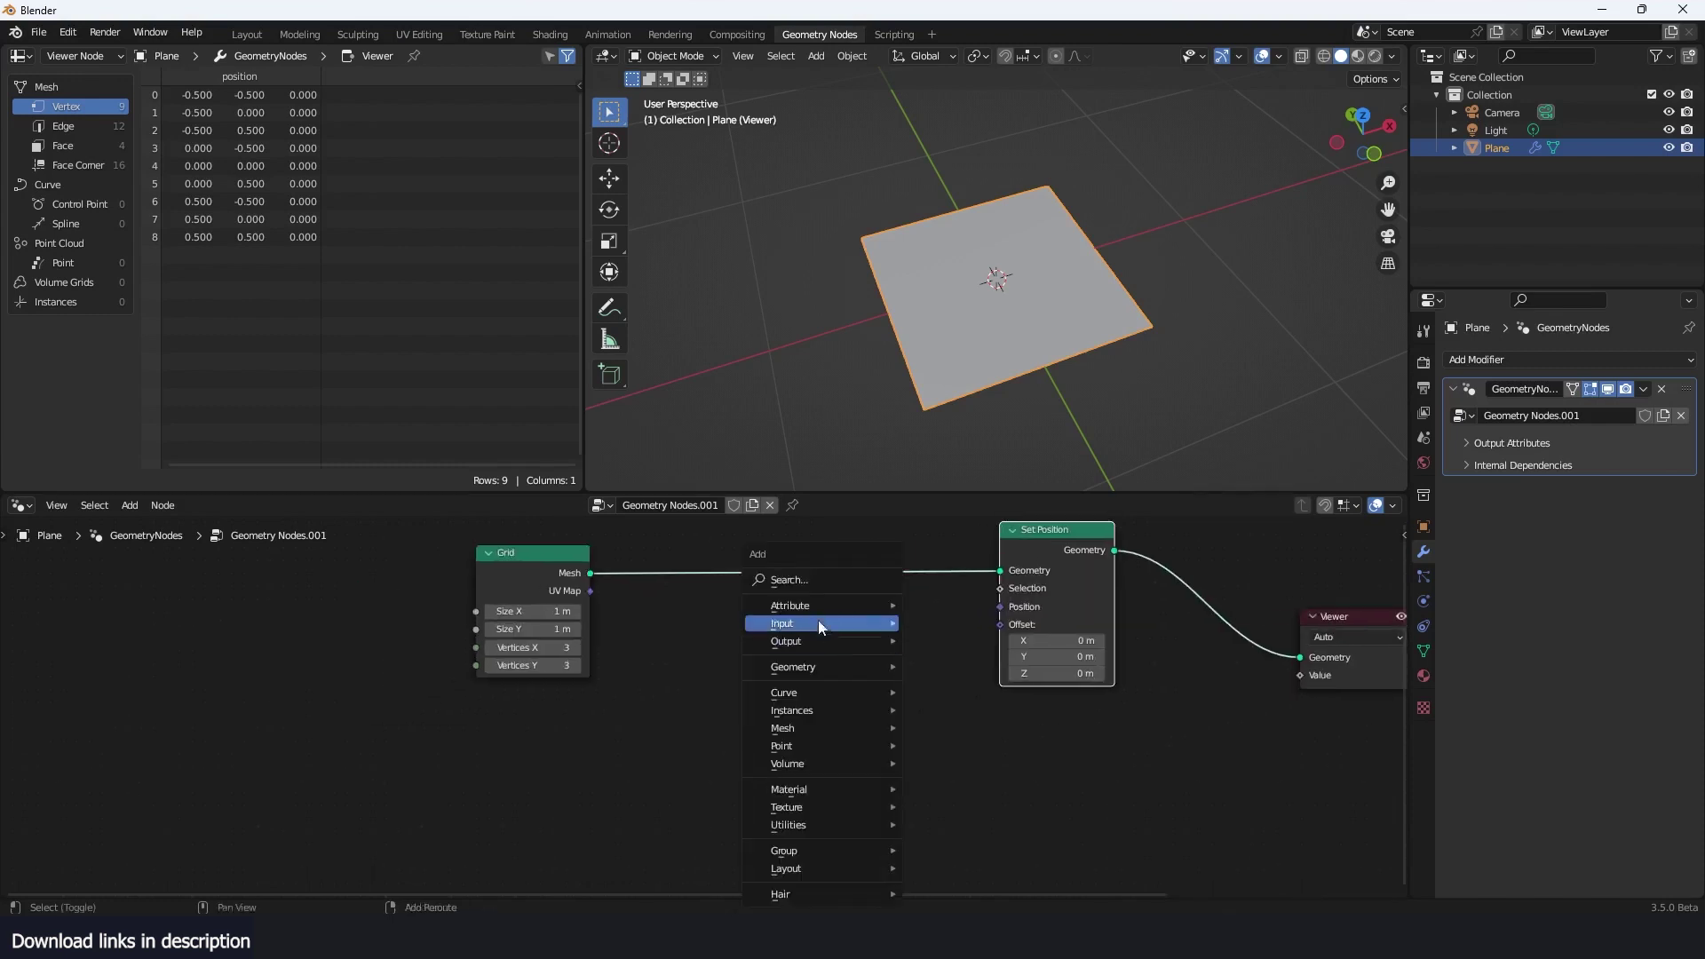
click(844, 579)
text(x)
click(879, 620)
click(848, 717)
drag(924, 708, 1000, 624)
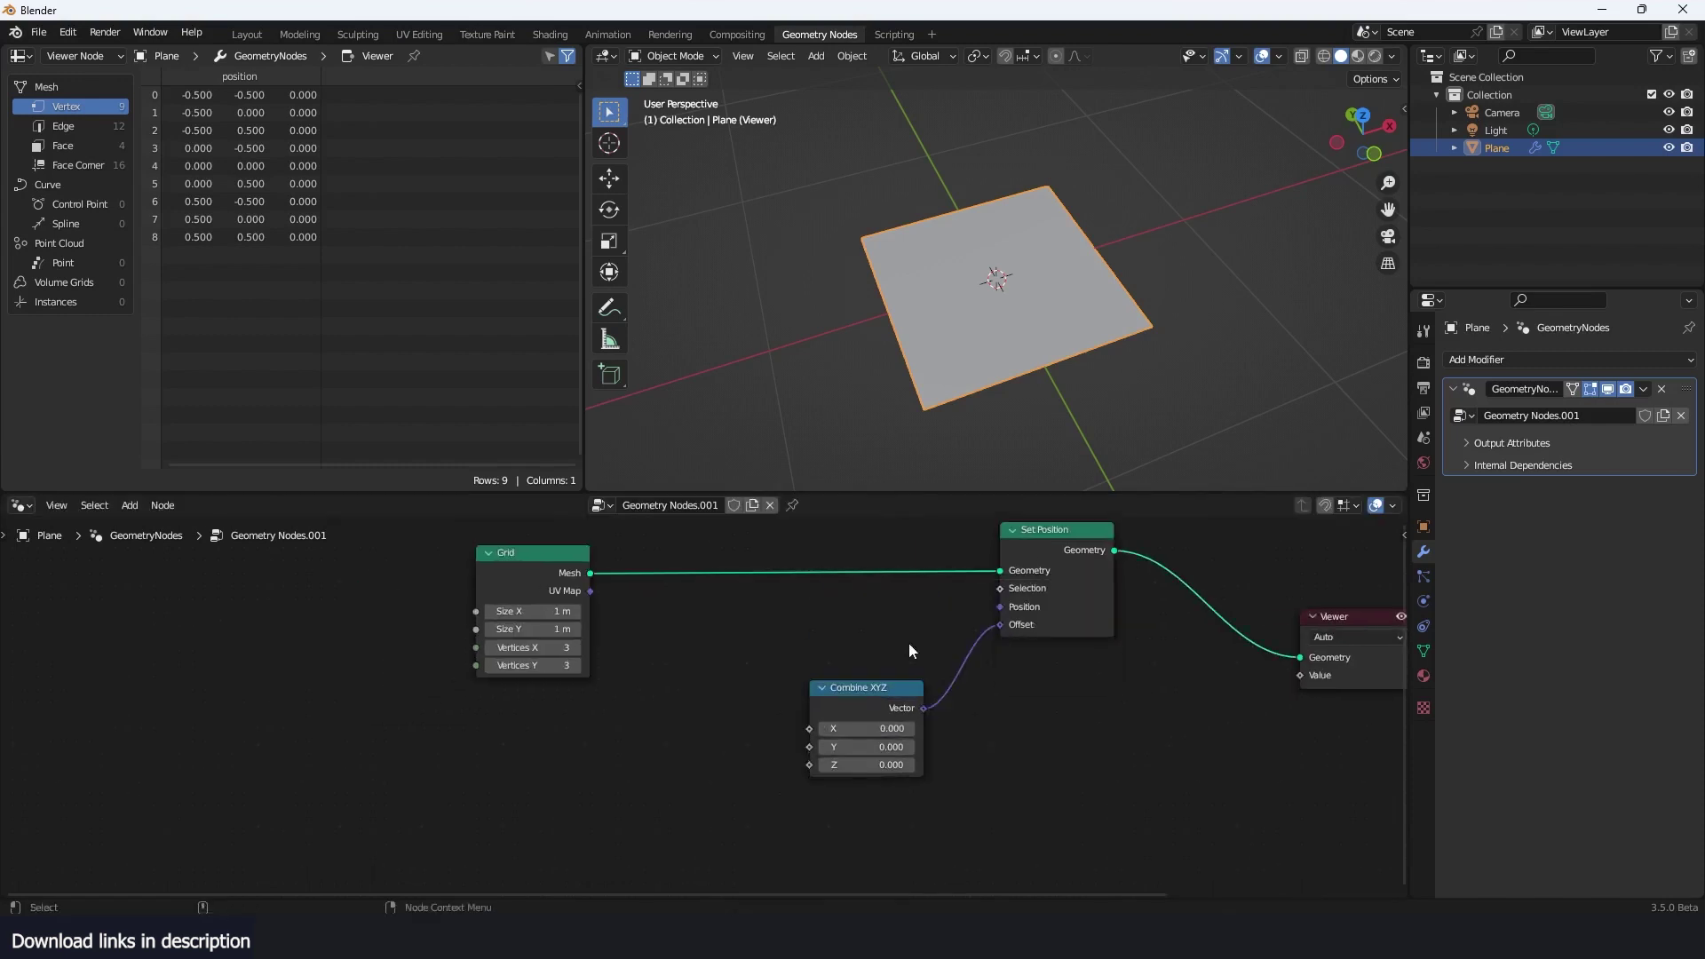
Add a Noise Texture node below the Grid and connect its Fac output to the Combine XYZ's Z input
key(shift+a)
click(861, 575)
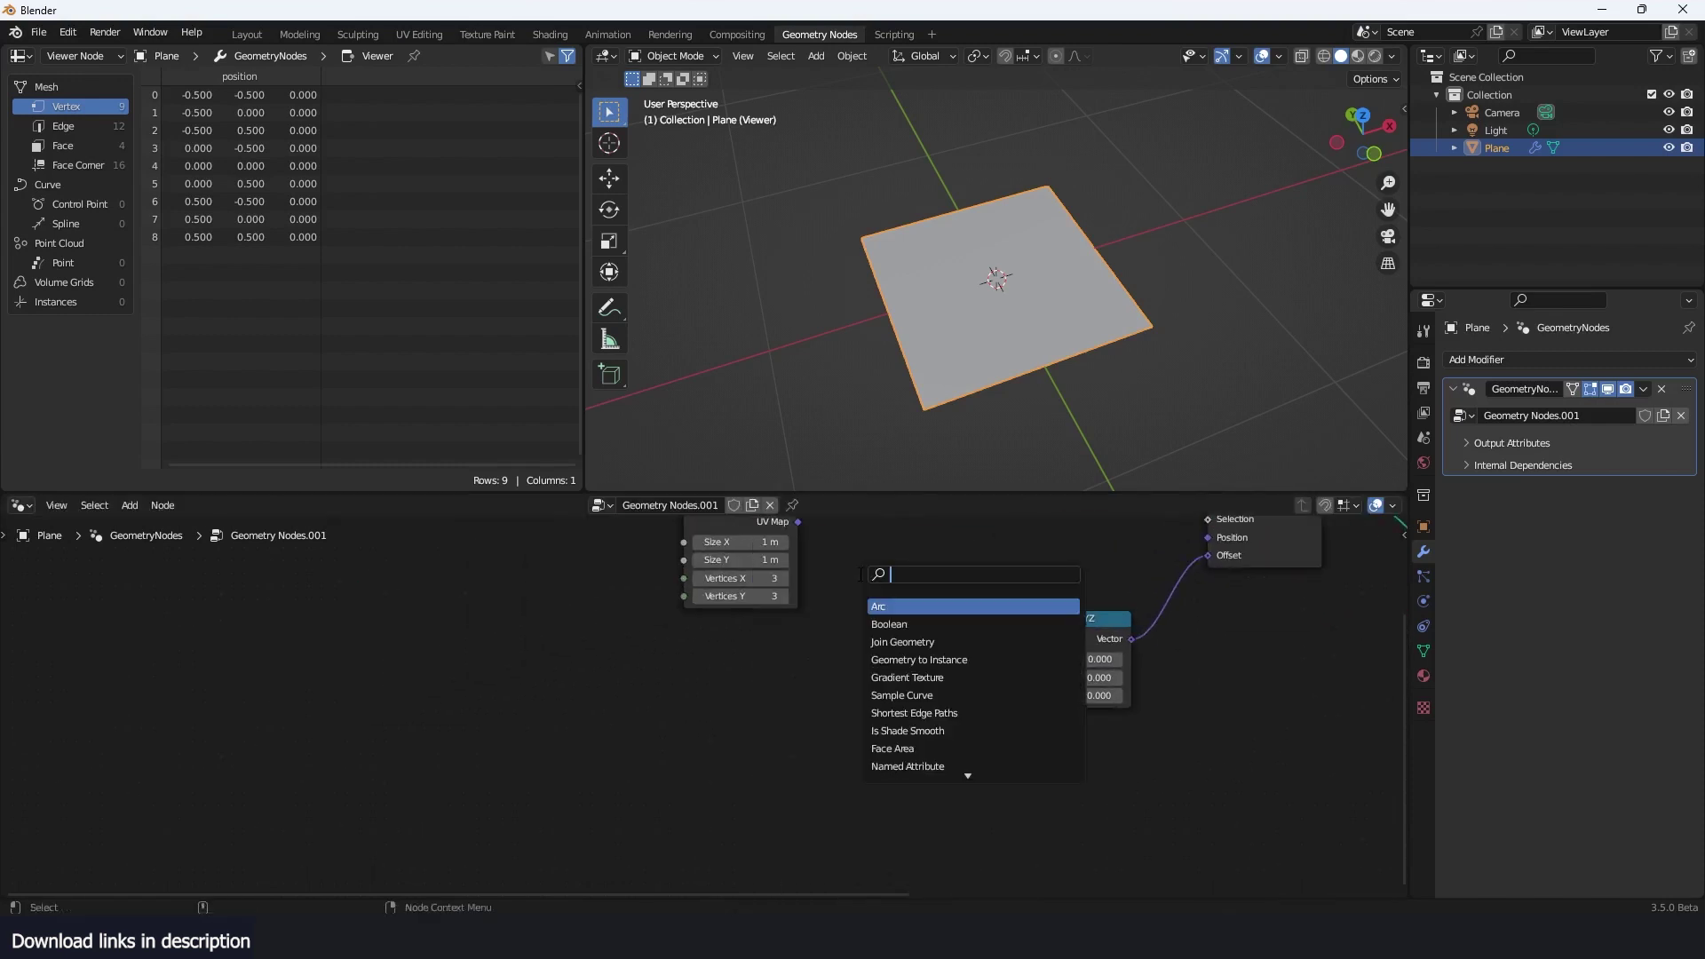
text(noise)
key(Return)
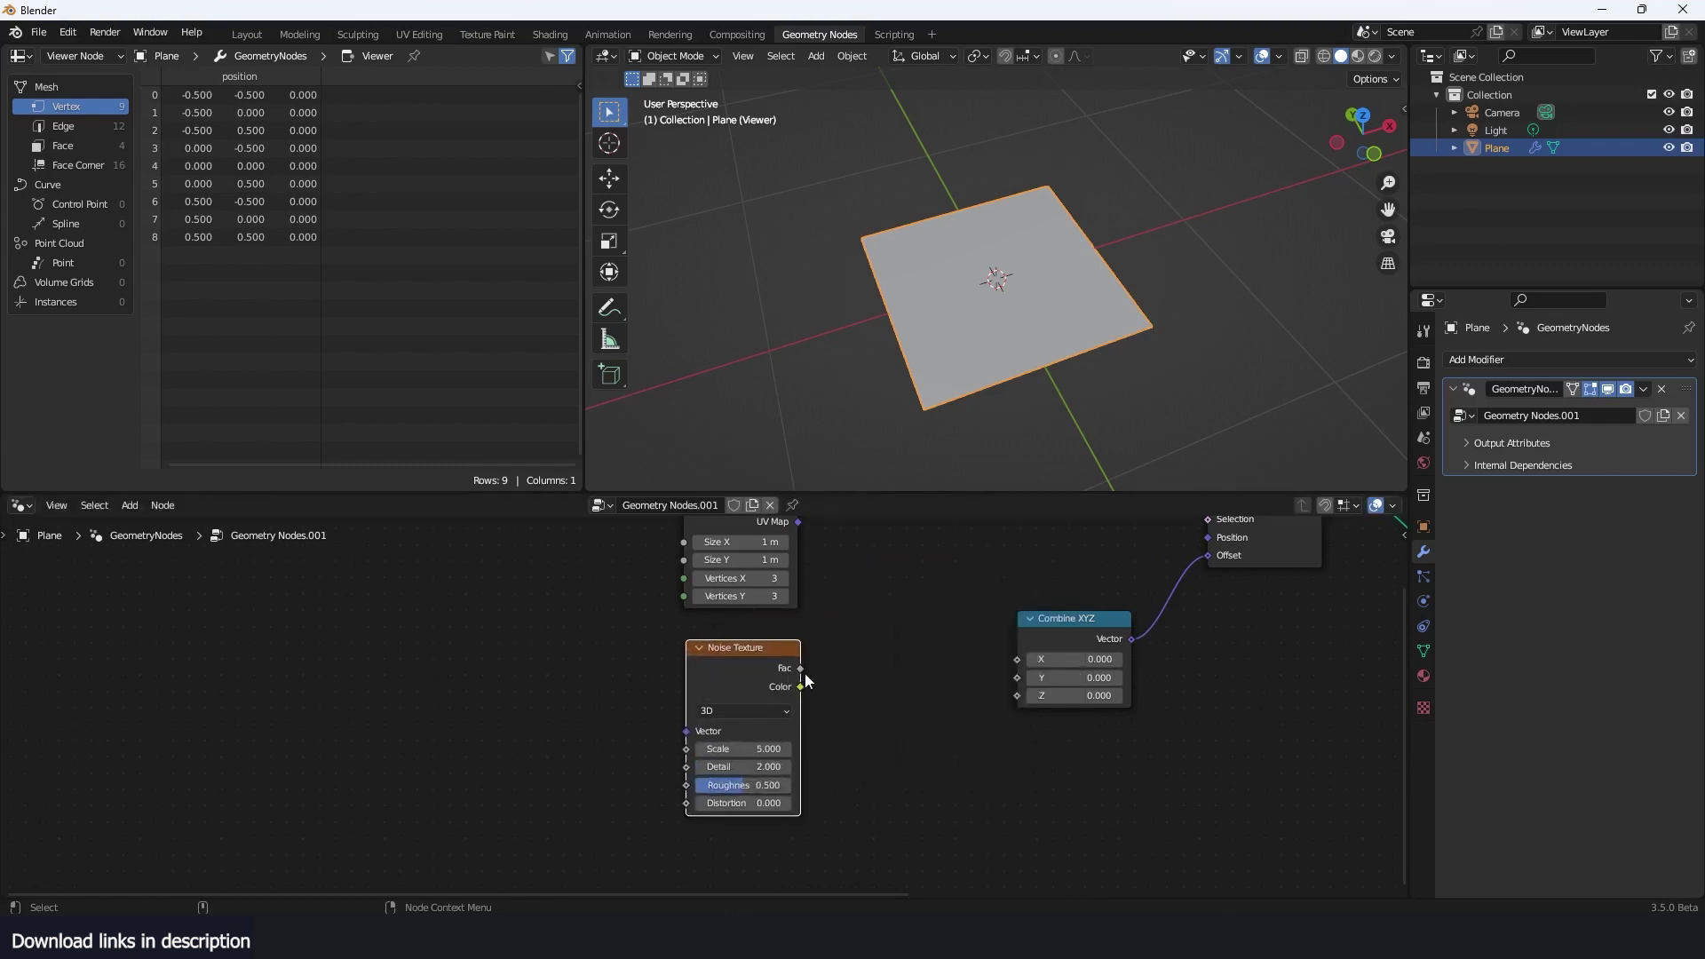
drag(802, 671, 1017, 694)
Set the Grid's Vertices X and Y to 78
middle_drag(963, 577, 1038, 627)
scroll(1037, 627, up, 1)
click(817, 603)
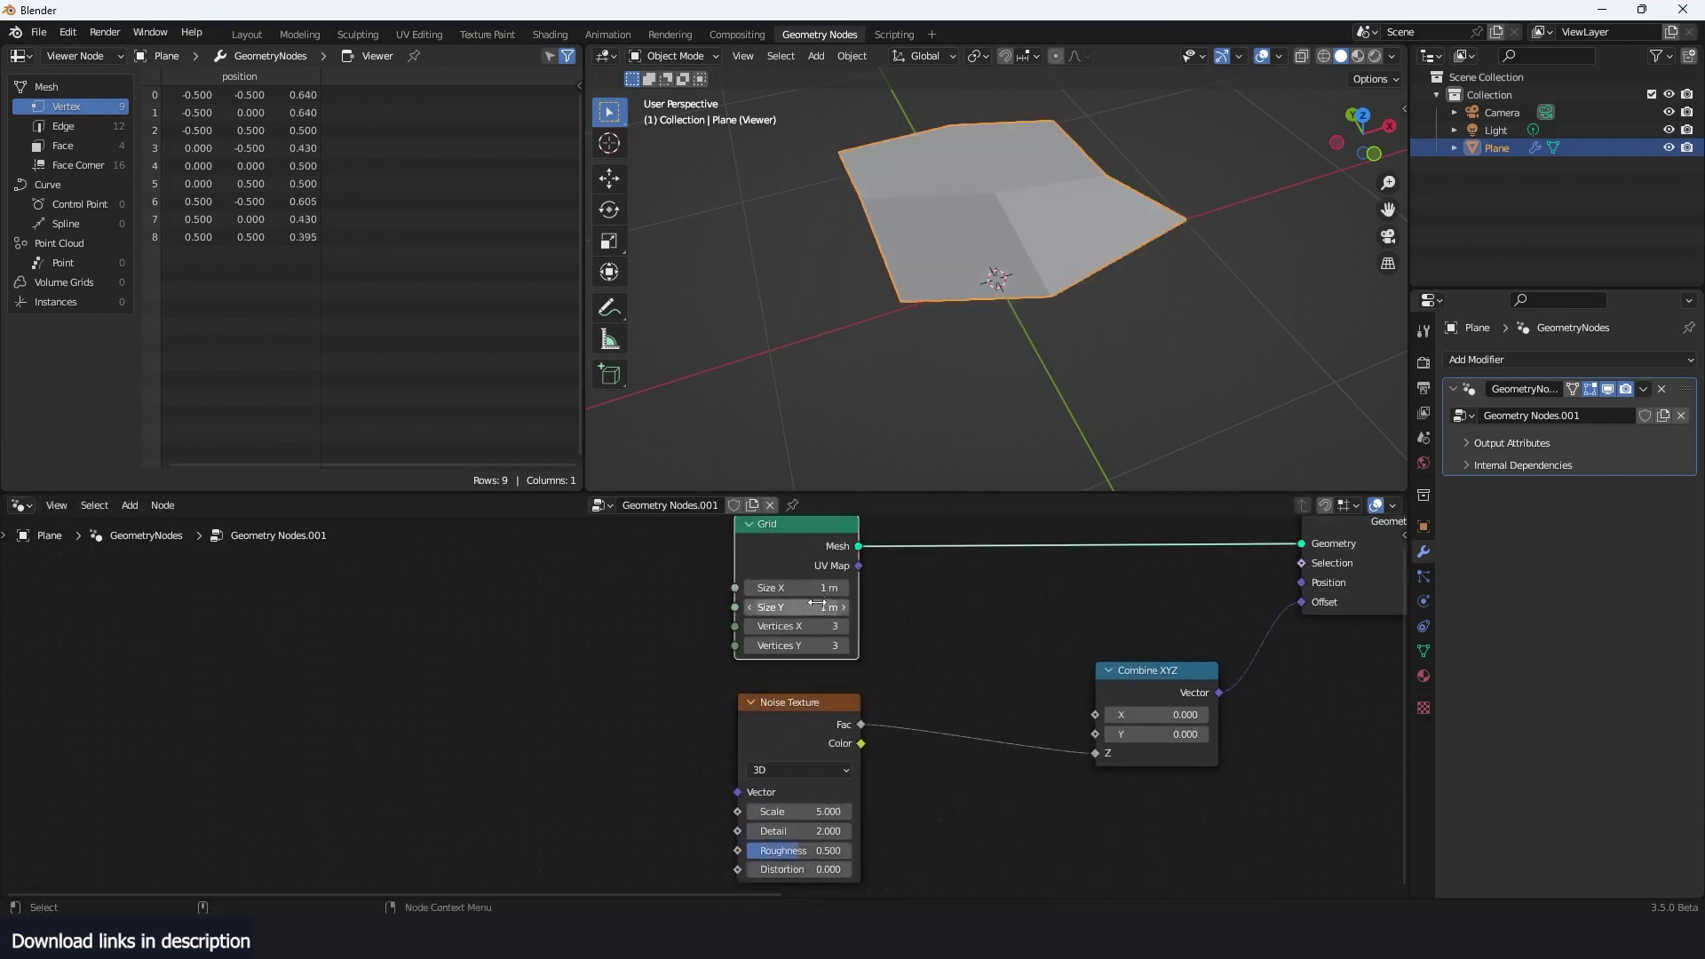
drag(814, 593, 861, 613)
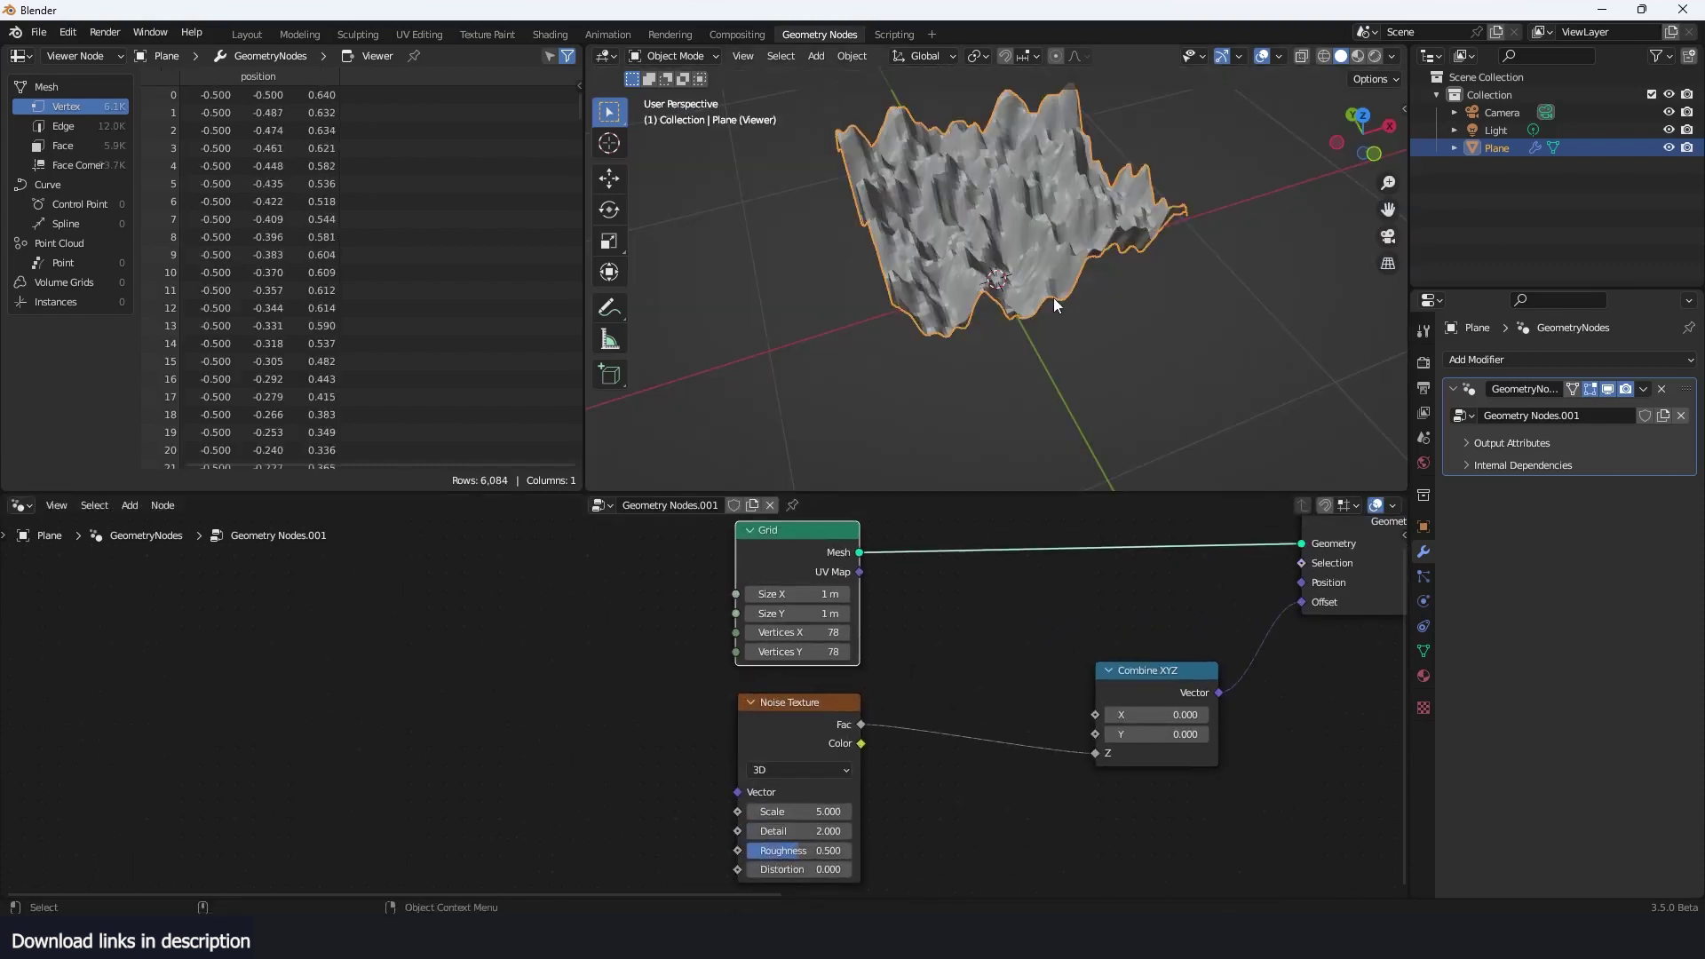
Move the Grid and Noise Texture nodes farther away from the Combine XYZ node
scroll(959, 285, up, 2)
middle_drag(1053, 297, 952, 387)
drag(756, 724, 552, 724)
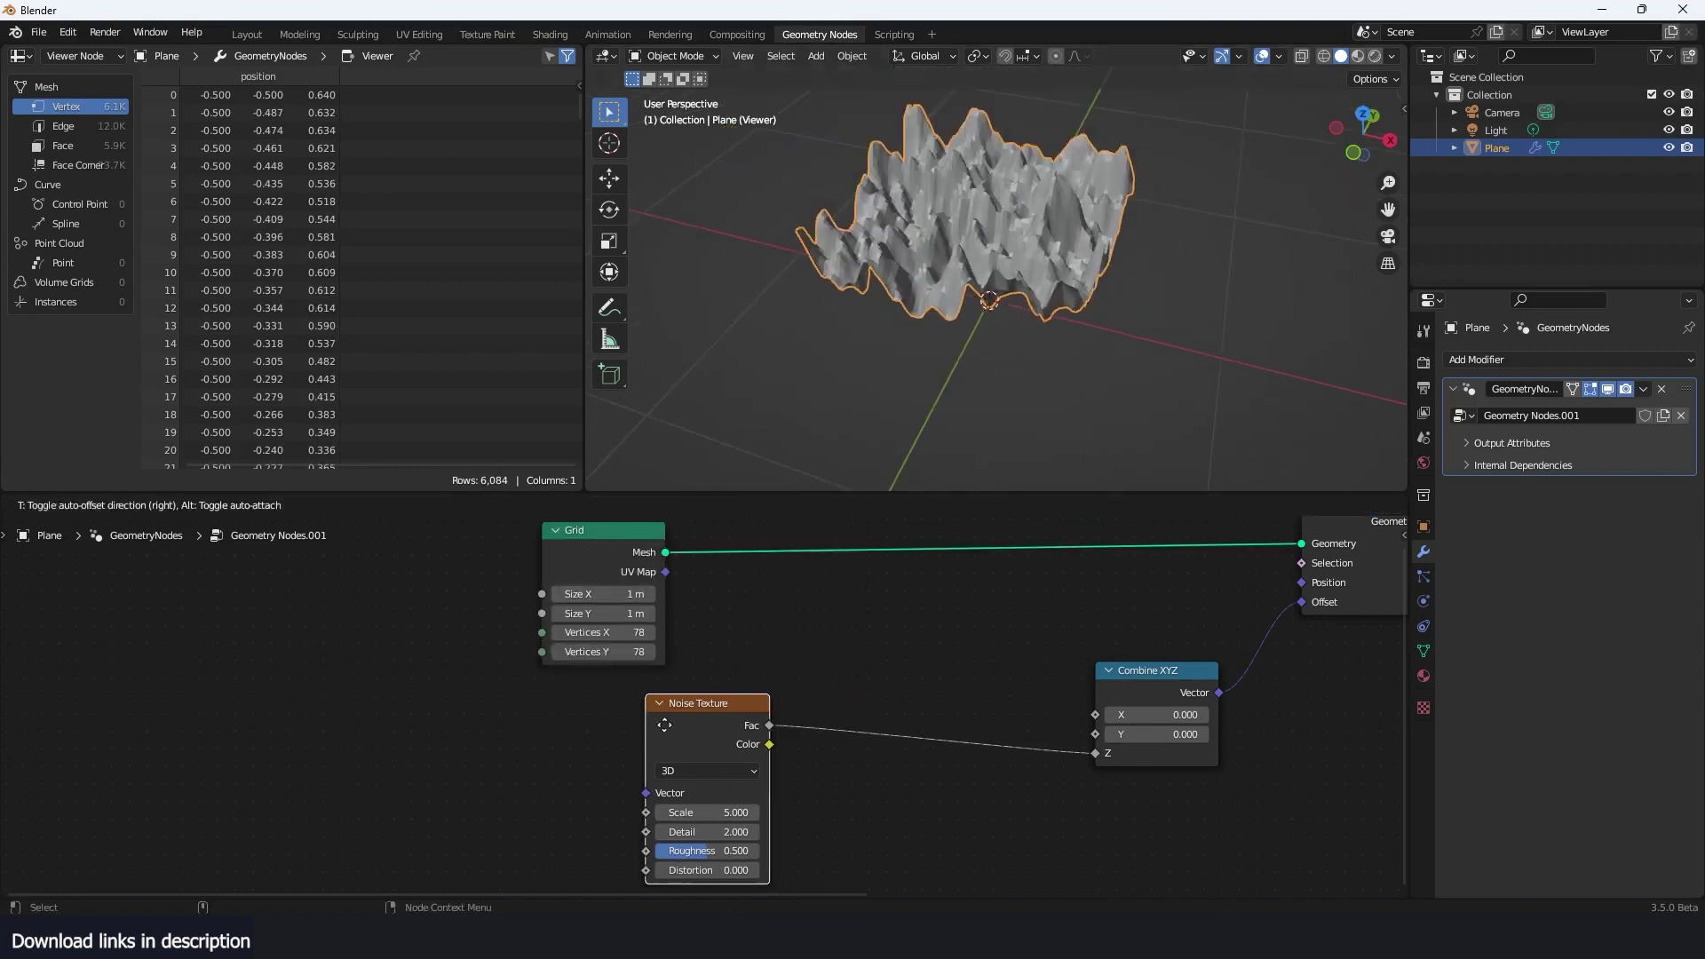
Insert a Blur Attribute node between the Noise Texture's Fac and the Combine XYZ's Z, and set its Iterations to 13
scroll(908, 654, down, 3)
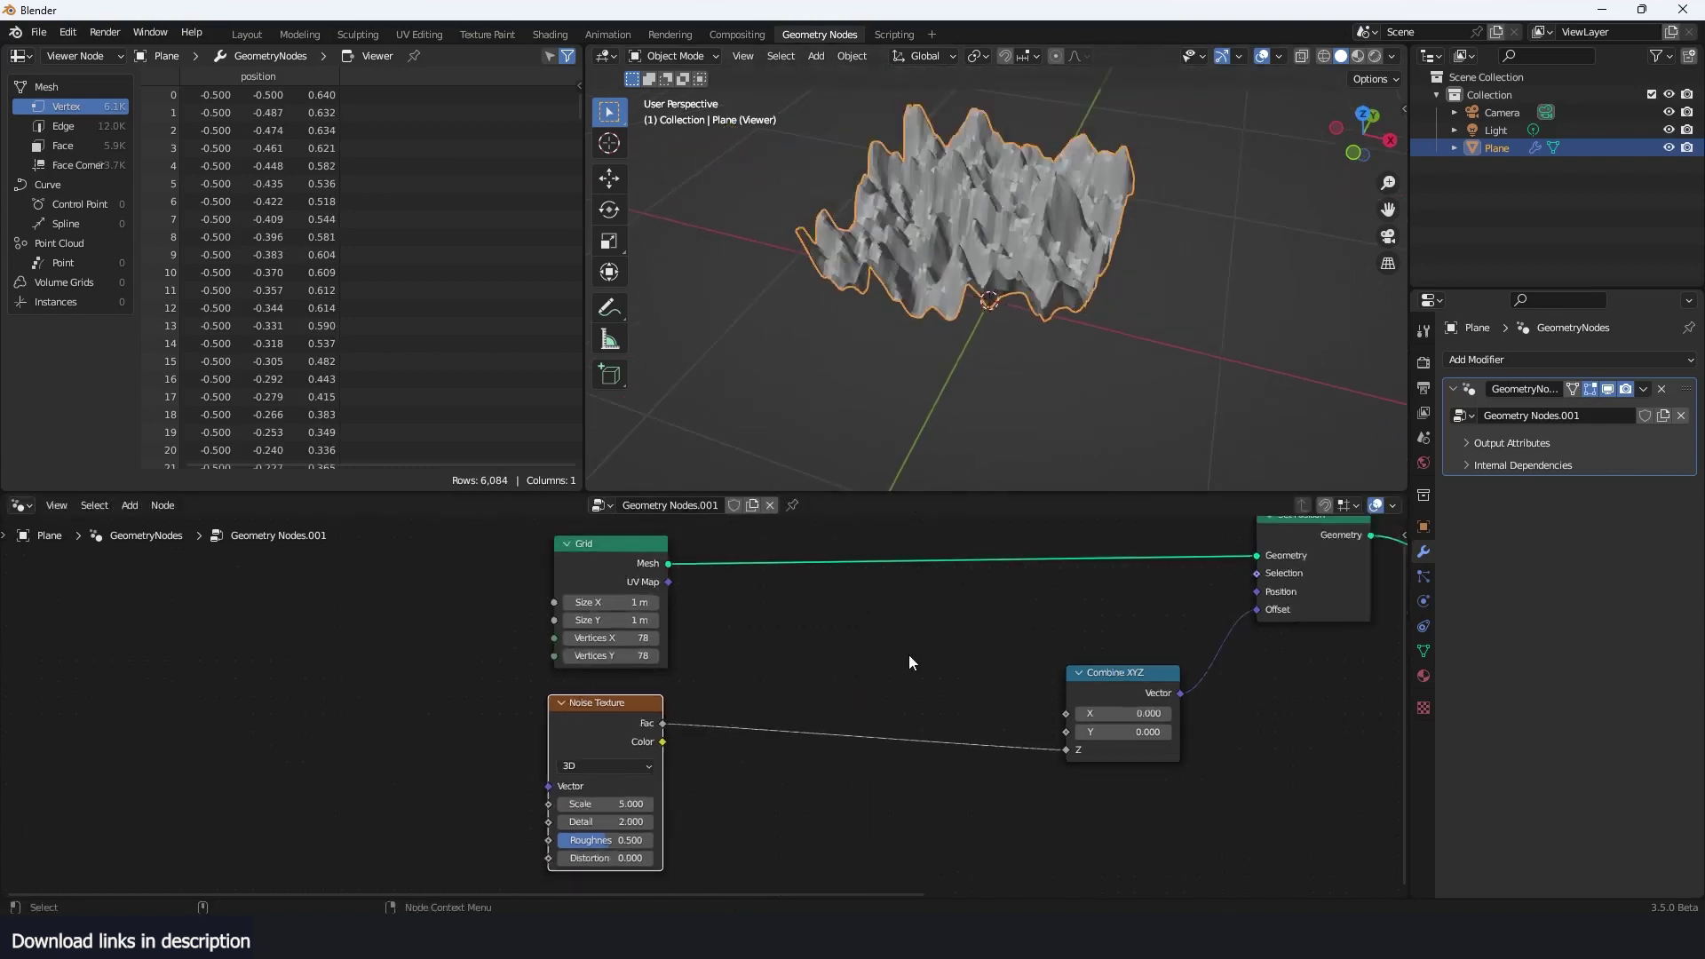
key(shift+a)
text(bl)
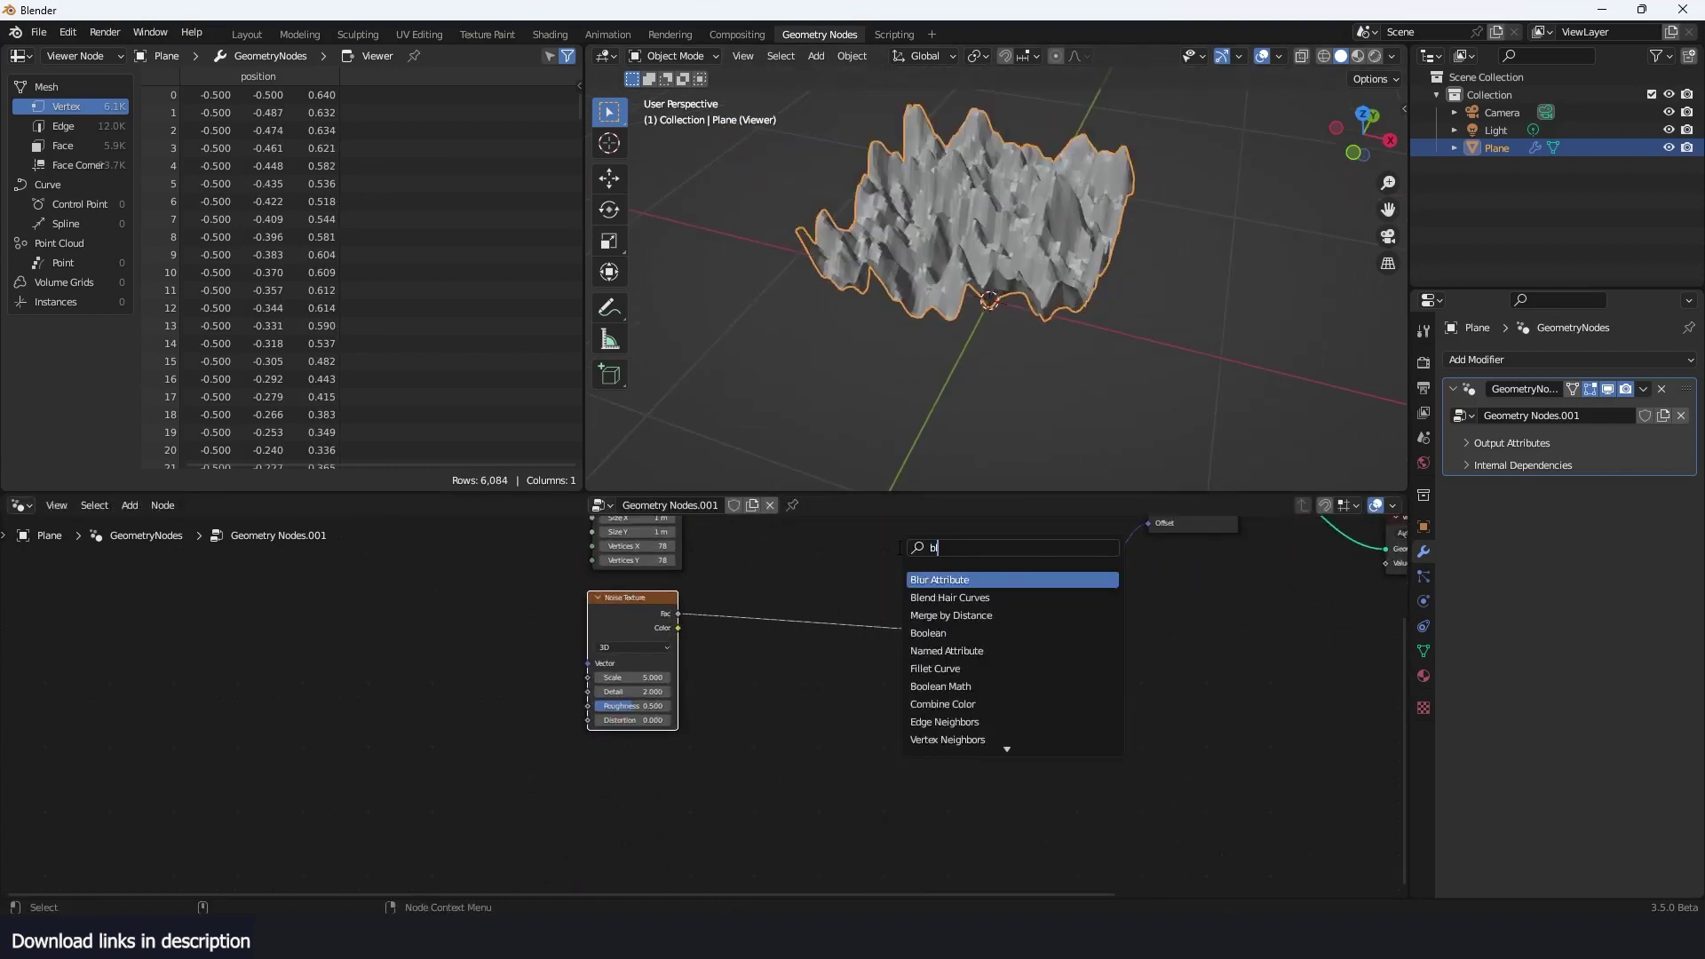
click(982, 627)
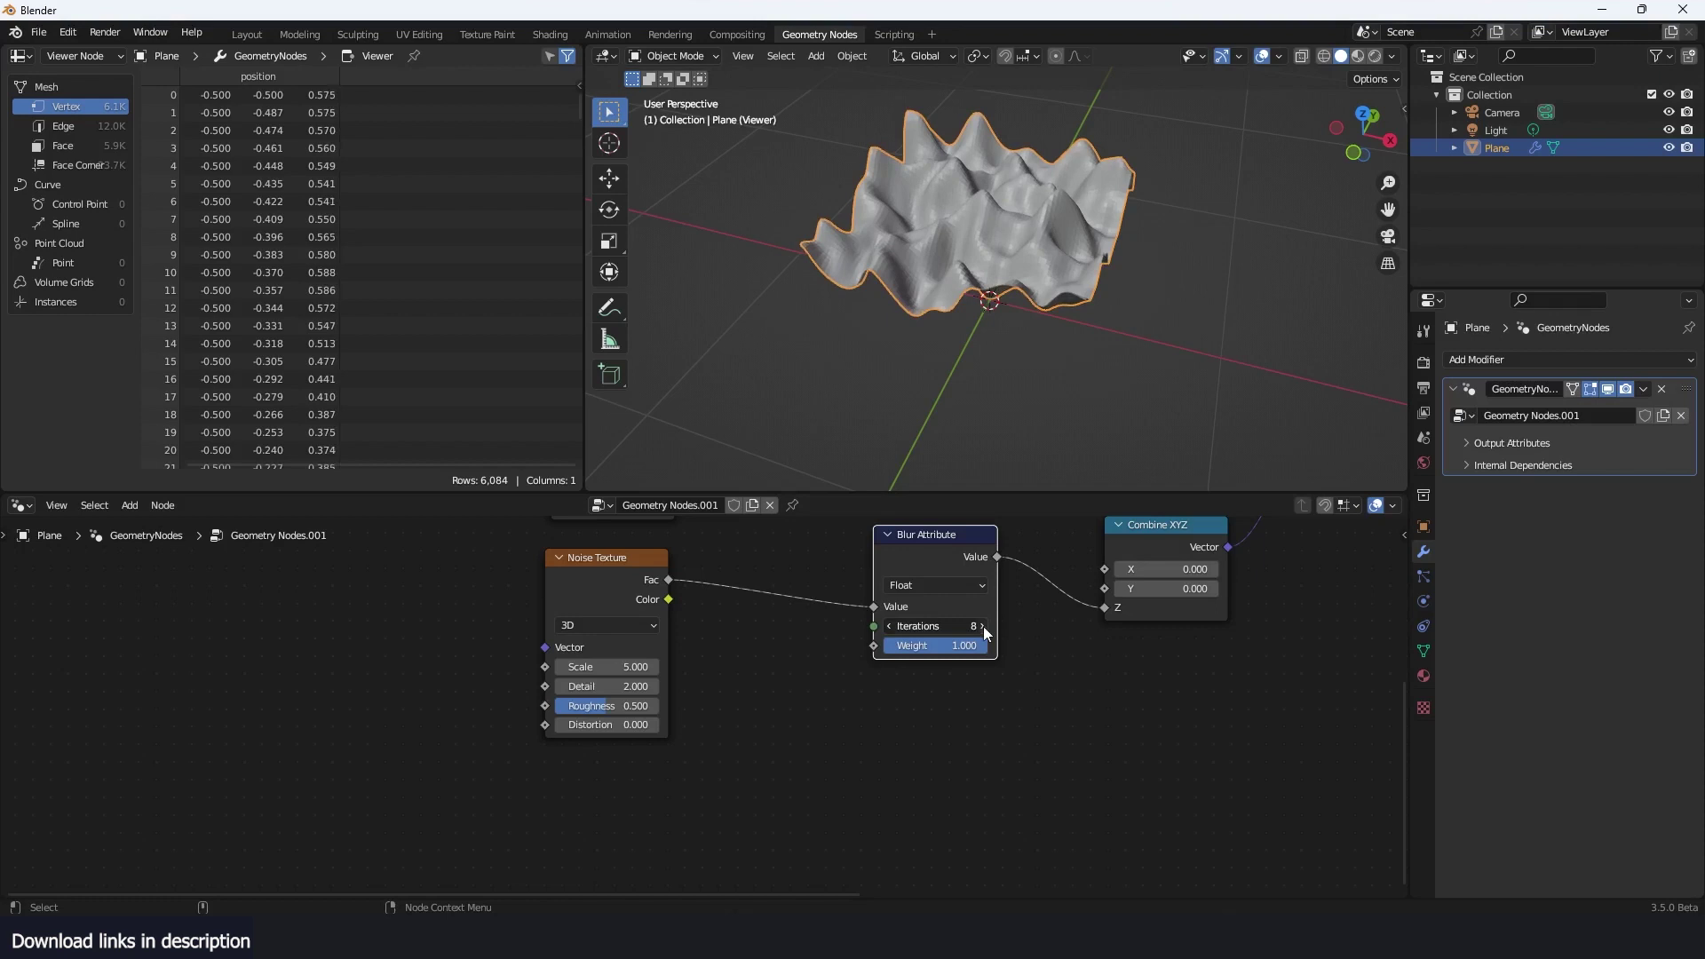
click(982, 627)
click(982, 626)
click(982, 627)
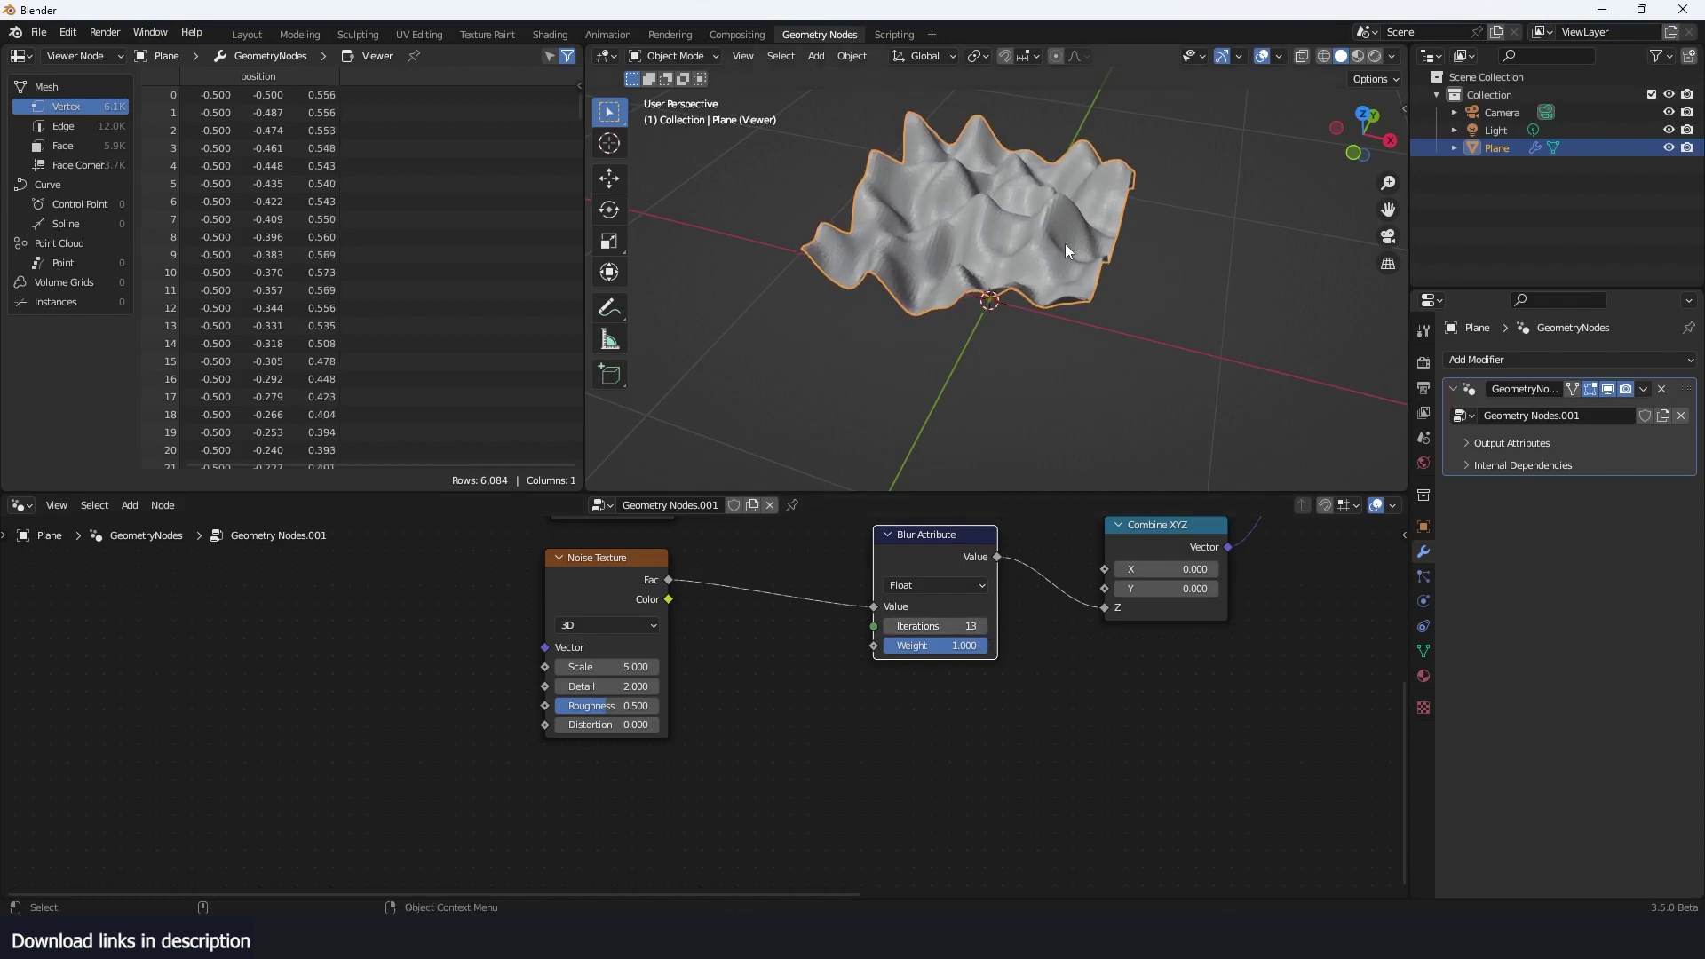
Set the Blur Attribute's Iterations to 22 and Weight to 1.000, and reposition the Noise Texture node below and before it
scroll(1064, 243, up, 4)
middle_drag(1063, 243, 1154, 293)
scroll(982, 650, down, 4)
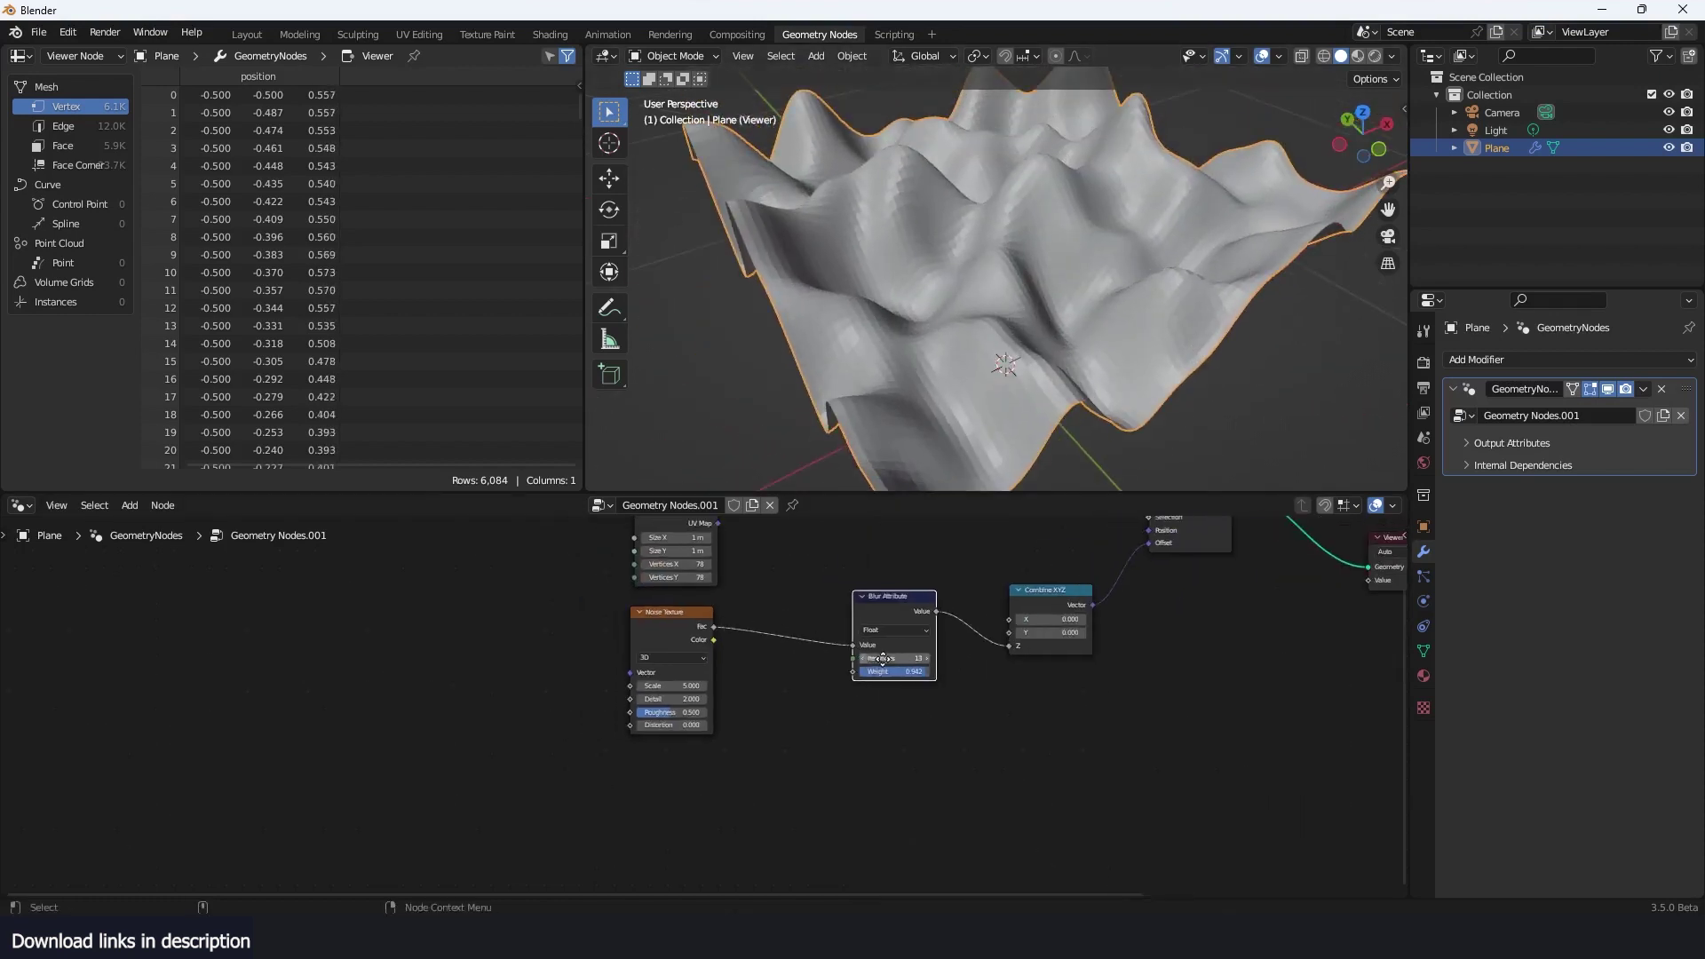
mouse_move(924, 663)
mouse_down()
mouse_move(891, 663)
mouse_move(1066, 663)
mouse_move(952, 662)
mouse_up()
drag(629, 683, 715, 751)
drag(1053, 698, 995, 698)
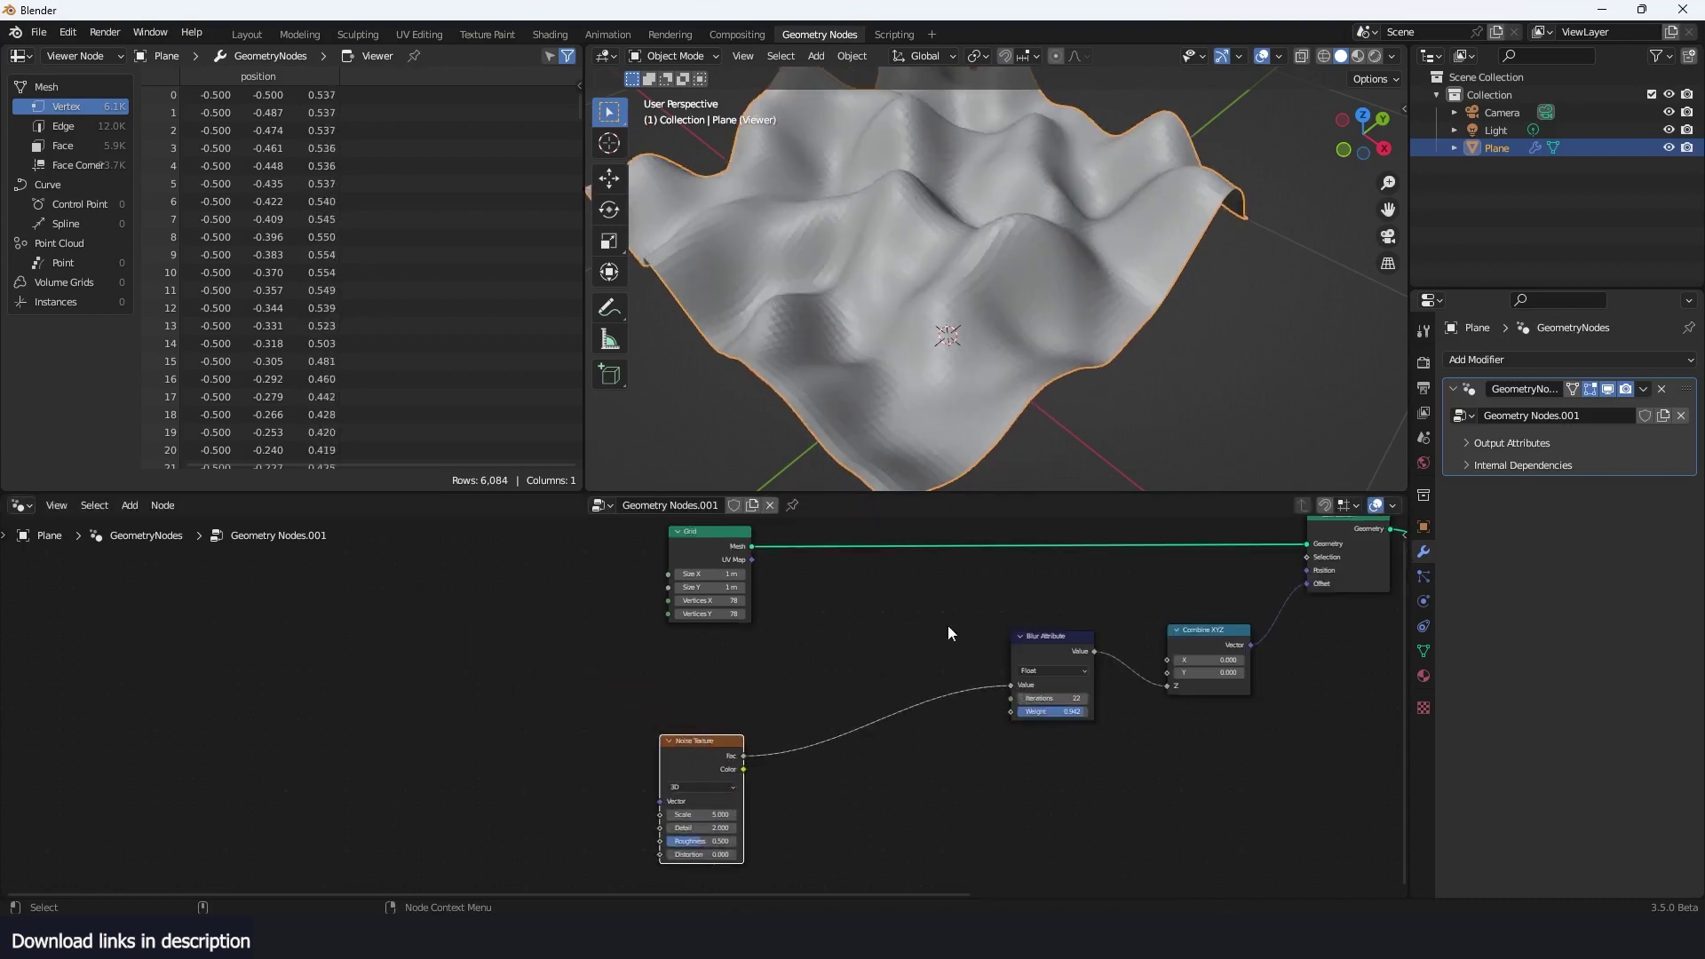
scroll(946, 625, up, 3)
mouse_move(1186, 712)
mouse_down()
mouse_move(1101, 712)
mouse_move(1188, 713)
mouse_up()
middle_drag(912, 704, 951, 713)
drag(727, 772, 895, 782)
Add a Voronoi Texture node and connect its Distance output to the Blur Attribute's Weight
key(shift+d)
click(463, 630)
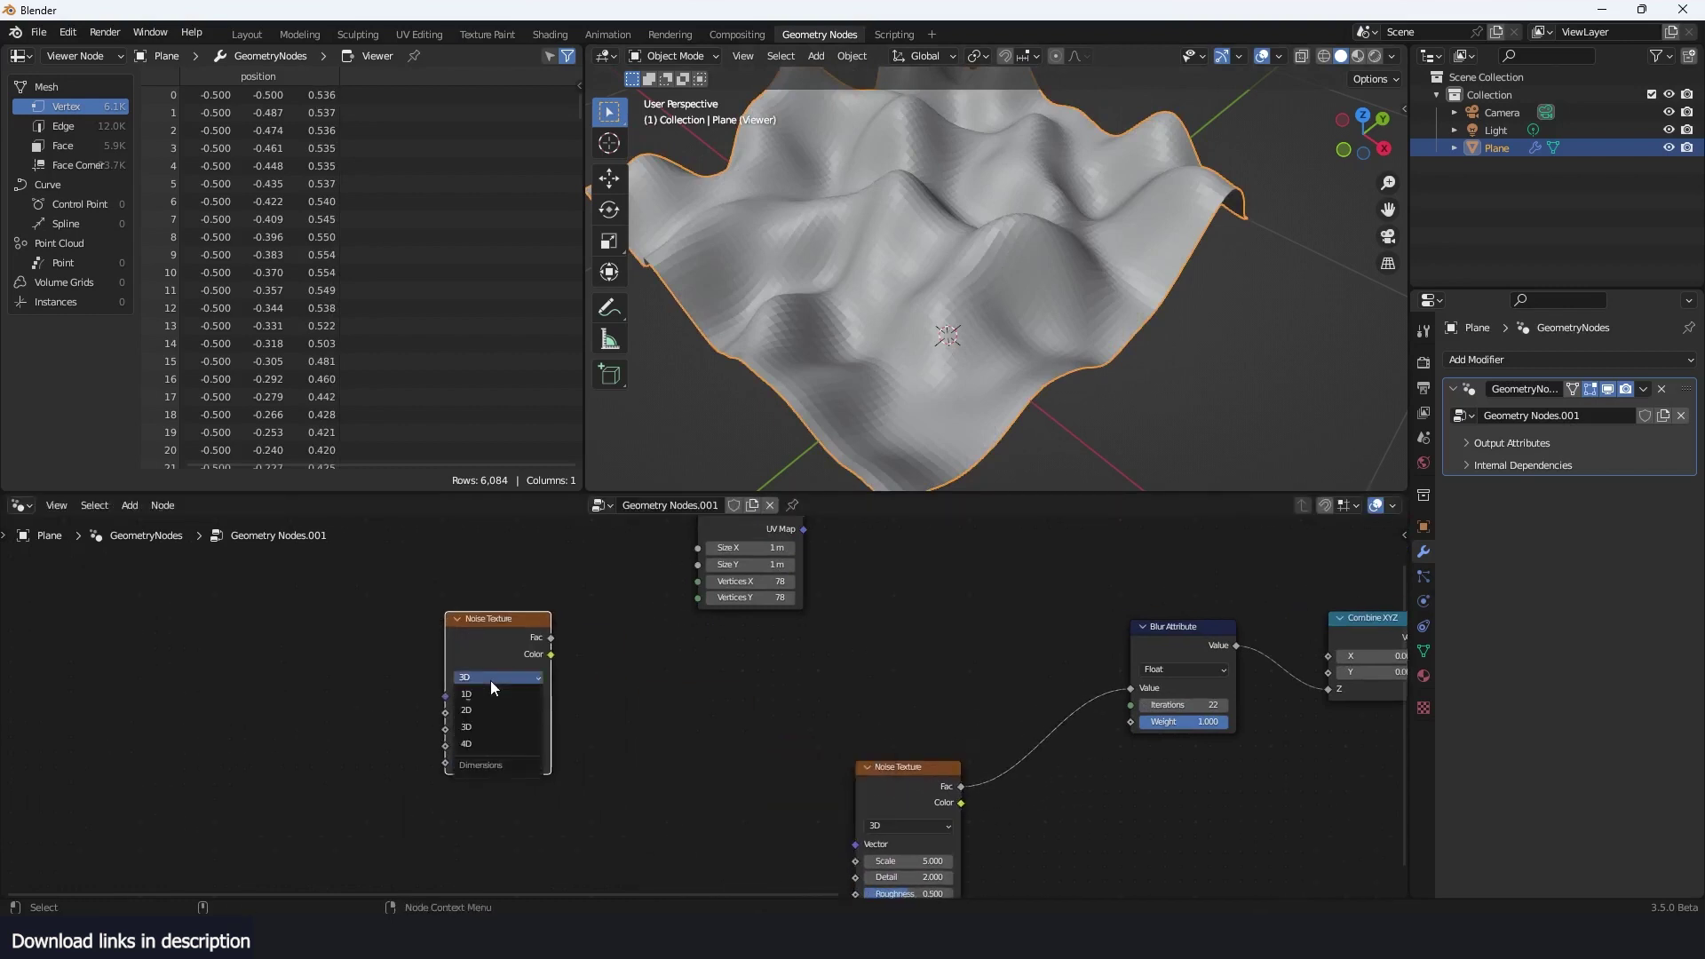
key(shift+a)
mouse_move(682, 804)
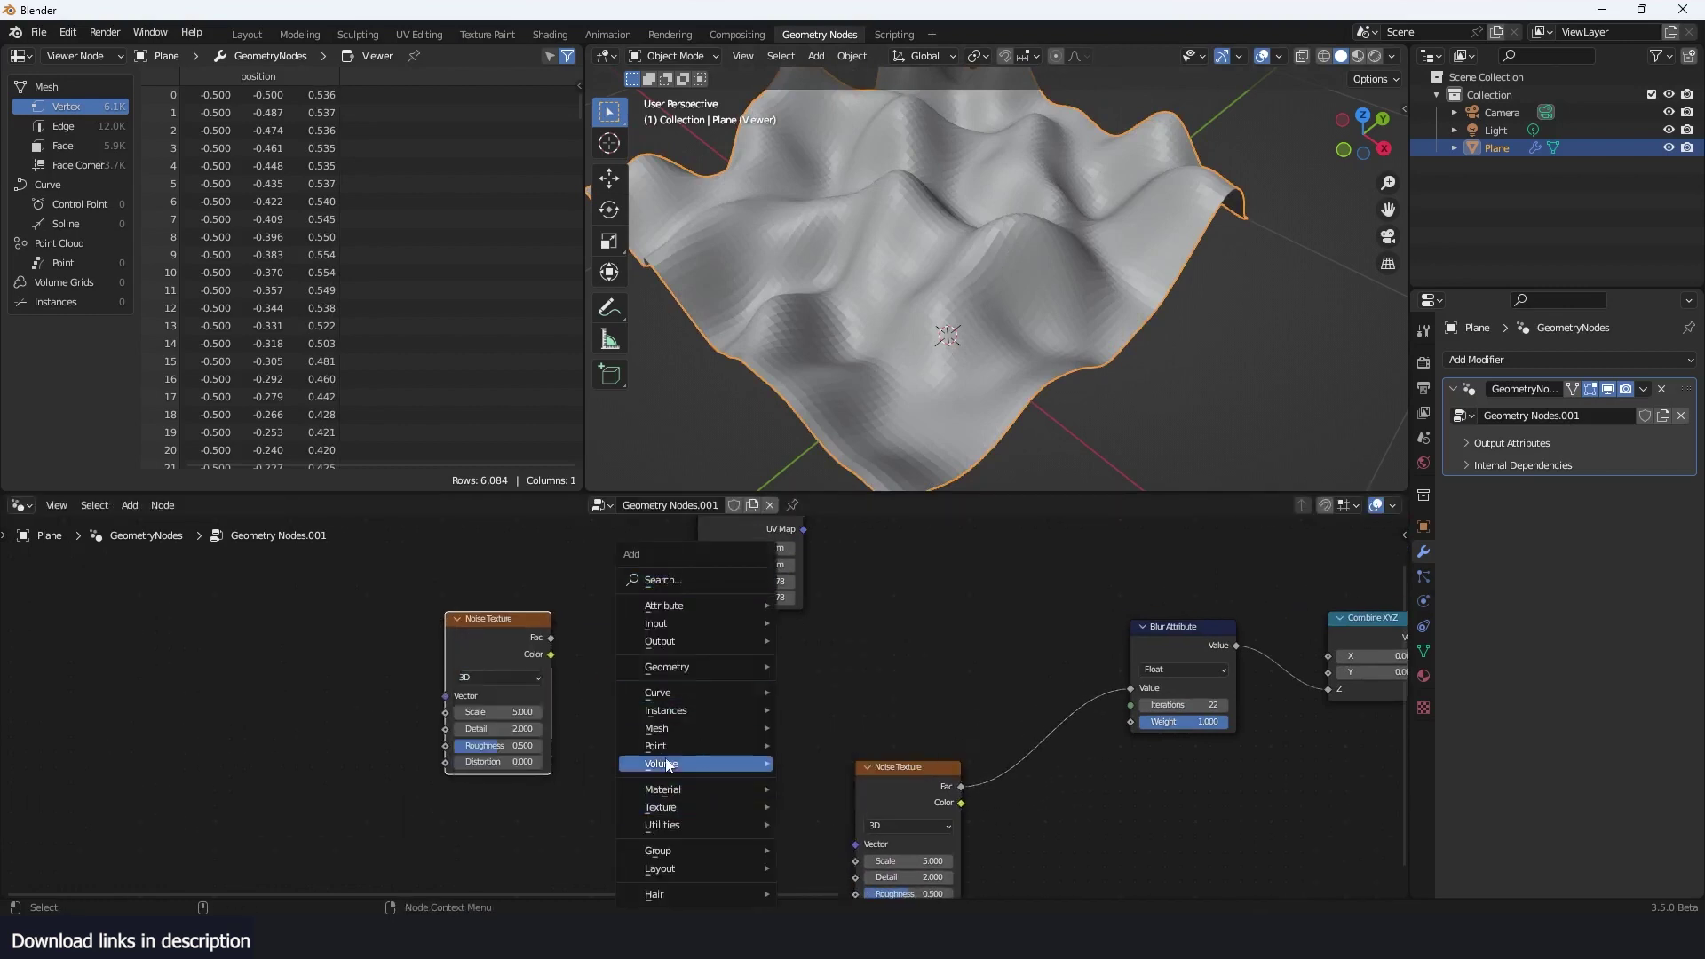
mouse_move(666, 755)
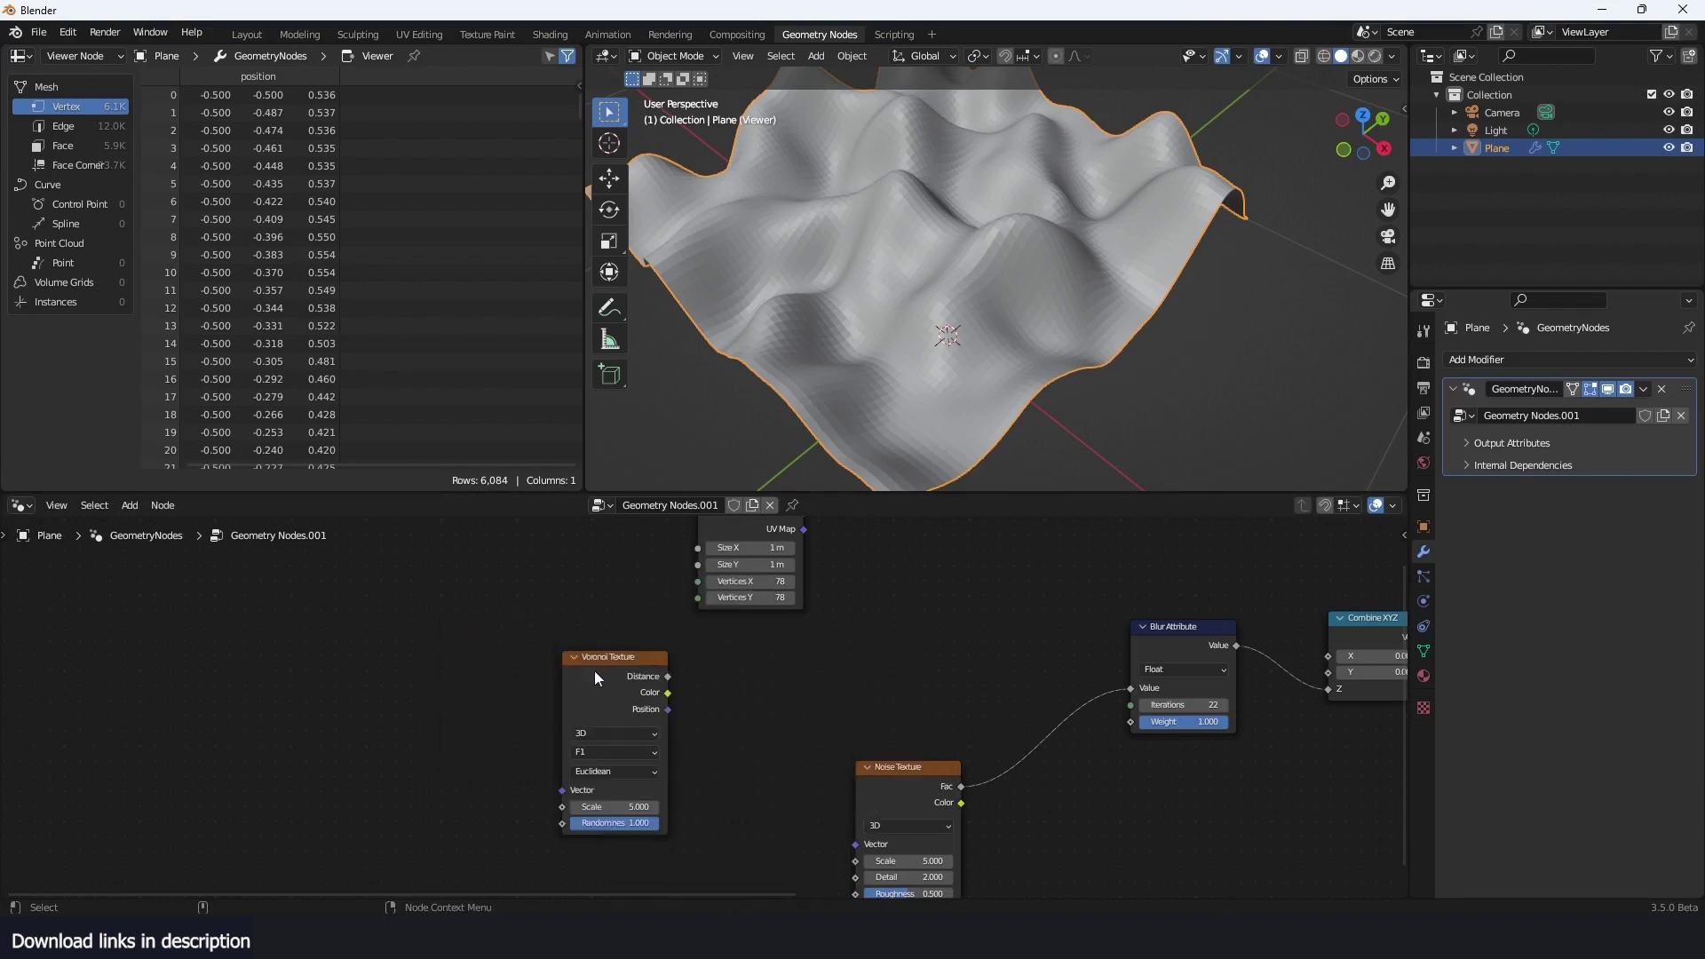
drag(665, 677, 1129, 721)
Insert a ColorRamp node between the Voronoi Texture's Distance and the Blur Attribute's Weight
key(shift+a)
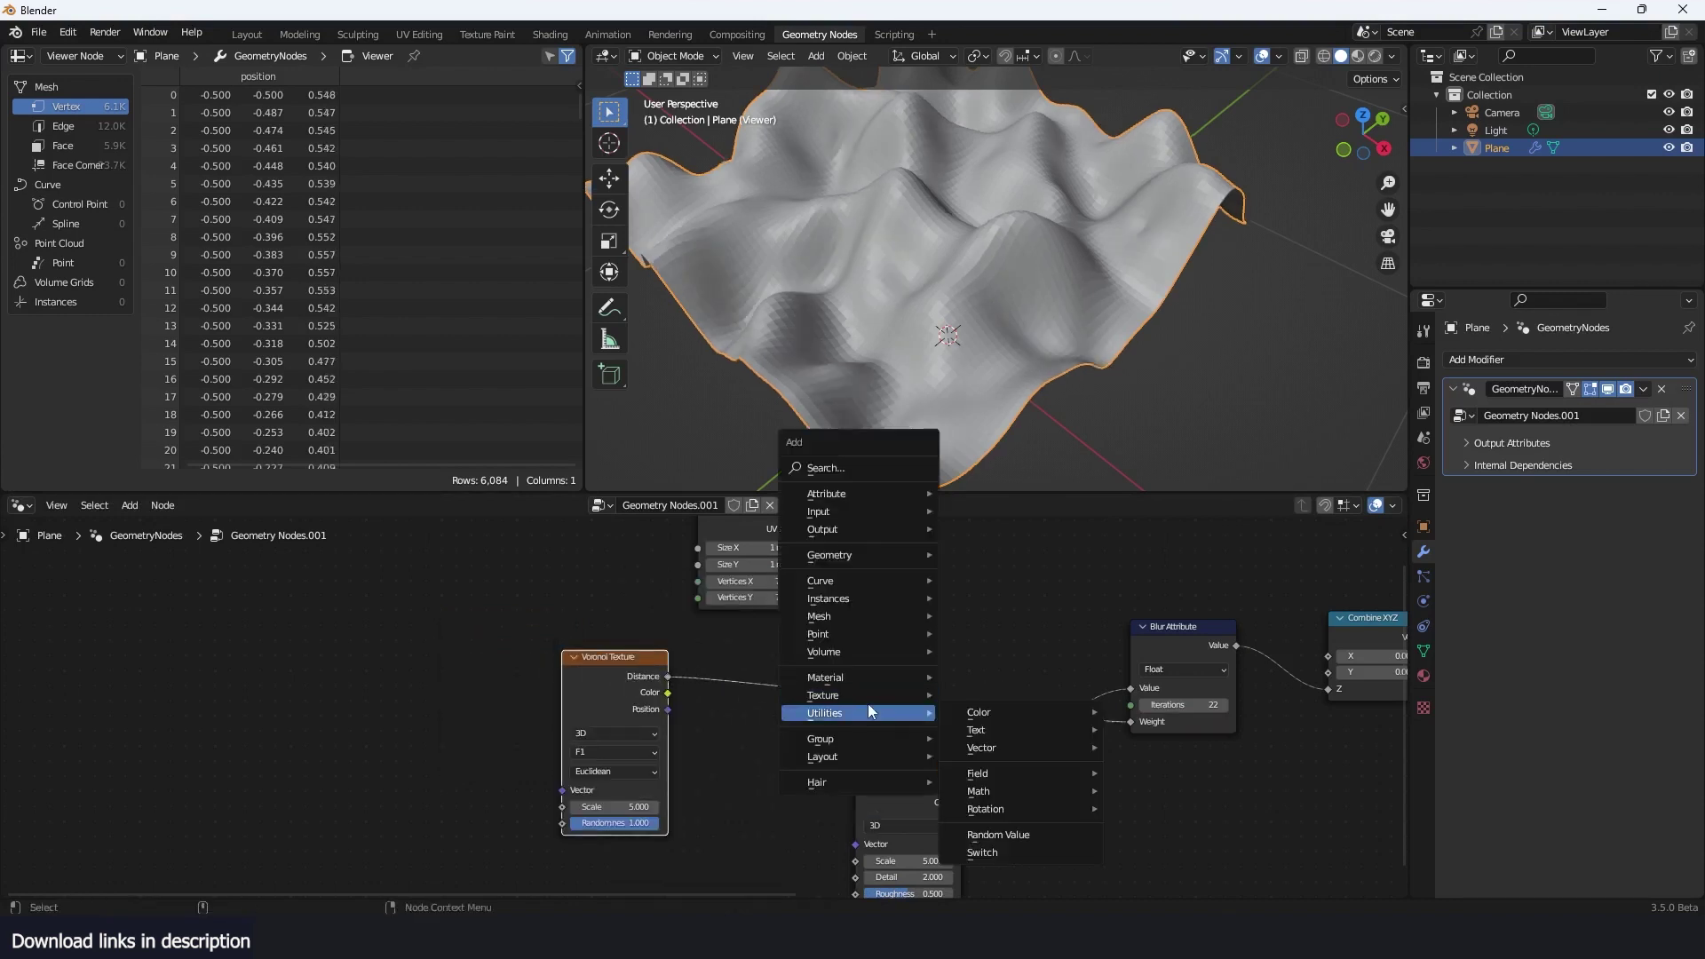
click(890, 466)
text(color)
key(Return)
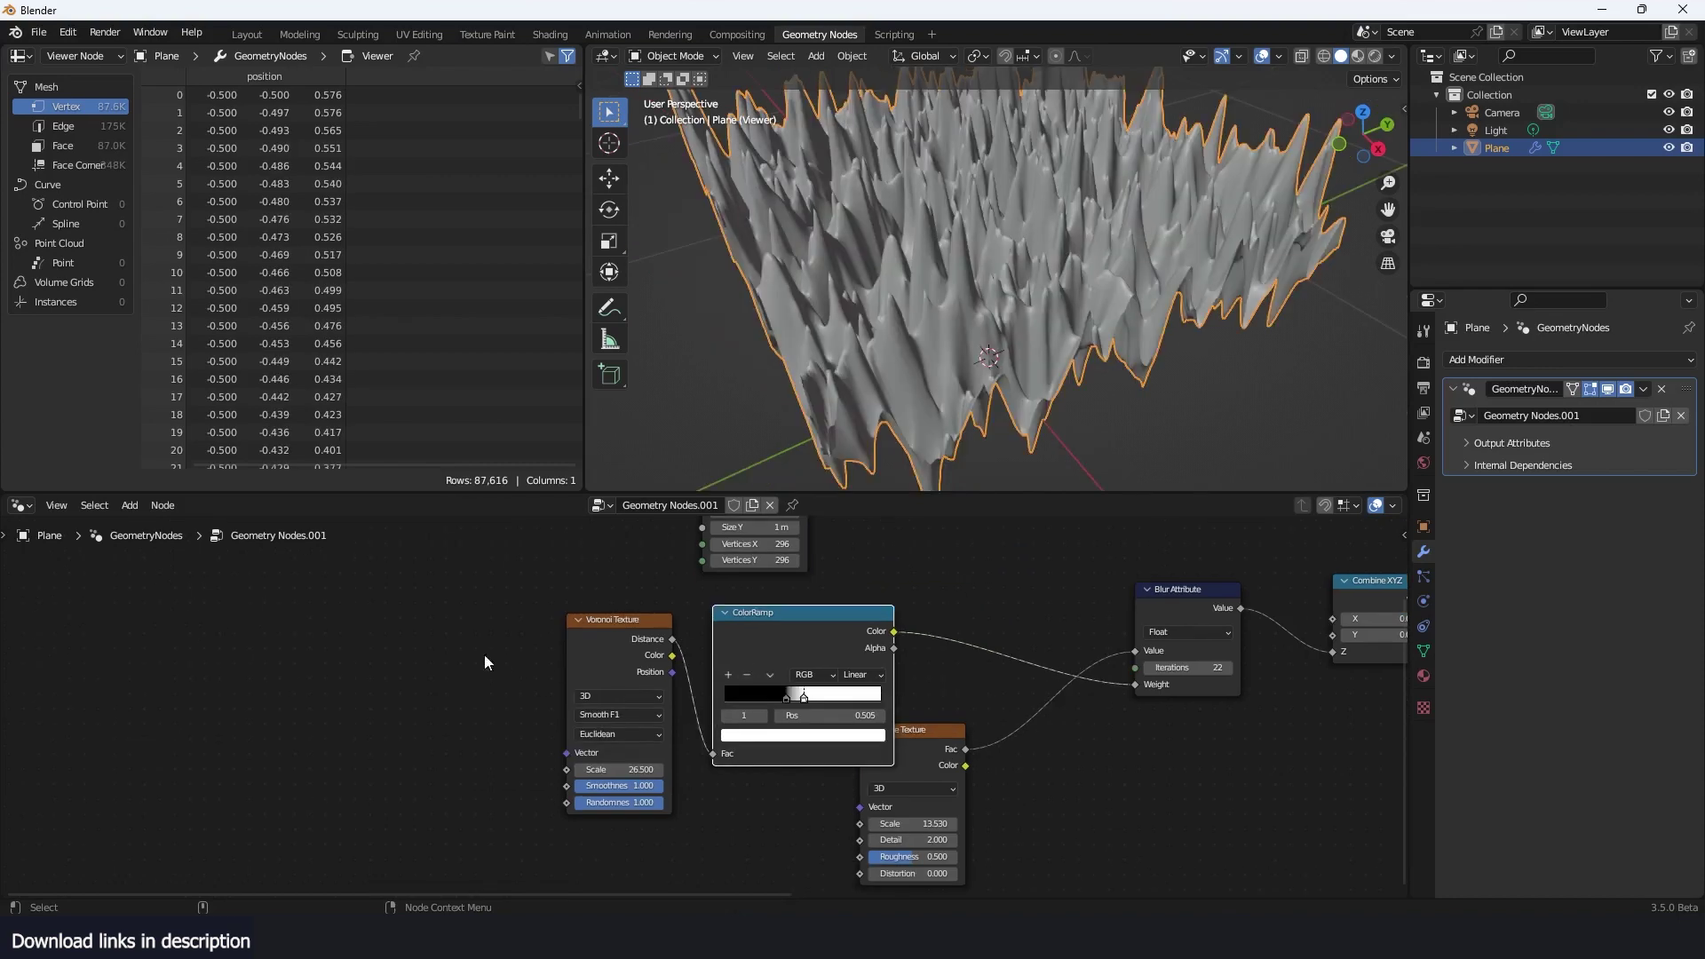
Add a Gradient Texture node and connect its Color output to the ColorRamp's Fac in place of the Voronoi Texture
key(shift+a)
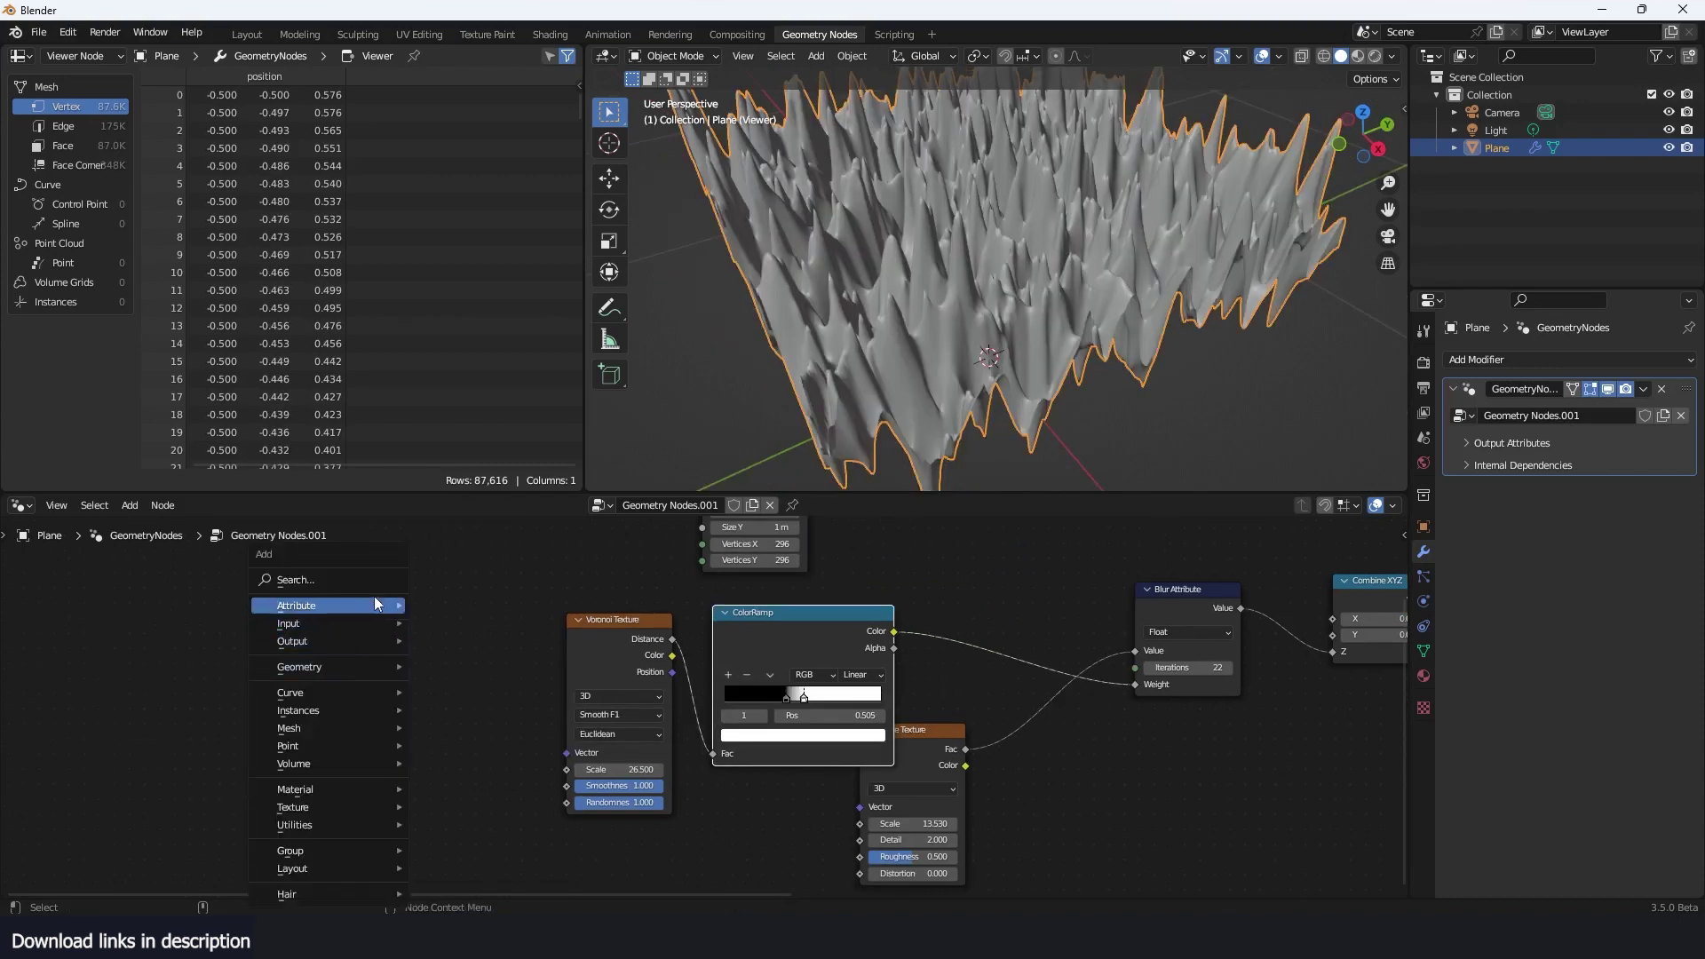
mouse_move(373, 580)
click(418, 654)
click(295, 772)
drag(416, 699, 573, 745)
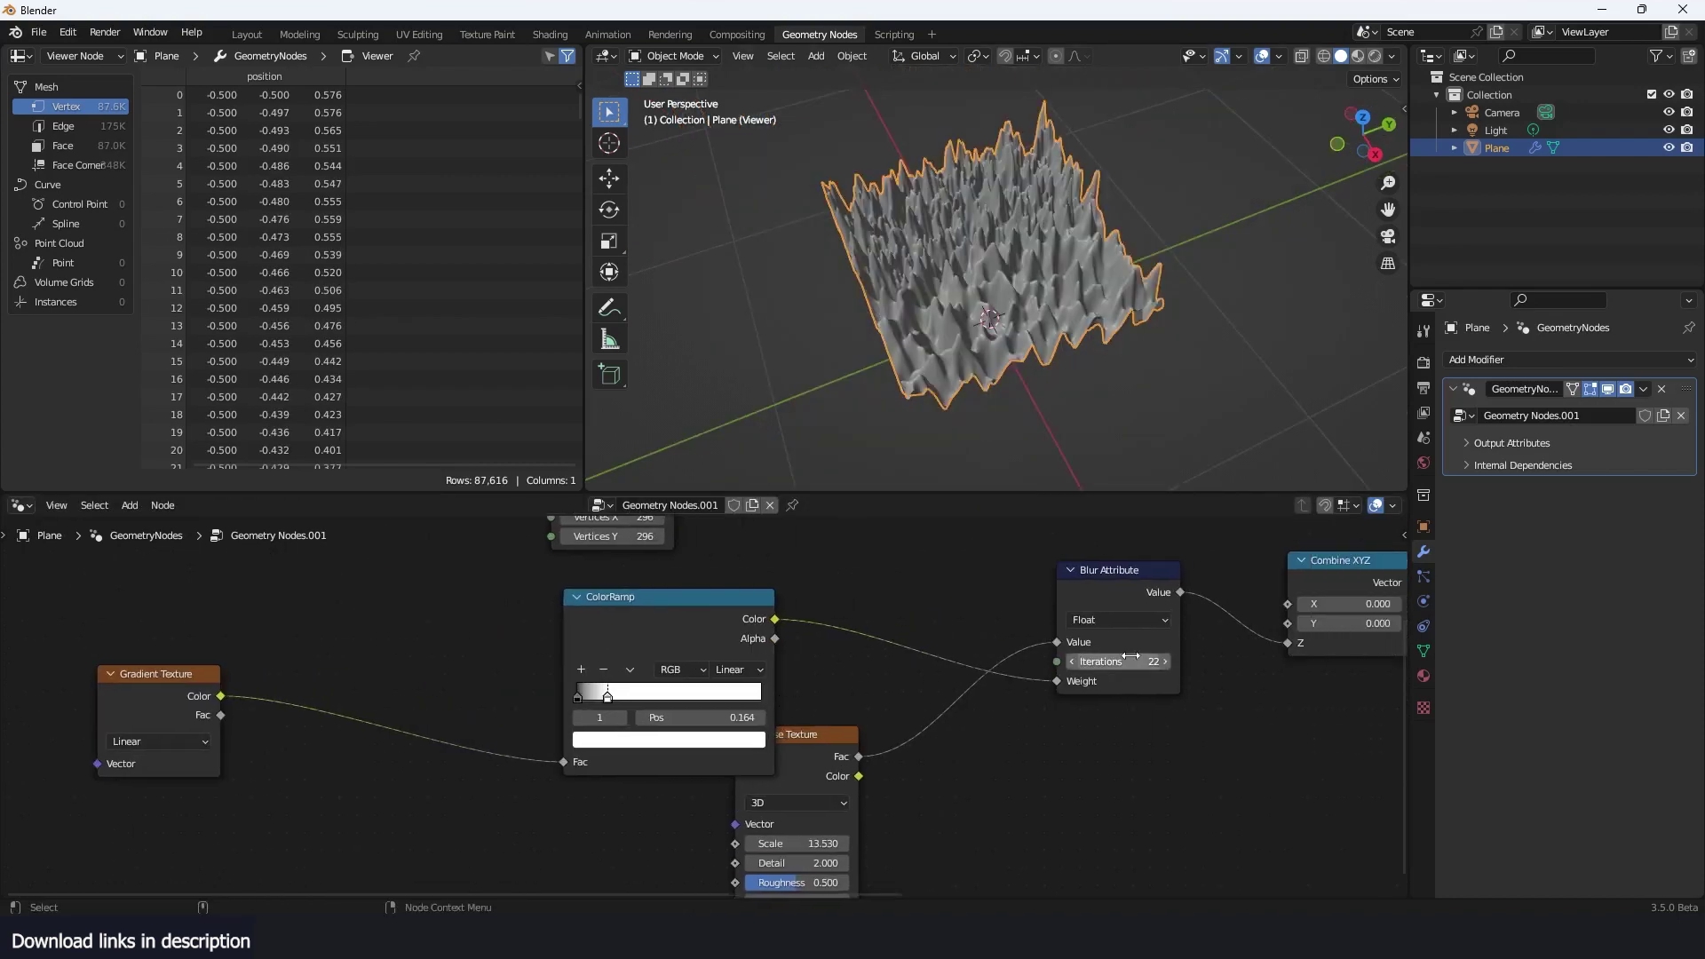
Raise the Blur Attribute's Iterations to 684 and adjust the positions of the ColorRamp's black and white stops
drag(1130, 661, 1243, 662)
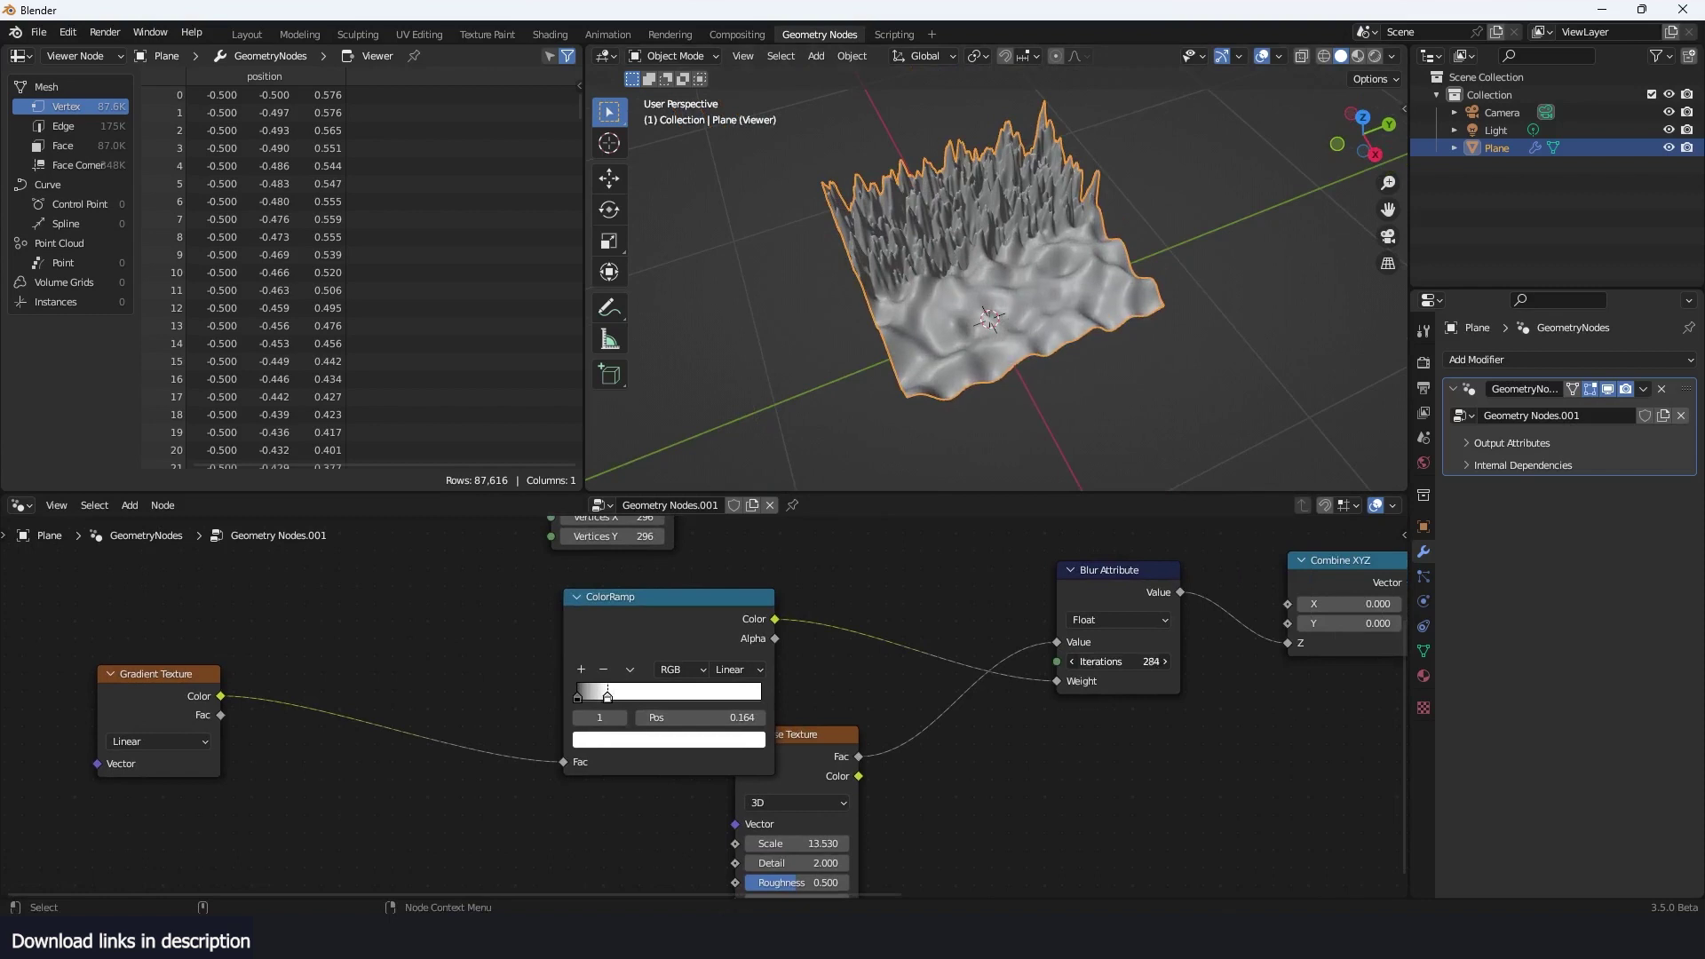
middle_drag(777, 360, 968, 335)
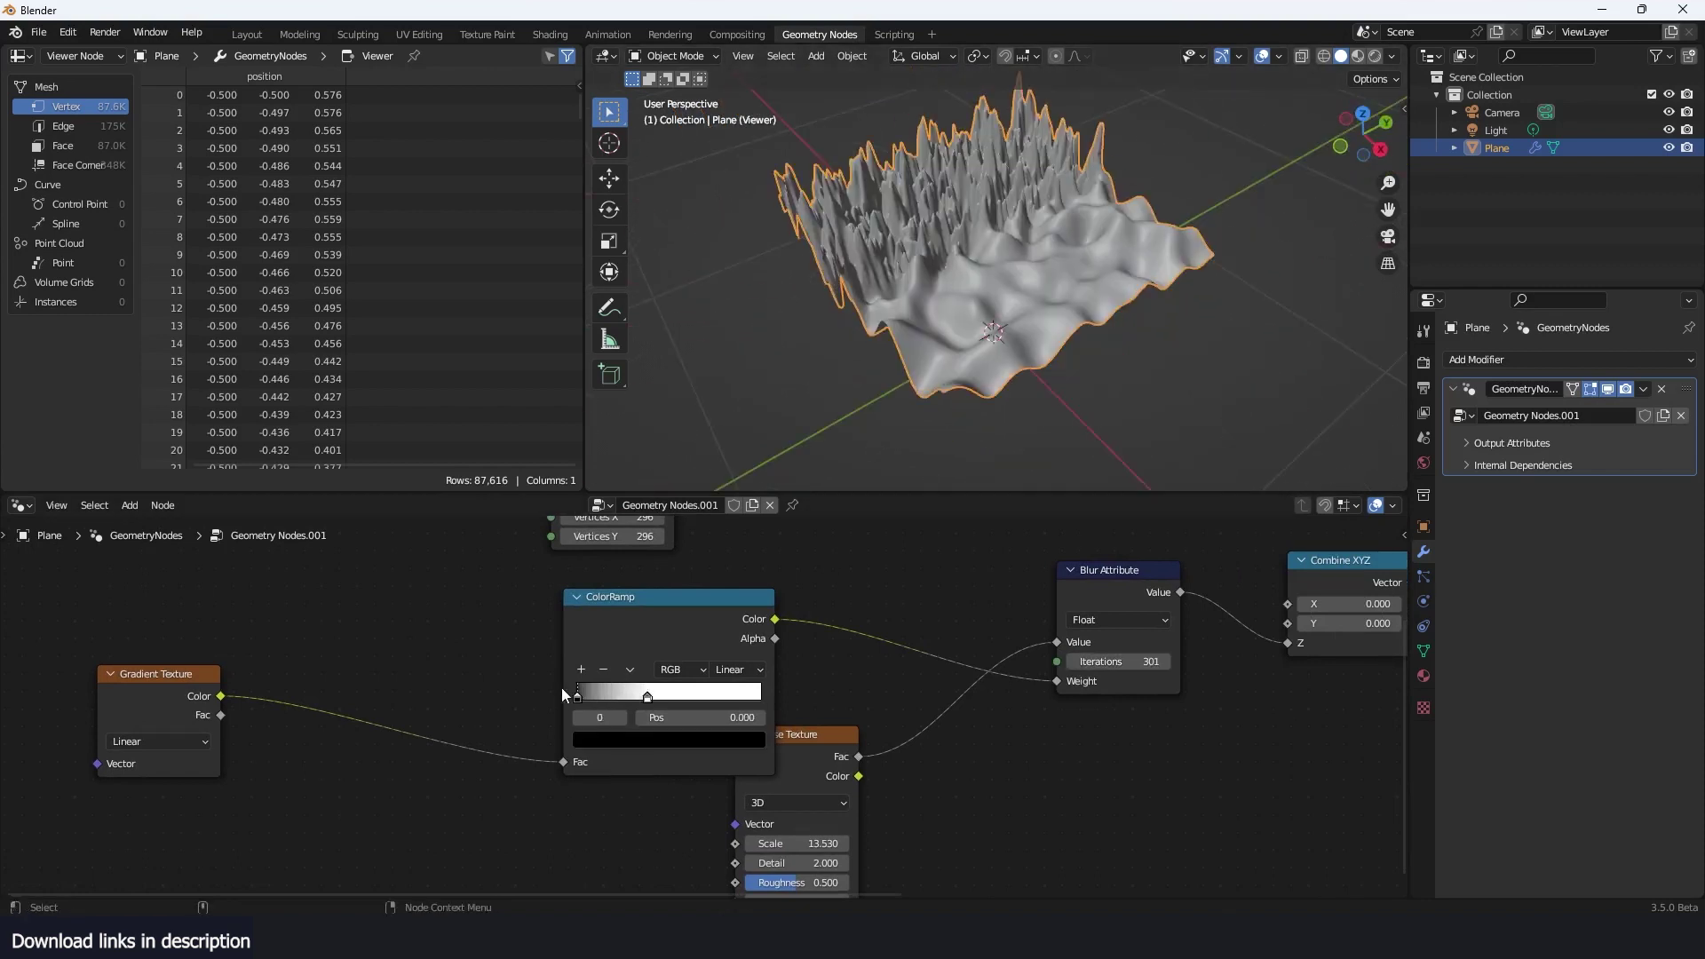
drag(647, 697, 618, 697)
drag(1136, 661, 1252, 662)
mouse_move(907, 439)
middle_down()
mouse_move(1094, 425)
mouse_move(998, 419)
mouse_move(905, 444)
middle_up()
mouse_move(618, 698)
mouse_down()
mouse_move(674, 698)
mouse_move(594, 690)
mouse_up()
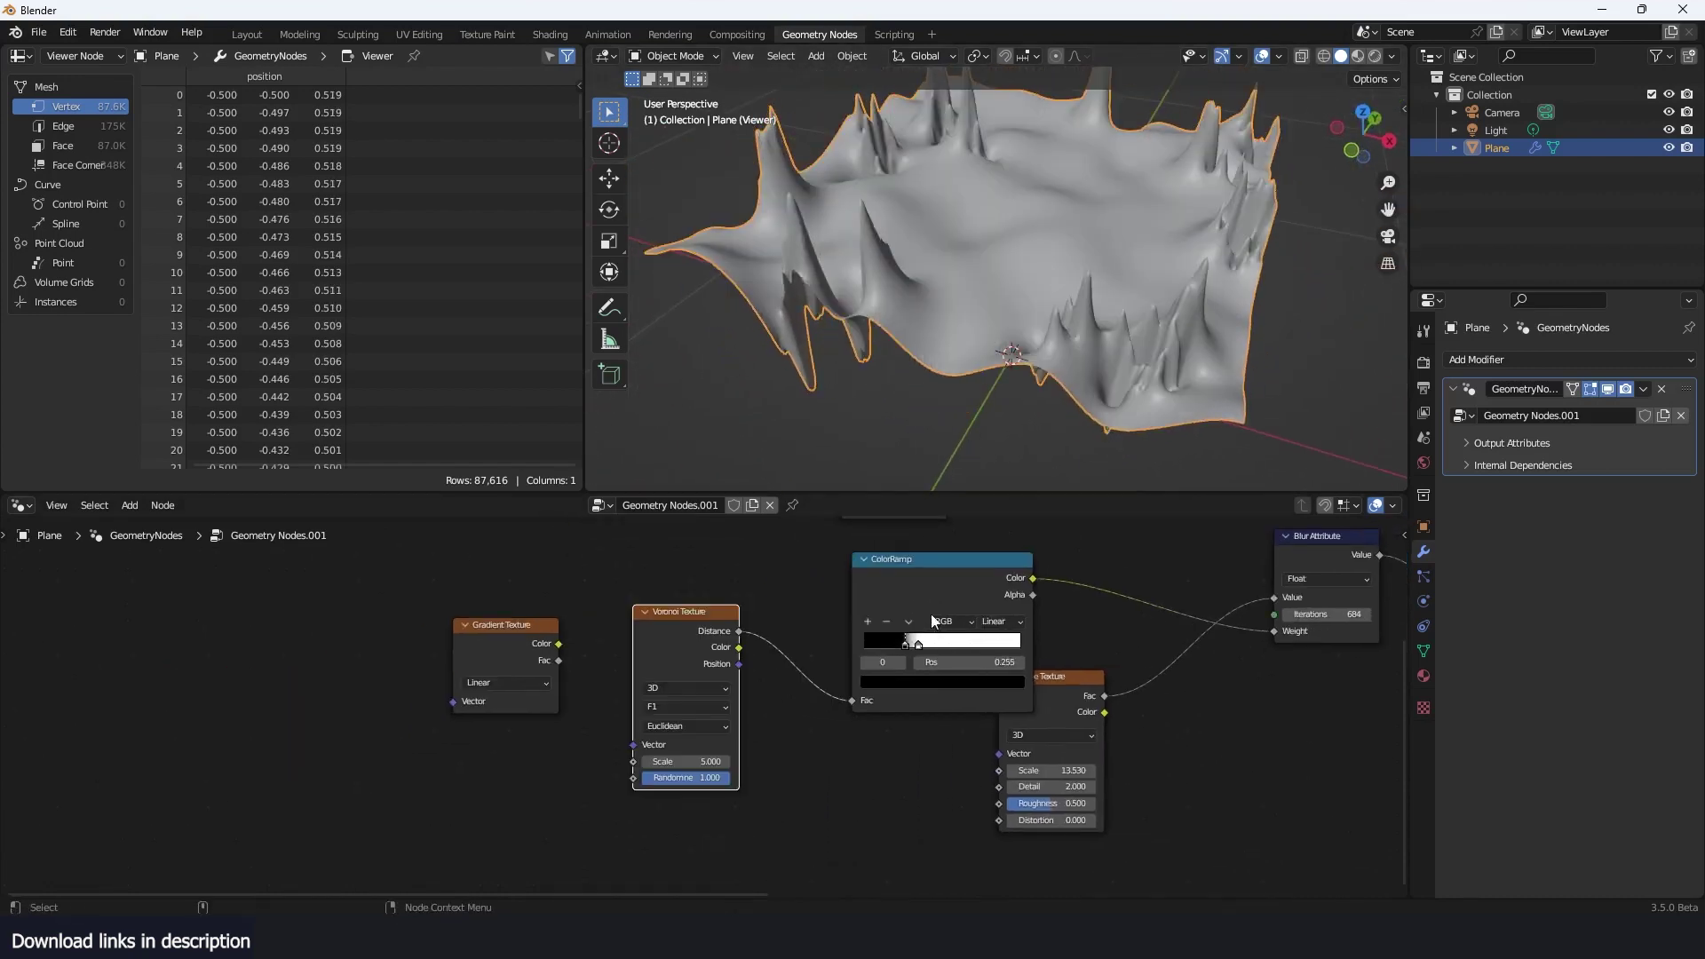
middle_drag(1052, 399, 714, 687)
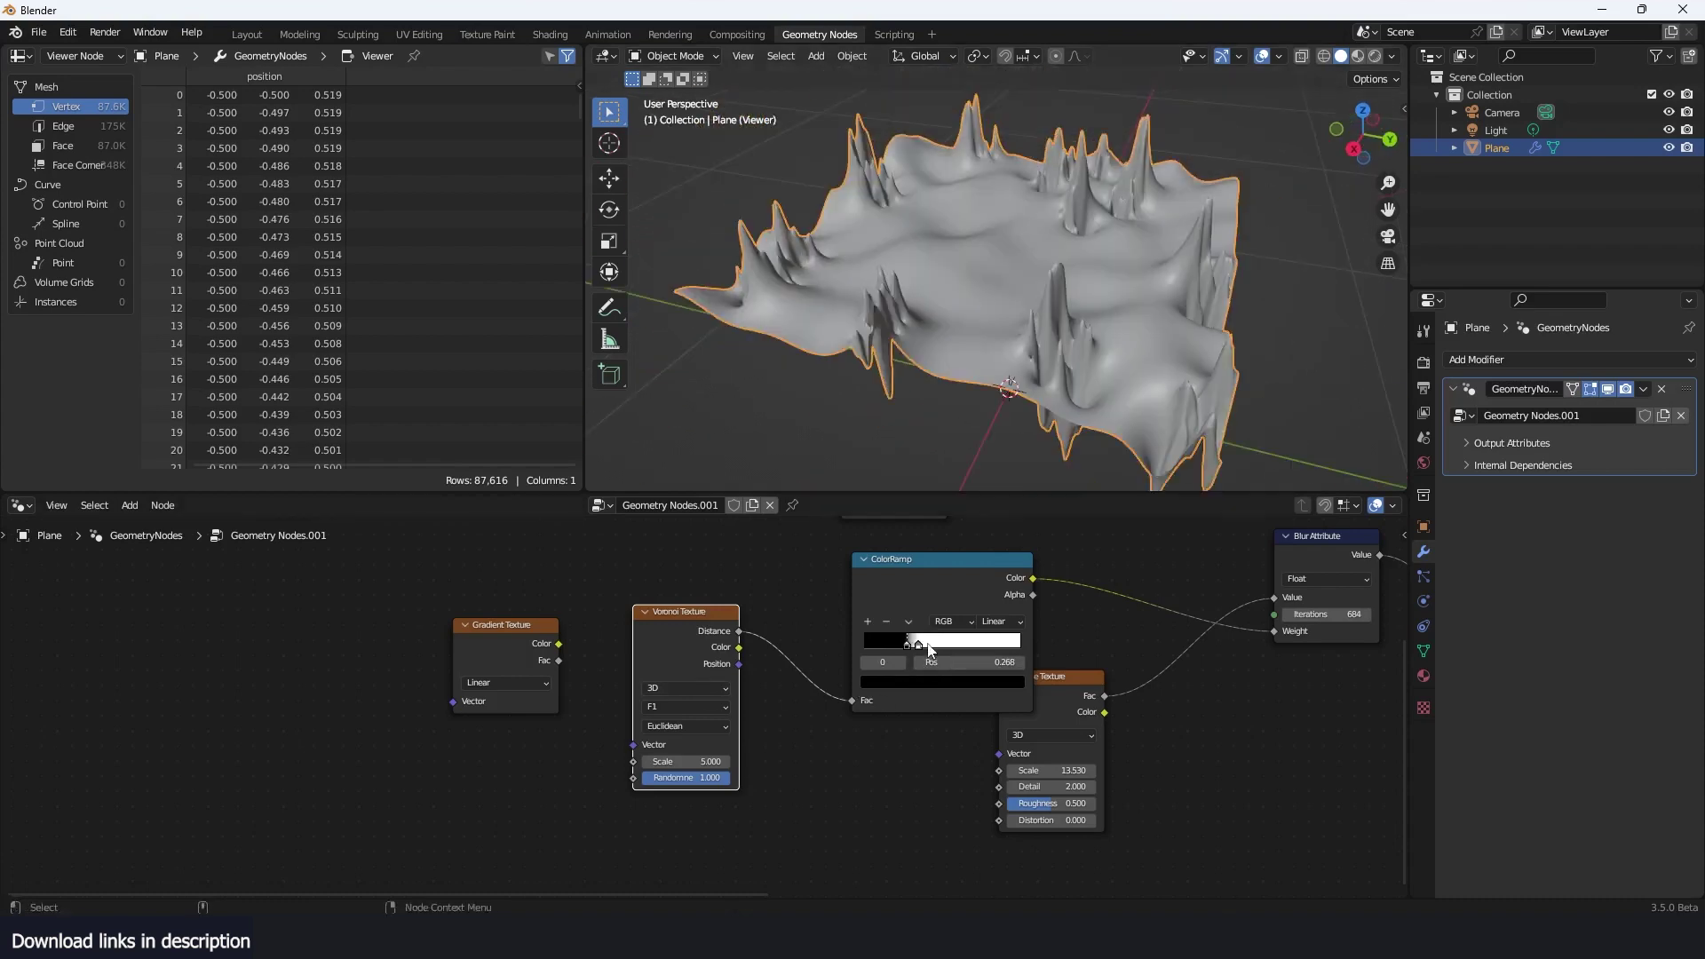
mouse_move(928, 650)
mouse_down()
mouse_move(956, 647)
mouse_move(919, 636)
mouse_move(935, 648)
mouse_up()
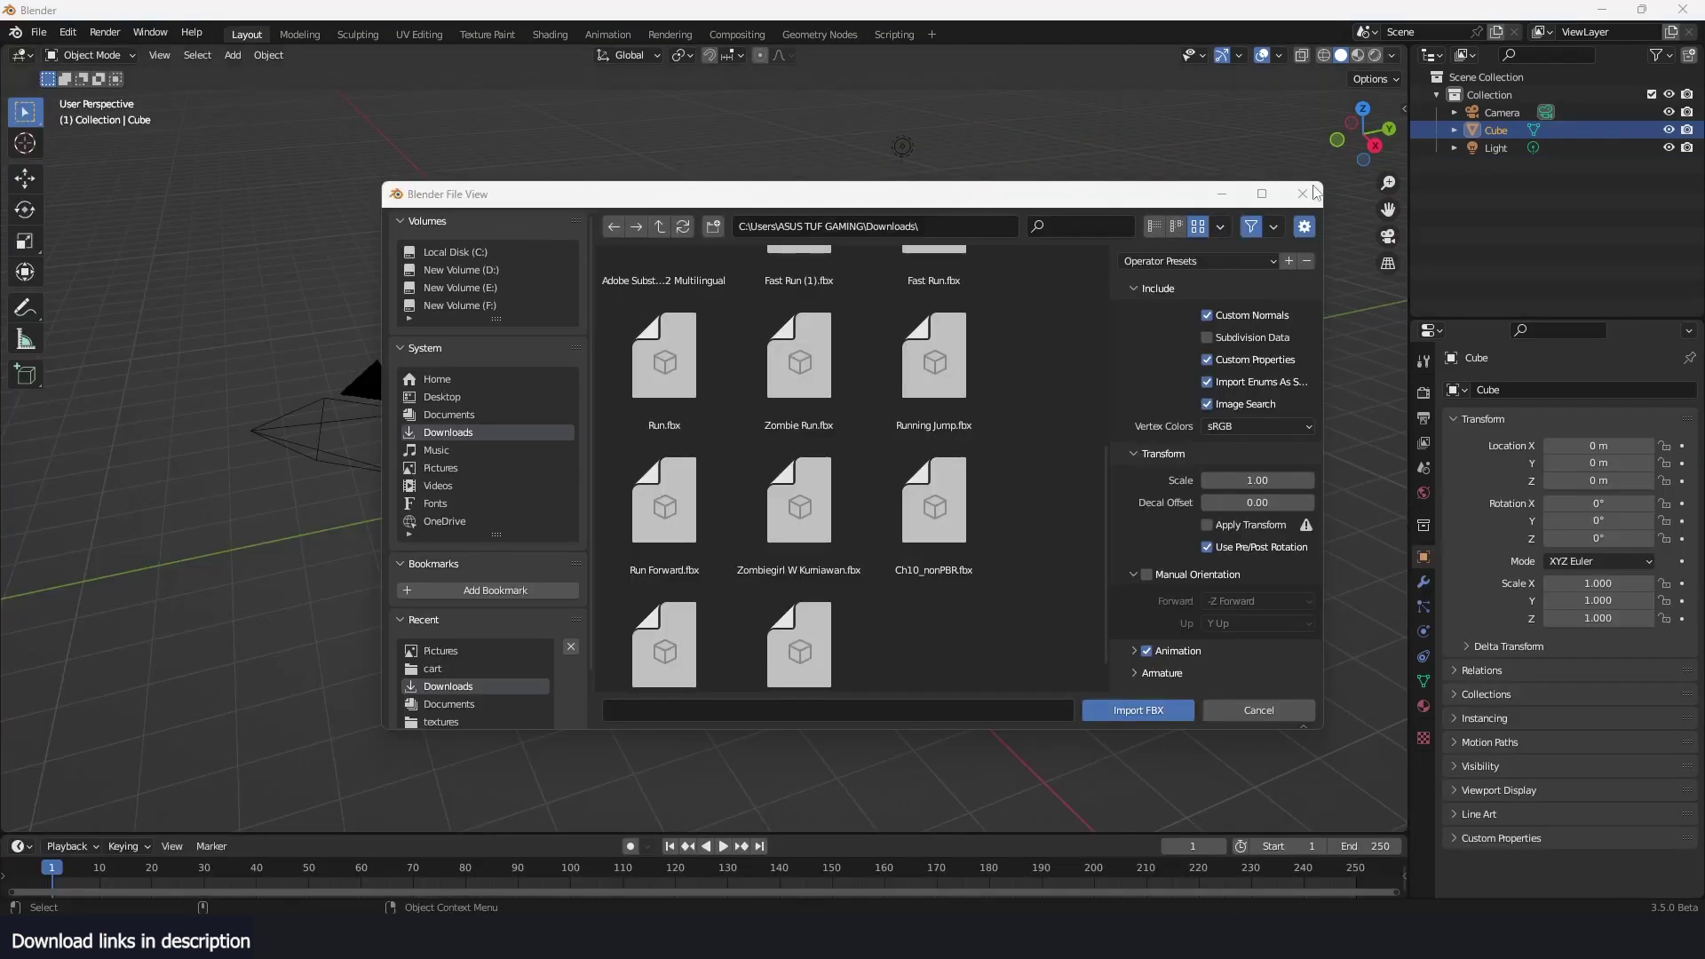
Look through the FBX files in the Downloads folder for an animated character to import
drag(1116, 199, 1023, 143)
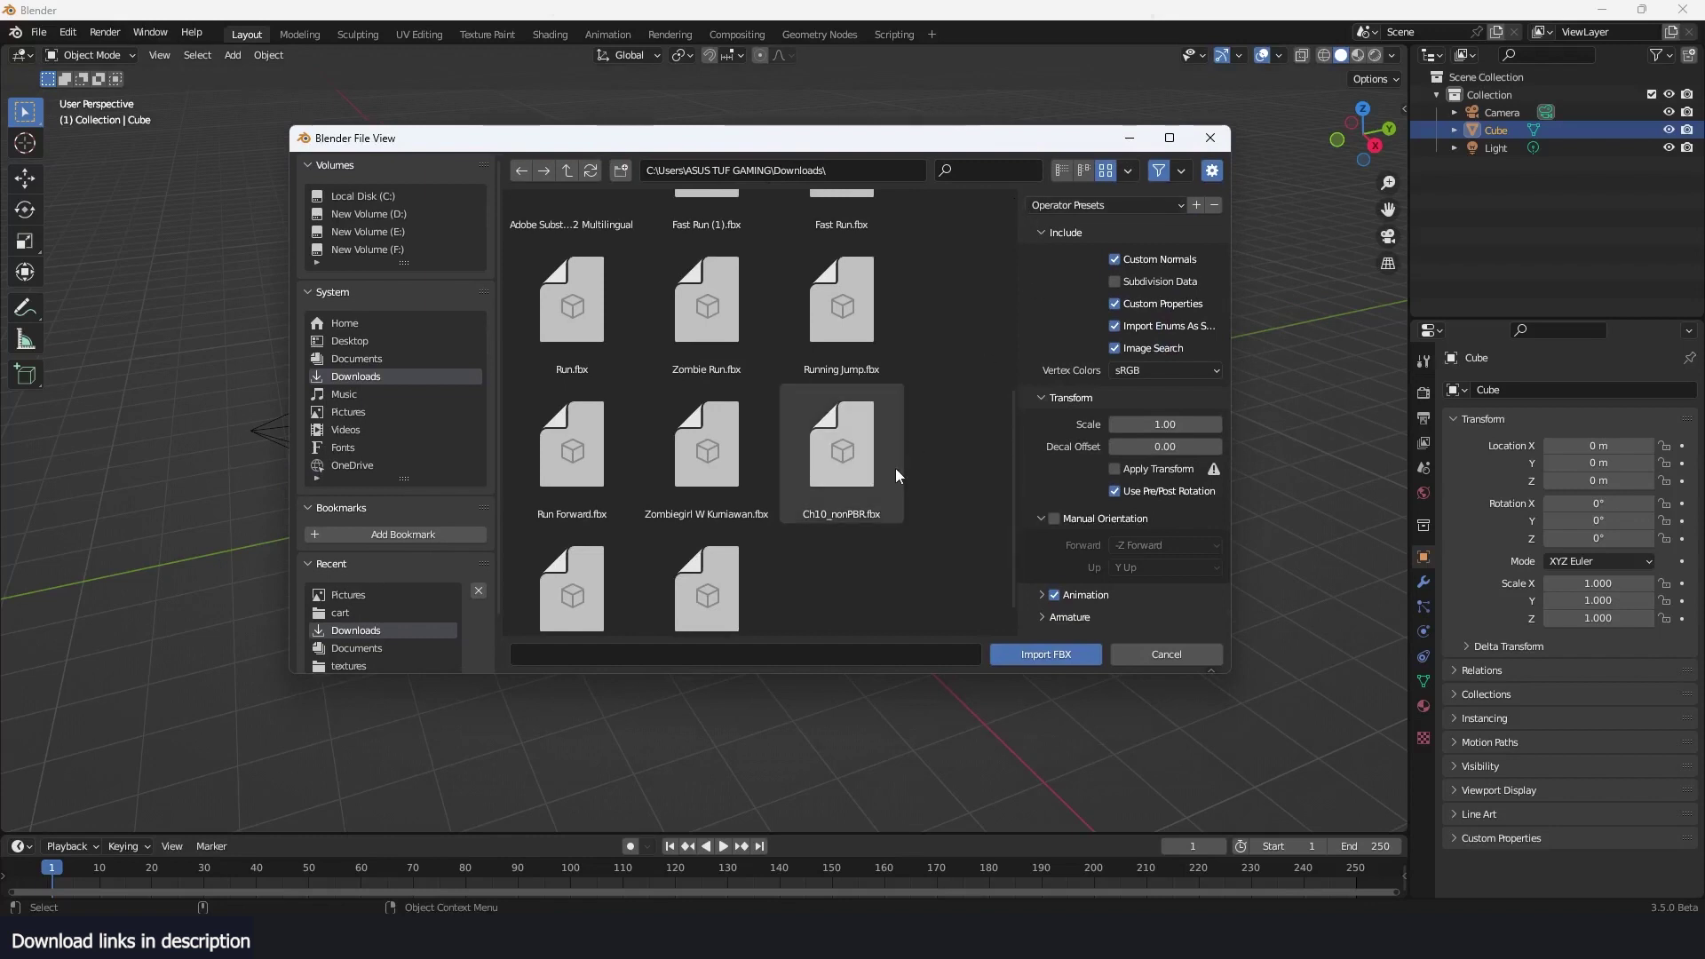
scroll(895, 468, down, 1)
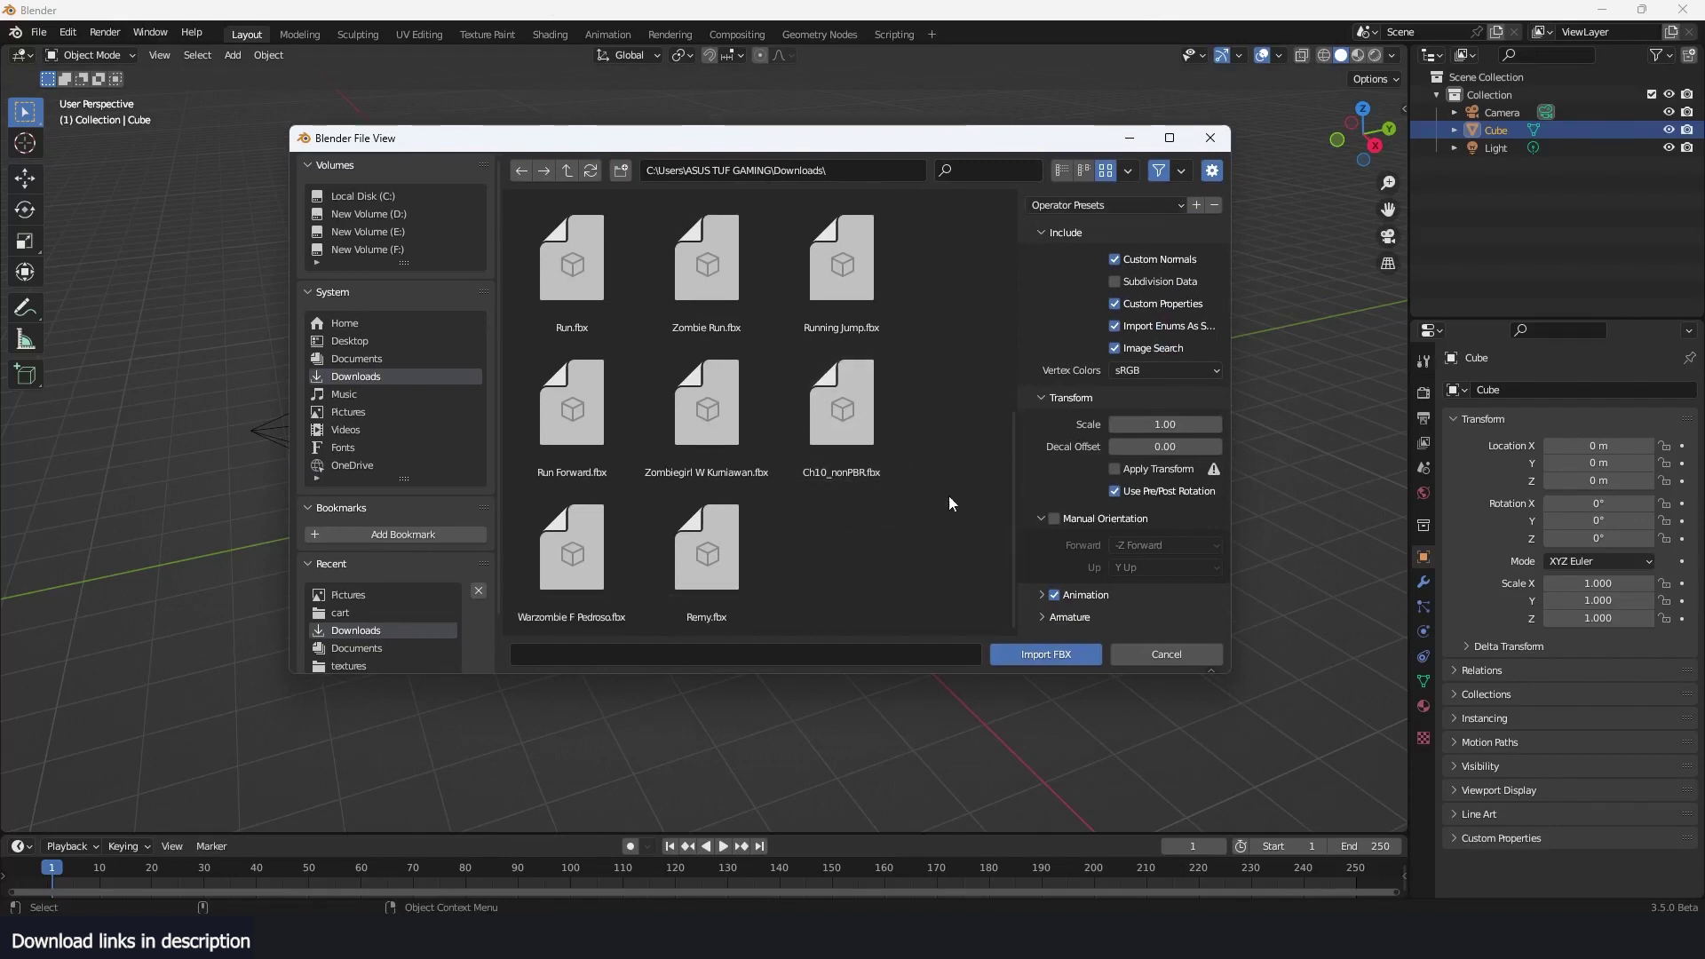
scroll(797, 399, up, 1)
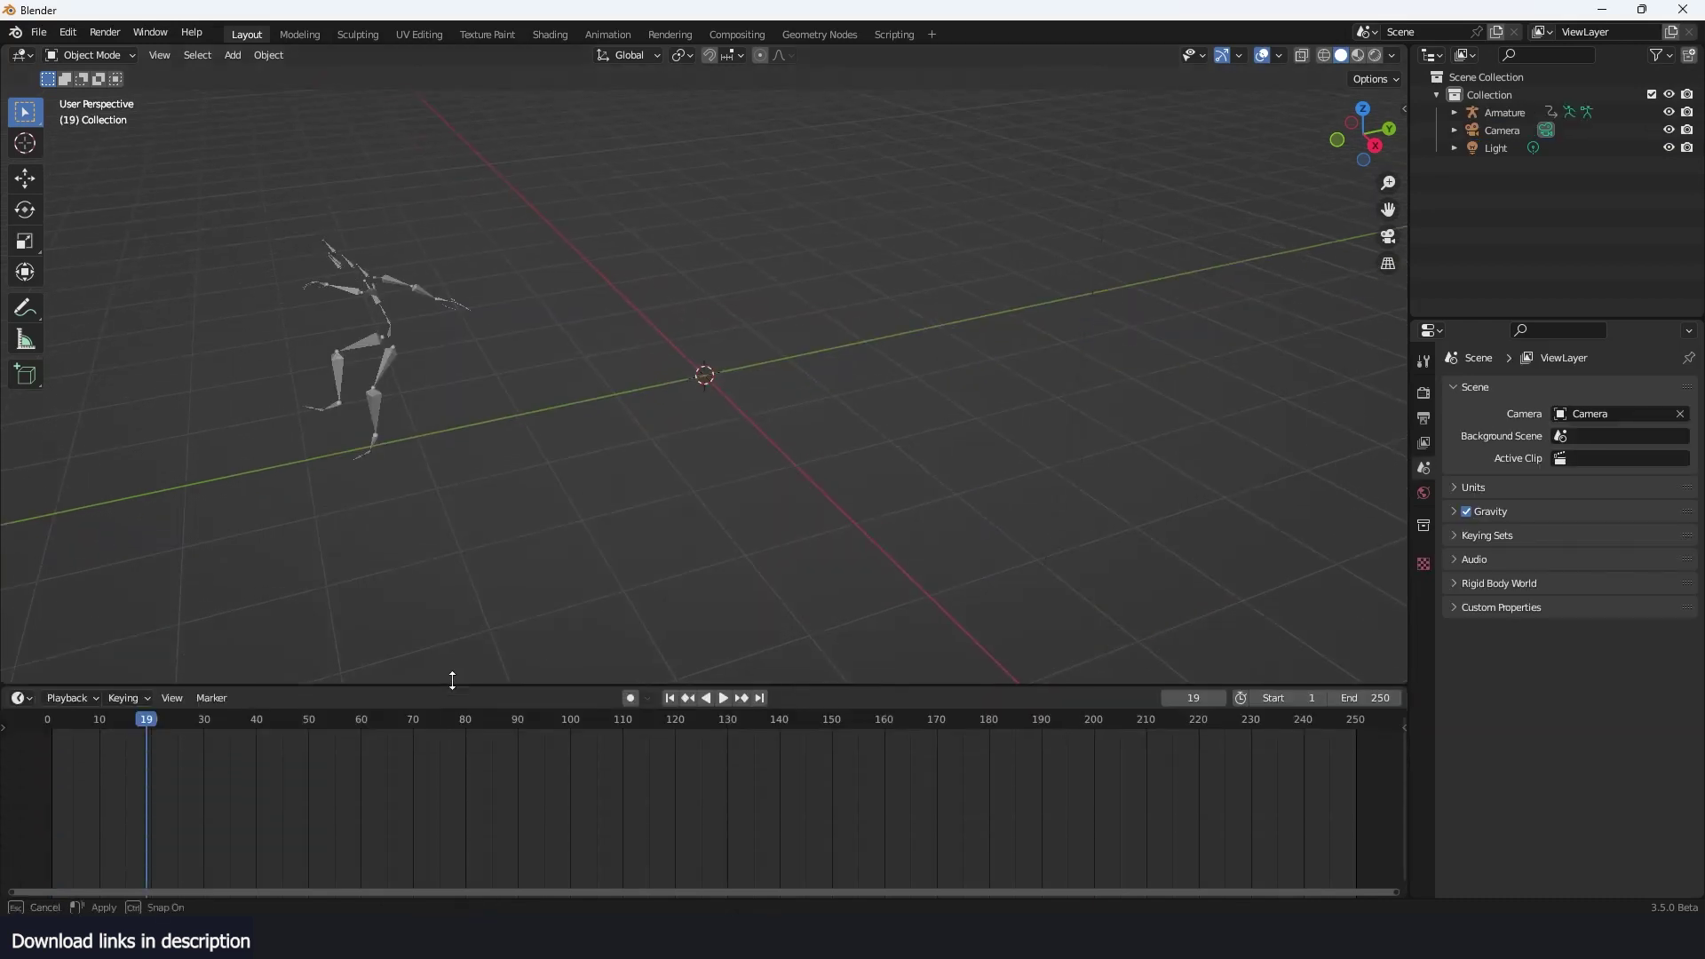
Select the imported armature, show its F-curves in the Graph Editor and switch the armature to Pose Mode
click(385, 381)
key(ctrl+Tab)
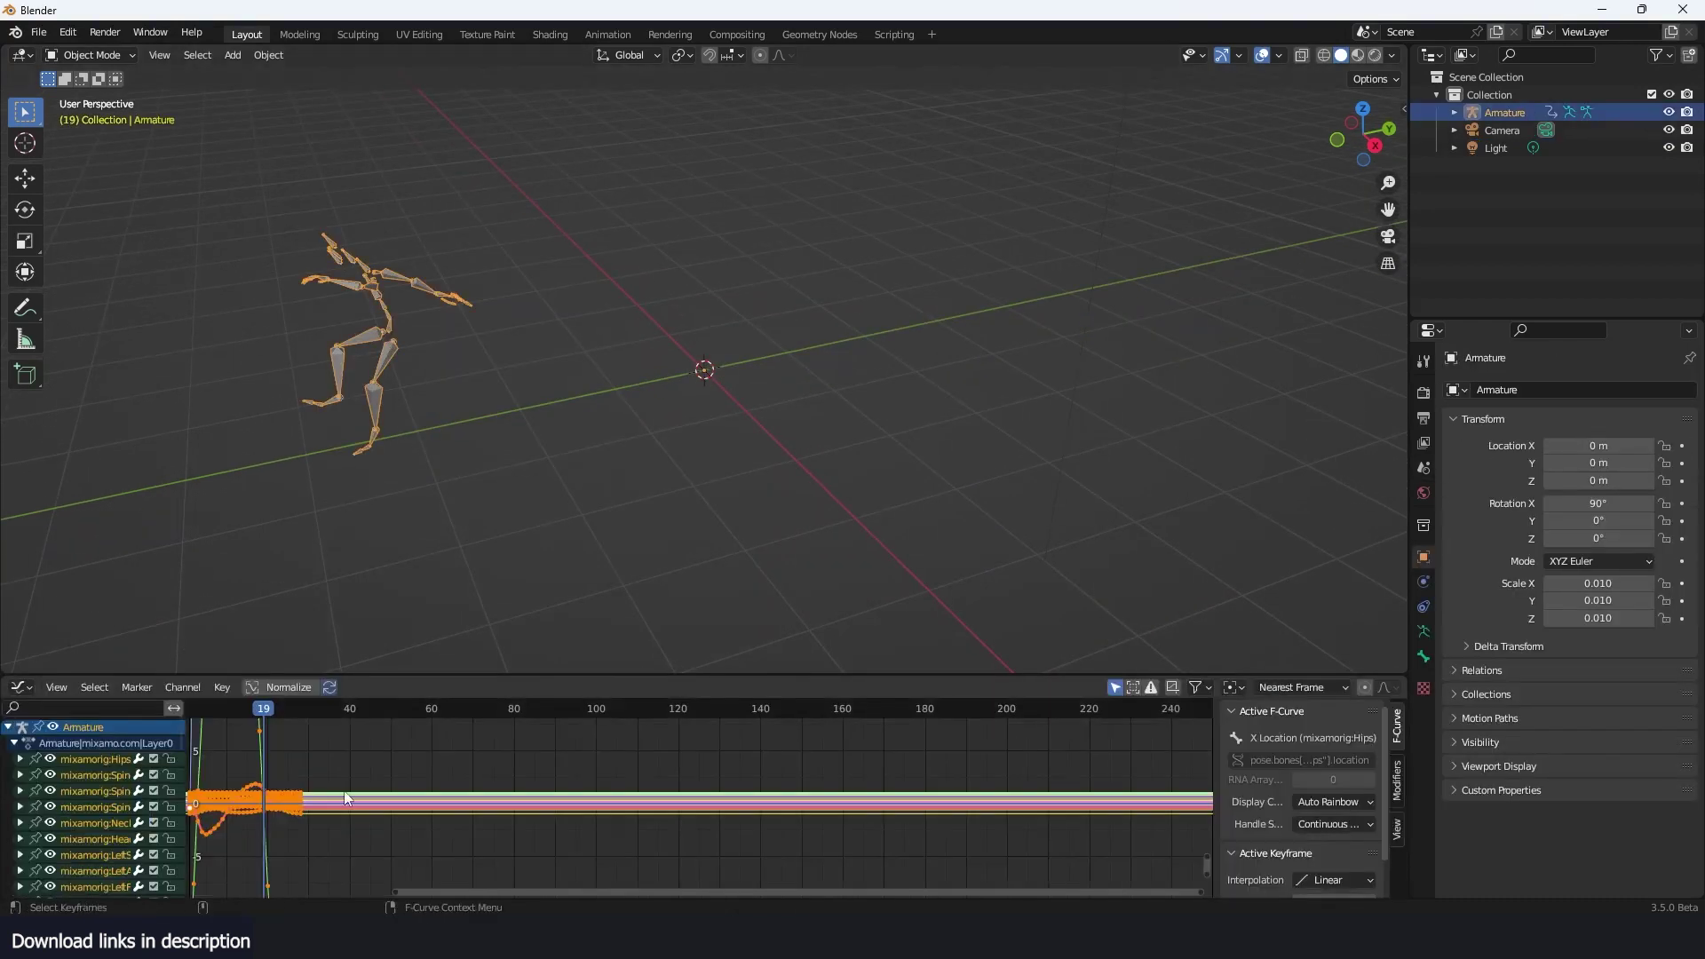
key(Home)
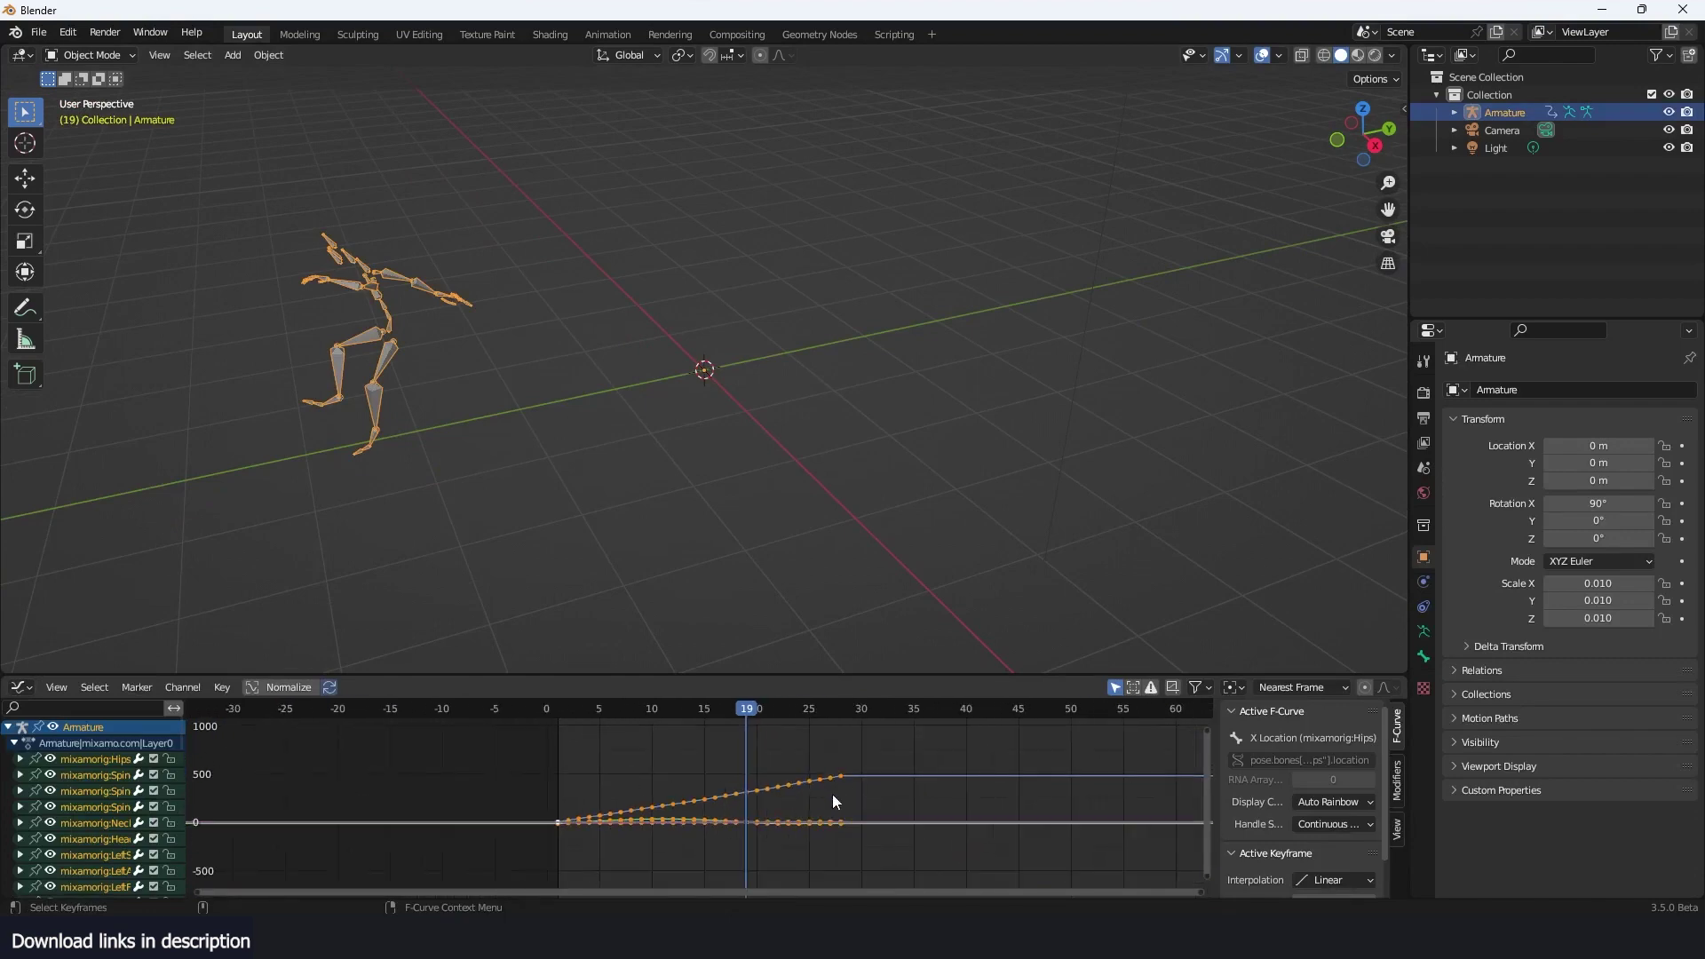
key(ctrl+Tab)
key(Home)
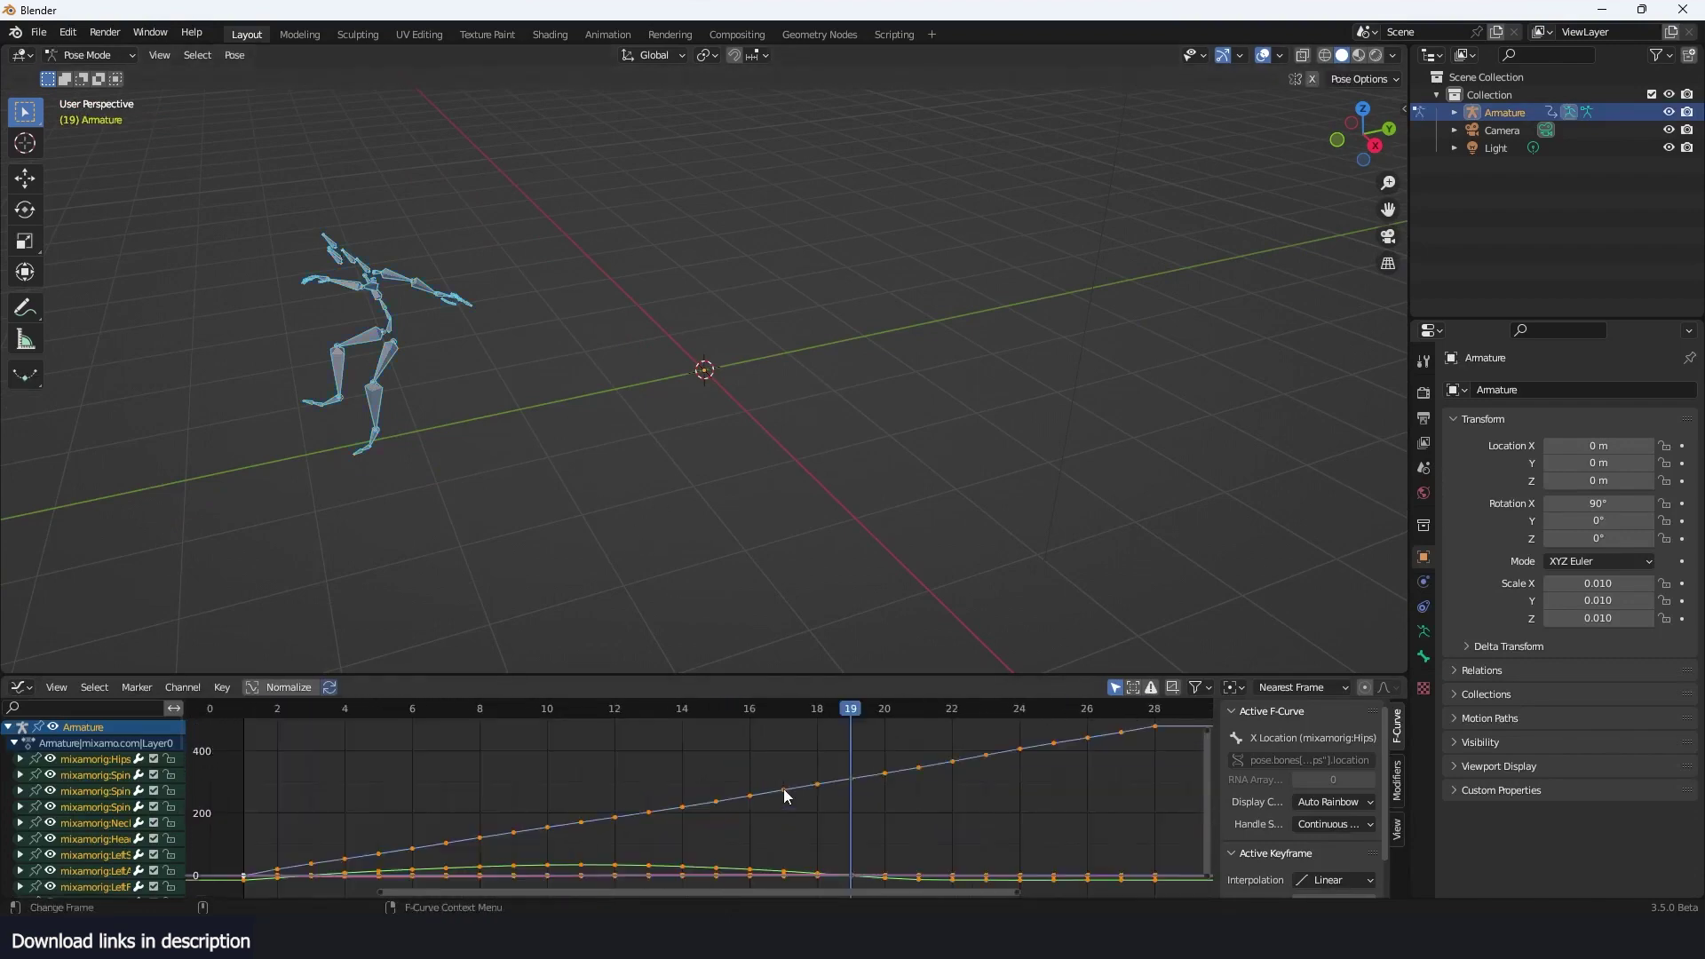
Select the hips bone's Z Location curve in the Graph Editor and preview the animation
scroll(784, 791, down, 12)
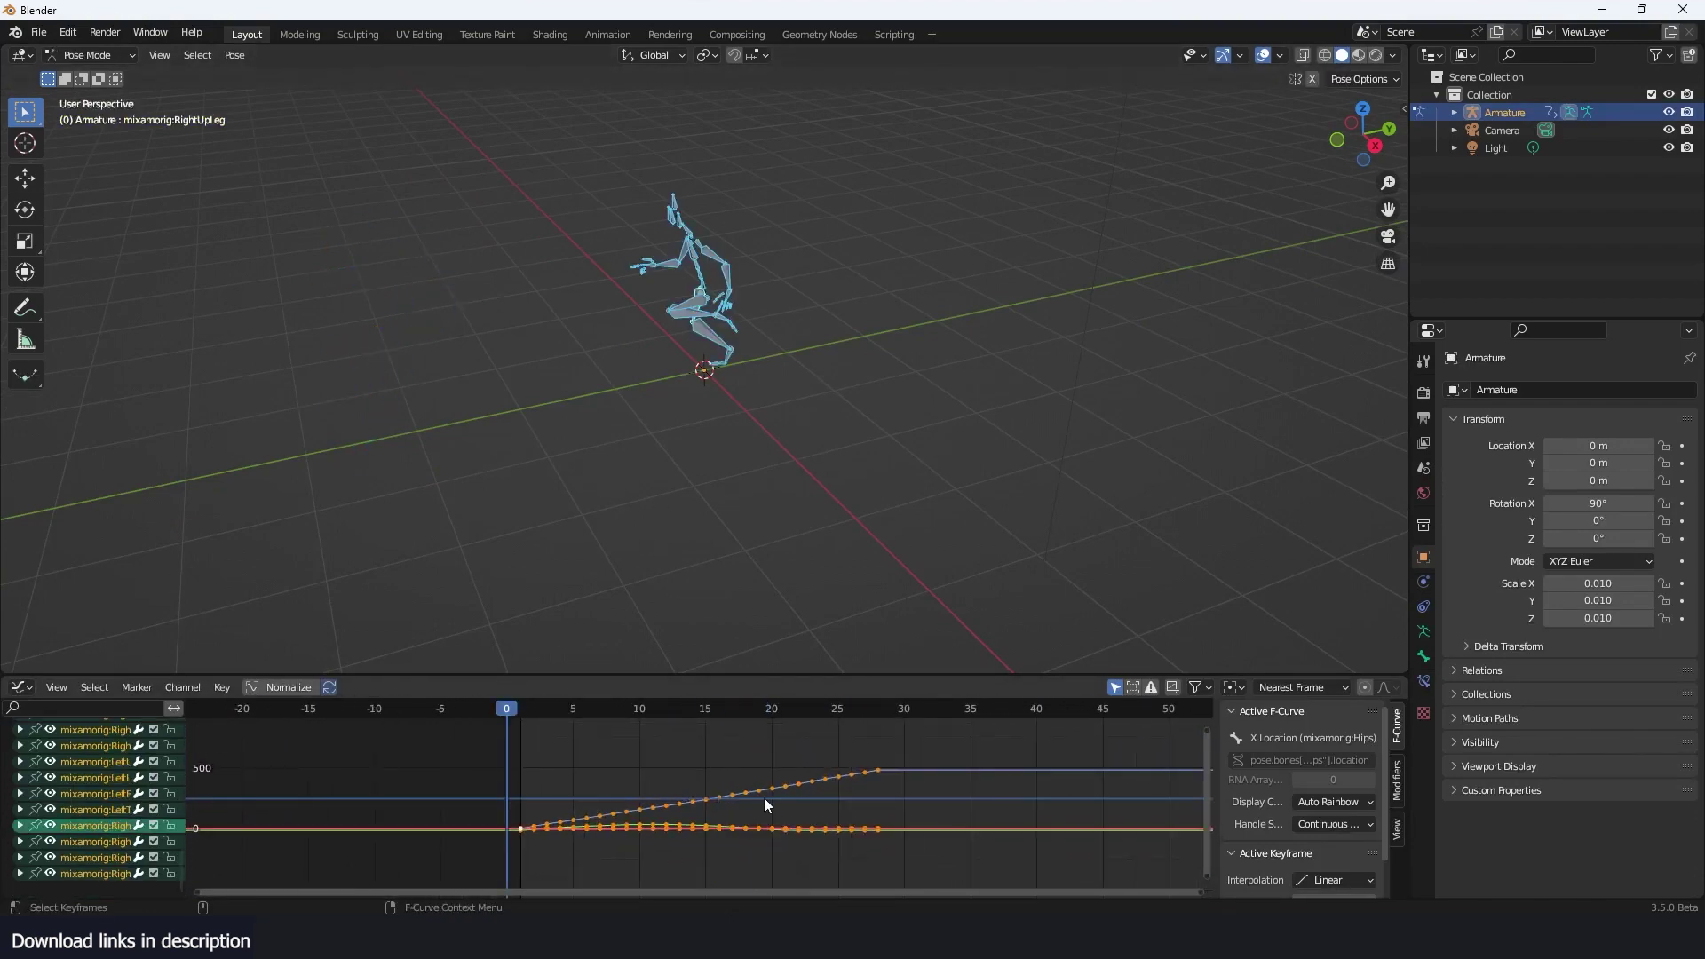
scroll(759, 799, up, 3)
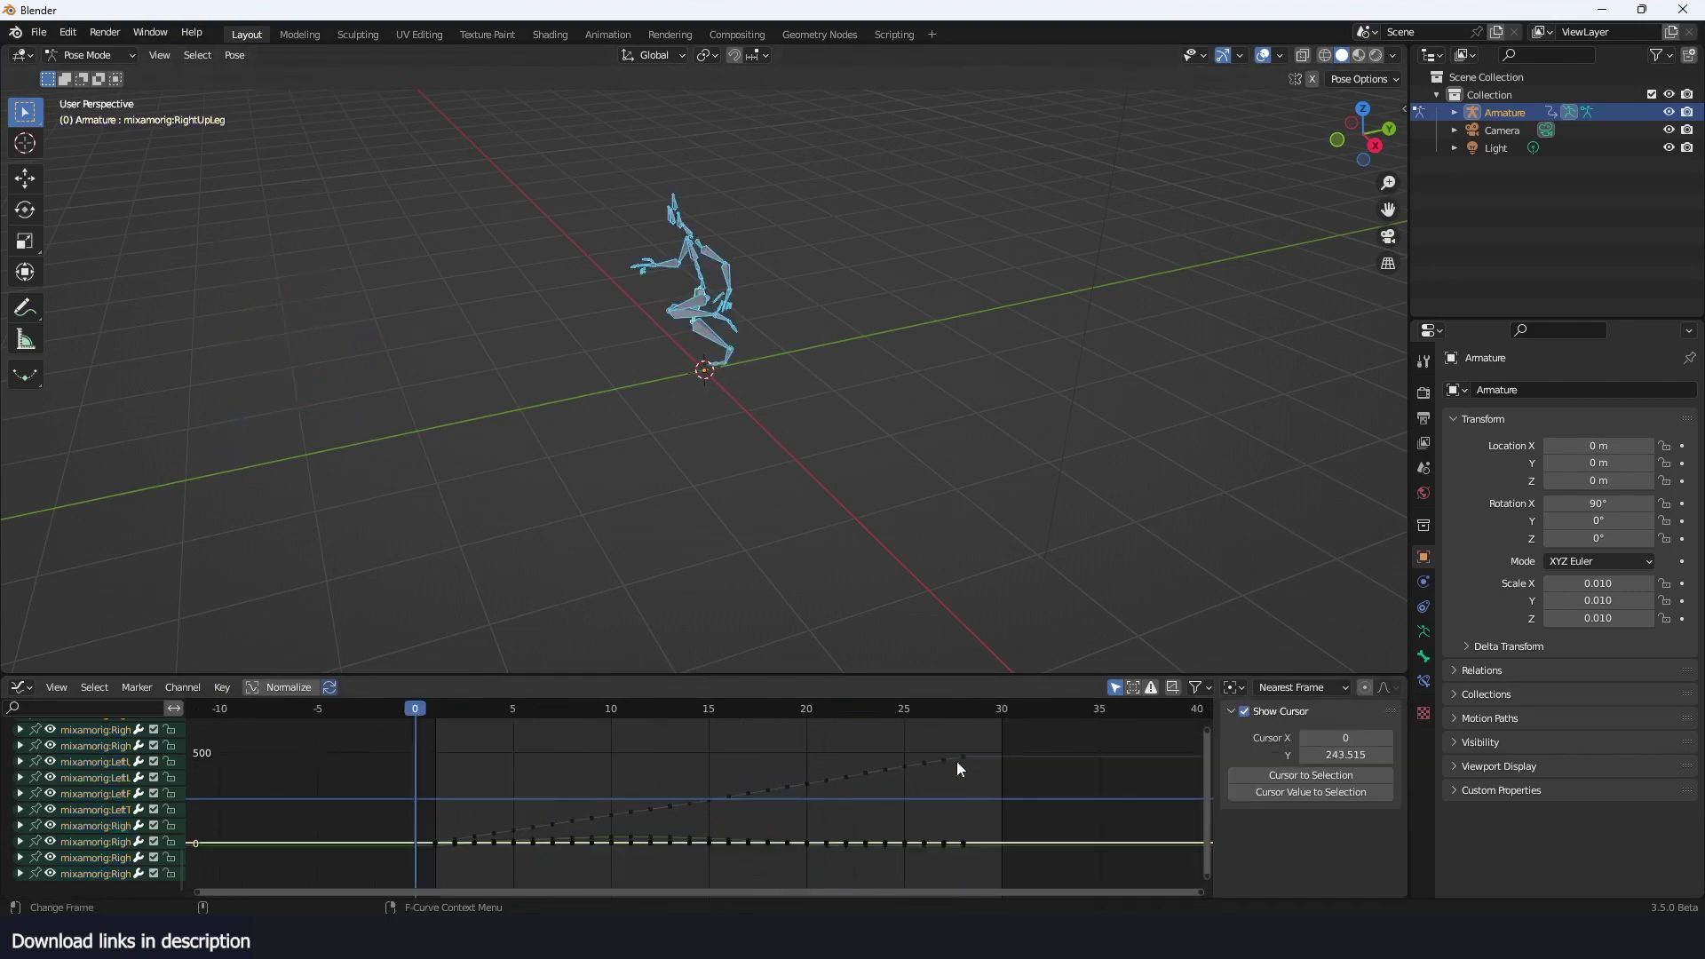
key(space)
key(Escape)
click(966, 757)
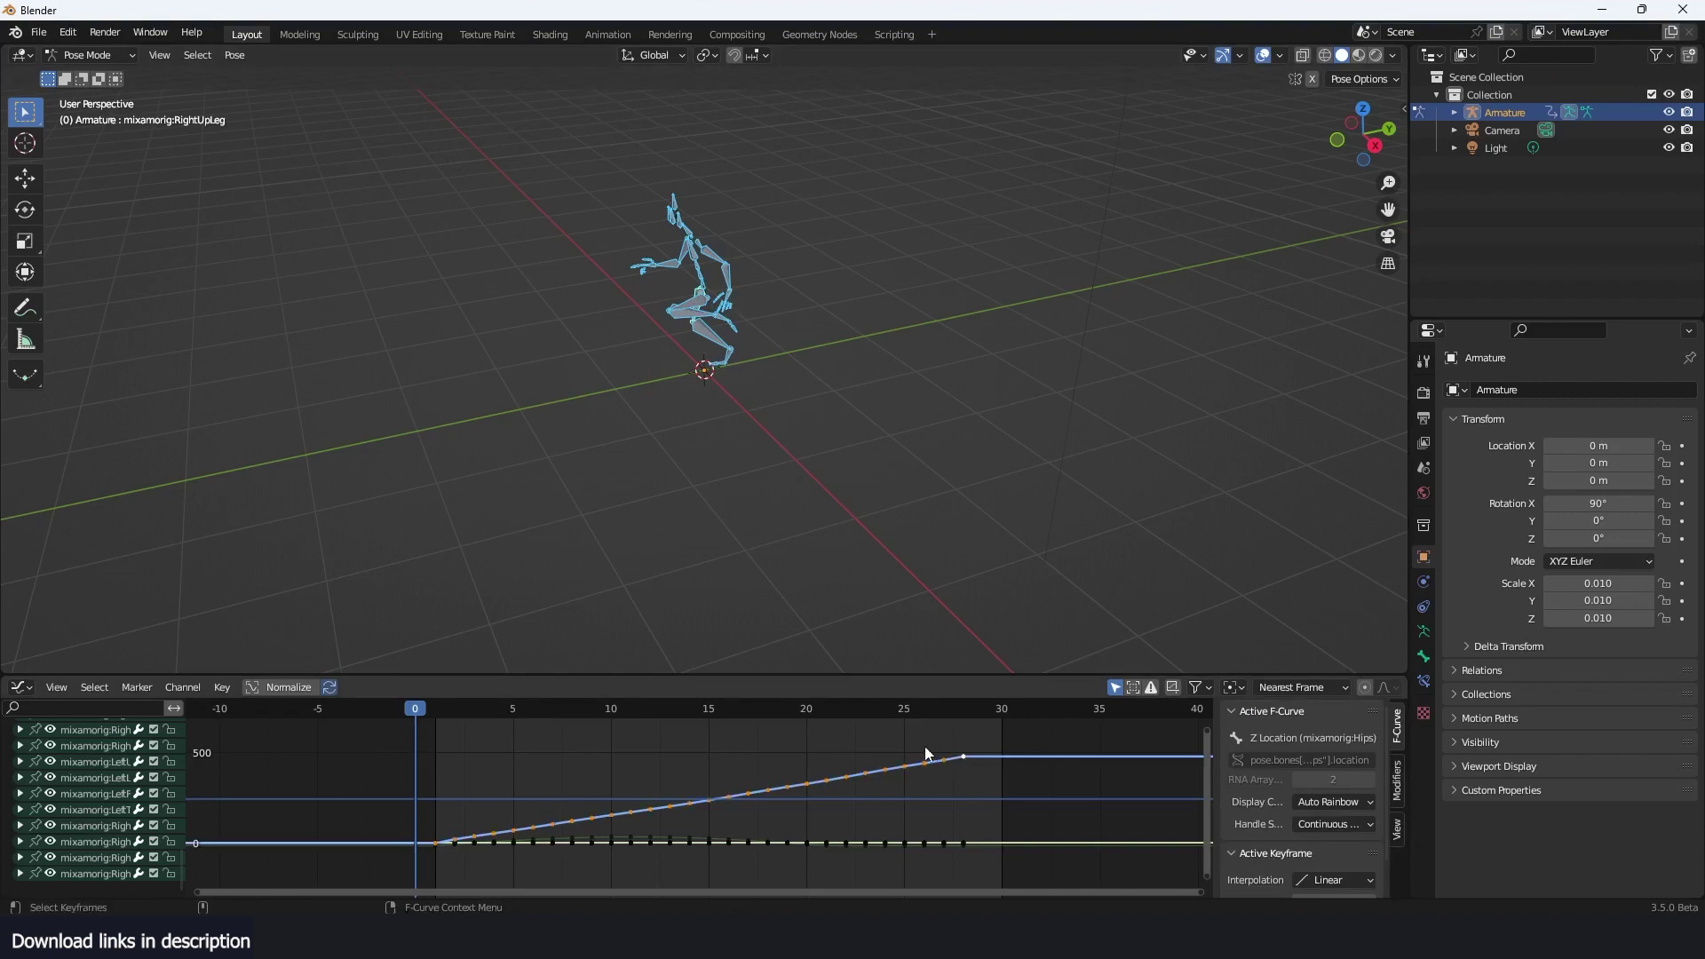
key(space)
key(Escape)
Flatten the hips' Z Location curve with the Breakdown slider operator and play back the animation
click(233, 687)
mouse_move(364, 328)
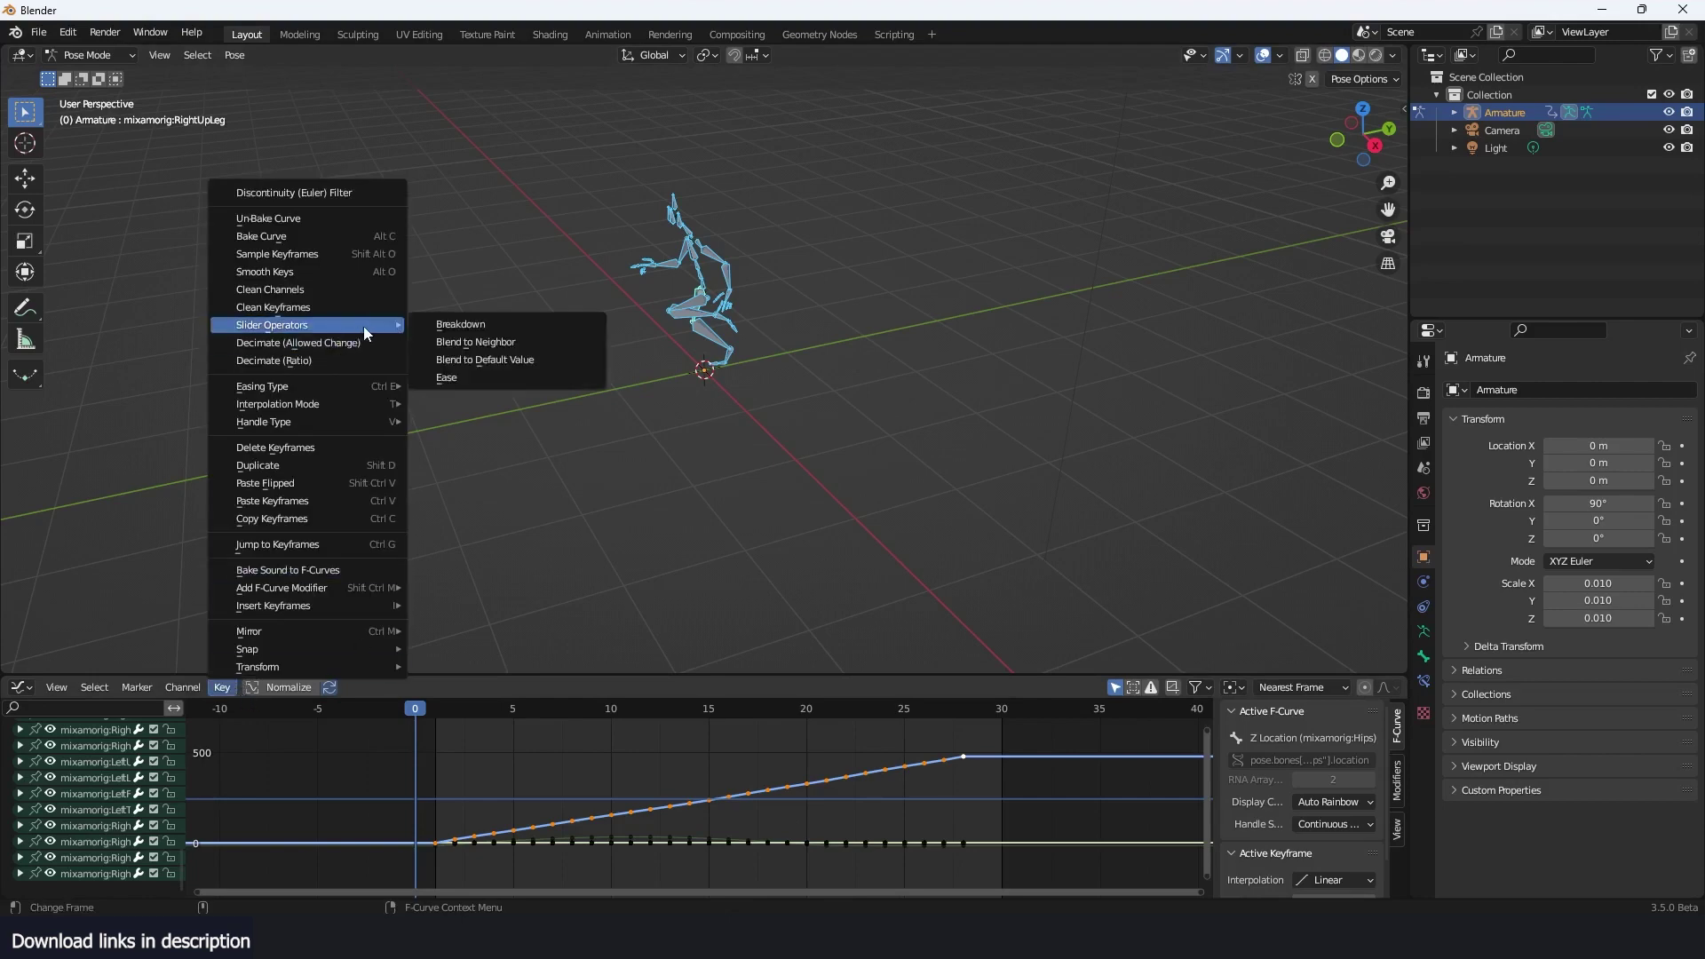
click(461, 324)
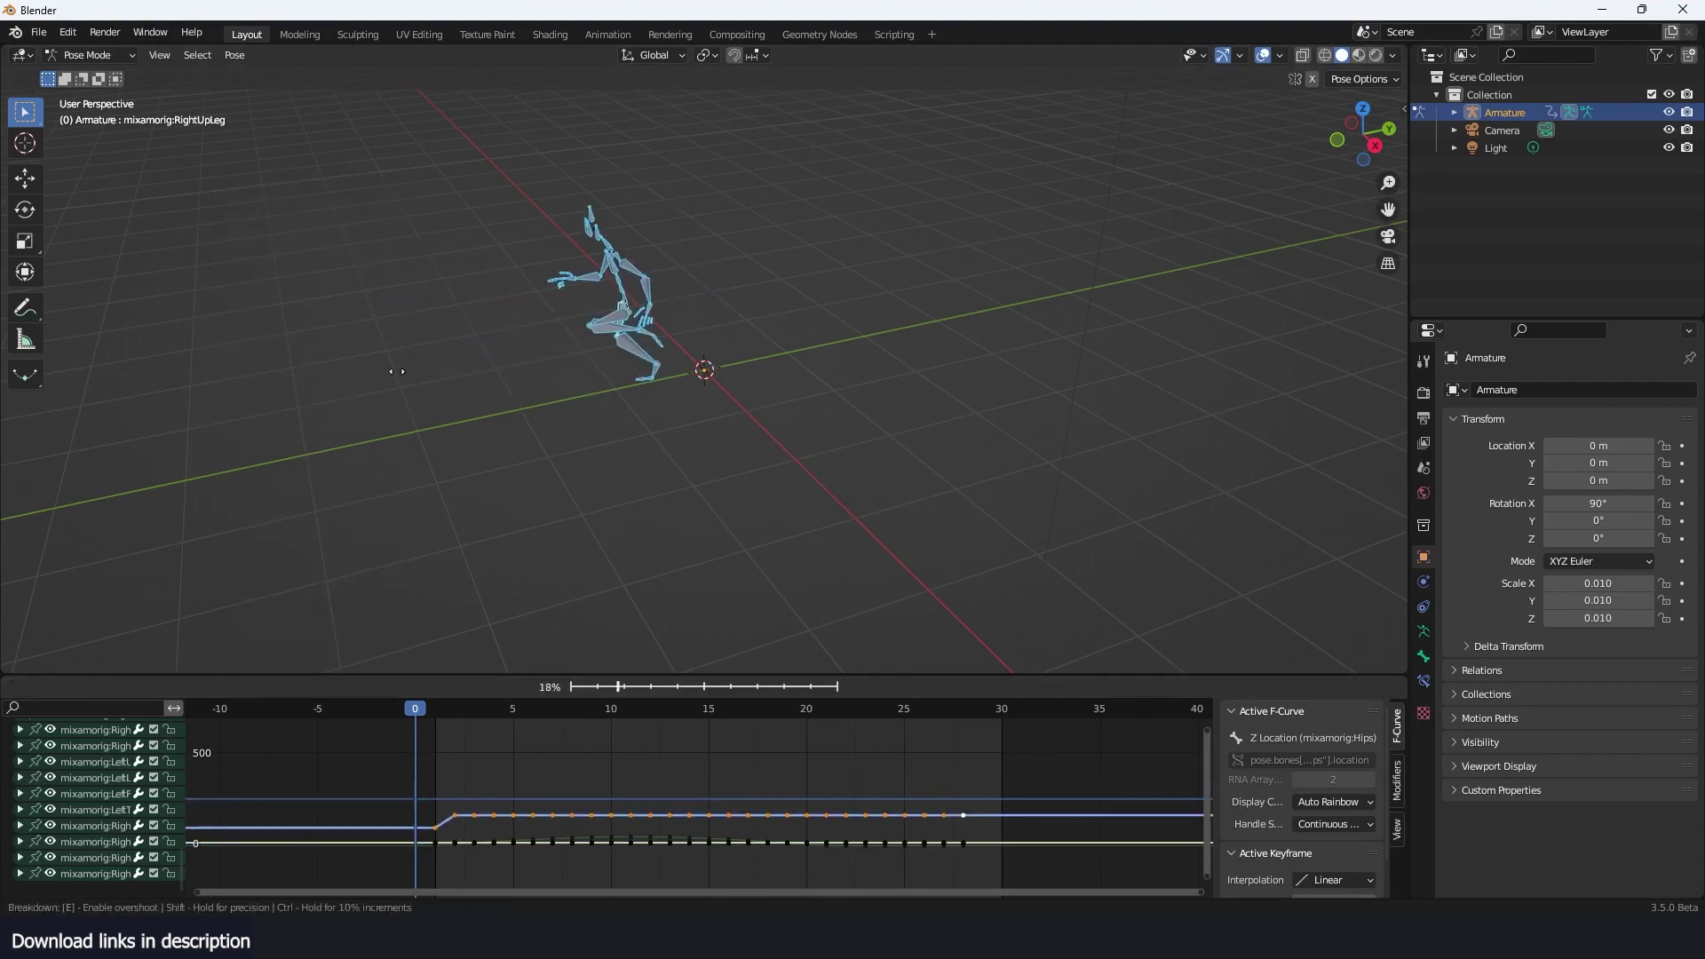
click(342, 421)
key(space)
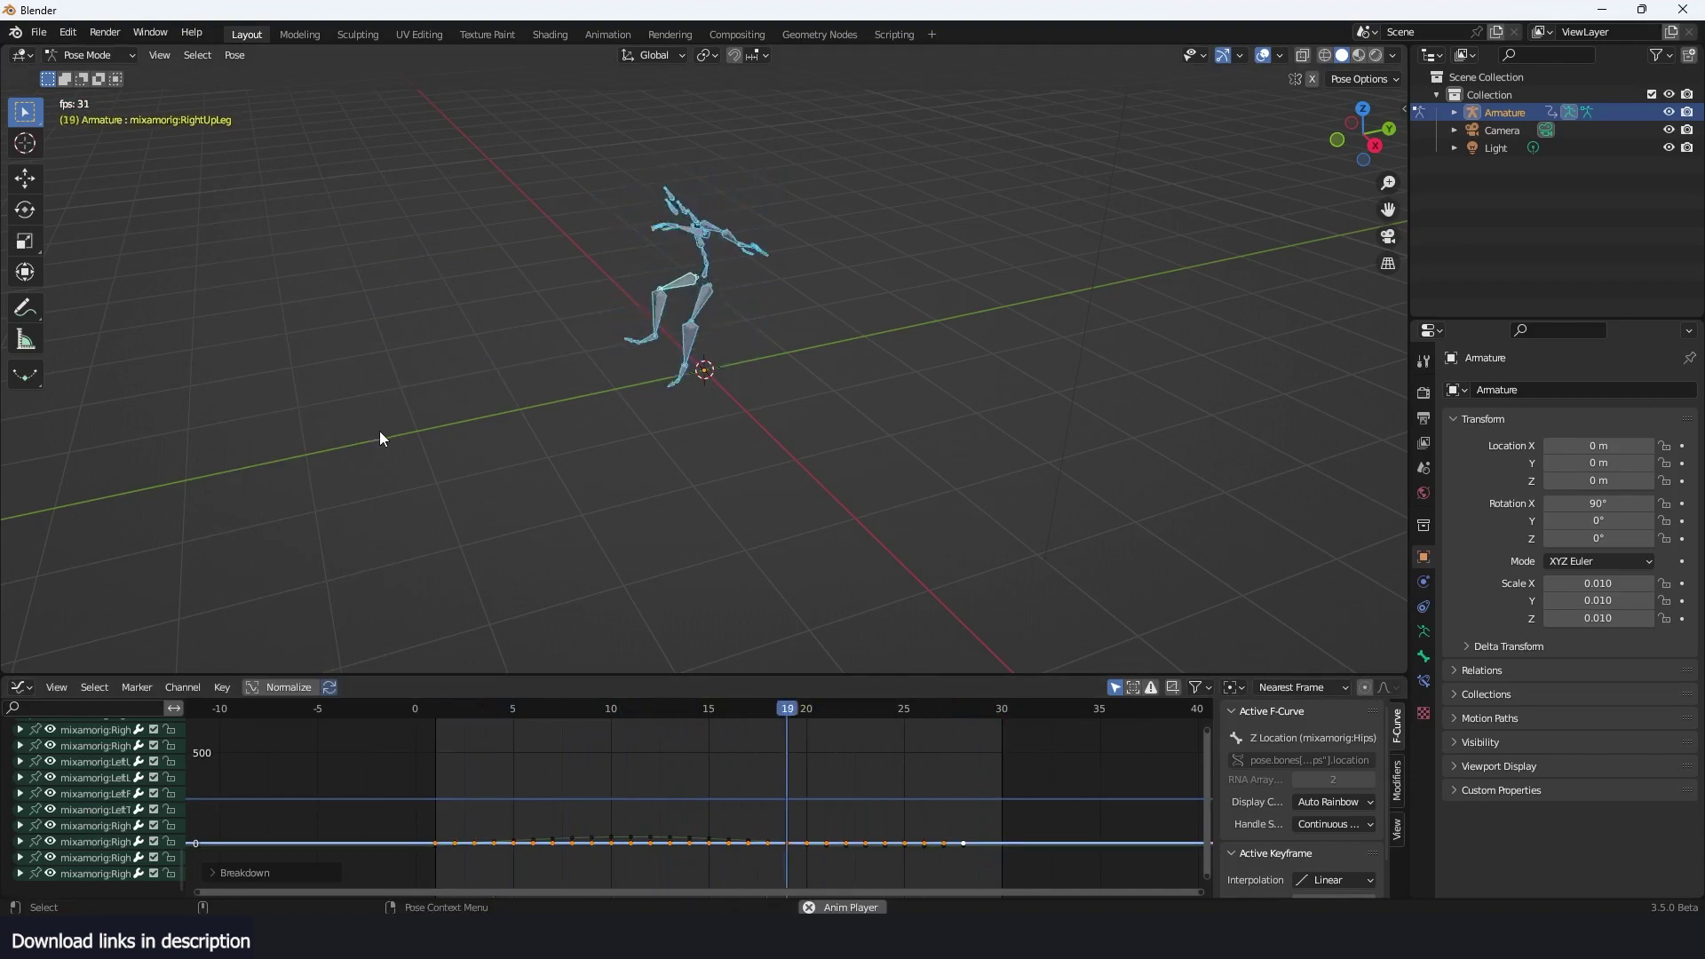
key(Escape)
Preview the animation and select only the hips' Y Location curve in the Graph Editor
drag(252, 775, 914, 880)
key(Home)
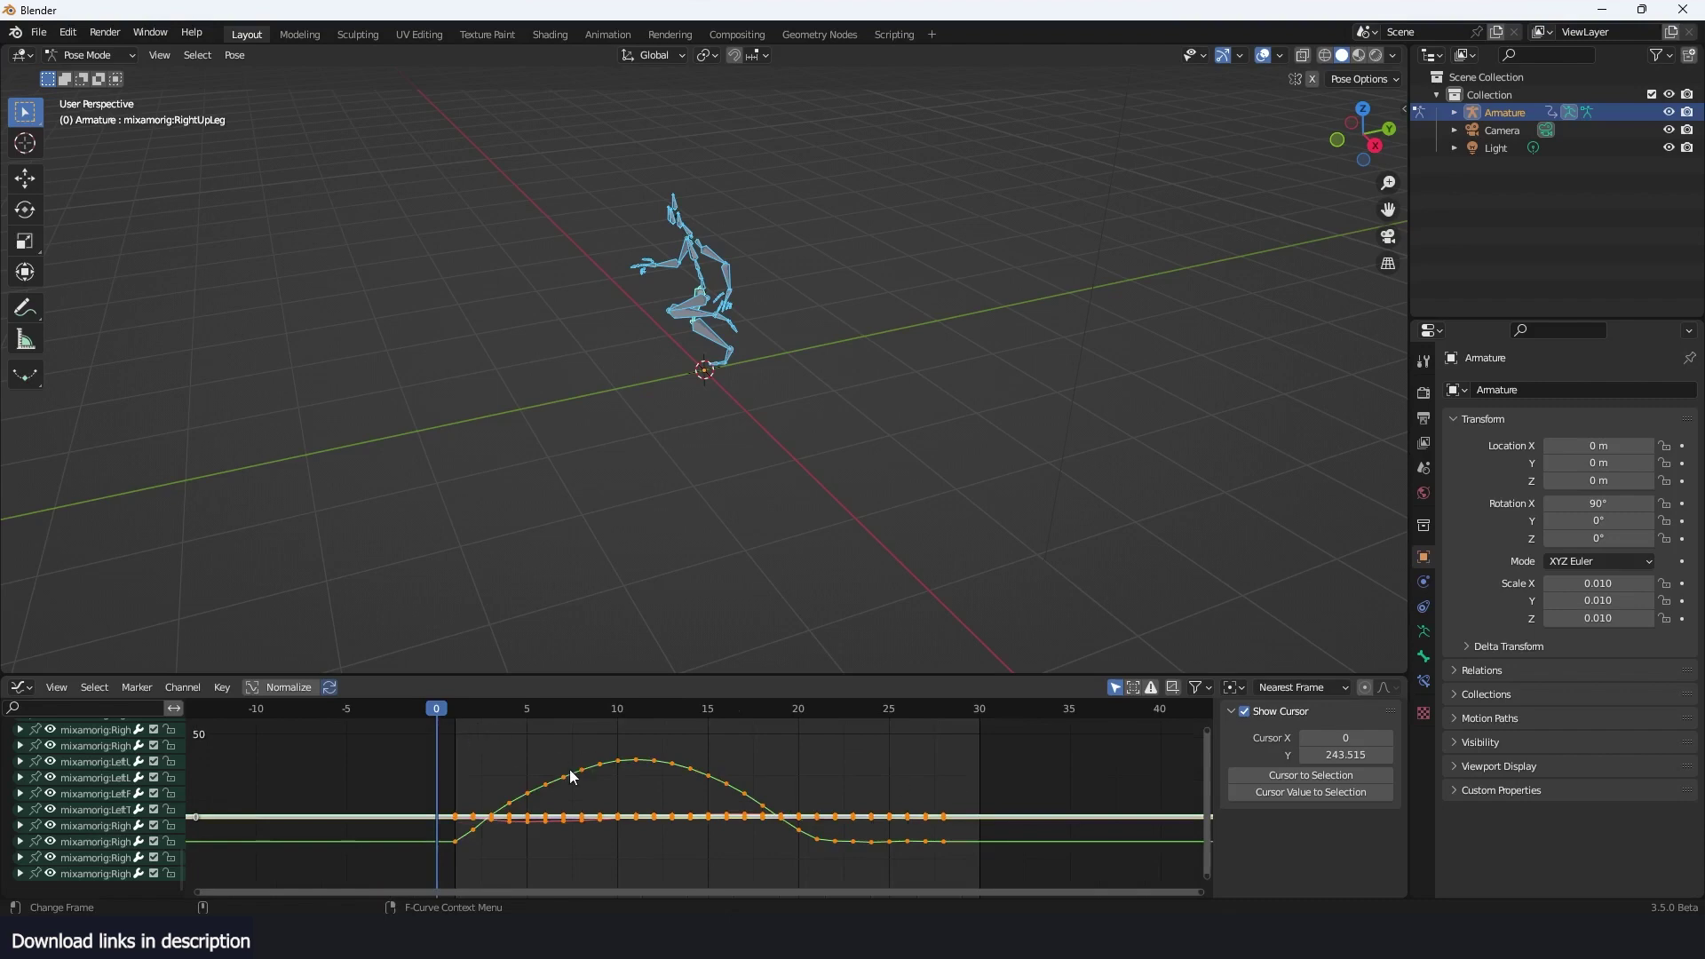
key(space)
key(Escape)
key(alt+a)
click(743, 794)
Lower the arc of the hips' Y Location curve with the Blend to Neighbor slider operator and preview the animation
click(222, 686)
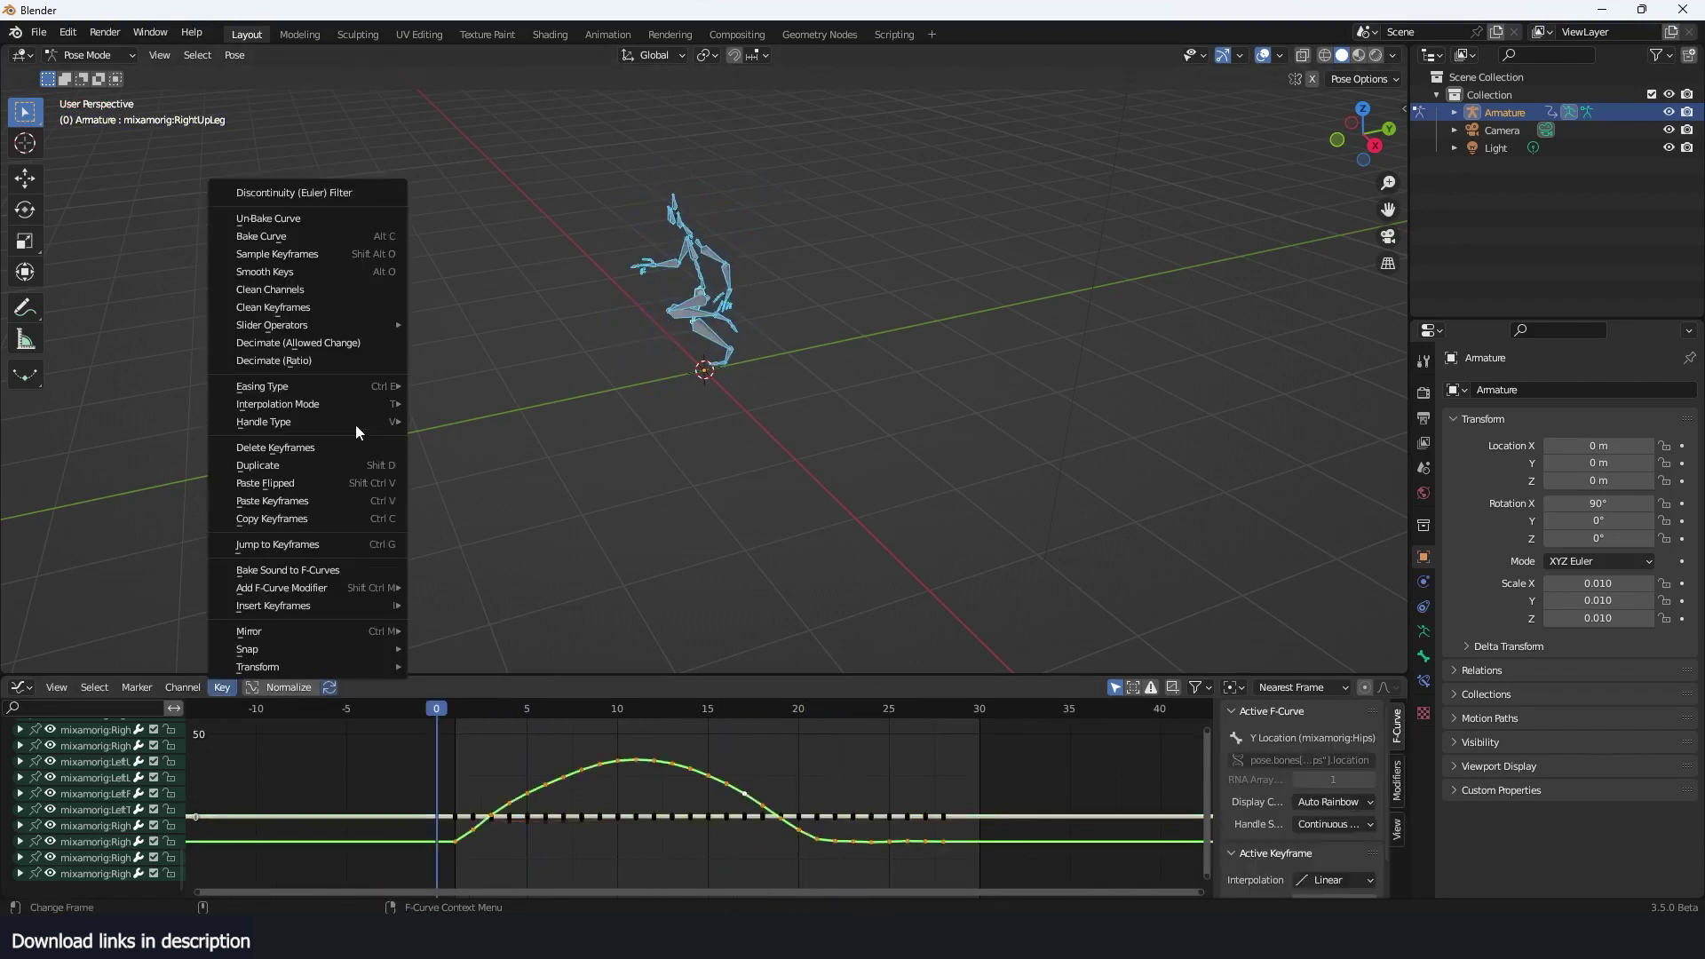
mouse_move(365, 324)
click(483, 345)
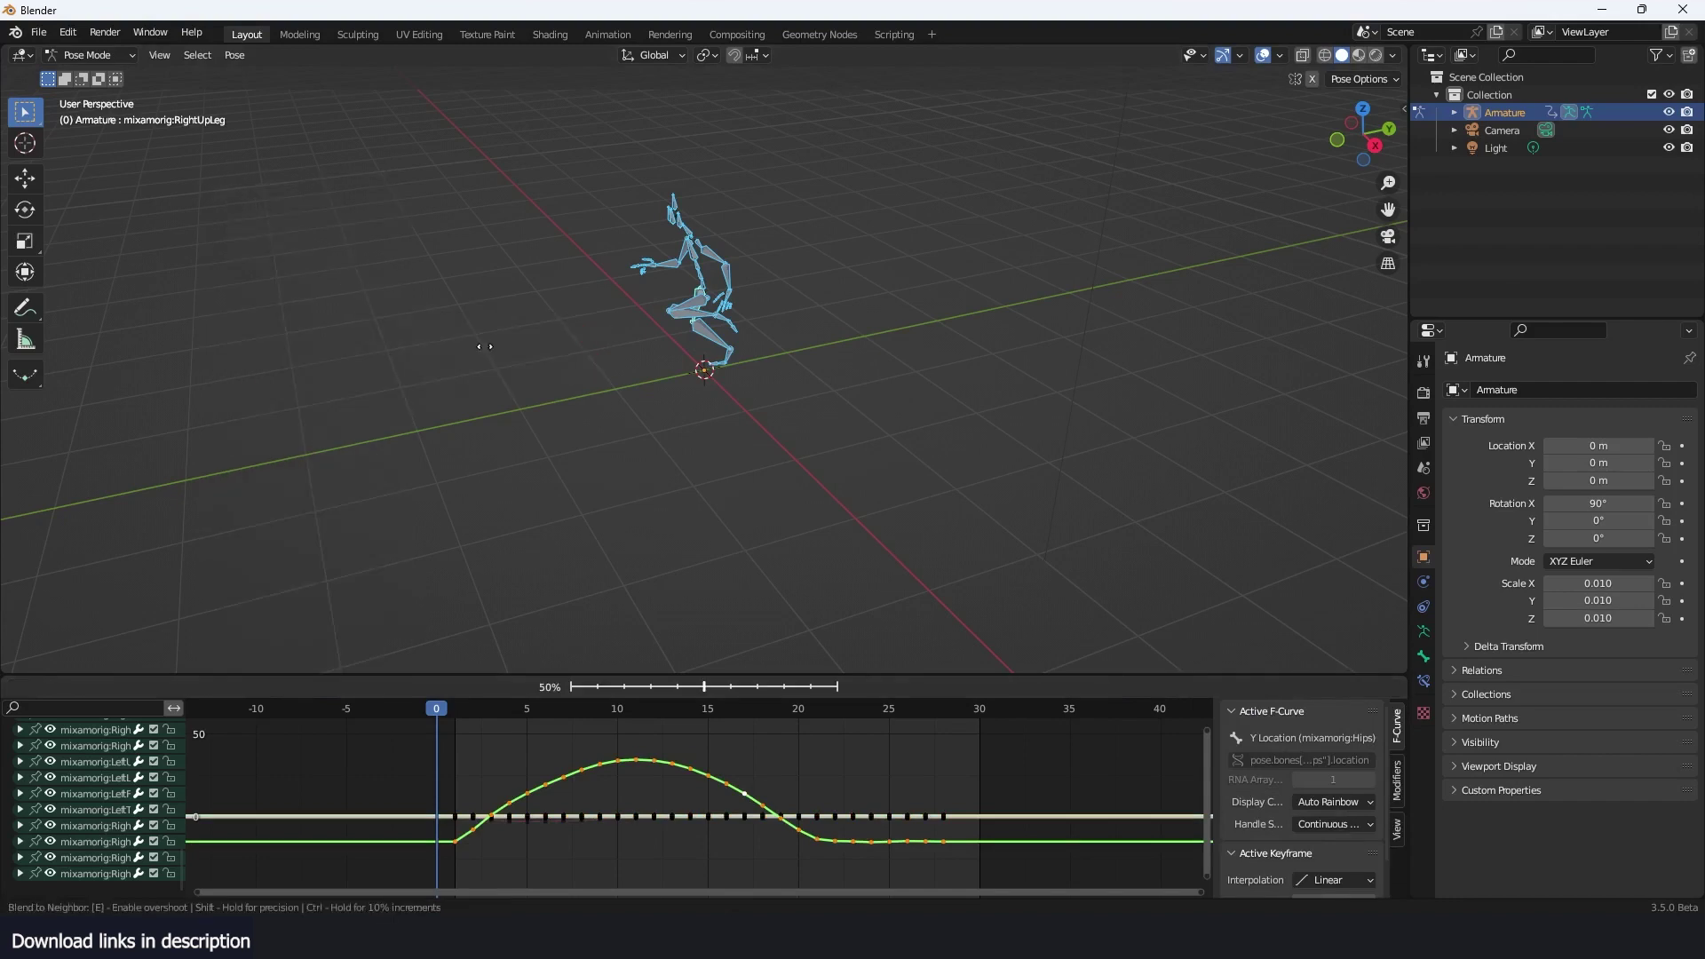
click(574, 369)
key(space)
key(Escape)
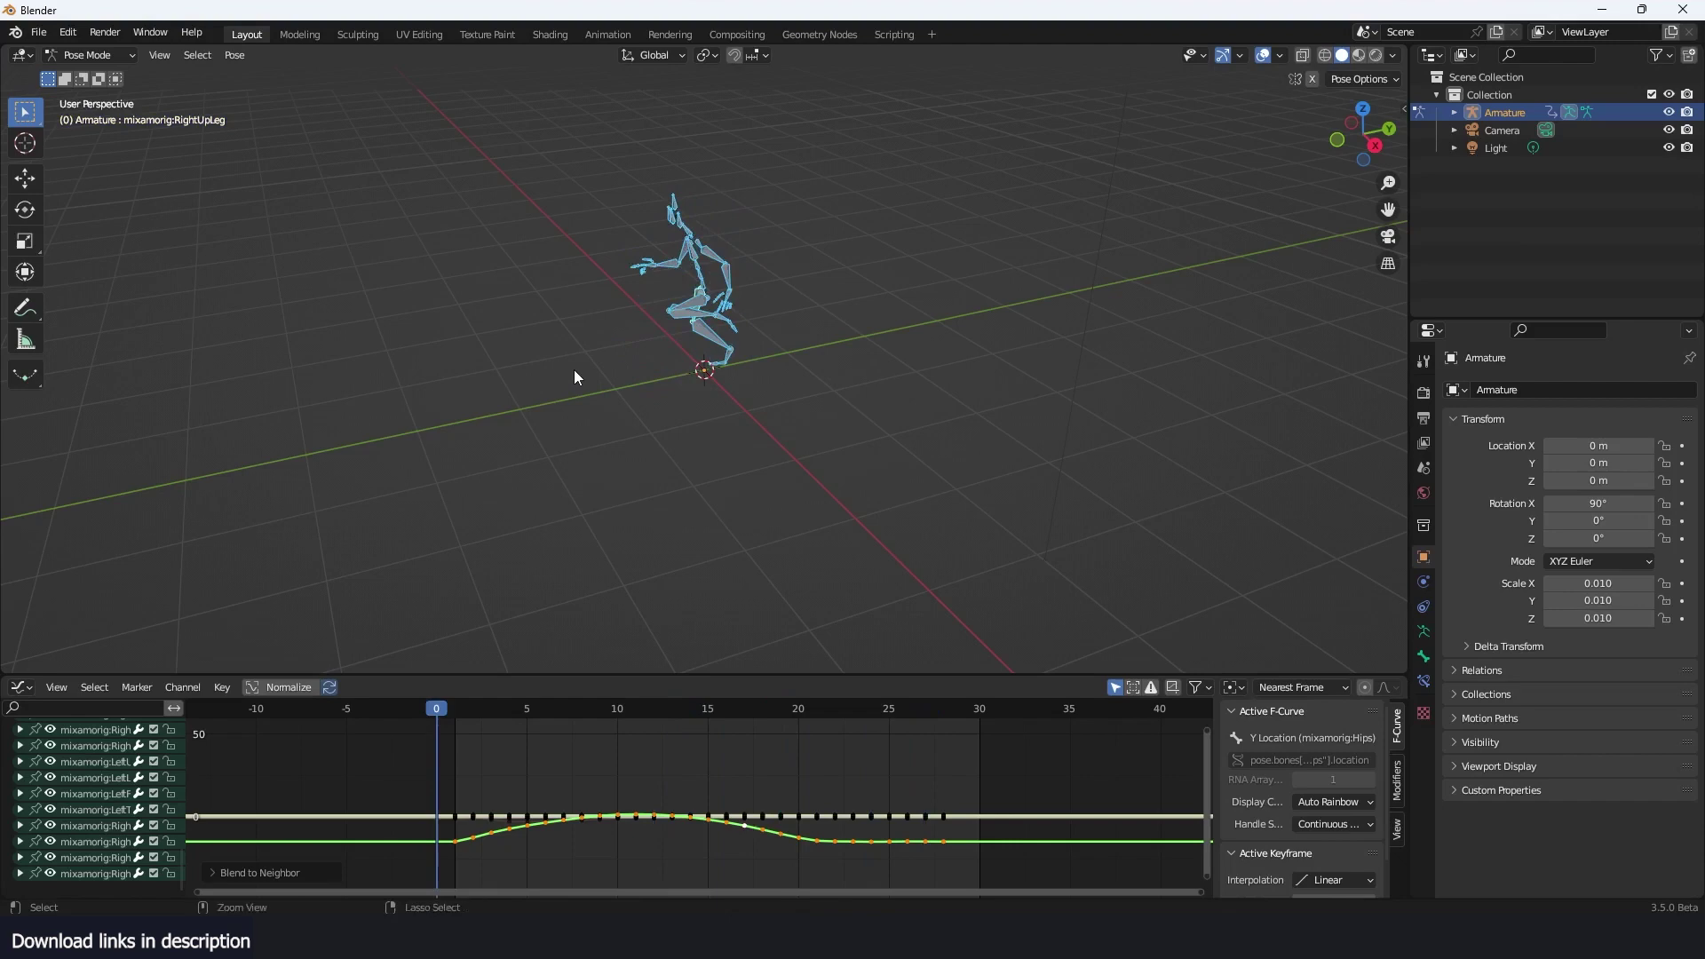
Try the Blend to Default Value slider operator on the hips' Y Location curve
click(222, 687)
mouse_move(380, 327)
click(466, 356)
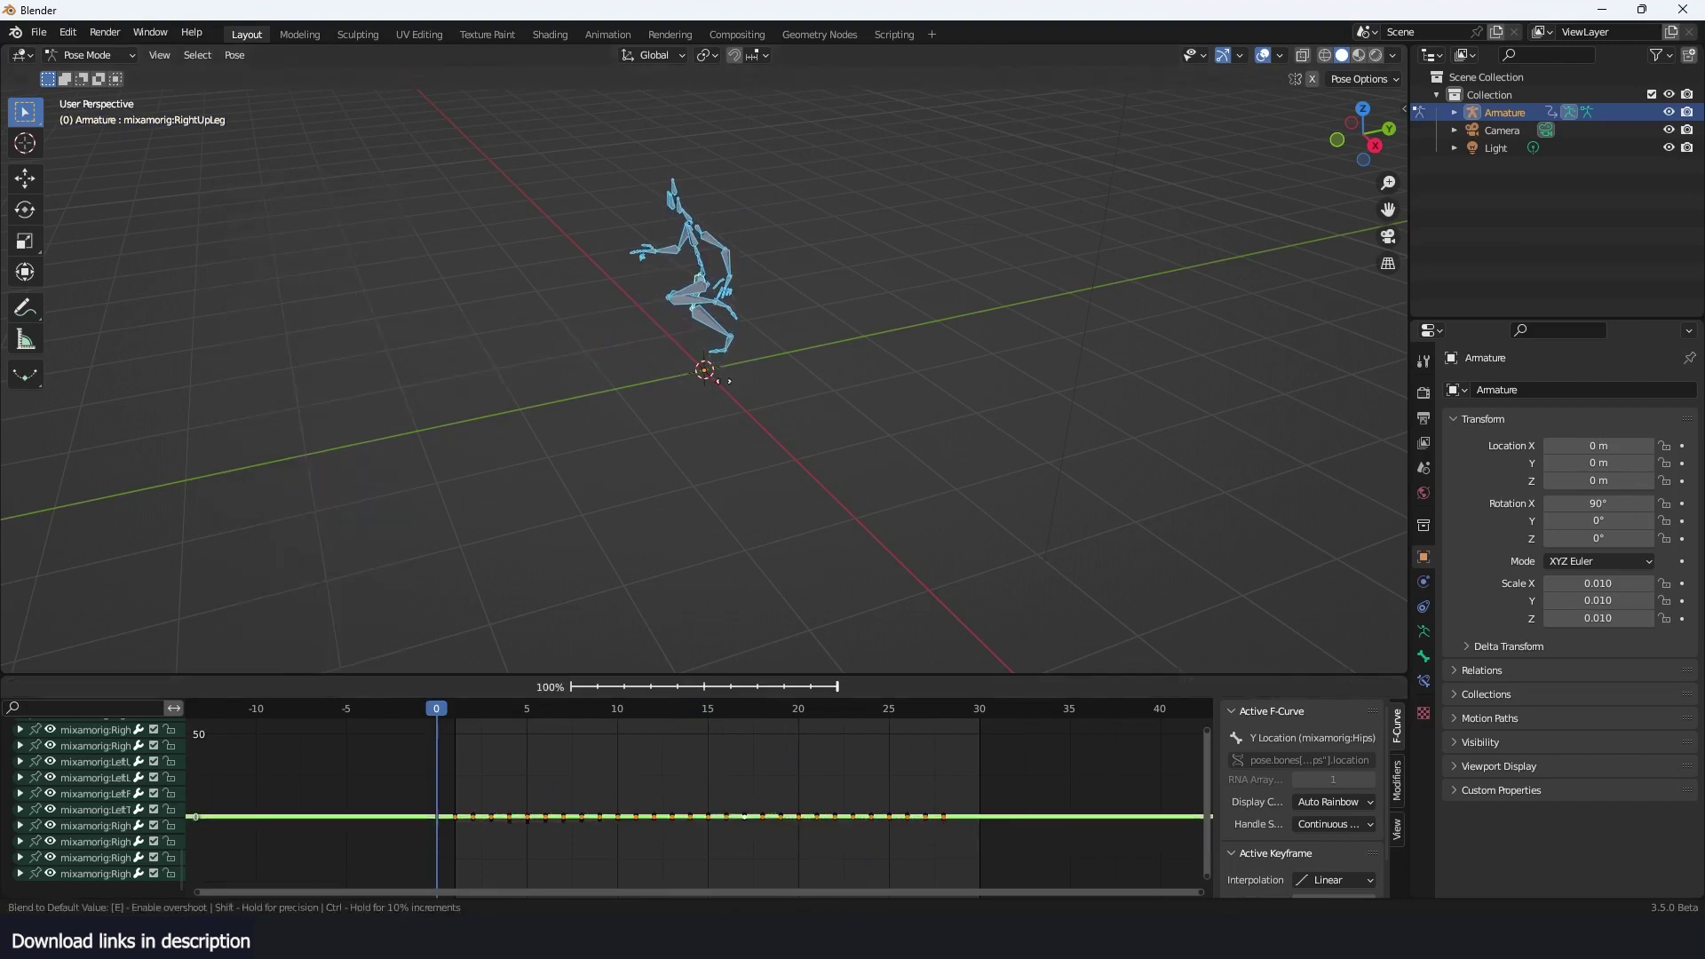
right_click(362, 372)
Select the hips' Y Location curve in the Graph Editor and hide all the other curves
click(462, 772)
click(448, 841)
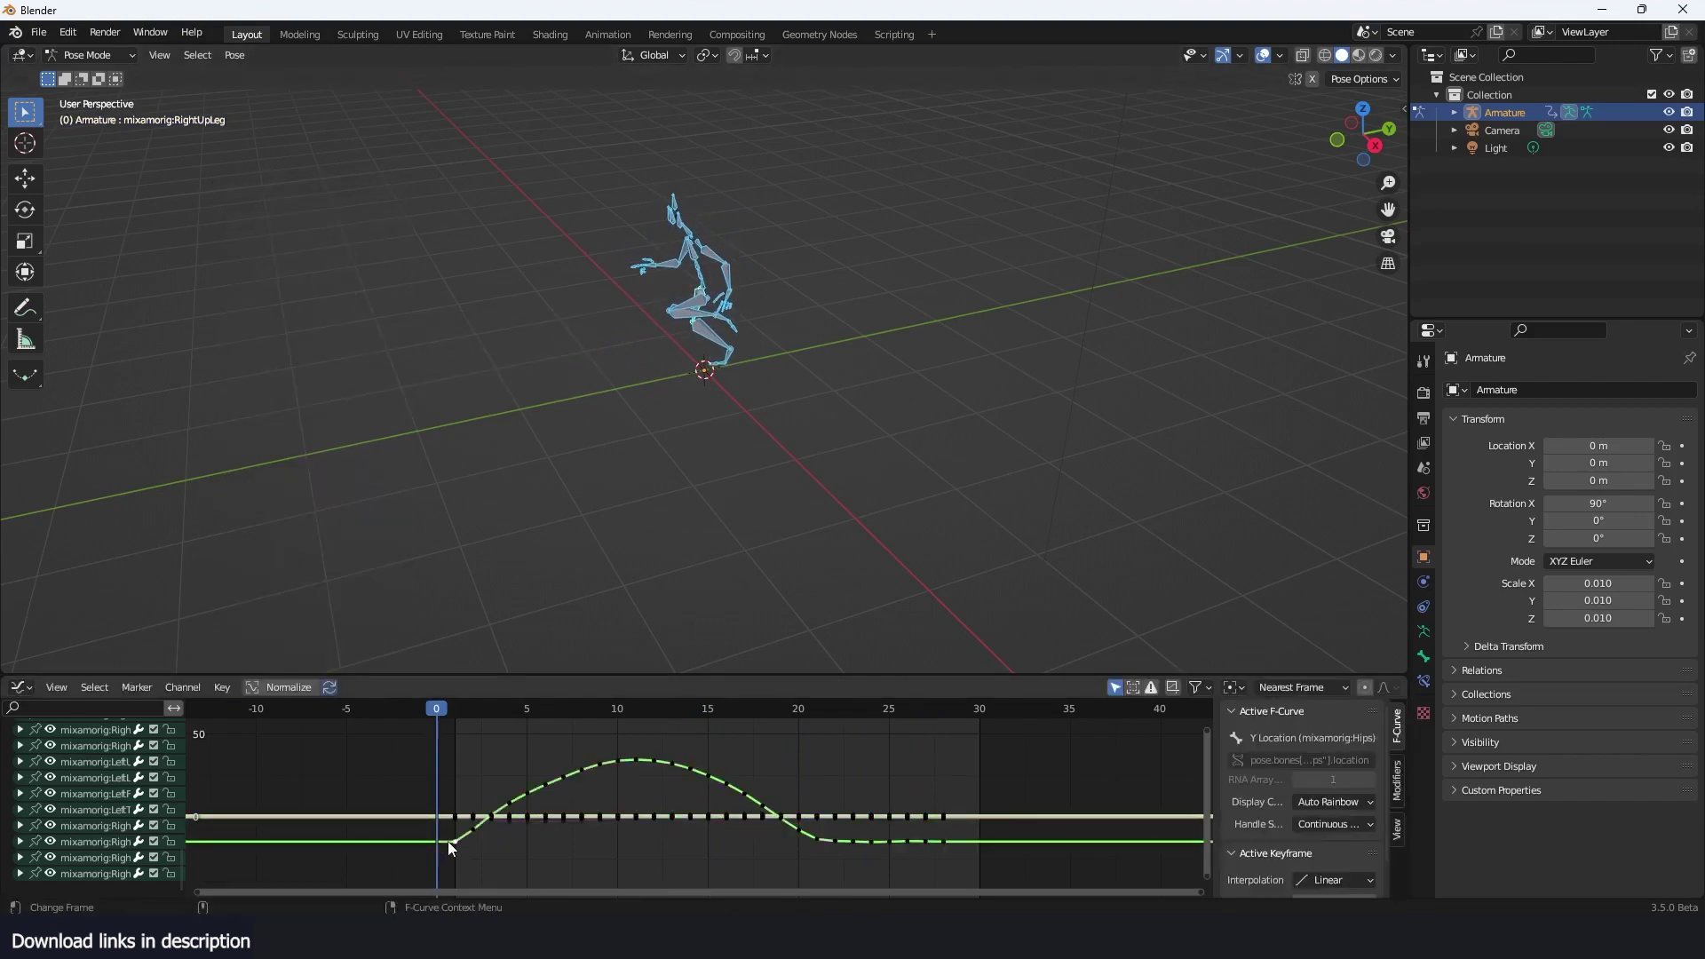
key(shift+h)
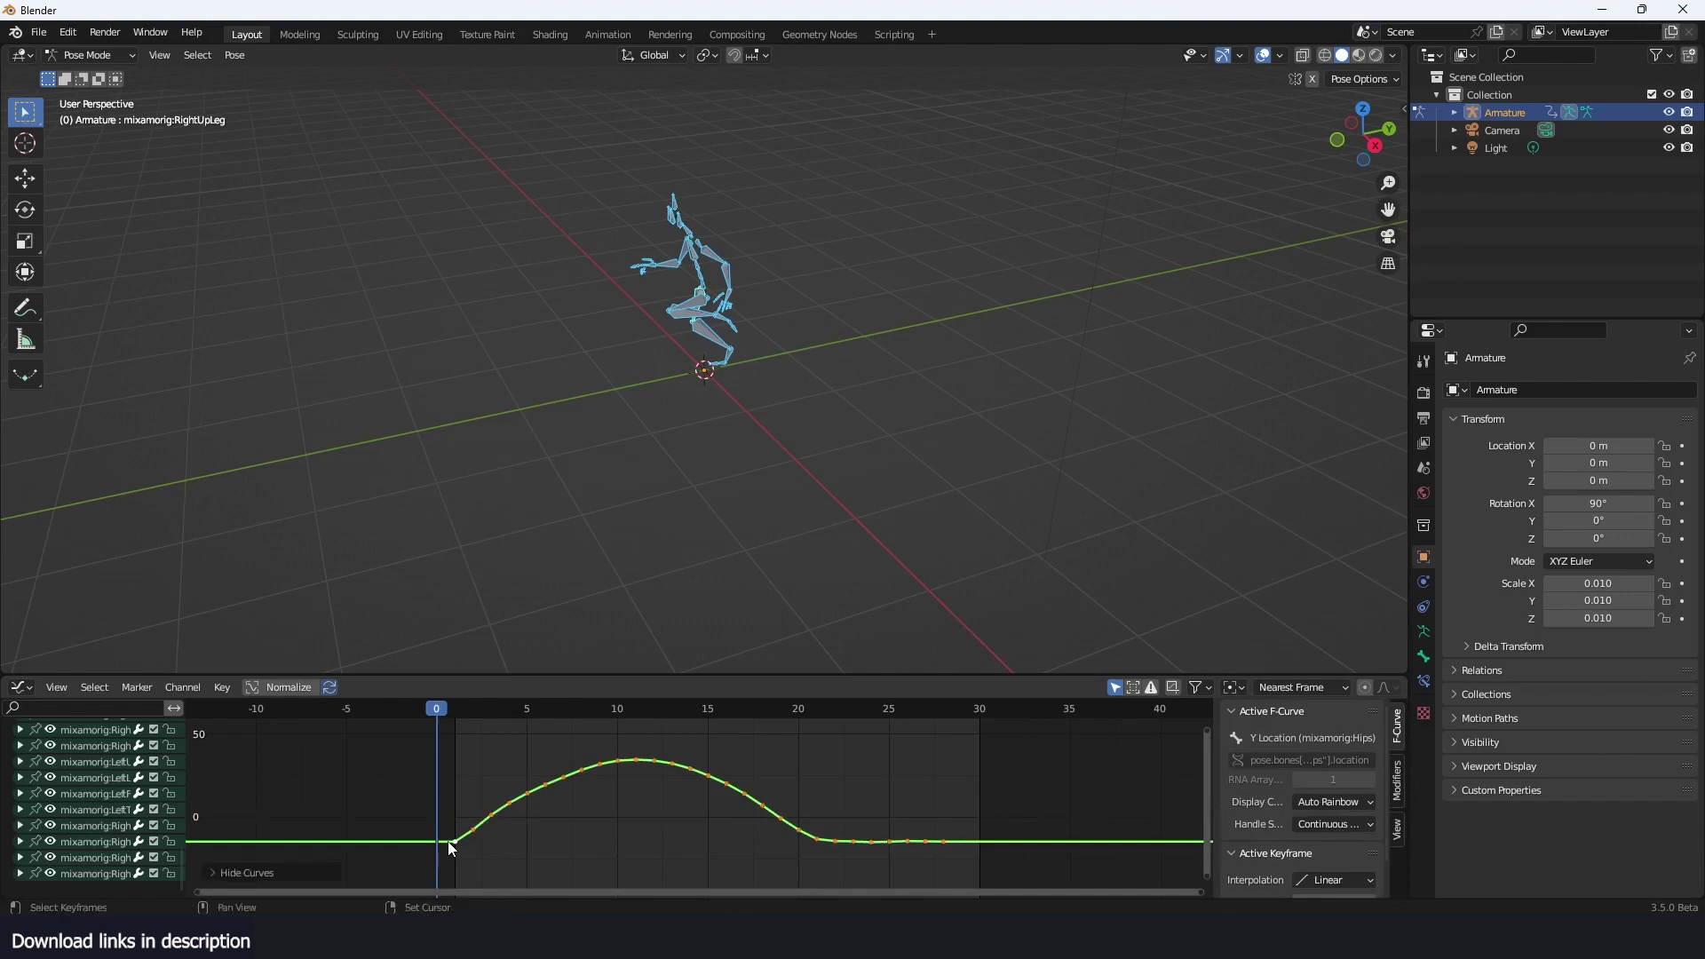
Select the keyframes on the rising side of the Y Location curve, frames 1 to 12, and reshape them into a gradual ease-in with the Ease slider operator
drag(421, 746, 666, 858)
click(229, 686)
mouse_move(397, 327)
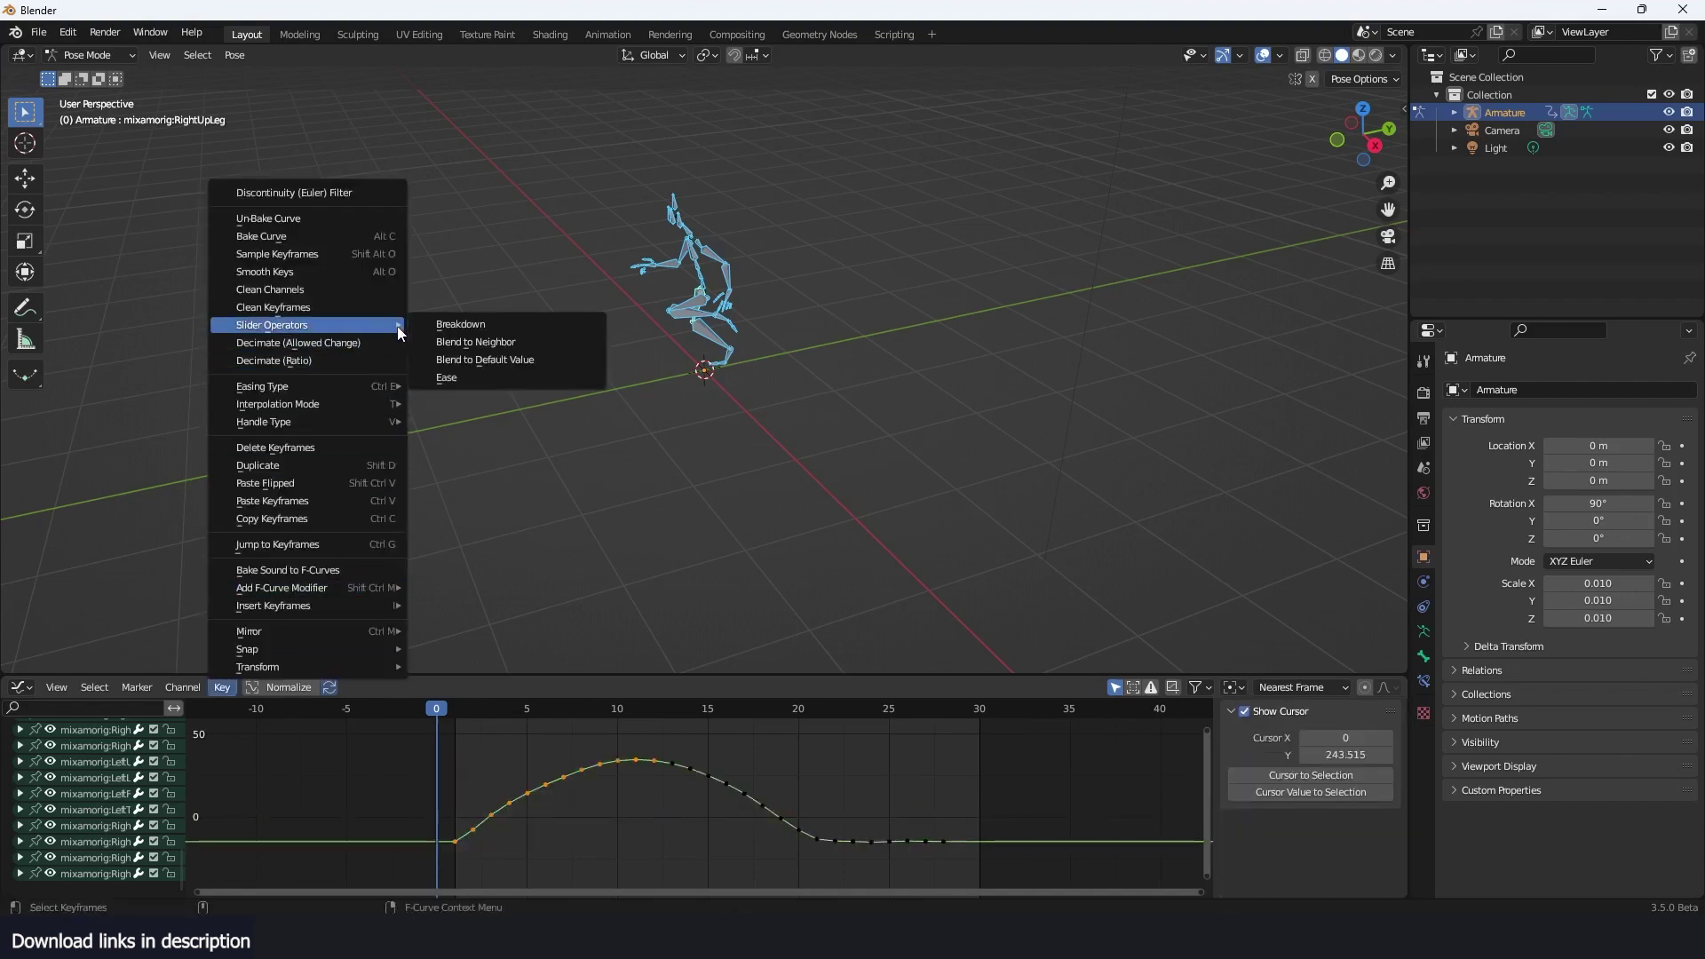
click(509, 373)
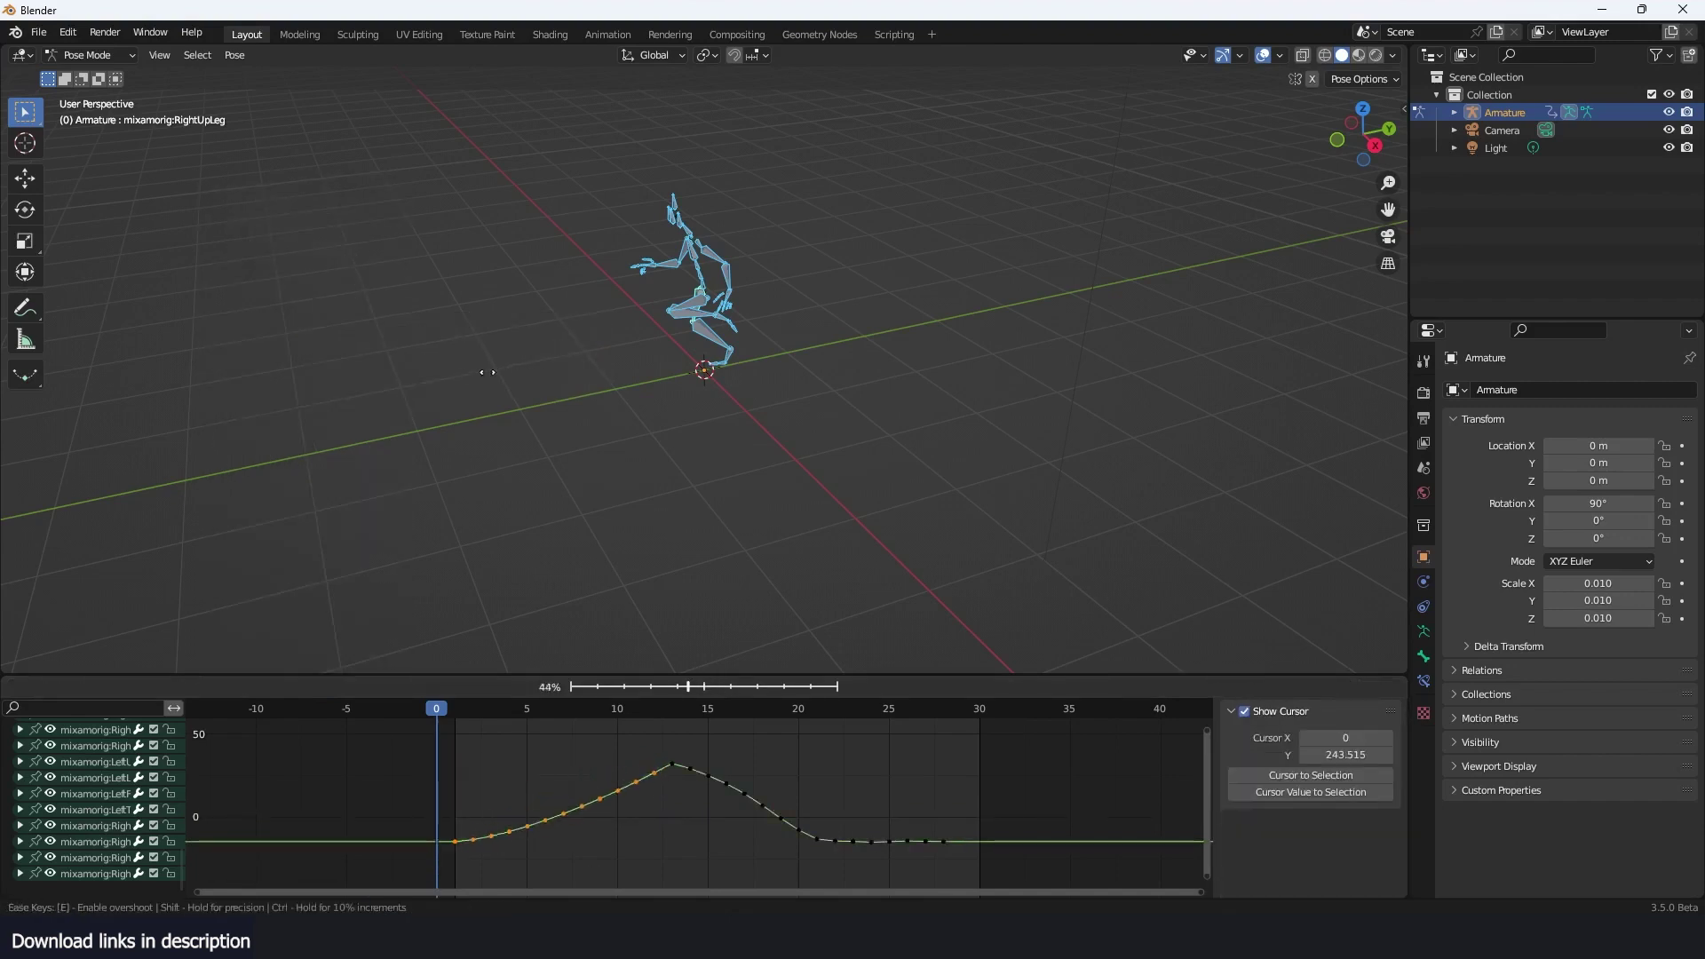
mouse_move(375, 376)
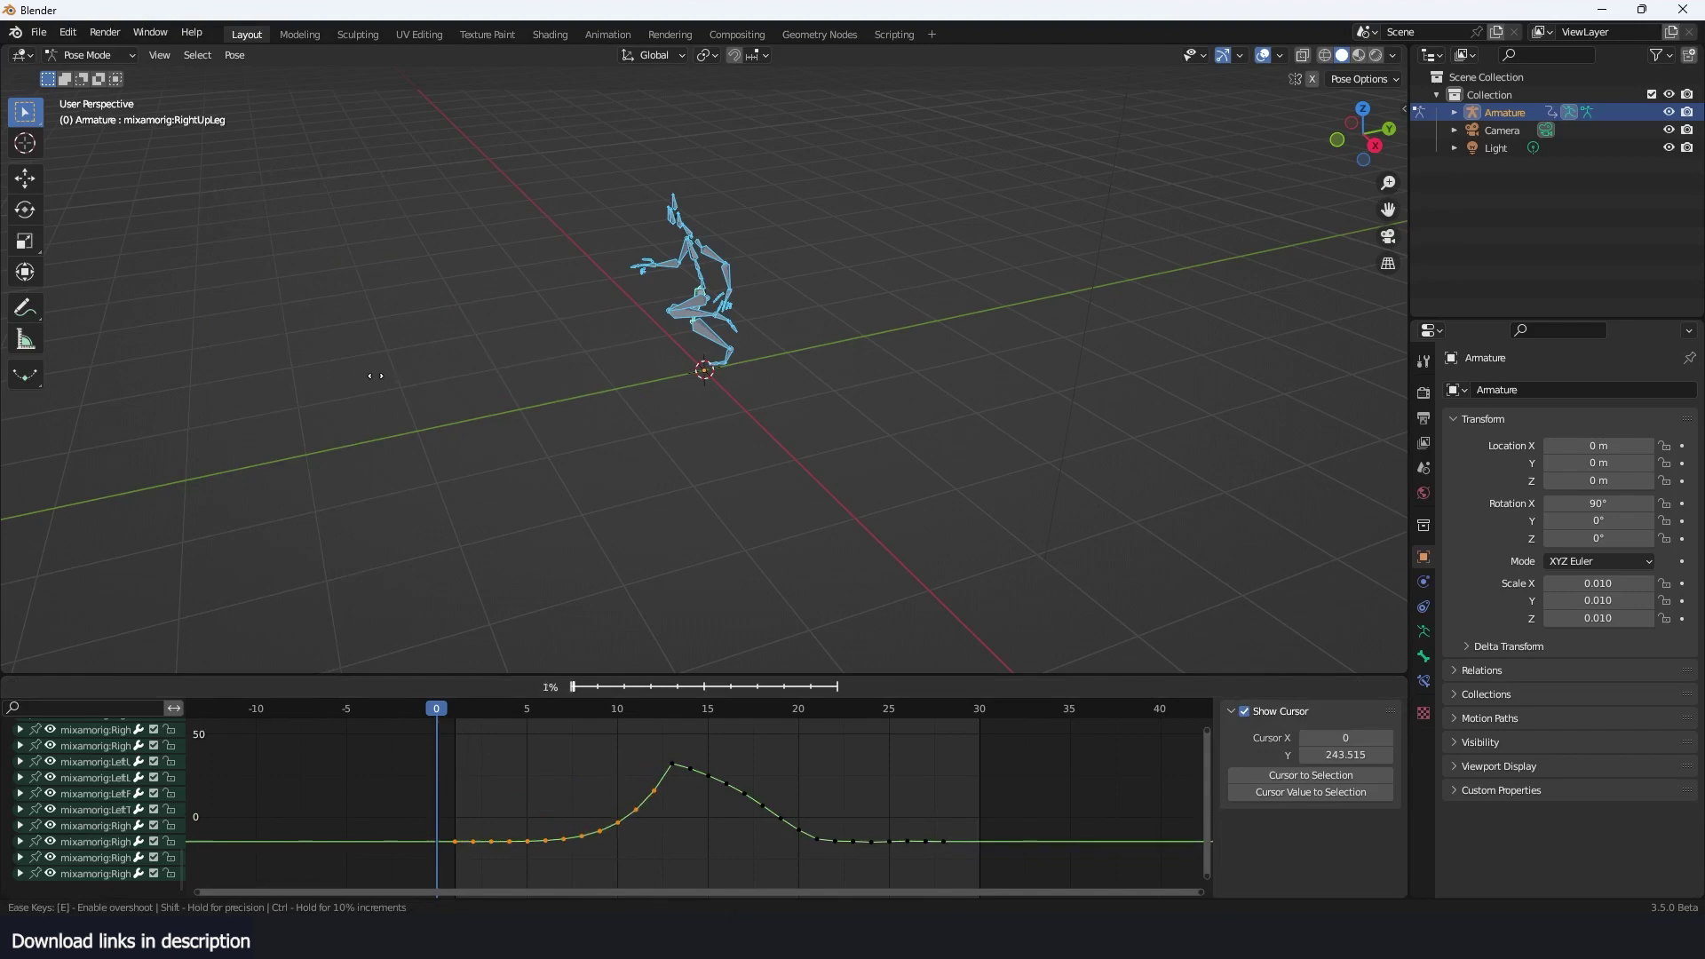
click(449, 379)
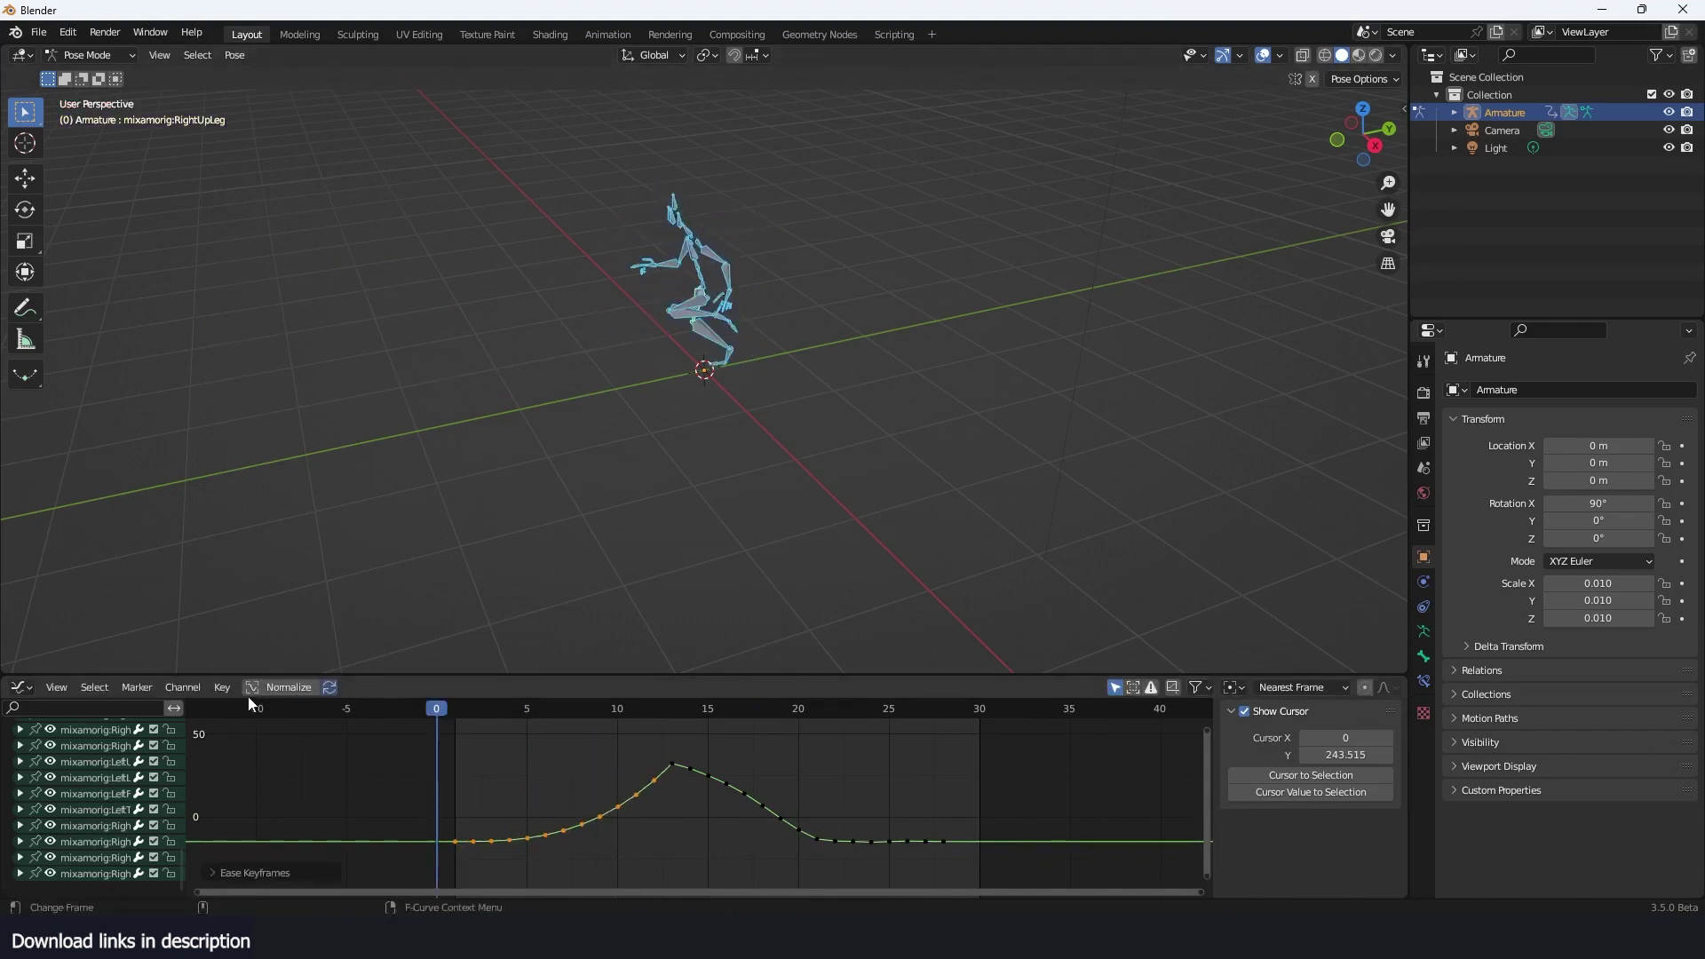
Select the falling side's keyframes, frames 15 to 25, and apply the Ease slider operator to steepen the initial drop
drag(706, 744, 891, 865)
click(223, 688)
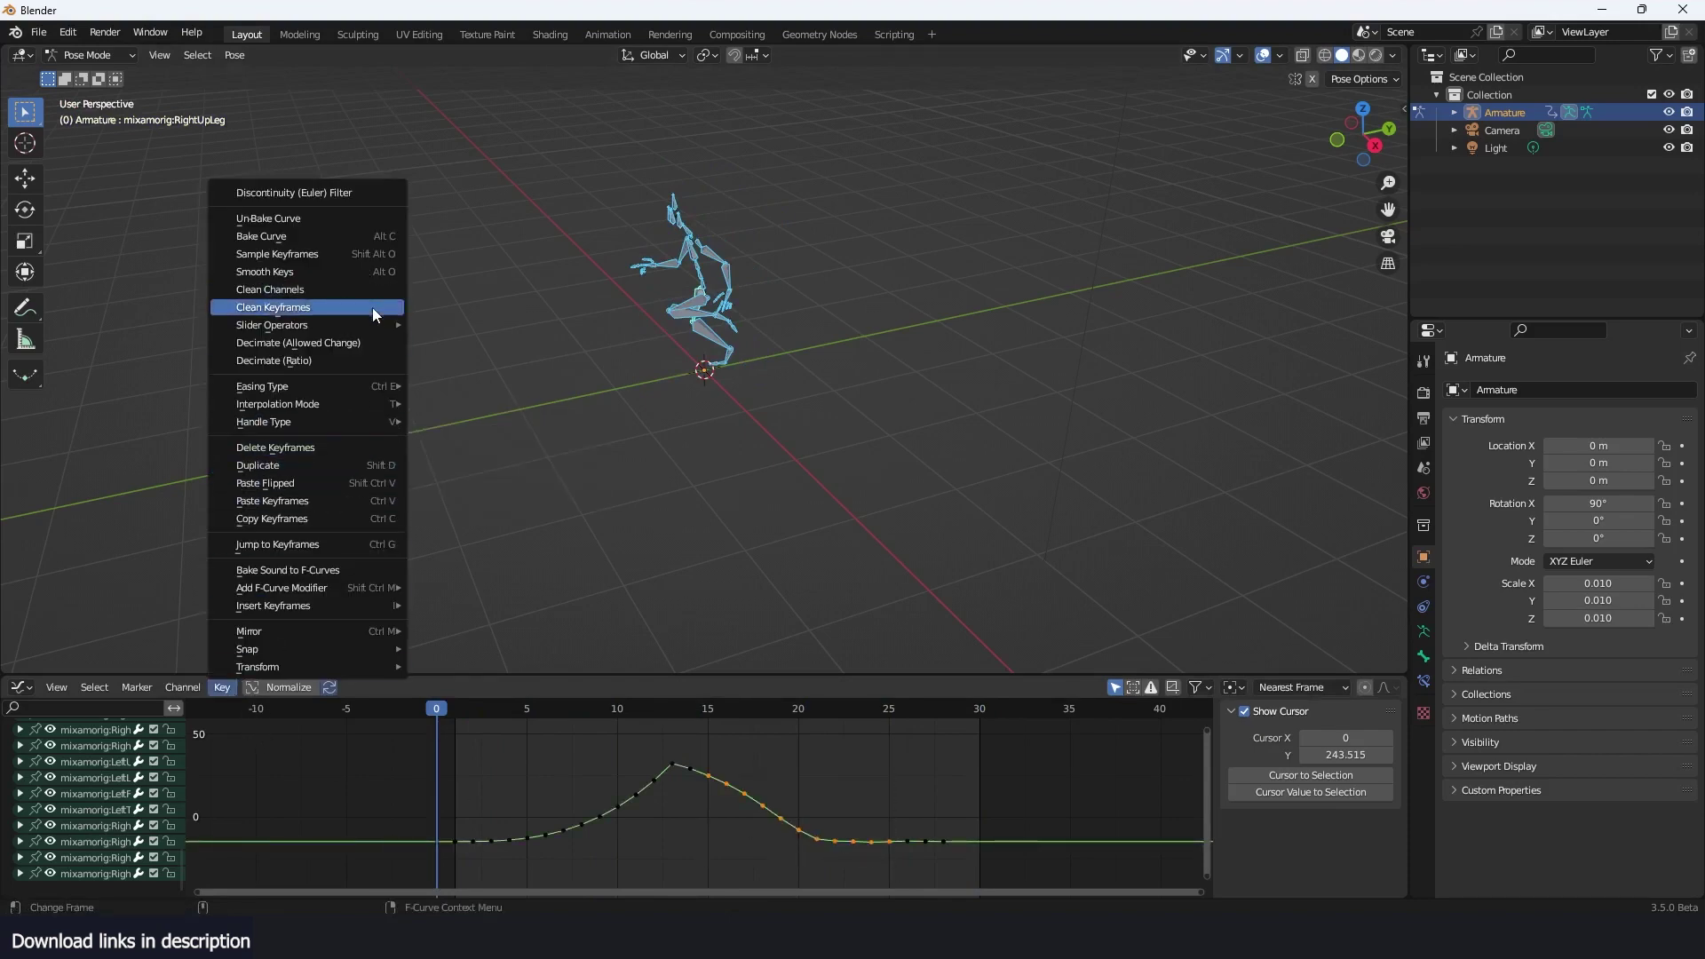
mouse_move(373, 325)
click(477, 374)
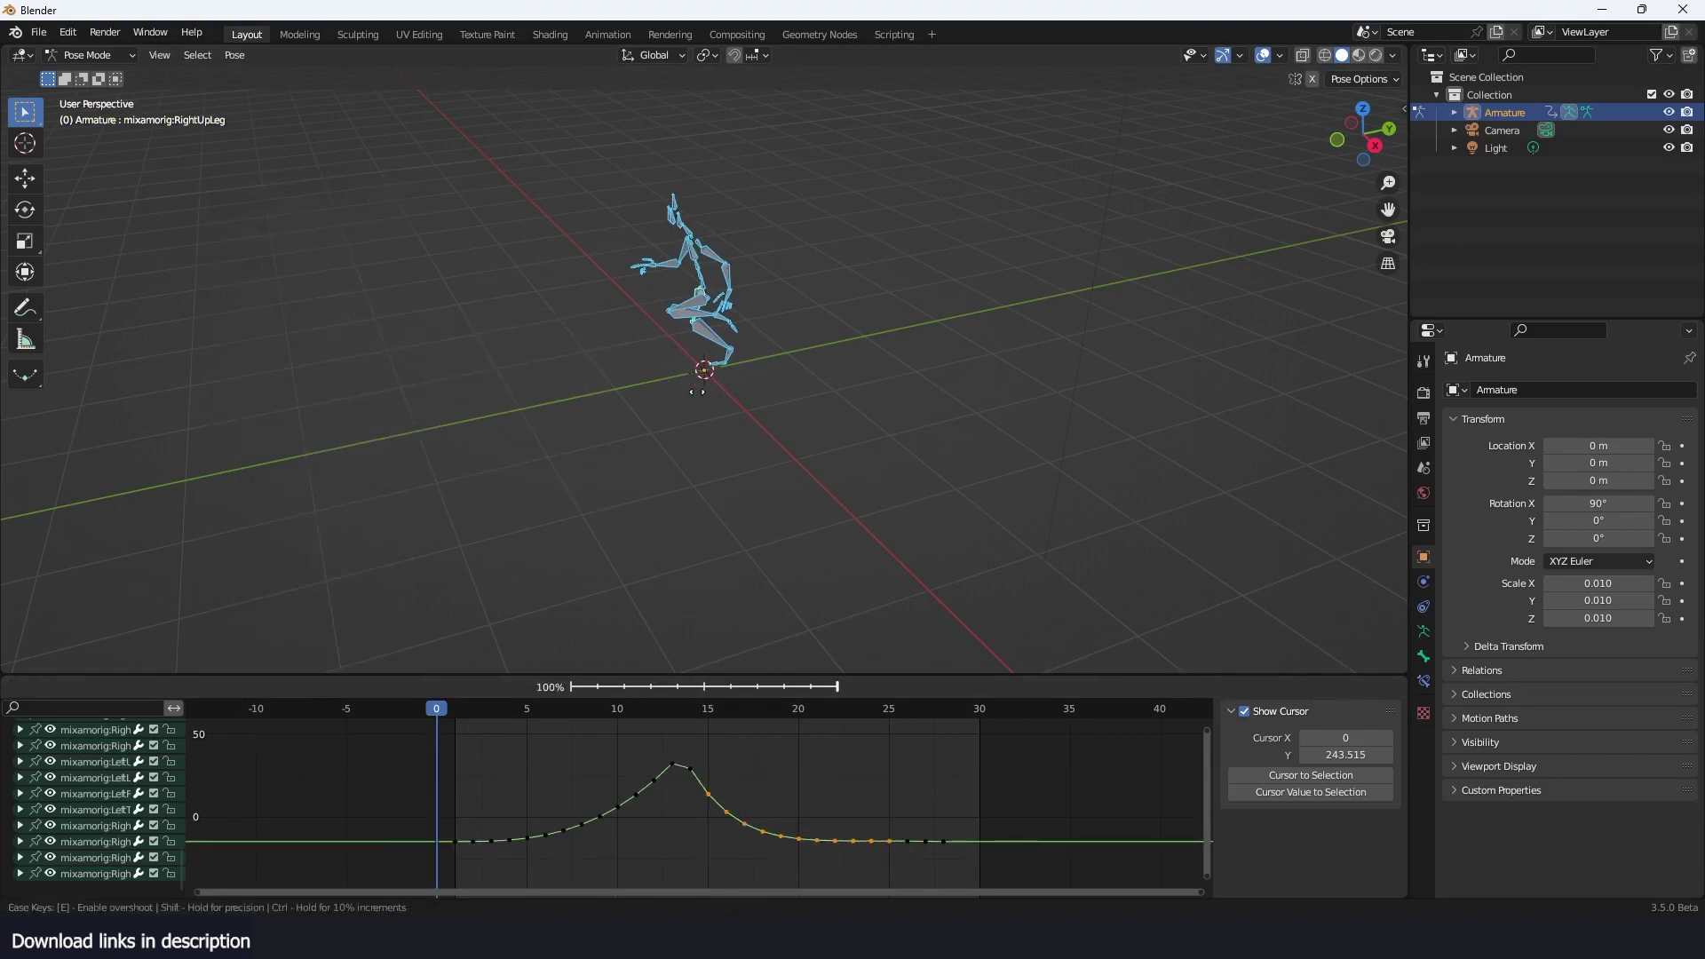